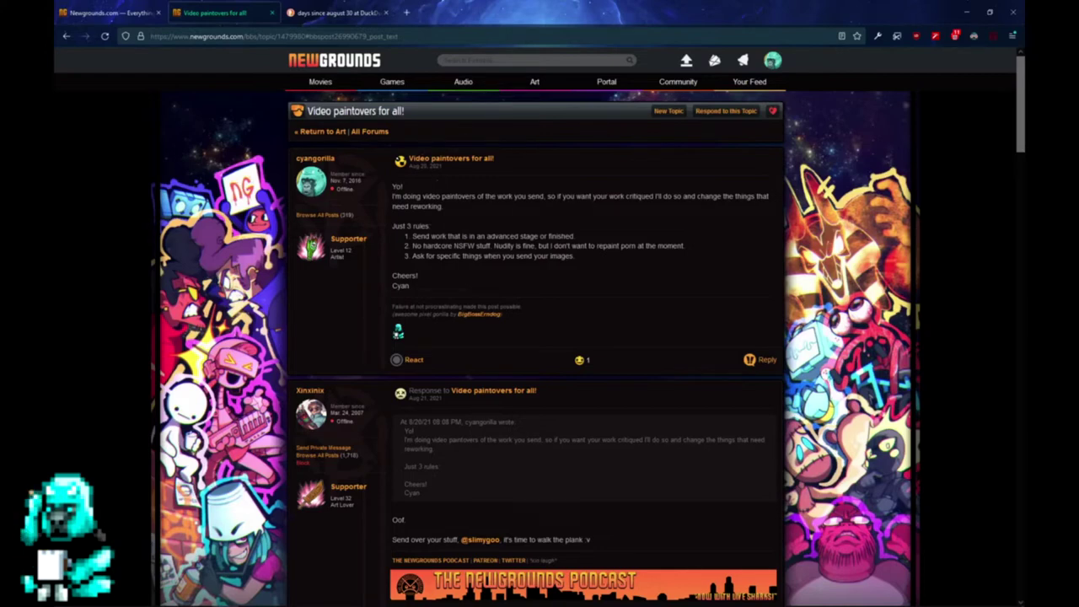
# - Search DuckDuckGo for "days since august 20"
pyautogui.moveTo(434, 174)
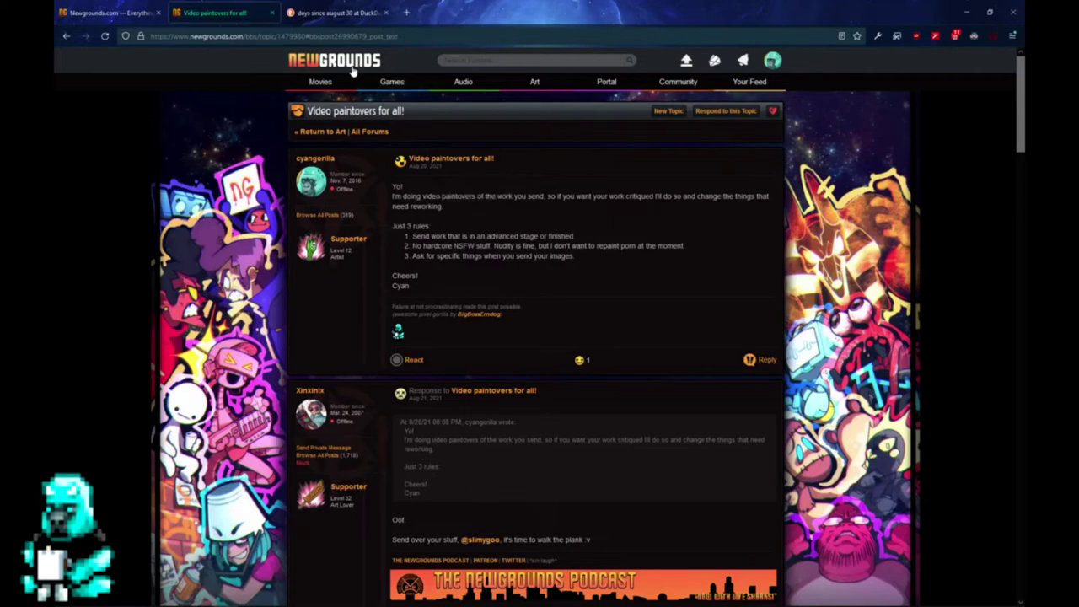
pyautogui.click(338, 12)
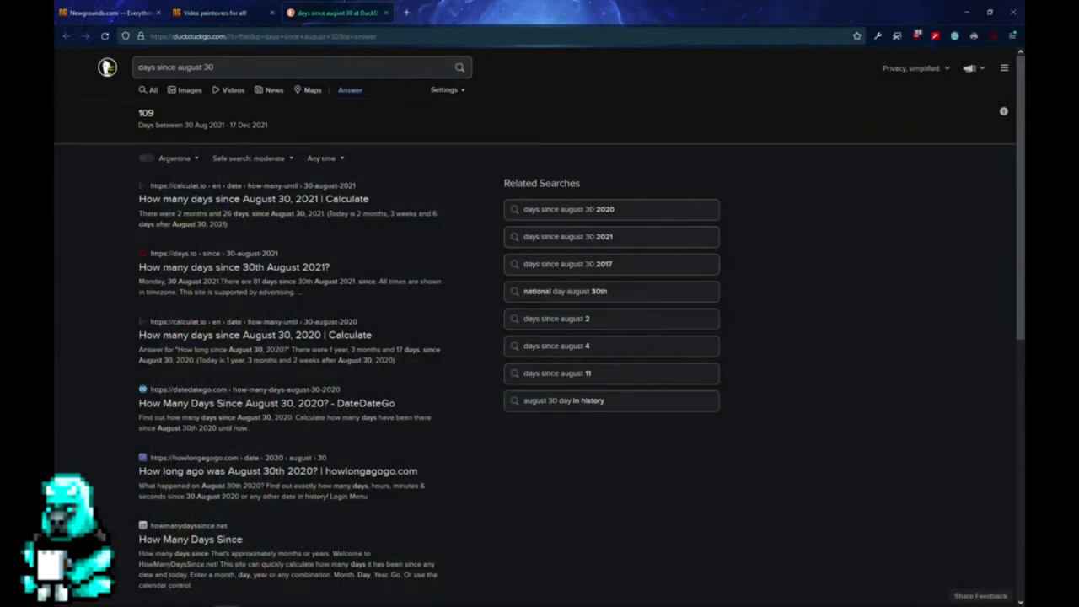
pyautogui.moveTo(202, 67); pyautogui.dragTo(221, 67)
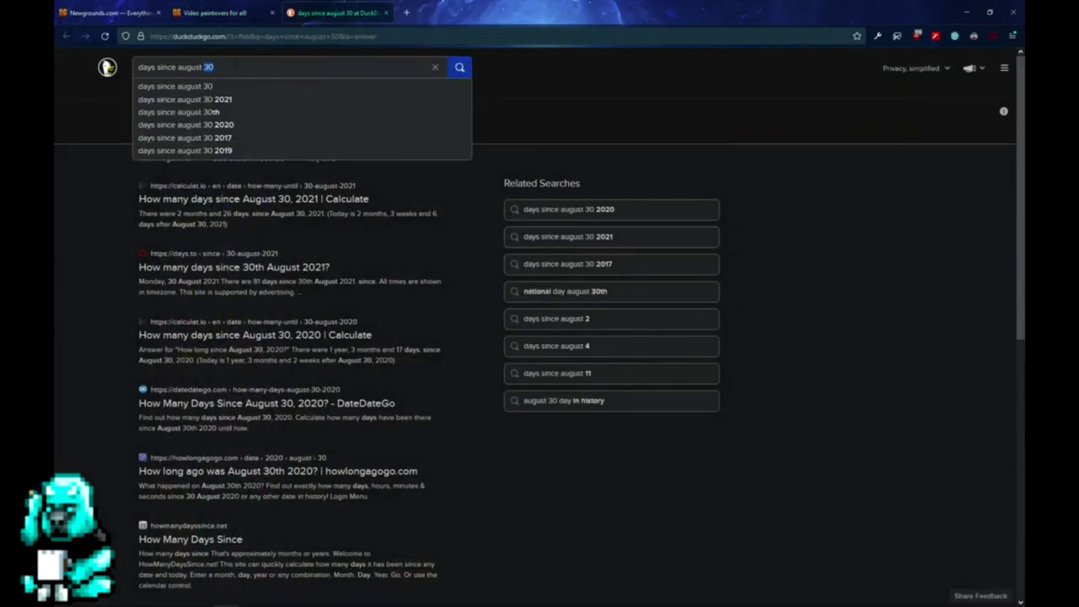
pyautogui.write('20')
pyautogui.press('Return')
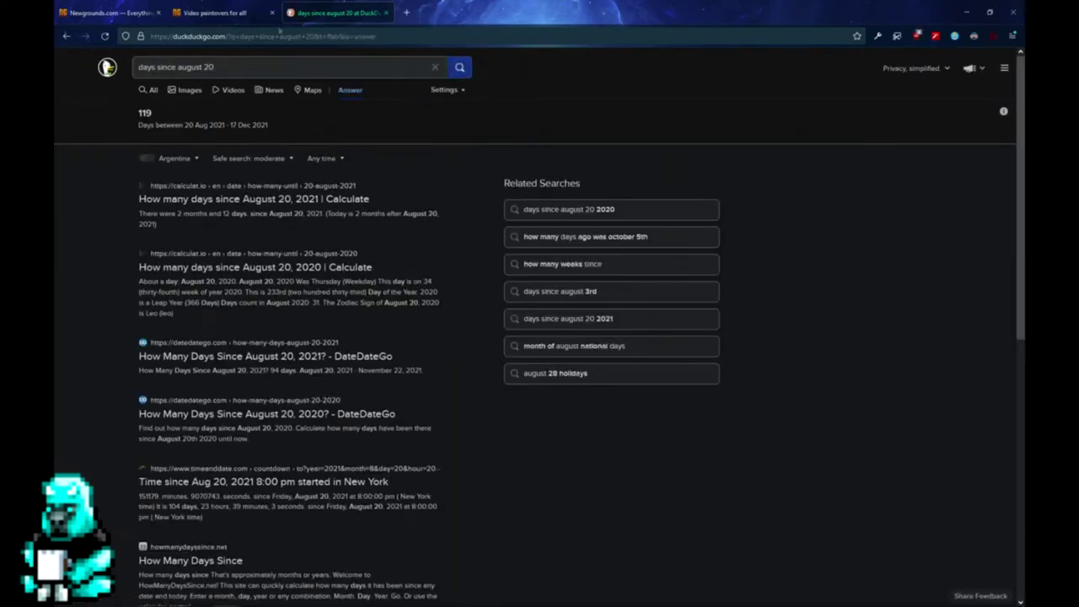
# - Return to the "Video paintovers for all!" forum thread and briefly check the OBS recording window
pyautogui.click(219, 13)
pyautogui.moveTo(351, 604)
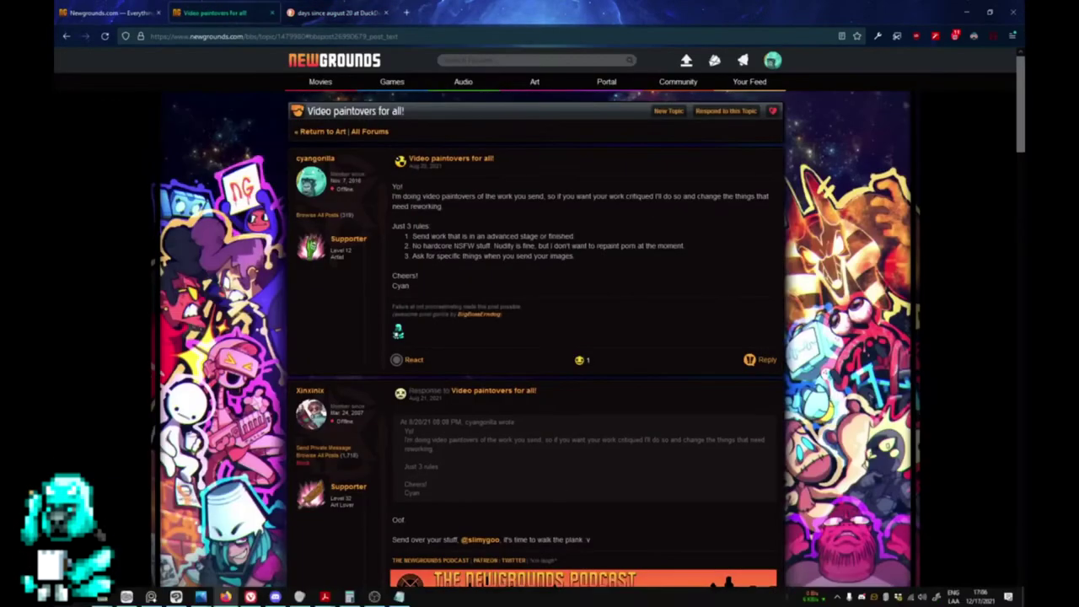
pyautogui.click(375, 597)
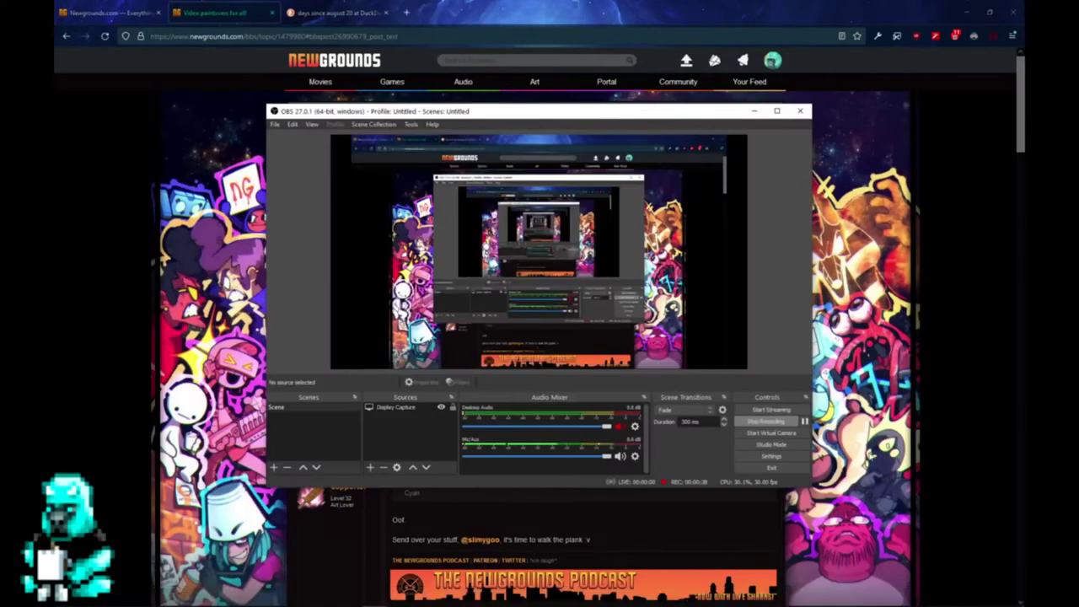
pyautogui.click(636, 459)
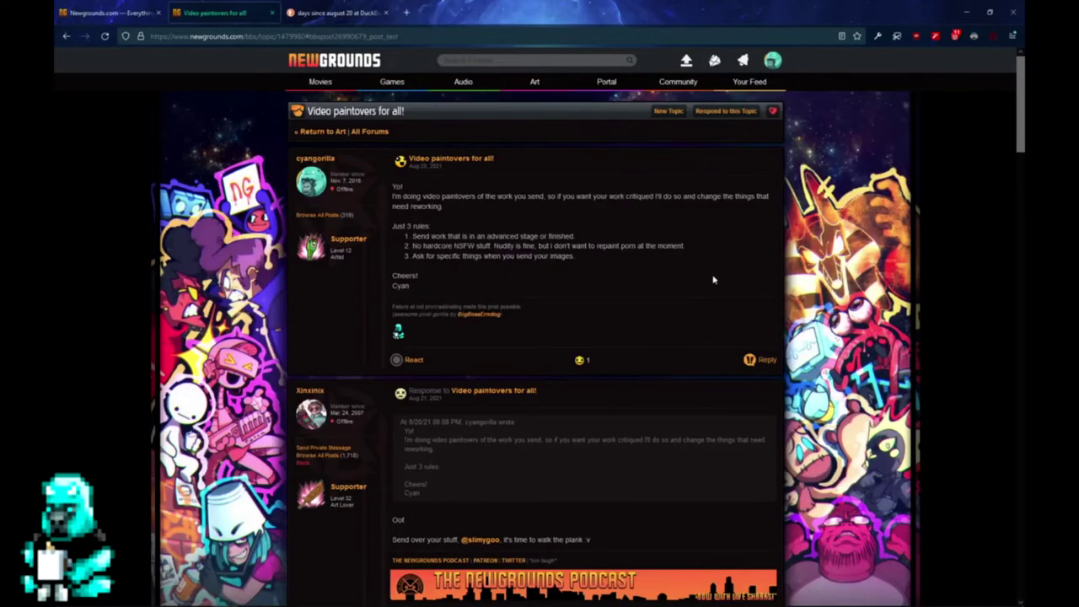
# - Find the "Rainy Day" critique request in the forum thread and switch to Clip Studio Paint
pyautogui.scroll(-4, 706, 285)
pyautogui.scroll(-3, 699, 294)
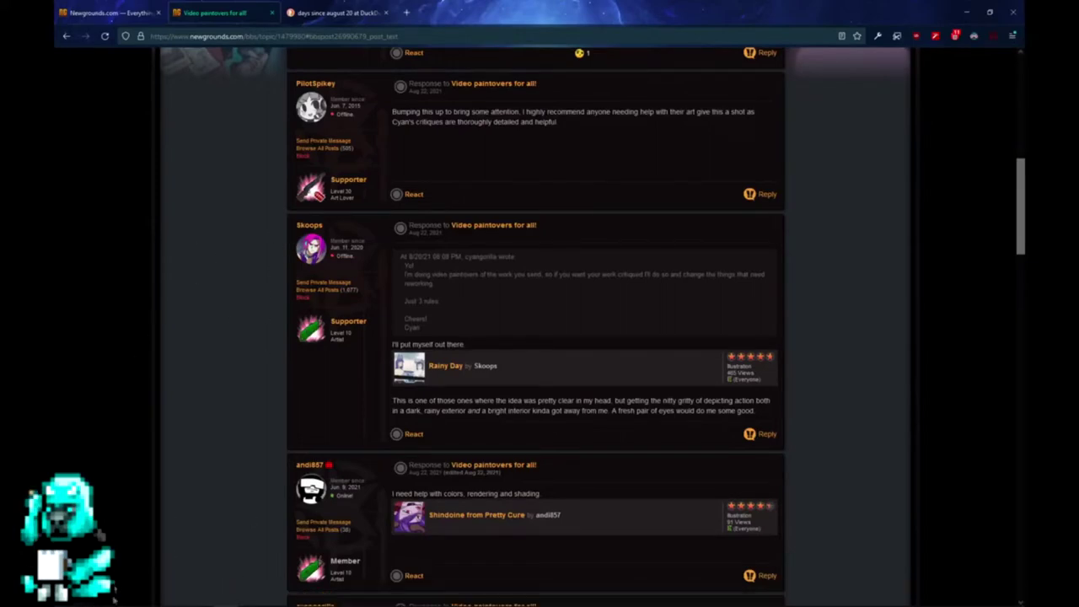
pyautogui.moveTo(144, 600)
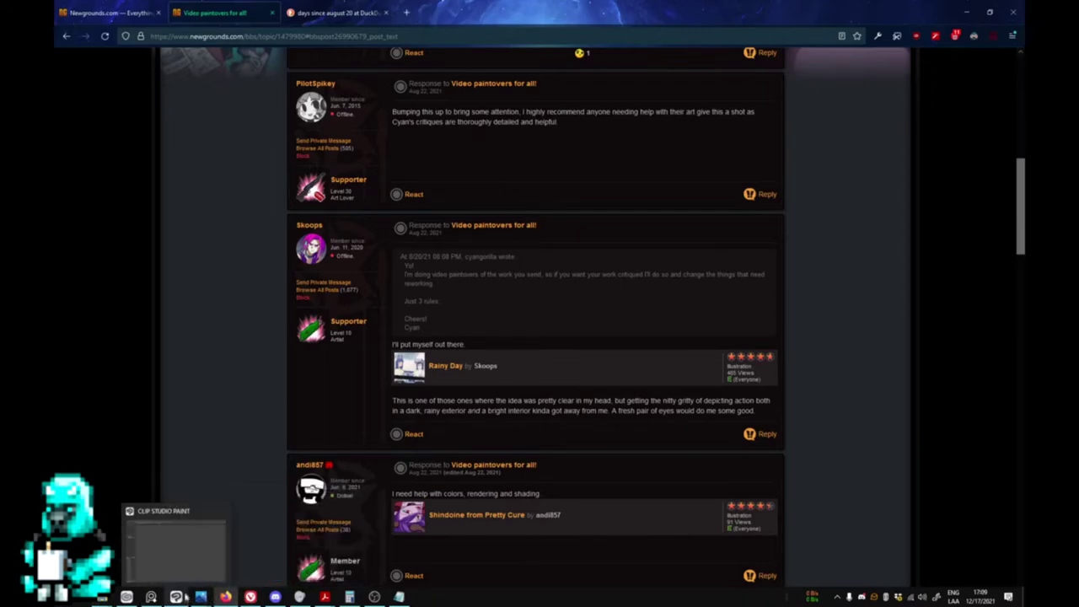
pyautogui.click(175, 597)
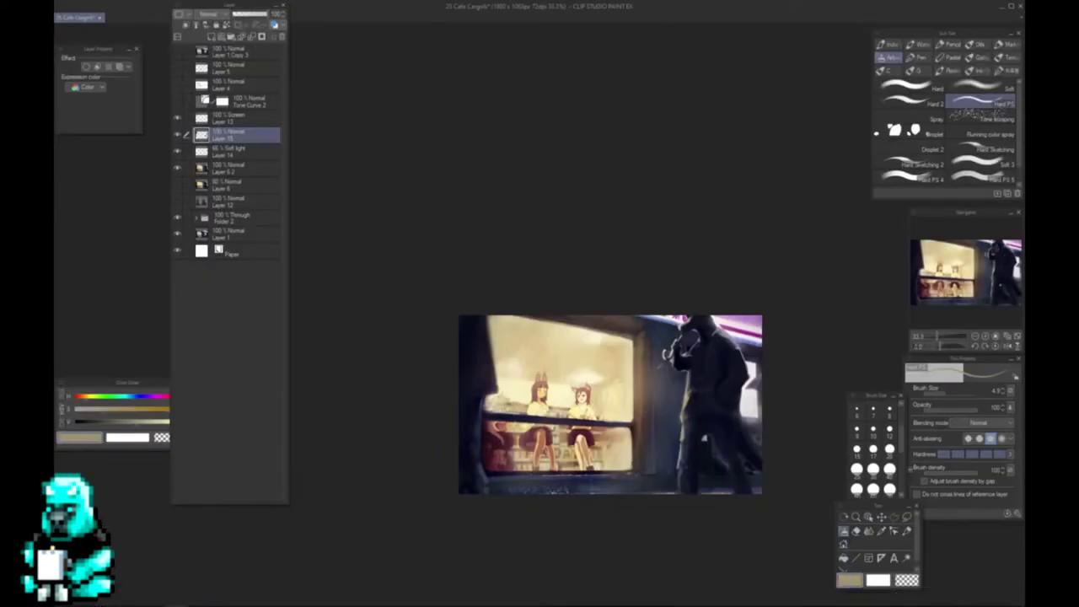
# - Examine the repainted café window scene up close and as a whole, with the palettes hidden
pyautogui.moveTo(674, 348); pyautogui.dragTo(623, 143)
pyautogui.press('Tab')
pyautogui.scroll(2, 649, 286)
pyautogui.moveTo(649, 286); pyautogui.dragTo(630, 518)
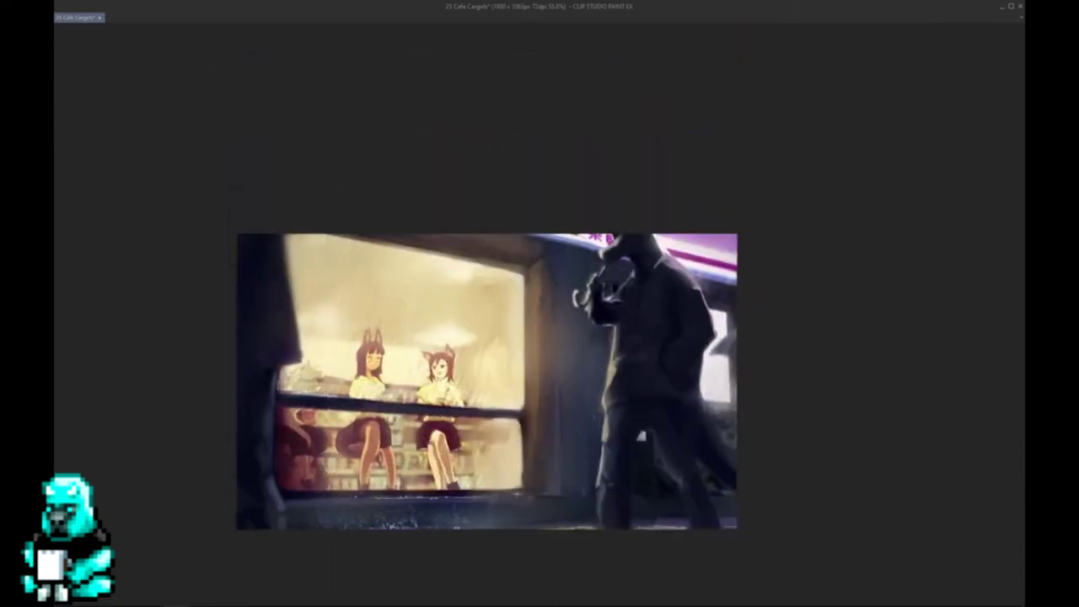
pyautogui.scroll(1, 584, 382)
pyautogui.moveTo(652, 365); pyautogui.dragTo(727, 295)
pyautogui.scroll(2, 727, 295)
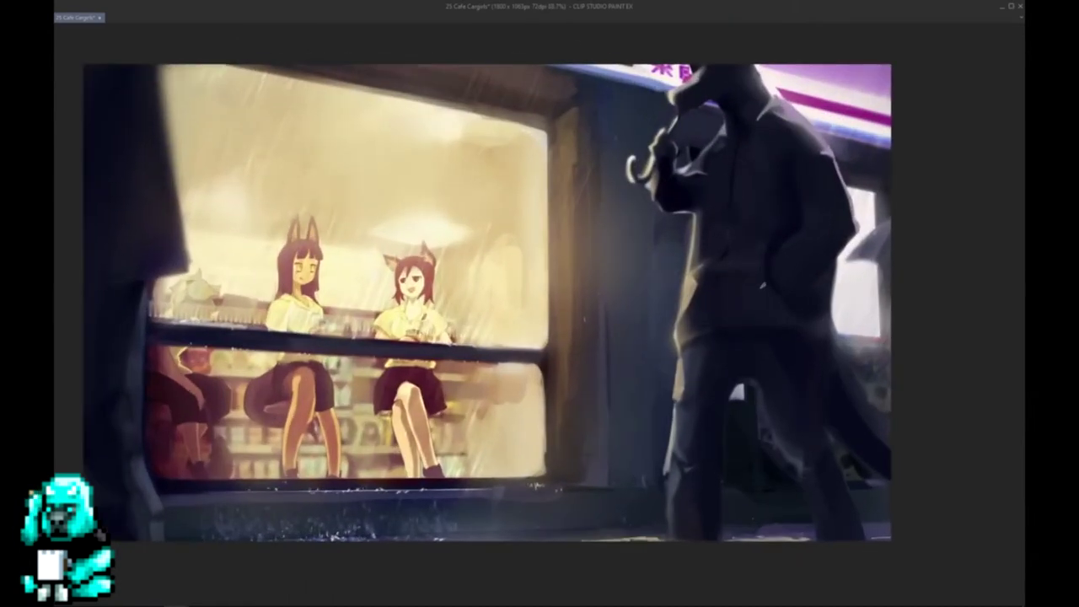
pyautogui.scroll(-3, 763, 295)
pyautogui.moveTo(741, 231); pyautogui.dragTo(701, 277)
pyautogui.press('Tab')
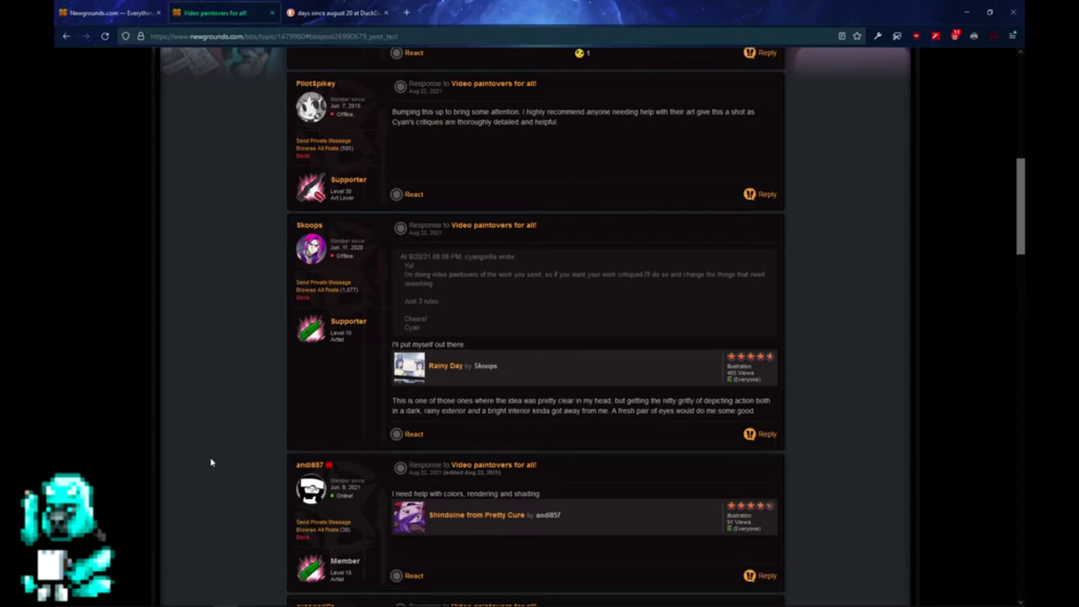
# - Return from the browser to Clip Studio Paint and add a new layer above Layer 1 Copy 3, the original picture
pyautogui.click(966, 12)
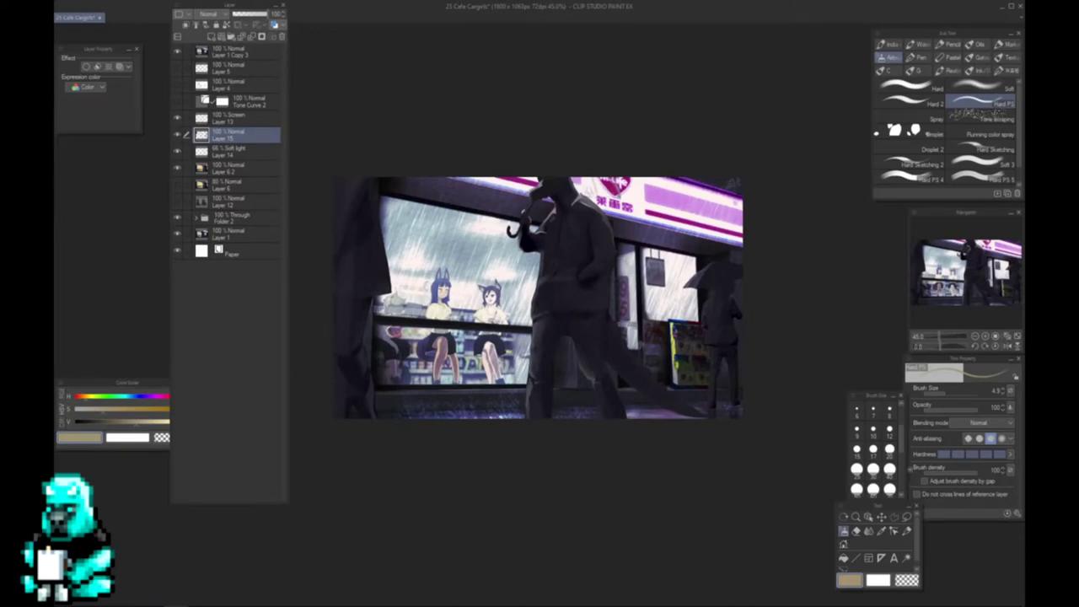
pyautogui.scroll(-1, 600, 354)
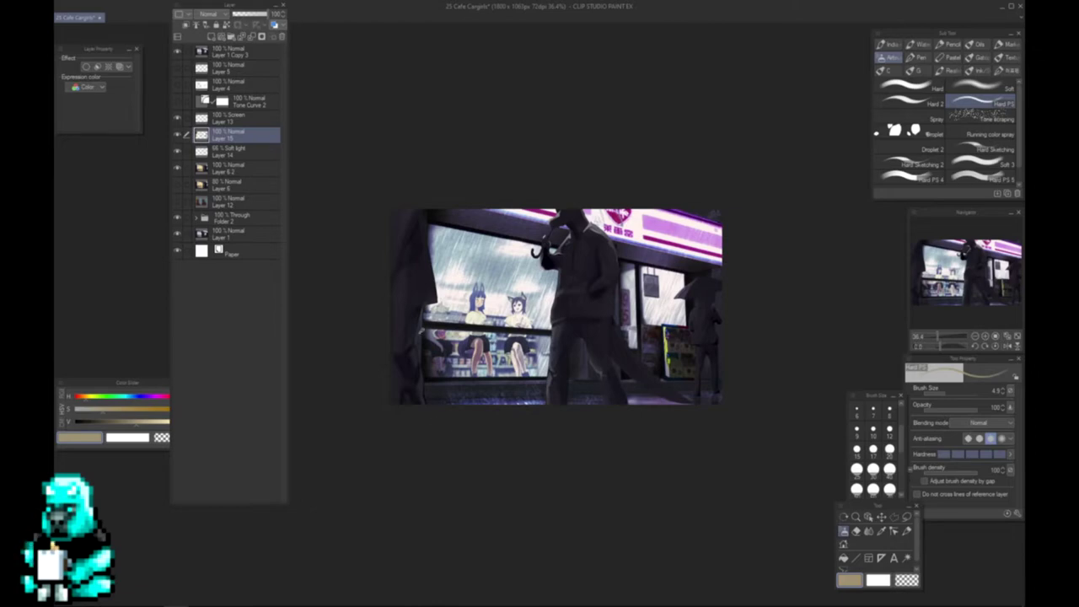
pyautogui.click(240, 54)
pyautogui.click(210, 38)
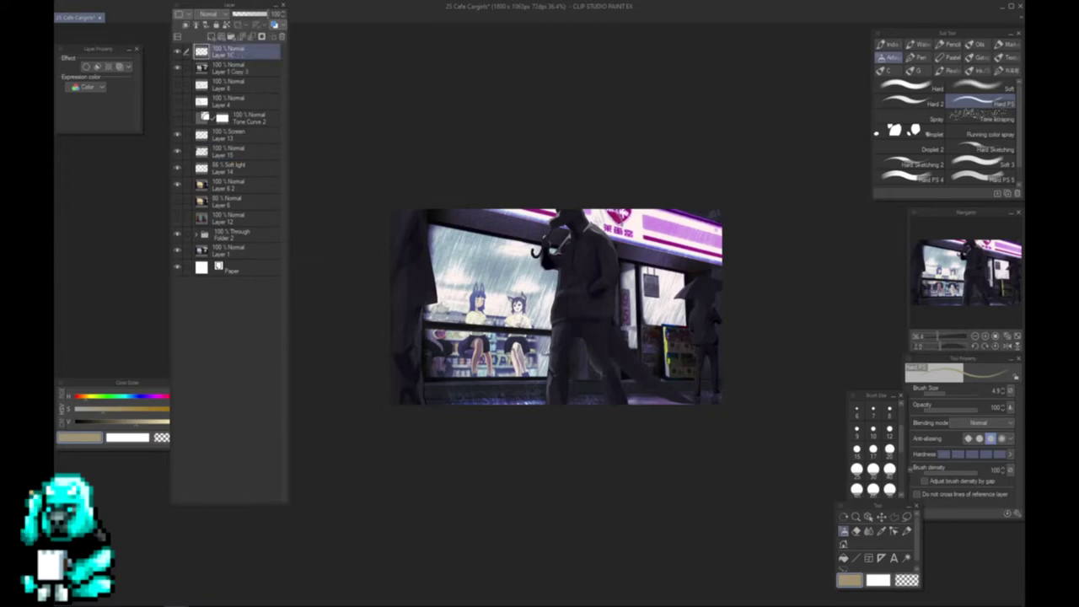
# - Paint shadows on the blue-haired girl with a colour sampled from her shirt, and set the new layer to Multiply with reduced opacity
pyautogui.hotkey('ctrl', 'alt', '0')
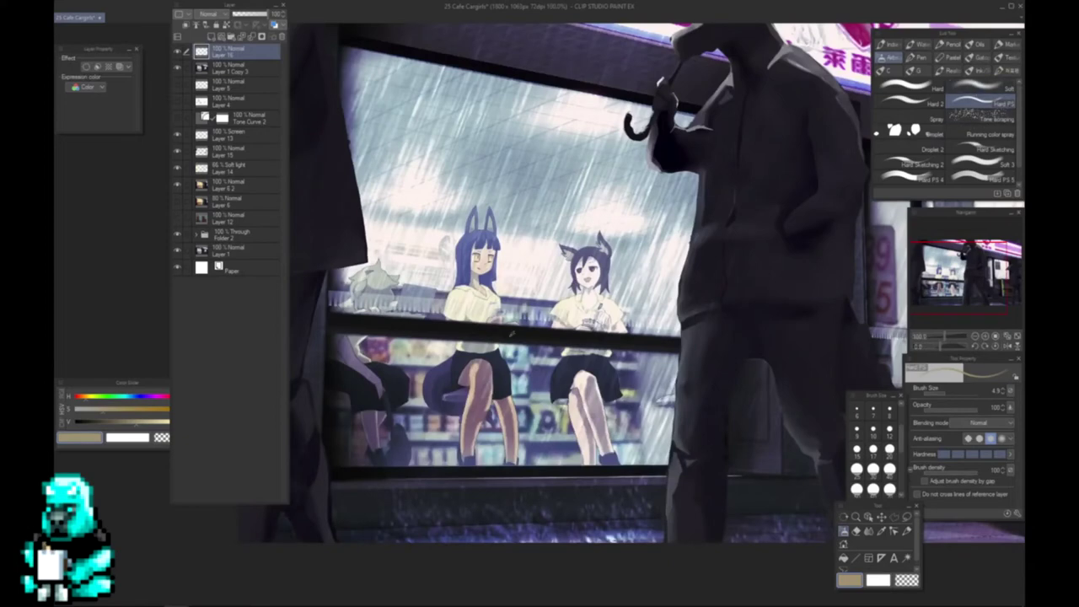
pyautogui.keyDown('alt'); pyautogui.click(476, 299); pyautogui.keyUp('alt')
pyautogui.moveTo(473, 308); pyautogui.dragTo(490, 308)
pyautogui.moveTo(484, 302)
pyautogui.mouseDown()
pyautogui.moveTo(472, 319)
pyautogui.moveTo(464, 291)
pyautogui.moveTo(477, 252)
pyautogui.moveTo(466, 244)
pyautogui.mouseUp()
pyautogui.click(215, 14)
pyautogui.click(210, 41)
pyautogui.click(239, 14)
# - Paint shadows down both seated girls' legs and over the dark-haired girl's upper body on the Multiply layer
pyautogui.press('[')
pyautogui.press('[')
pyautogui.press(']')
pyautogui.moveTo(474, 354)
pyautogui.mouseDown()
pyautogui.moveTo(483, 438)
pyautogui.moveTo(472, 447)
pyautogui.mouseUp()
pyautogui.moveTo(497, 372); pyautogui.dragTo(514, 447)
pyautogui.moveTo(580, 392)
pyautogui.mouseDown()
pyautogui.moveTo(597, 457)
pyautogui.moveTo(591, 430)
pyautogui.mouseUp()
pyautogui.moveTo(589, 358); pyautogui.dragTo(594, 268)
pyautogui.scroll(-3, 594, 272)
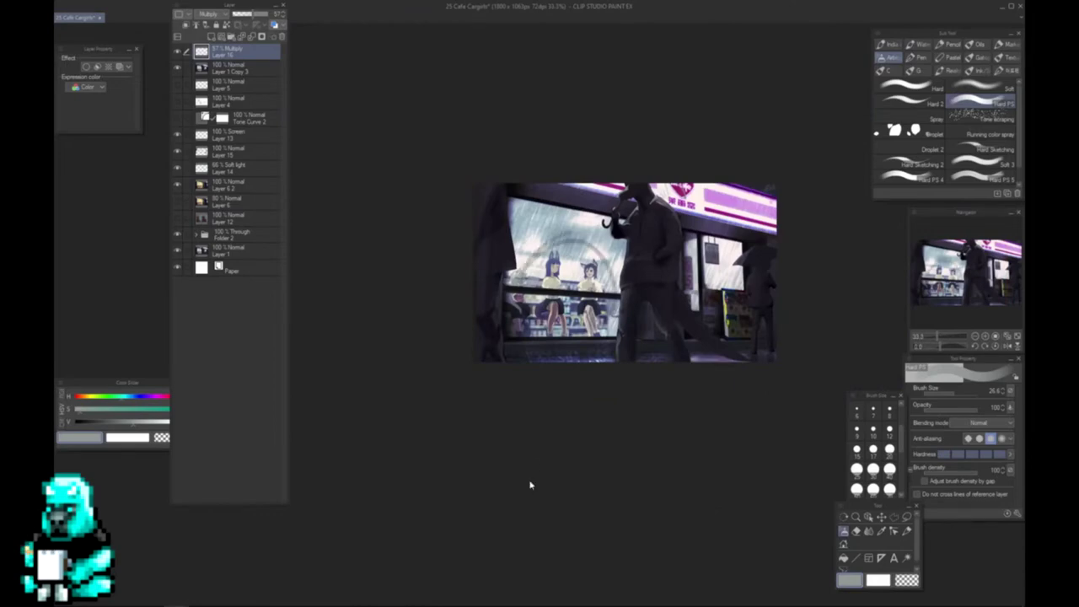
pyautogui.scroll(3, 615, 379)
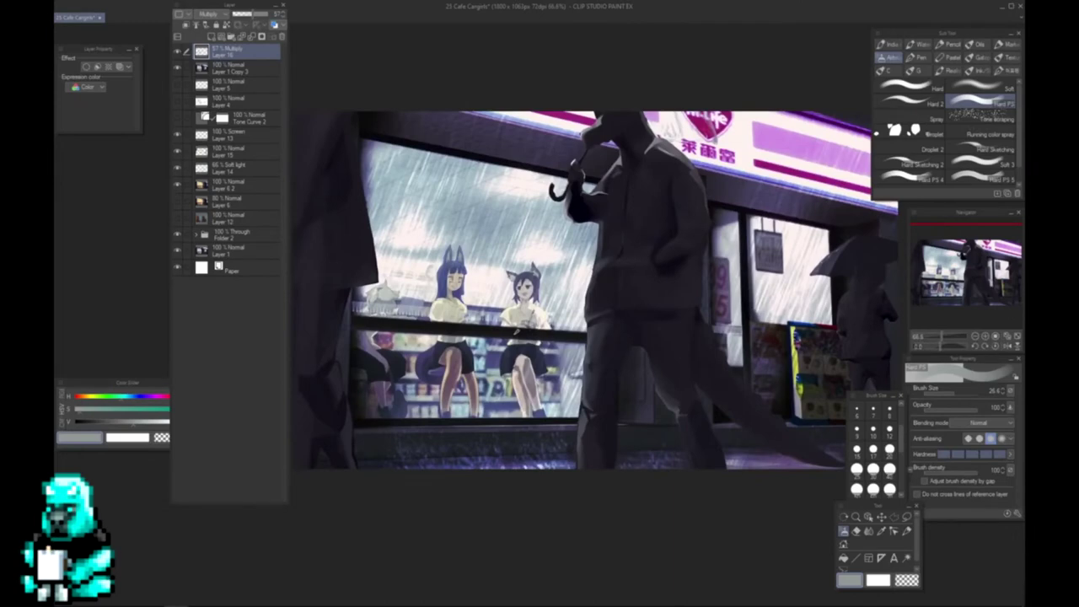
# - Try the Multiply shading layer at full opacity and settle on 77%
pyautogui.moveTo(257, 18); pyautogui.dragTo(279, 20)
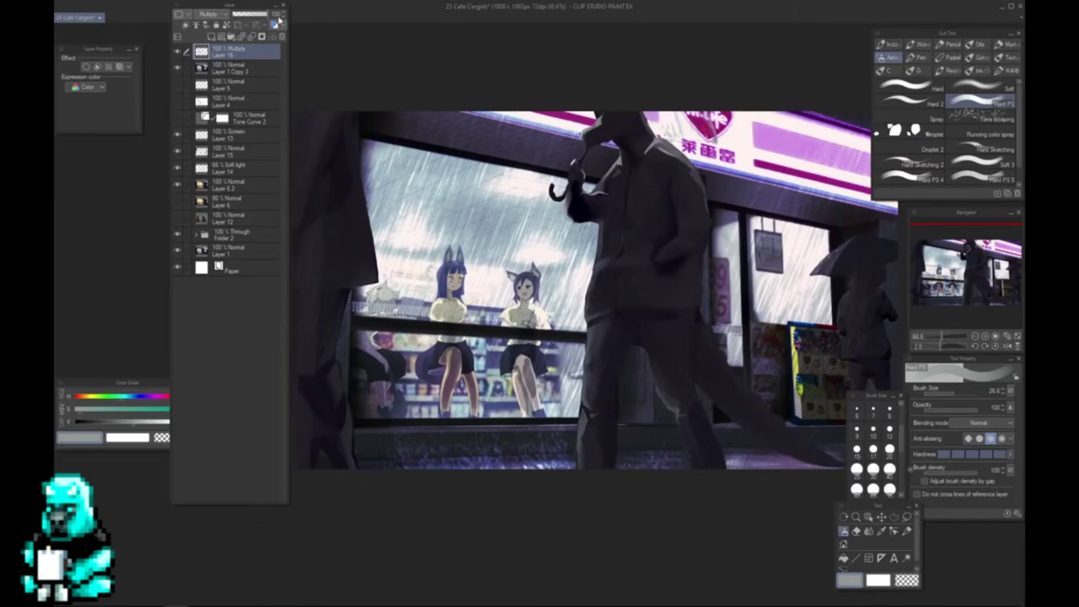
pyautogui.moveTo(278, 18); pyautogui.dragTo(261, 17)
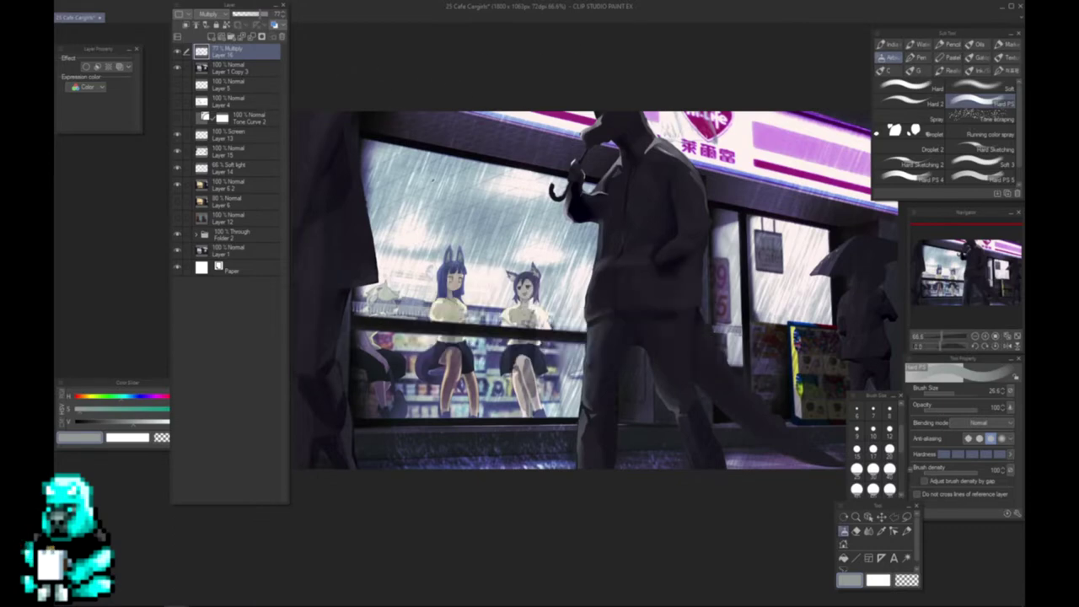
pyautogui.scroll(-3, 505, 200)
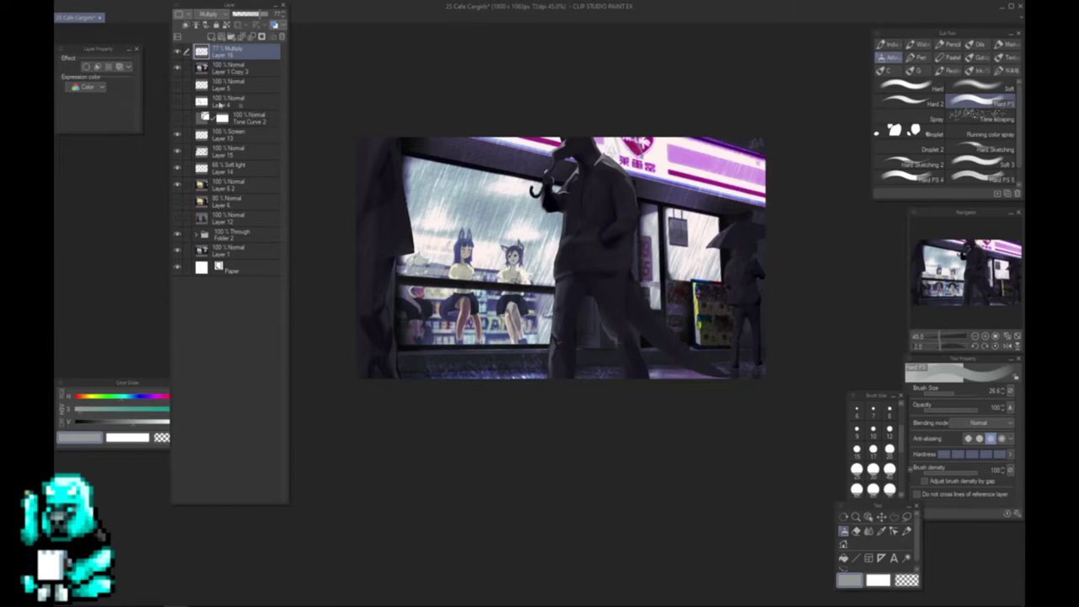
# - Hide Layer 1 Copy 3 to reveal the repainted version, keeping the Multiply shading layer visible
pyautogui.click(177, 69)
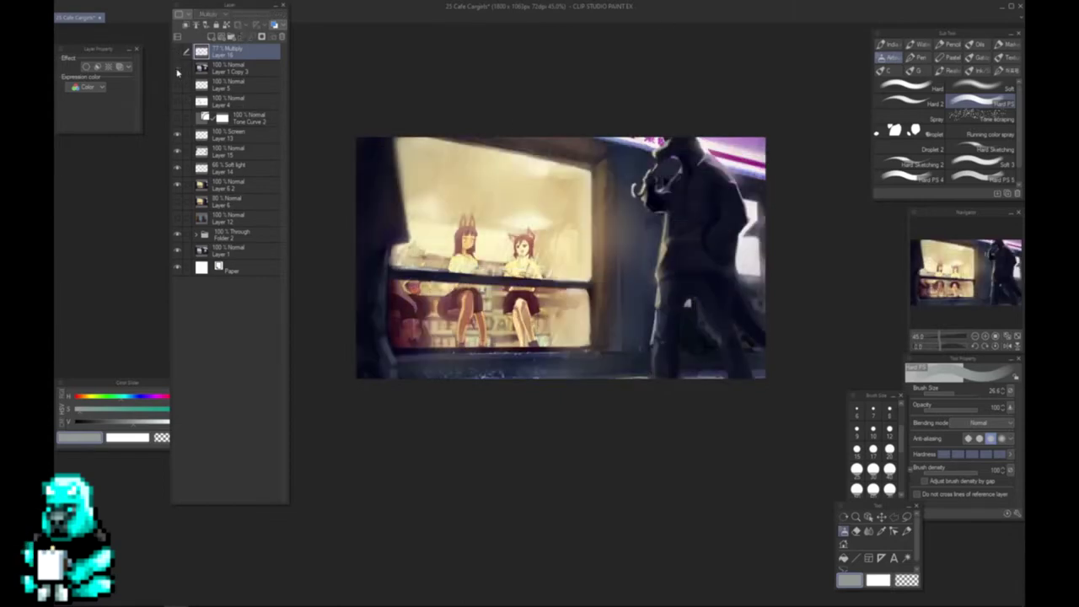
pyautogui.click(177, 70)
pyautogui.click(176, 53)
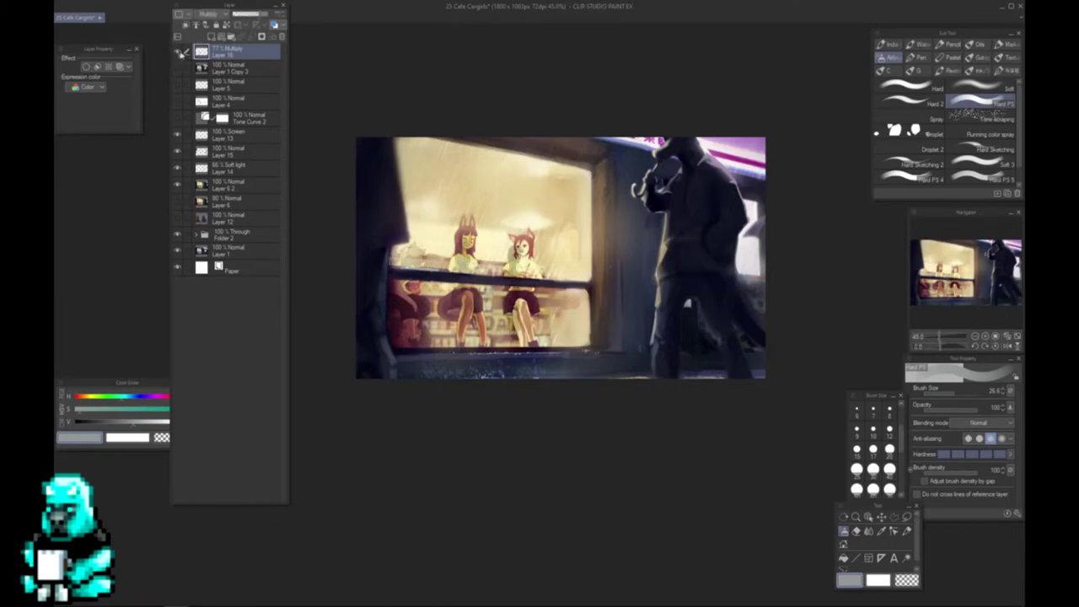
# - Scale the shading layer to 117% and fit it over the two girls in the repainted version
pyautogui.hotkey('ctrl', 't')
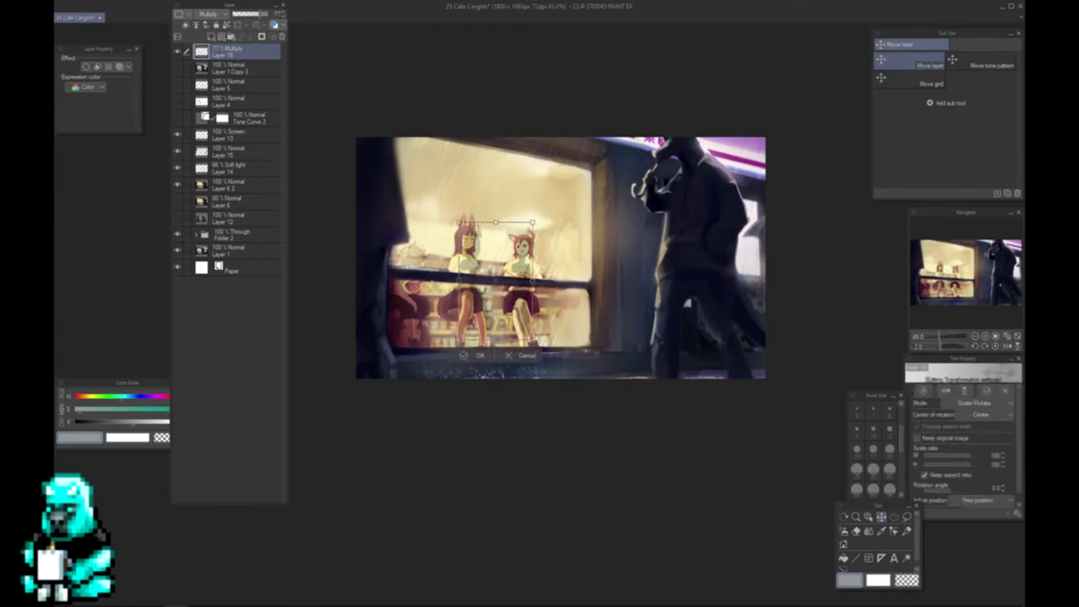
pyautogui.moveTo(501, 351); pyautogui.dragTo(498, 347)
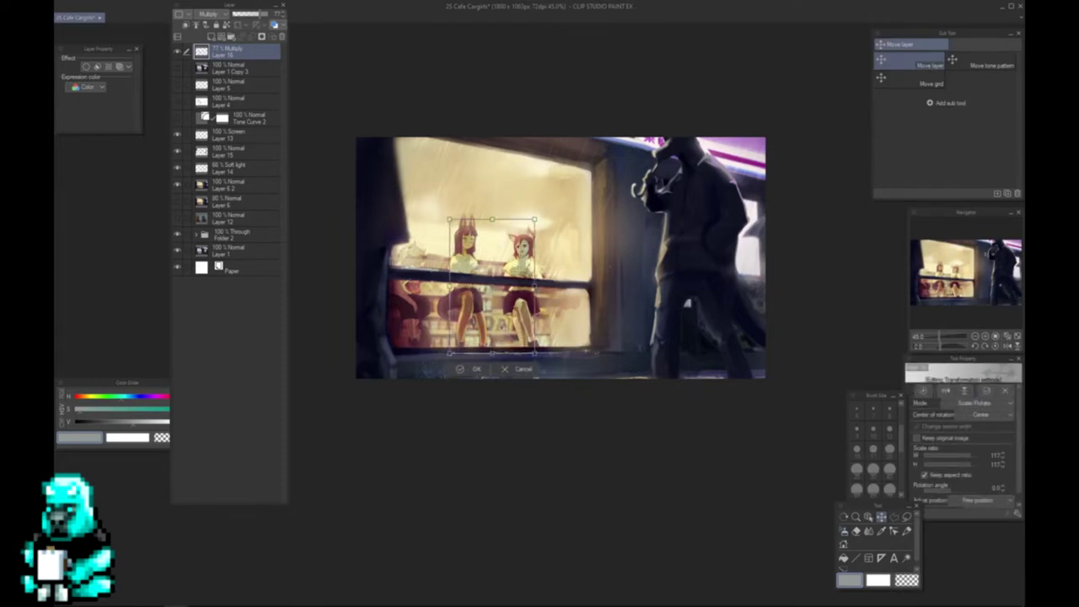
pyautogui.click(475, 371)
# - Adjust the shading layer's colours with hue 127, slightly higher saturation and slightly lower luminosity
pyautogui.hotkey('ctrl', 'u')
pyautogui.moveTo(313, 531); pyautogui.dragTo(380, 537)
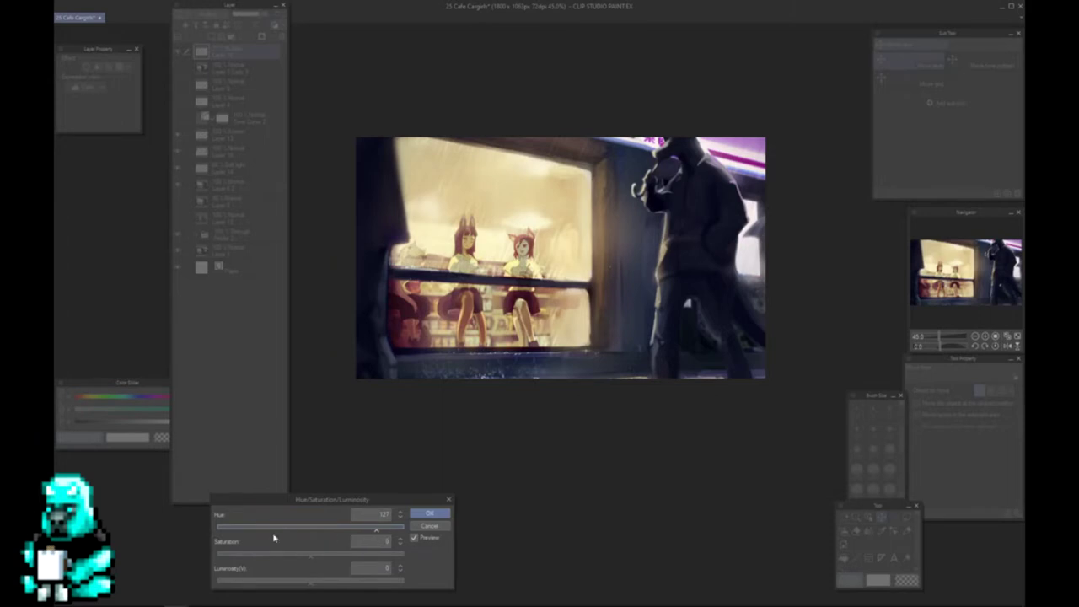
pyautogui.moveTo(318, 560); pyautogui.dragTo(326, 560)
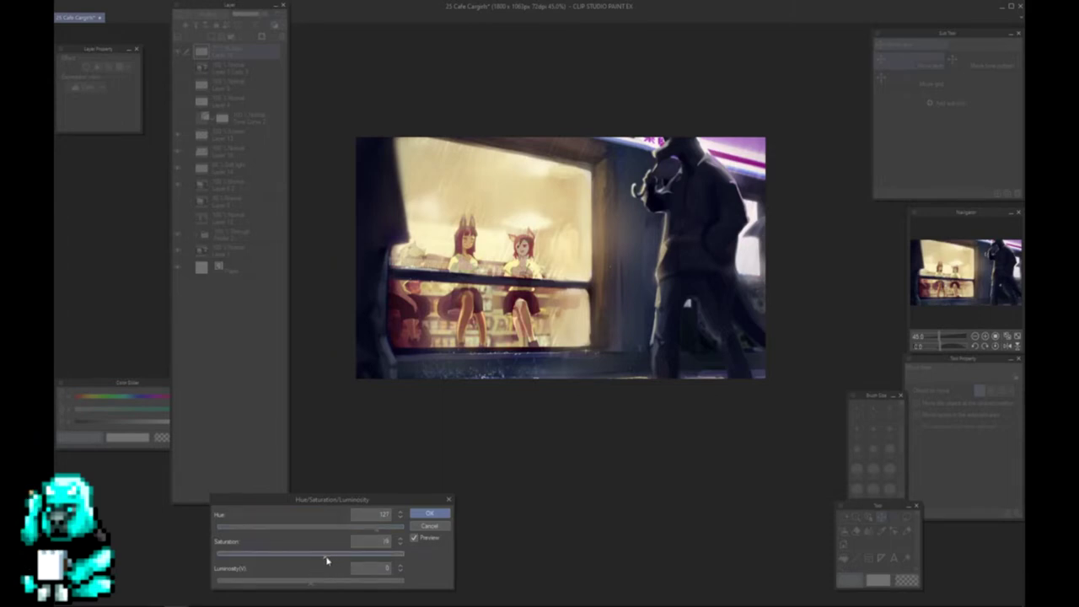
pyautogui.moveTo(315, 585); pyautogui.dragTo(301, 584)
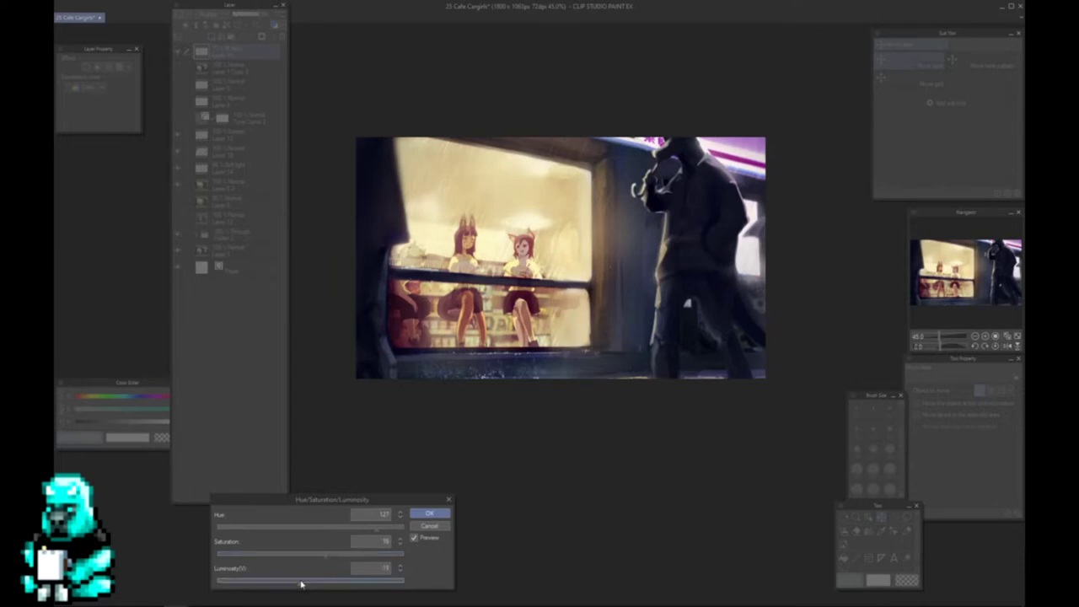
pyautogui.click(436, 513)
# - Set the Multiply shading layer's opacity to 64%
pyautogui.scroll(-4, 516, 337)
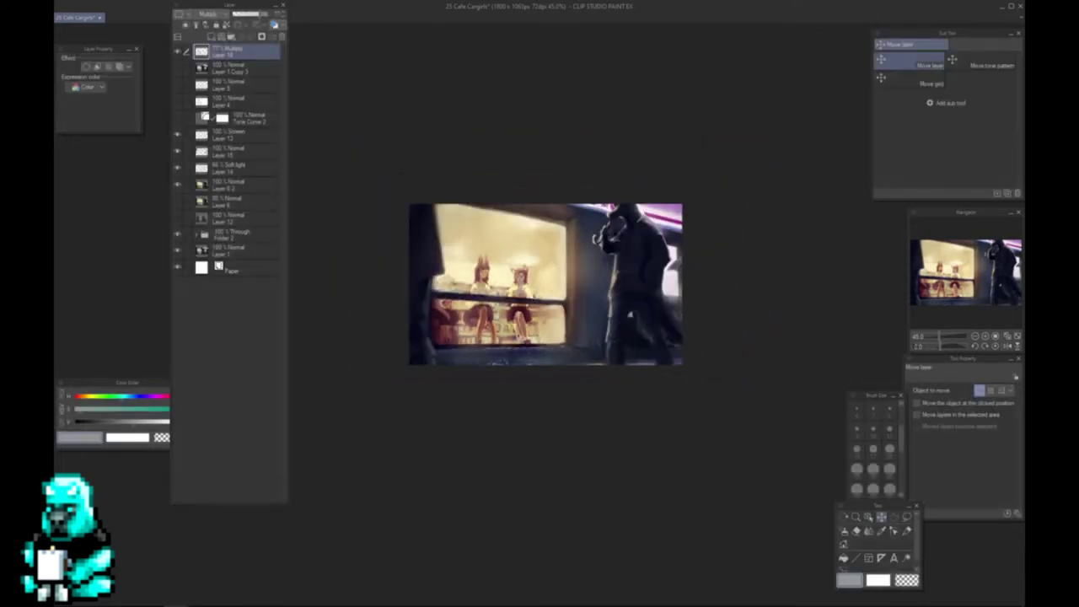
pyautogui.scroll(3, 562, 288)
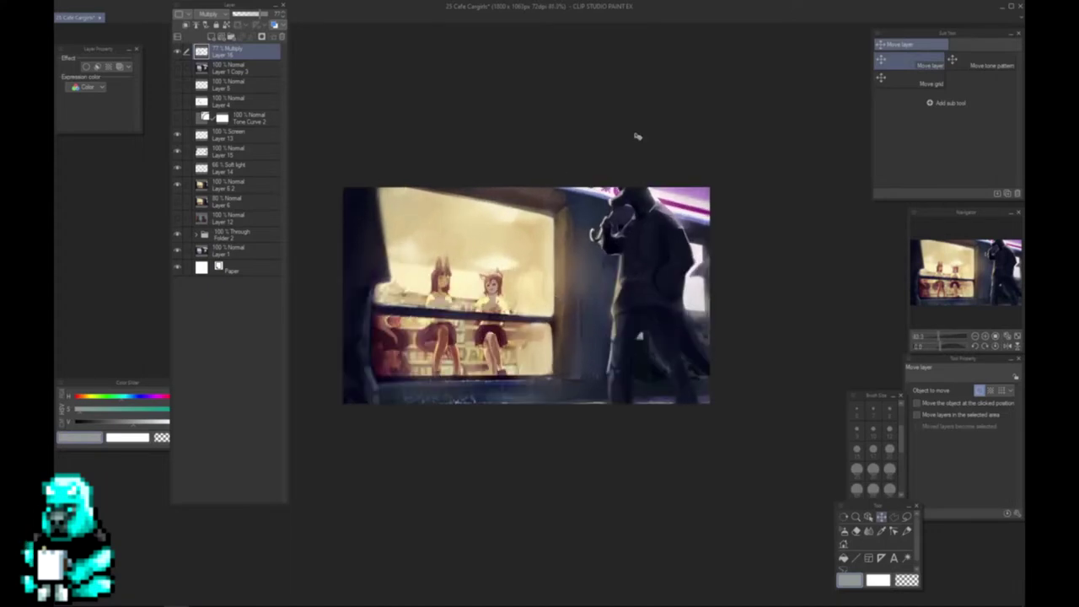
pyautogui.moveTo(252, 16); pyautogui.dragTo(257, 15)
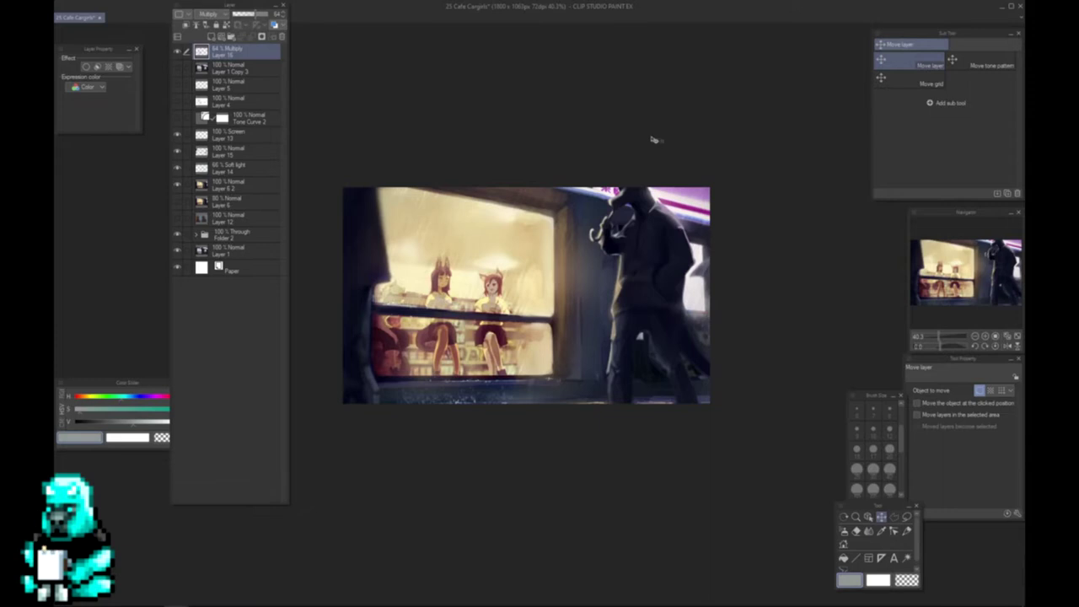
# - Move the shading layer below Layer 1 Copy 3 and show the original picture's layer again
pyautogui.moveTo(239, 55); pyautogui.dragTo(188, 64)
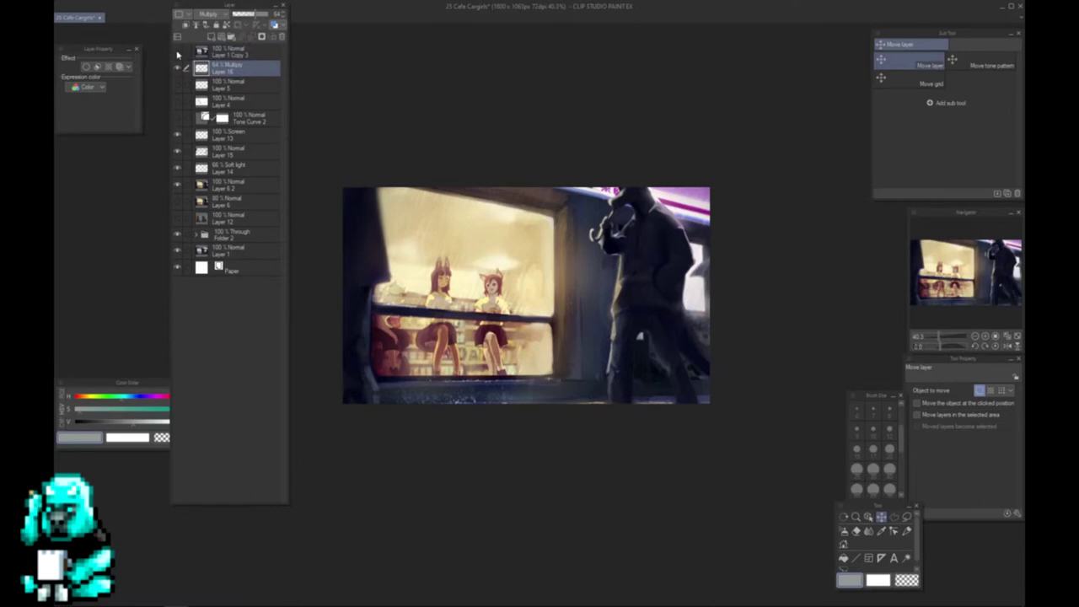
pyautogui.click(177, 52)
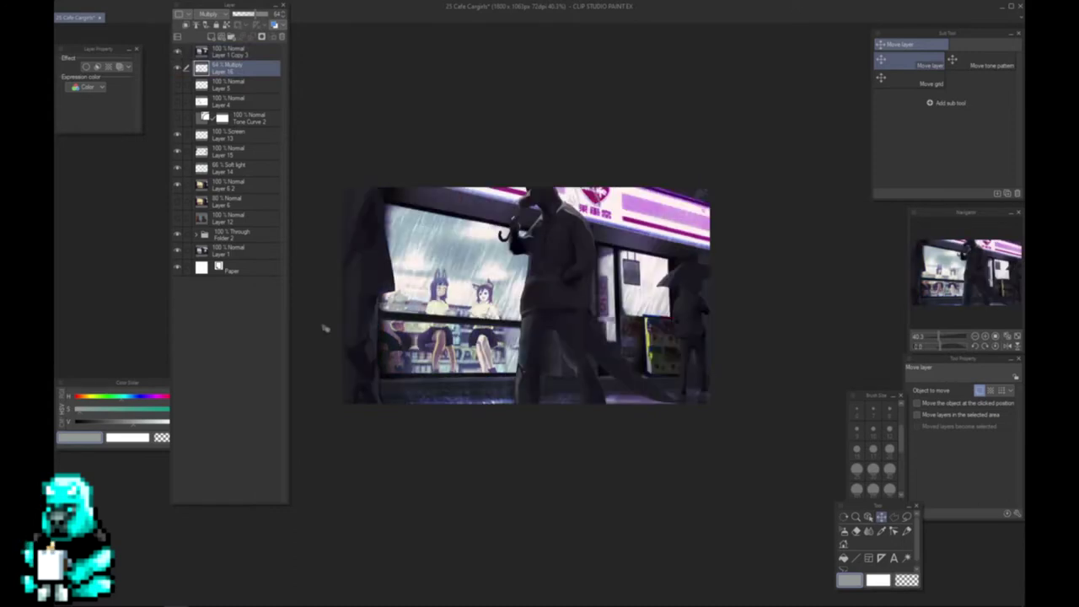
# - Add a new brush layer directly above Layer 1 Copy 3
pyautogui.press('b')
pyautogui.click(213, 51)
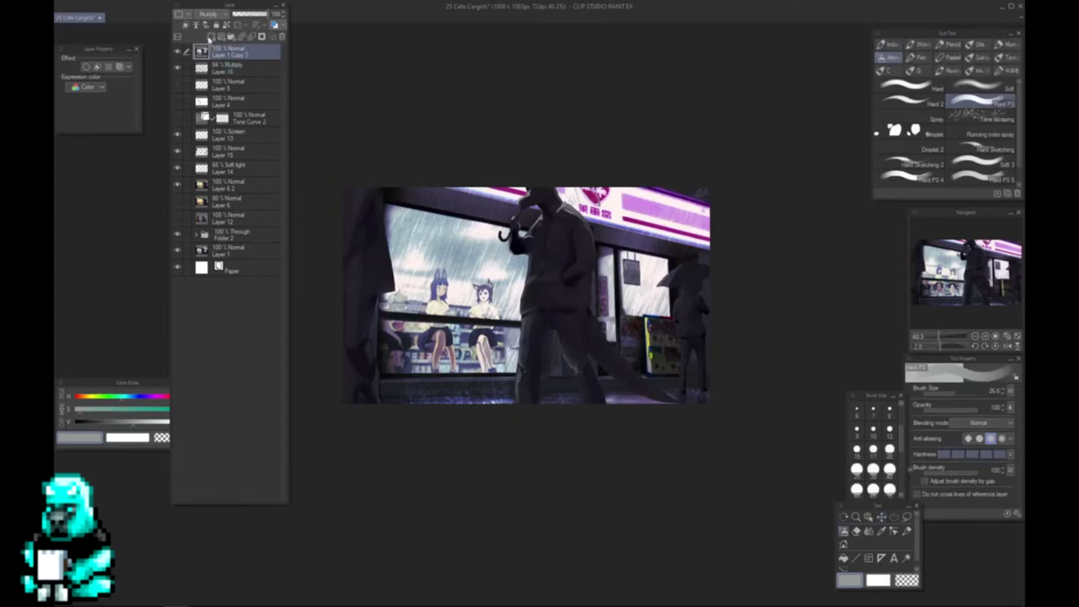
pyautogui.click(211, 37)
# - Mark the window area around the two girls with rough brush strokes on the new layer and clear them
pyautogui.moveTo(418, 271)
pyautogui.mouseDown()
pyautogui.moveTo(416, 376)
pyautogui.moveTo(441, 267)
pyautogui.moveTo(507, 272)
pyautogui.moveTo(513, 375)
pyautogui.moveTo(430, 381)
pyautogui.mouseUp()
pyautogui.moveTo(426, 282); pyautogui.dragTo(442, 371)
pyautogui.press('Delete')
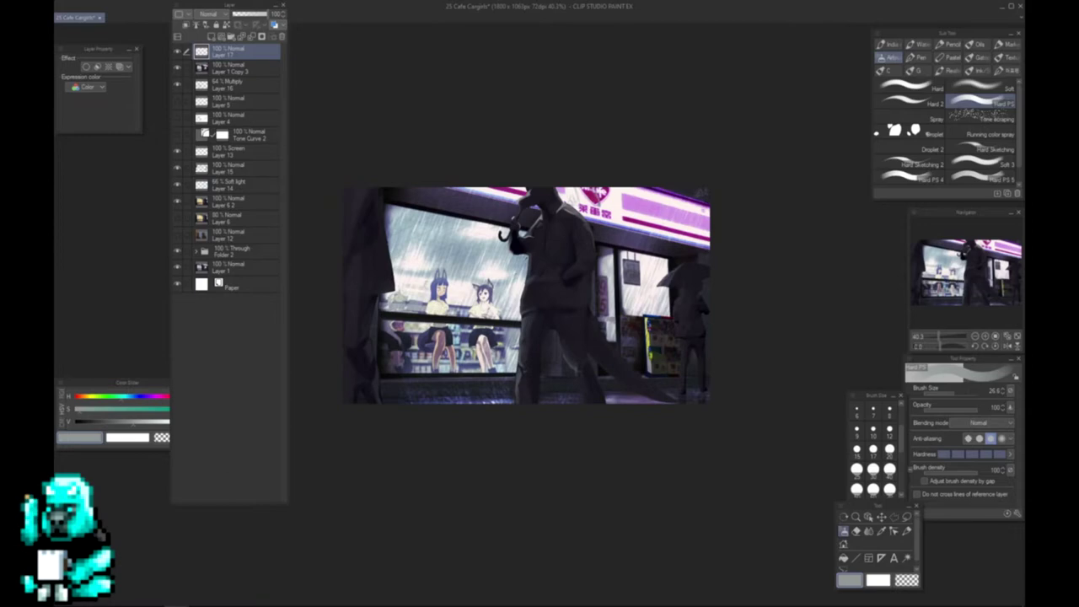
pyautogui.moveTo(462, 295)
pyautogui.mouseDown()
pyautogui.moveTo(458, 306)
pyautogui.moveTo(469, 304)
pyautogui.mouseUp()
pyautogui.hotkey('ctrl', 'z')
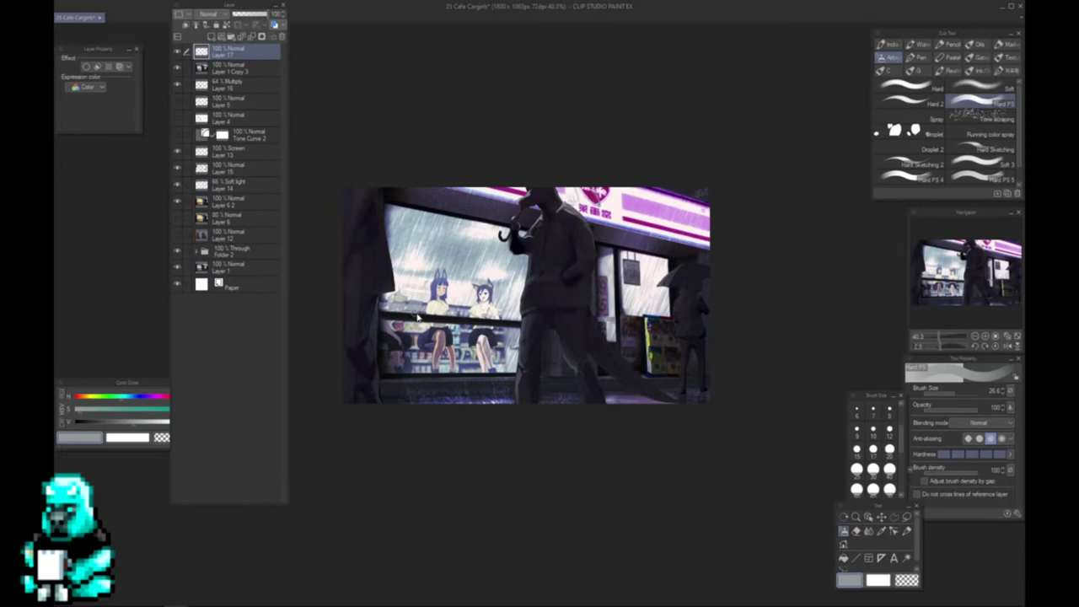
# - Sketch marks beside the girls and along the window bar with a size 7.4 brush, undoing each one
pyautogui.keyDown('ctrl'); pyautogui.keyDown('alt'); pyautogui.moveTo(419, 317); pyautogui.dragTo(412, 317); pyautogui.keyUp('alt'); pyautogui.keyUp('ctrl')
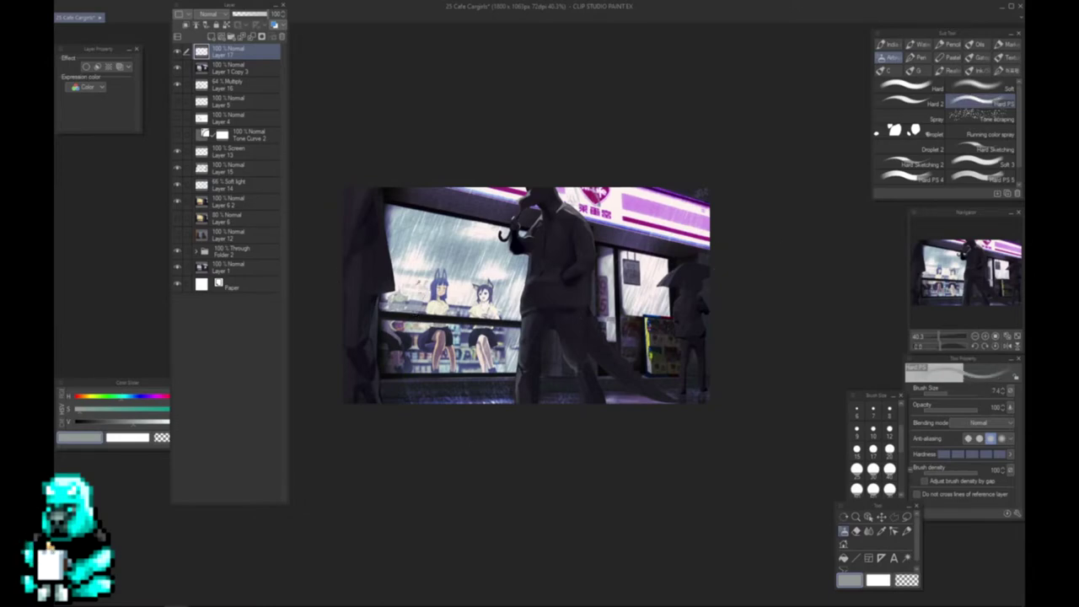
pyautogui.moveTo(458, 278); pyautogui.dragTo(458, 312)
pyautogui.moveTo(458, 313); pyautogui.dragTo(467, 302)
pyautogui.hotkey('ctrl', 'z')
pyautogui.hotkey('ctrl', 'z')
pyautogui.hotkey('ctrl', 'z')
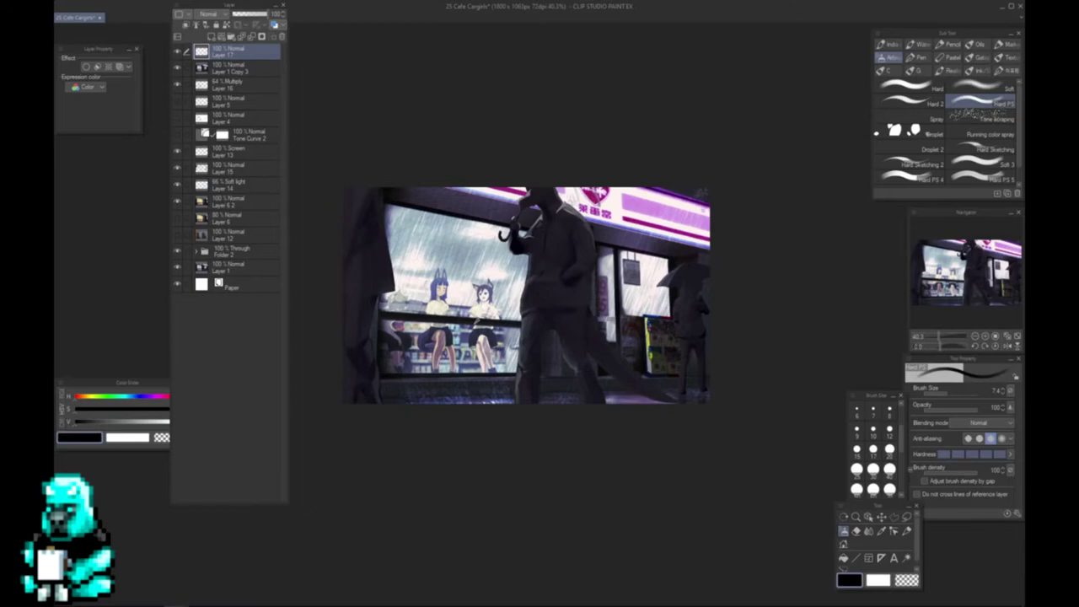
pyautogui.moveTo(422, 314)
pyautogui.mouseDown()
pyautogui.moveTo(423, 260)
pyautogui.moveTo(516, 309)
pyautogui.moveTo(514, 322)
pyautogui.mouseUp()
pyautogui.hotkey('ctrl', 'z')
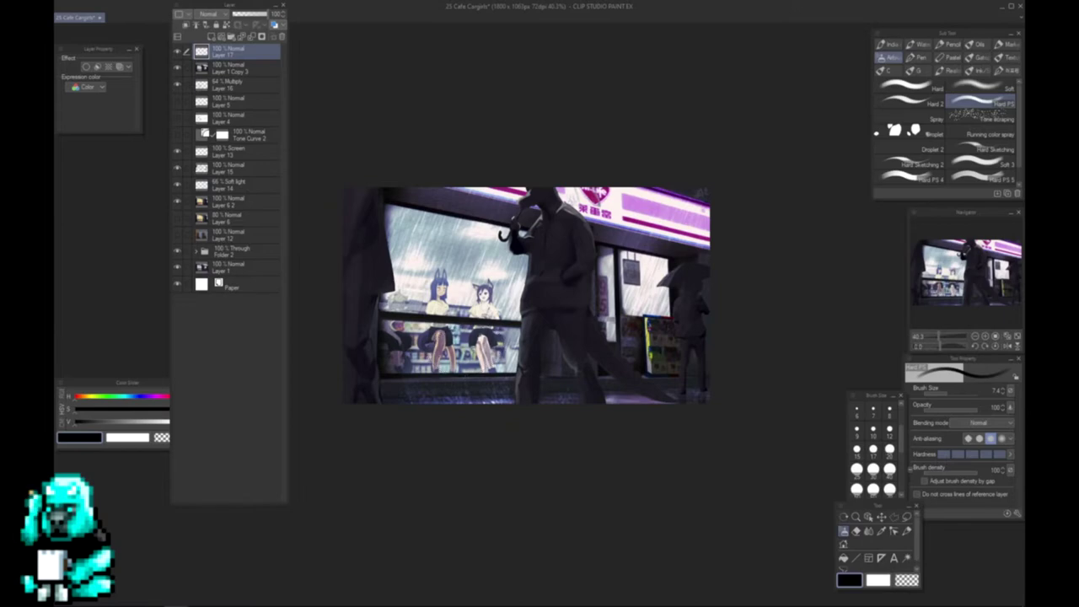
# - Sample several colours from the two girls' legs and skirts in the original picture to examine their tones
pyautogui.click(177, 53)
pyautogui.click(212, 71)
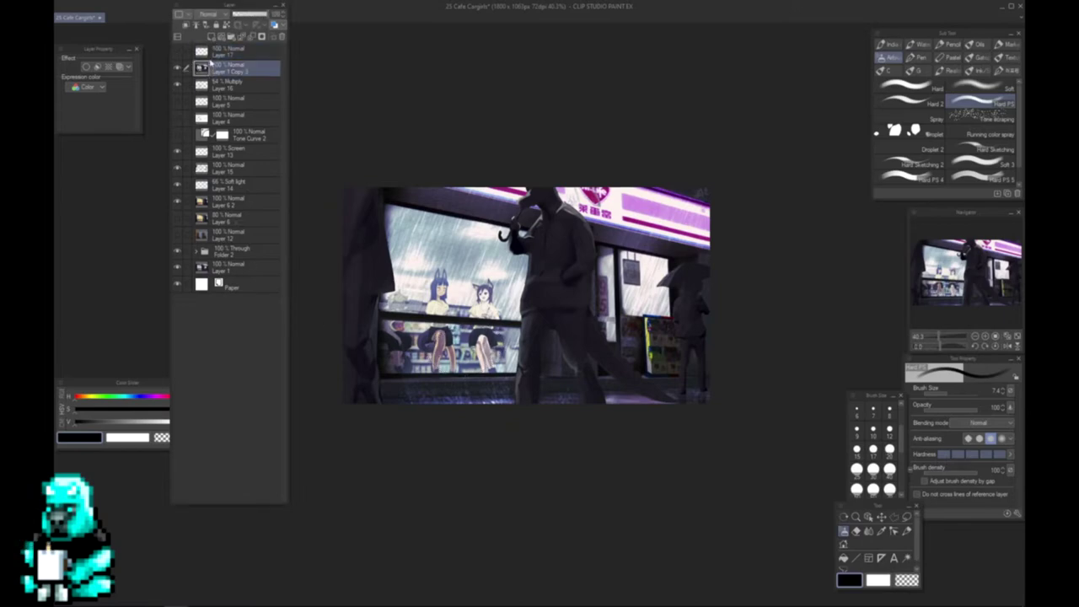
pyautogui.click(214, 54)
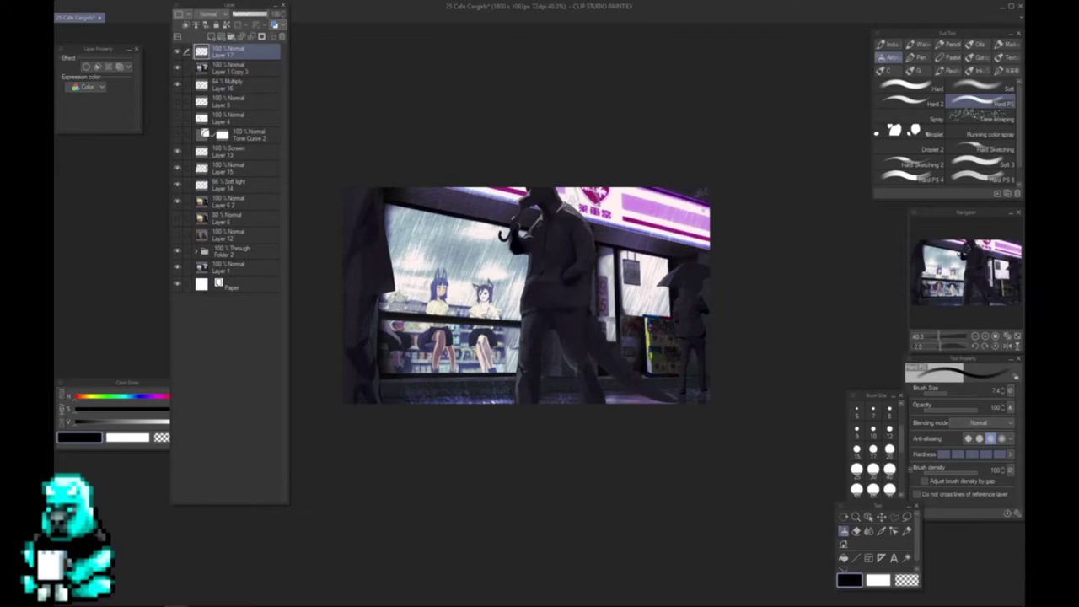
pyautogui.press(']')
pyautogui.keyDown('alt'); pyautogui.click(483, 341); pyautogui.keyUp('alt')
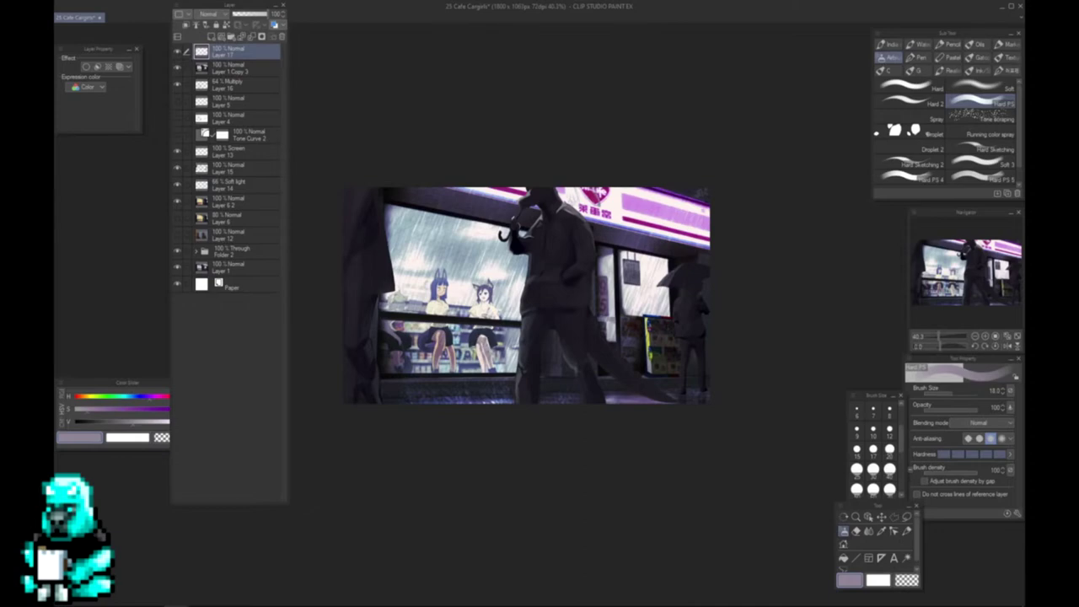
pyautogui.keyDown('alt'); pyautogui.click(455, 356); pyautogui.keyUp('alt')
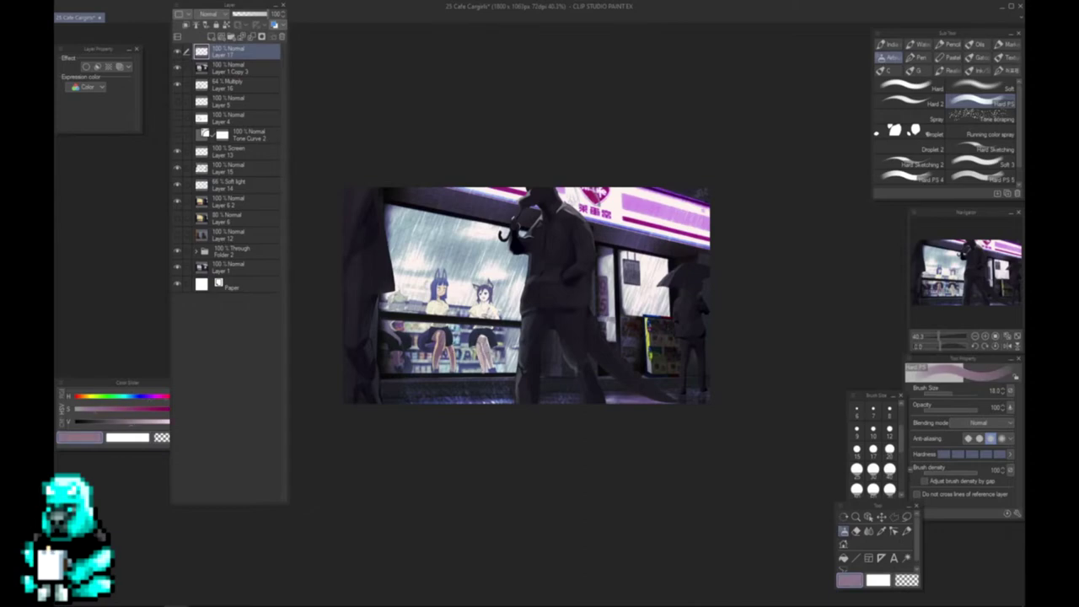
pyautogui.keyDown('alt'); pyautogui.click(447, 337); pyautogui.keyUp('alt')
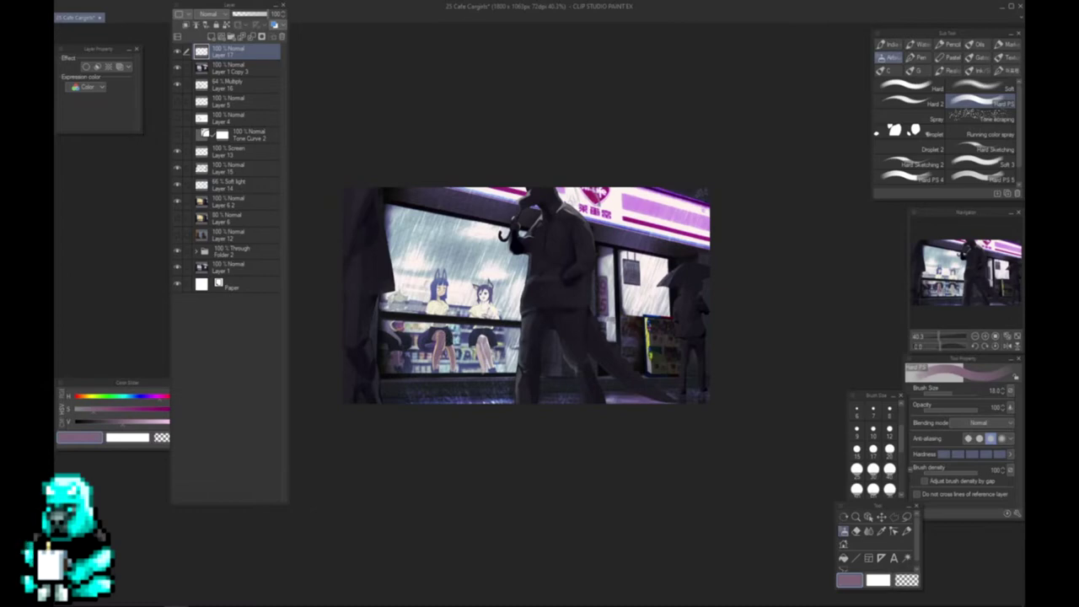
pyautogui.keyDown('alt'); pyautogui.click(493, 368); pyautogui.keyUp('alt')
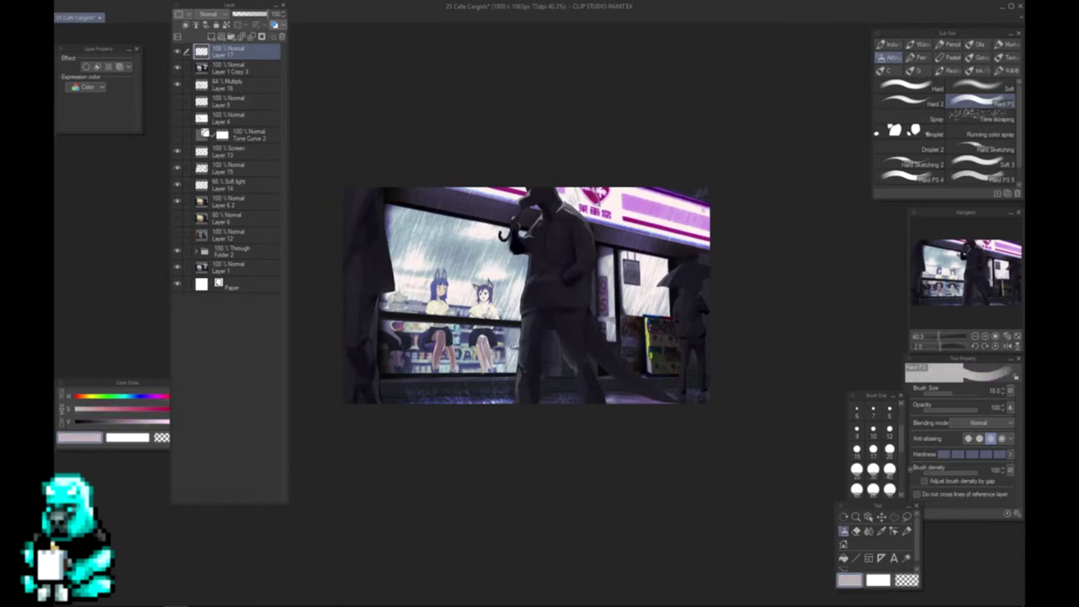
pyautogui.keyDown('alt'); pyautogui.click(486, 337); pyautogui.keyUp('alt')
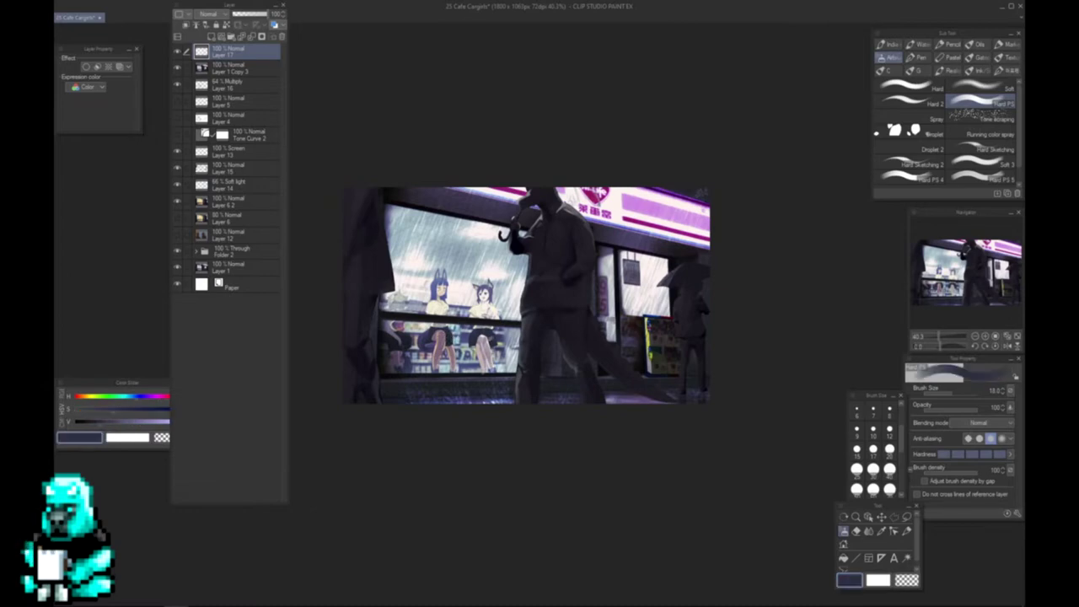
pyautogui.keyDown('alt'); pyautogui.click(493, 361); pyautogui.keyUp('alt')
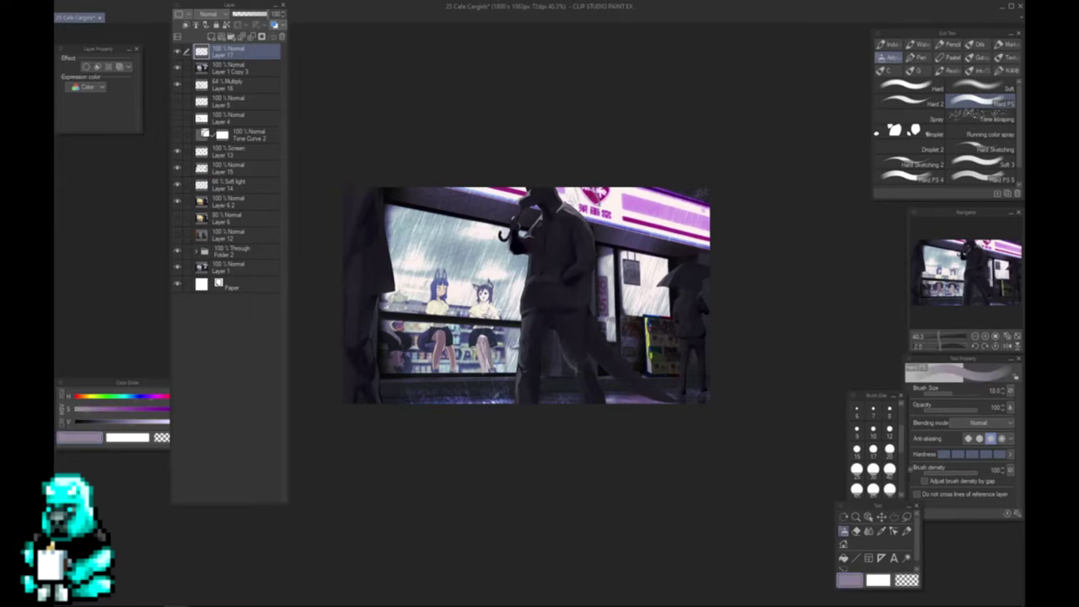
pyautogui.press(']')
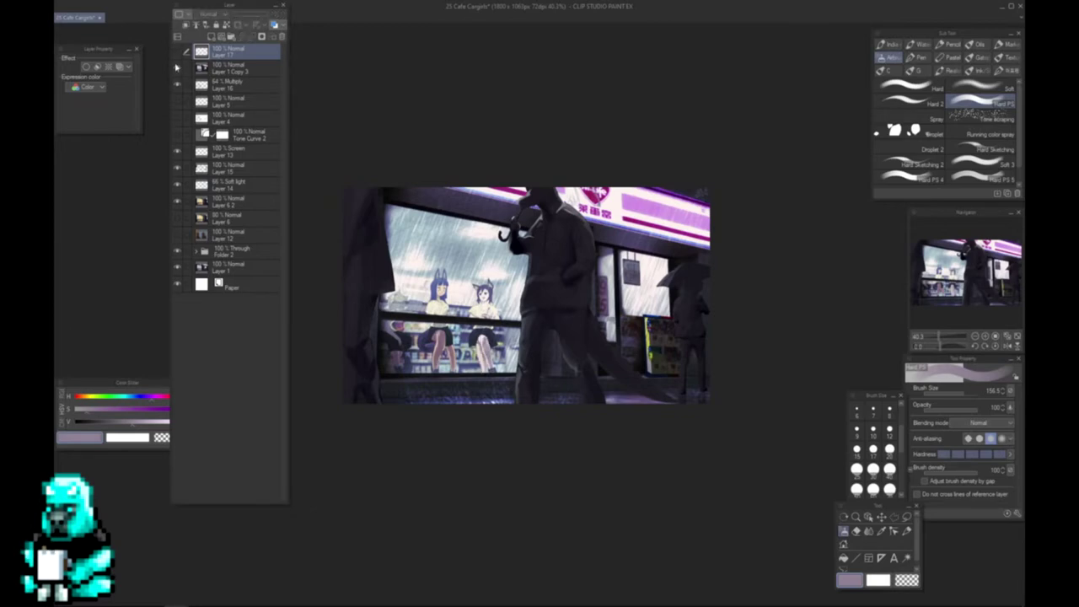
# - Compare the original picture with the repainted version by repeatedly hiding and showing Layer 1 Copy 3
pyautogui.click(176, 68)
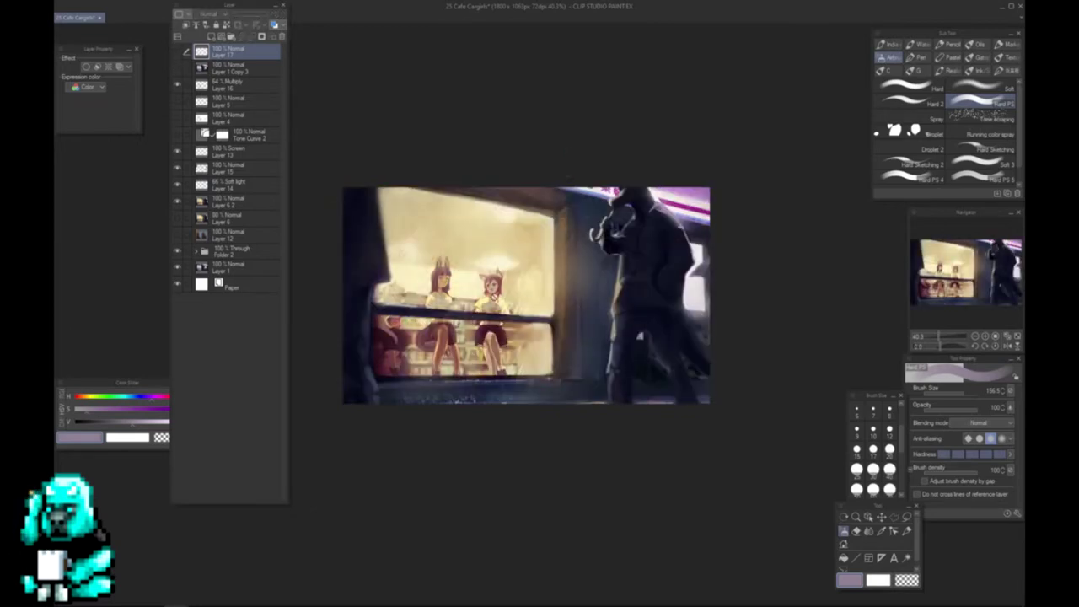
pyautogui.click(176, 68)
pyautogui.click(176, 69)
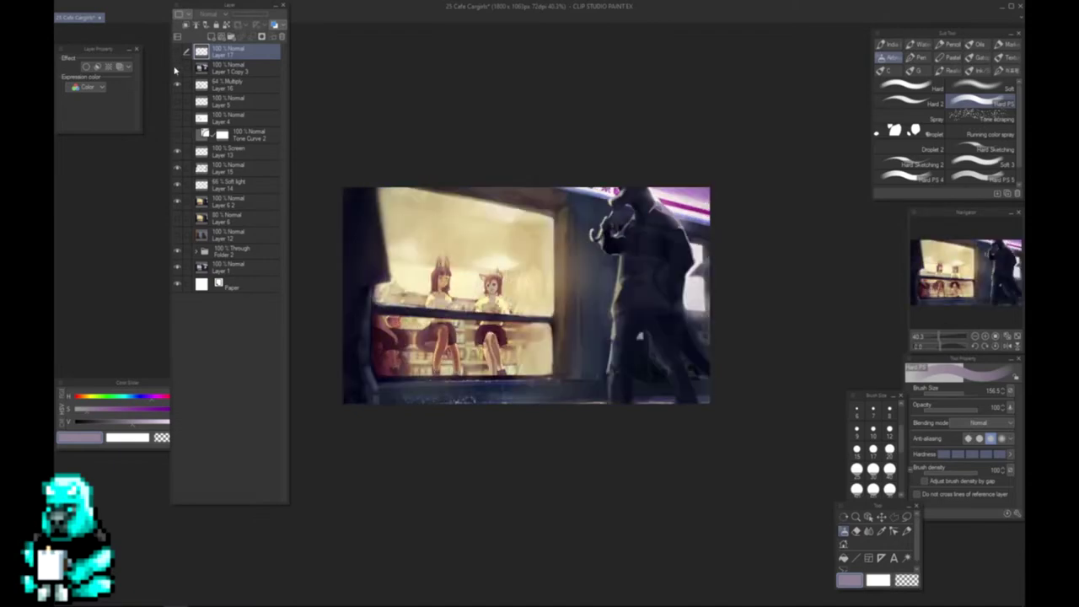
pyautogui.click(176, 69)
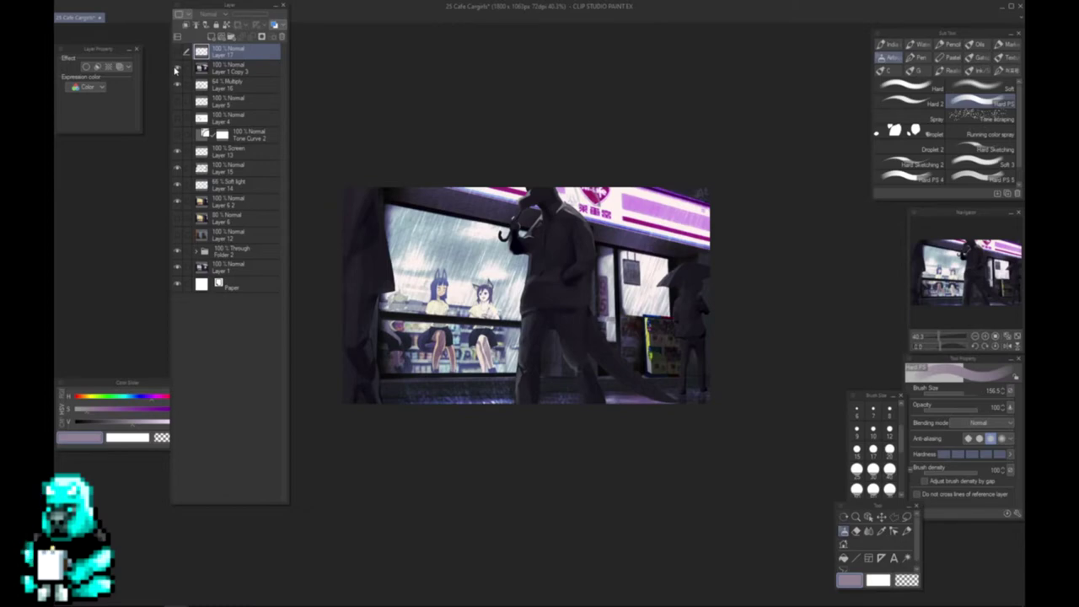
pyautogui.click(176, 70)
pyautogui.click(176, 71)
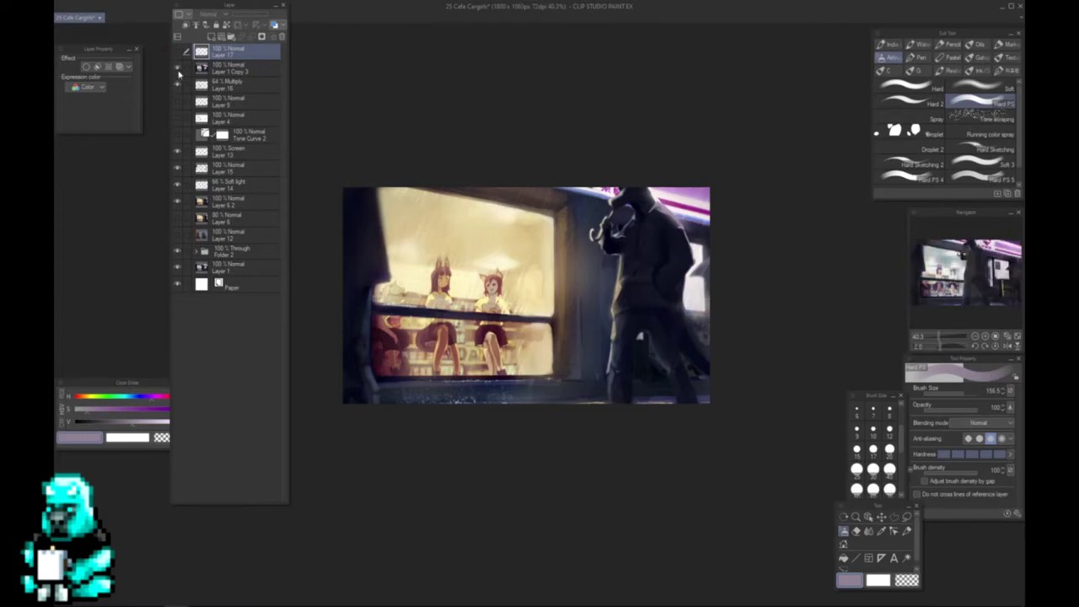
pyautogui.click(177, 69)
pyautogui.click(179, 75)
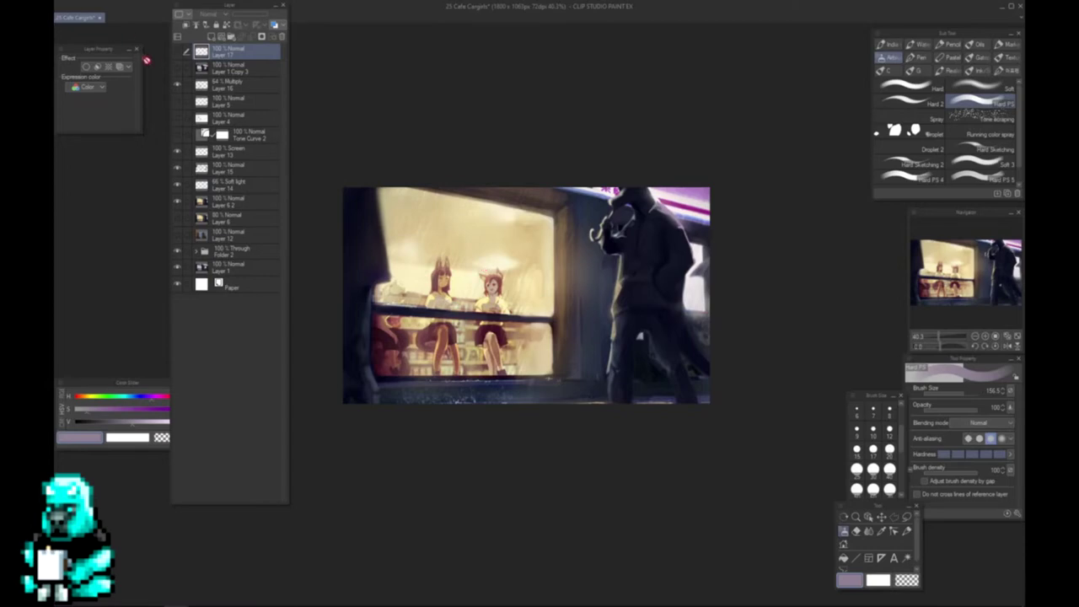
pyautogui.click(176, 68)
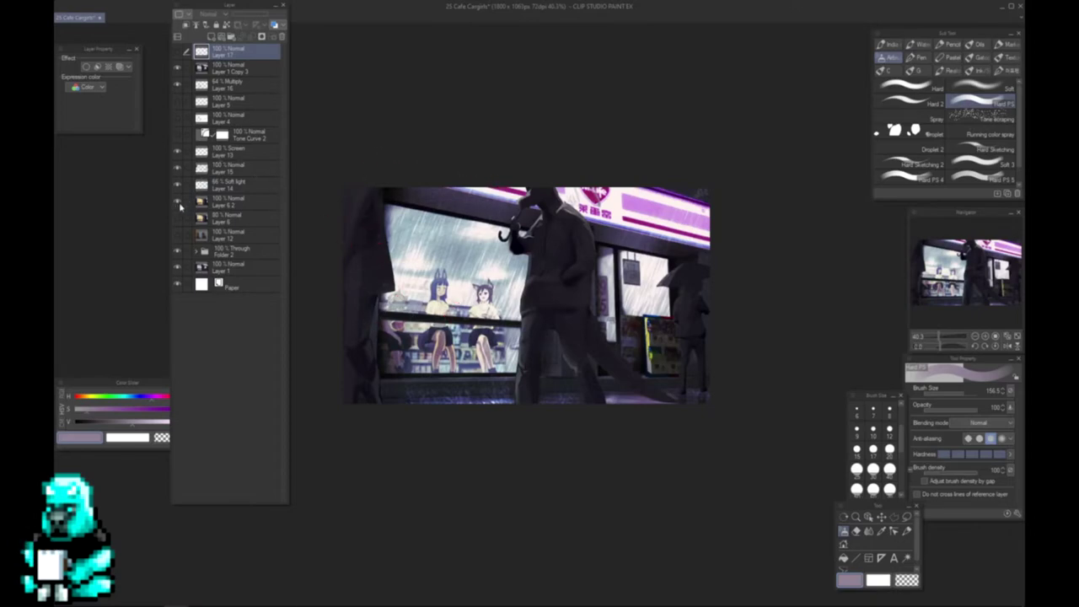
# - Hide all visible layers above Folder 2, expand the folder, and hide Layer 11 and Layer 9 2 Copy inside it
pyautogui.moveTo(180, 74); pyautogui.dragTo(177, 84)
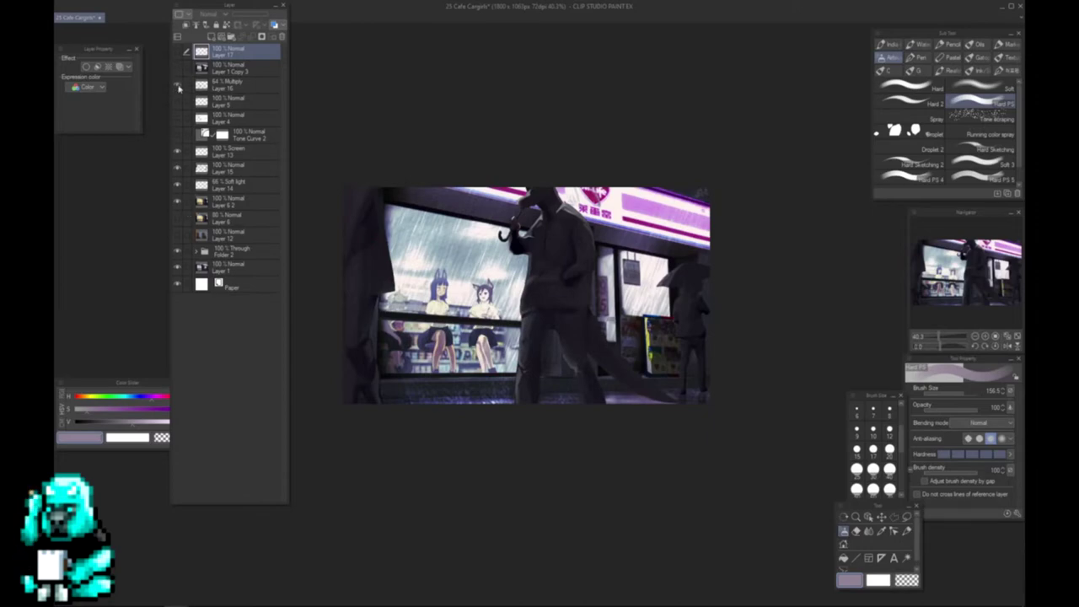
pyautogui.moveTo(180, 202); pyautogui.dragTo(178, 158)
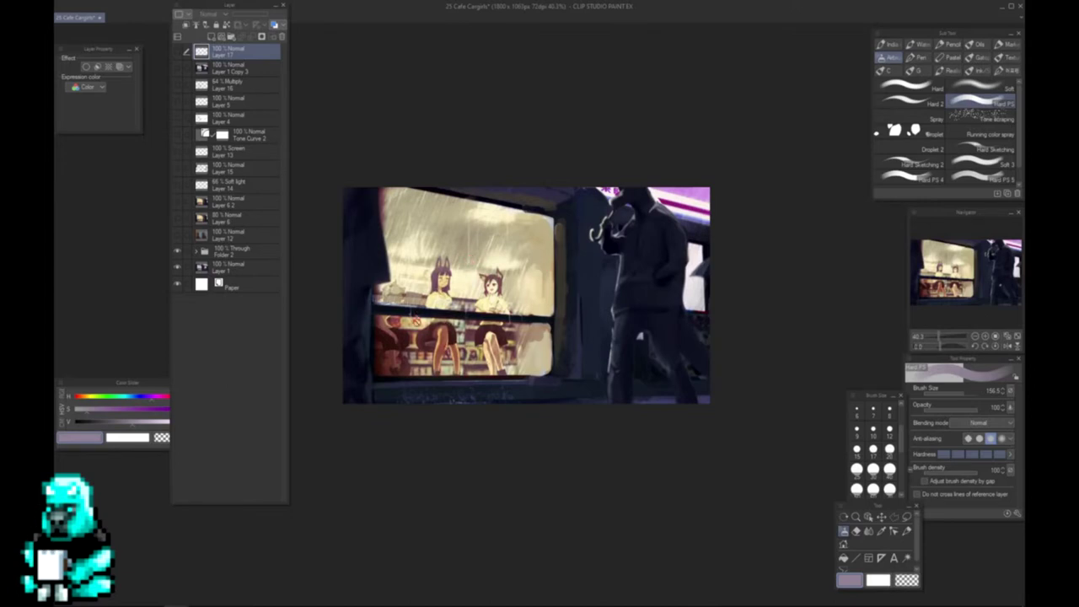
pyautogui.click(198, 253)
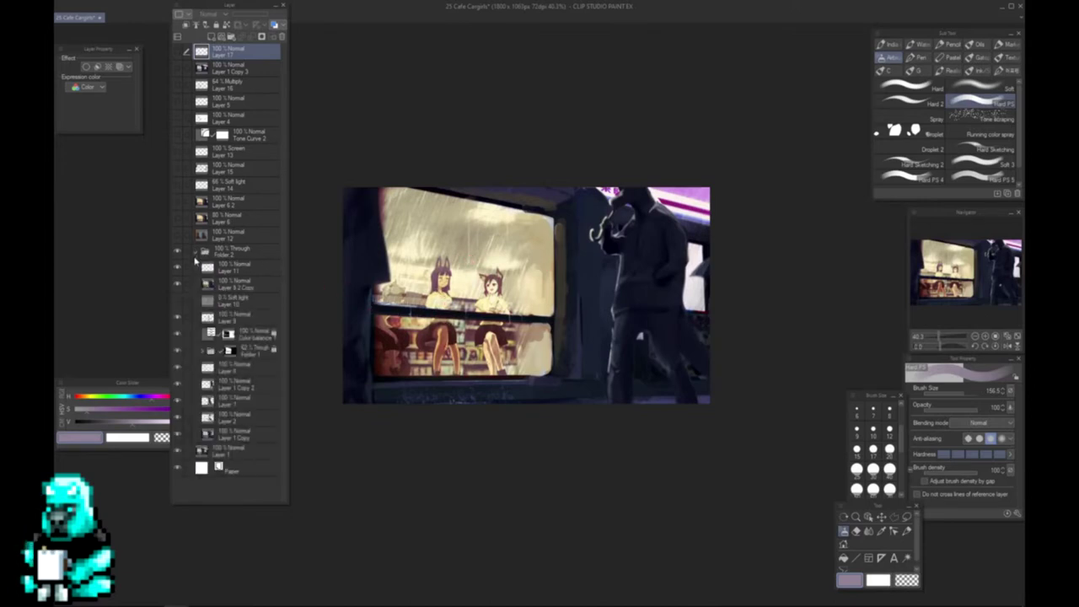
pyautogui.click(177, 269)
pyautogui.click(177, 284)
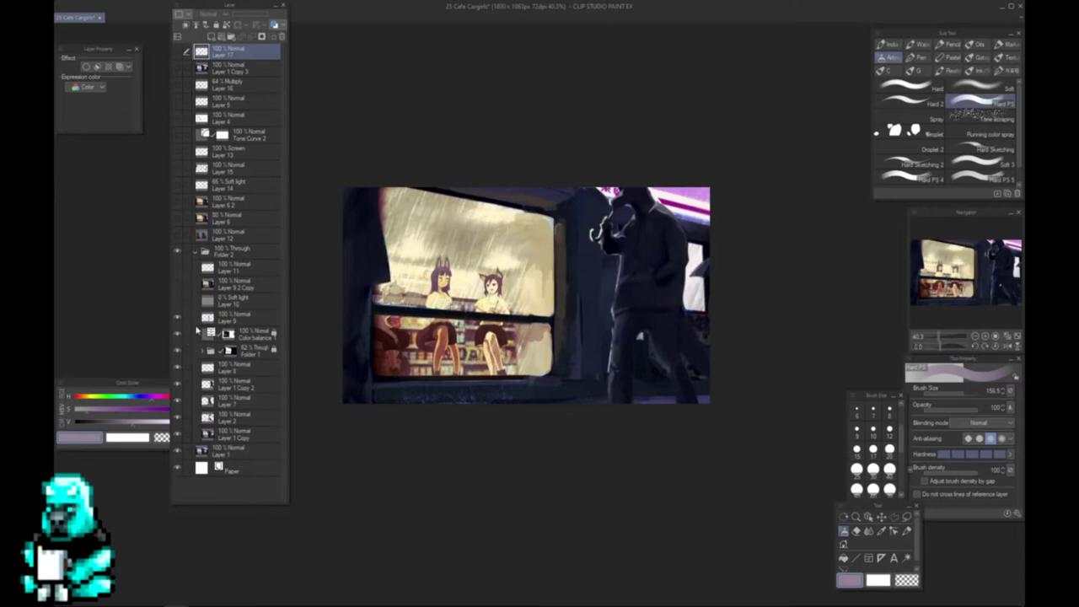
# - Switch Folder 1's visibility off and on to examine its effect on the window's lighting
pyautogui.click(178, 351)
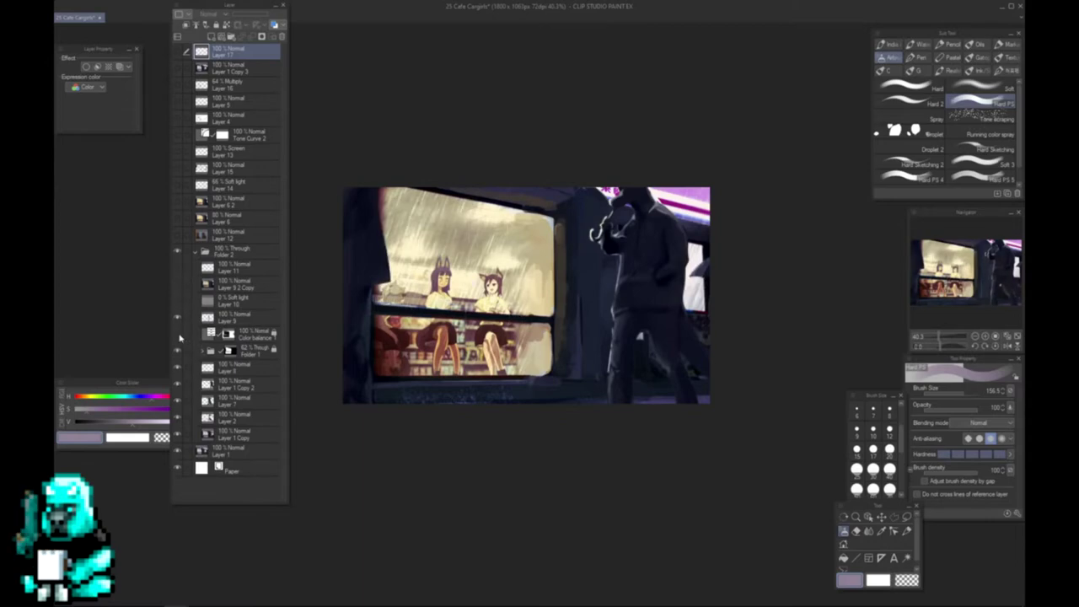
pyautogui.click(177, 351)
pyautogui.click(178, 351)
pyautogui.click(178, 350)
# - Try Folder 1 at 36% opacity and undo the change
pyautogui.click(234, 349)
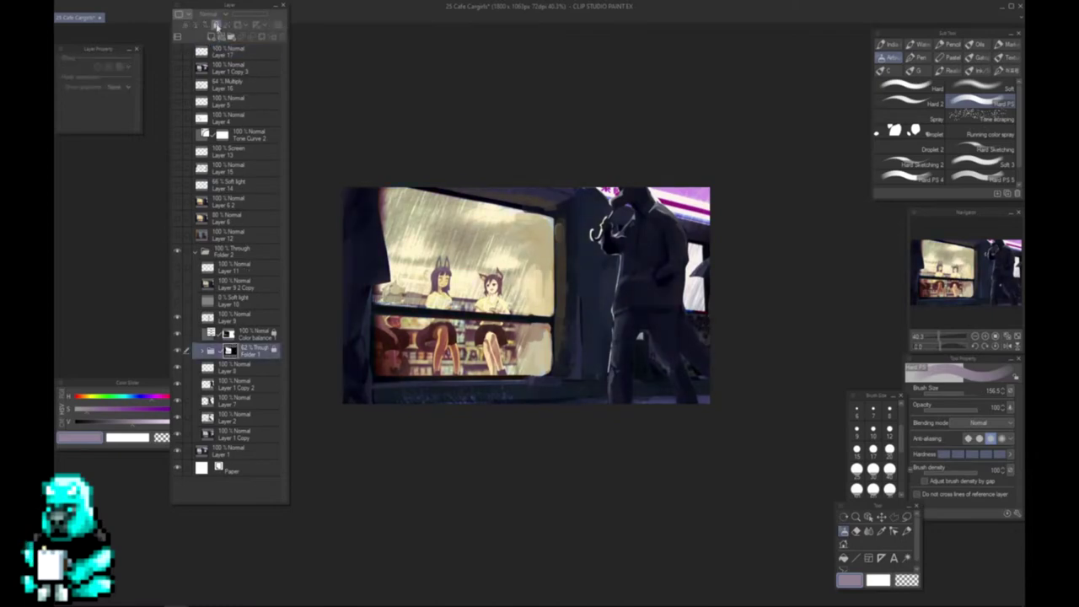
pyautogui.moveTo(250, 14); pyautogui.dragTo(238, 16)
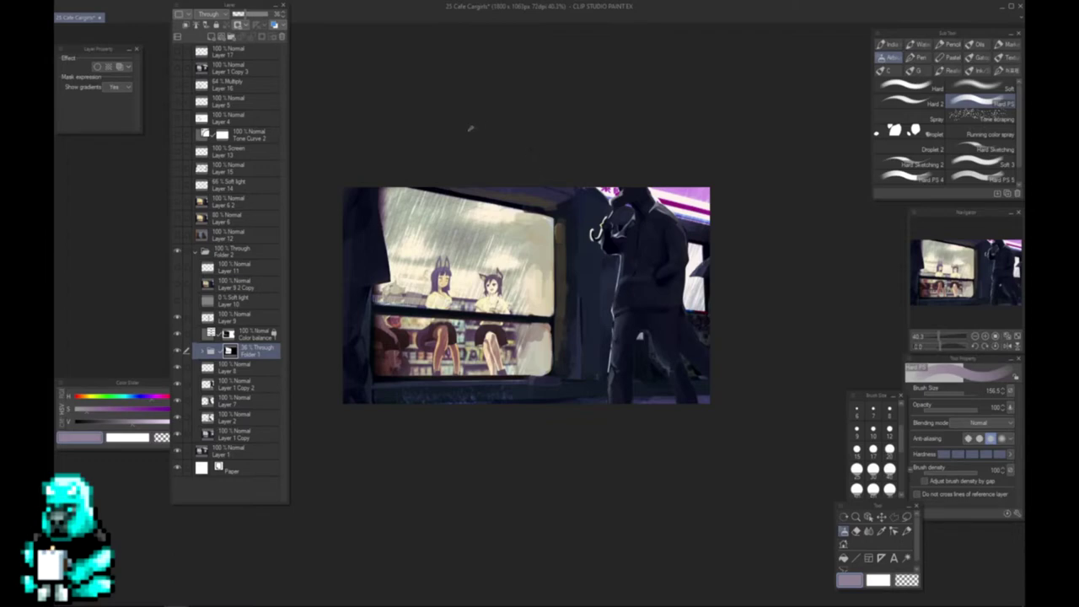
pyautogui.hotkey('ctrl', 'z')
pyautogui.hotkey('ctrl', 'z')
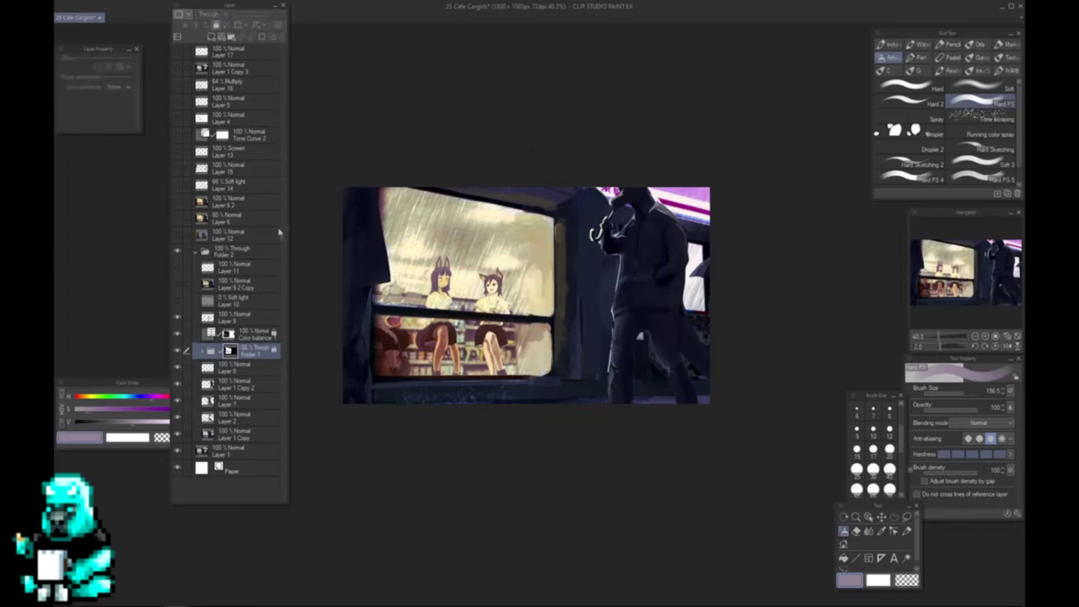
# - Show Layer 9 2 Copy inside Folder 2 while keeping Layer 10 and Layer 11 hidden
pyautogui.click(198, 253)
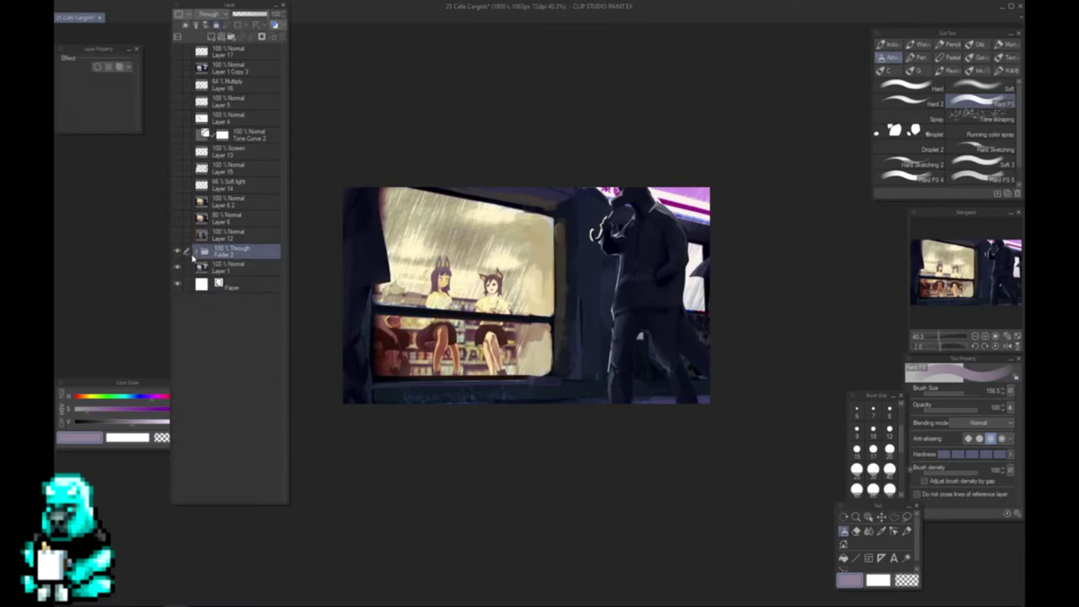
pyautogui.click(196, 256)
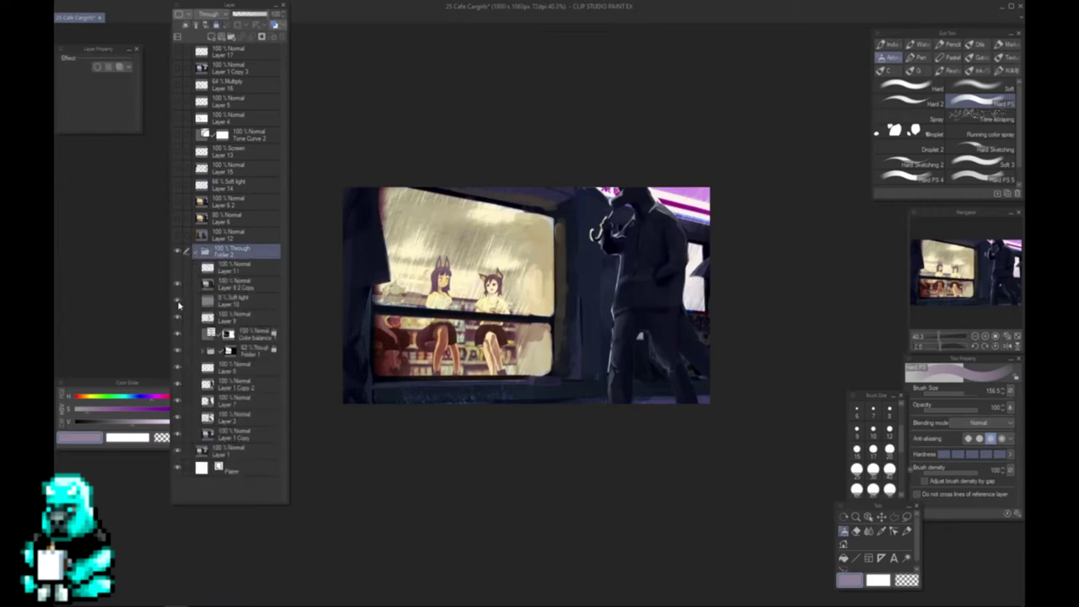
pyautogui.click(178, 302)
pyautogui.click(178, 267)
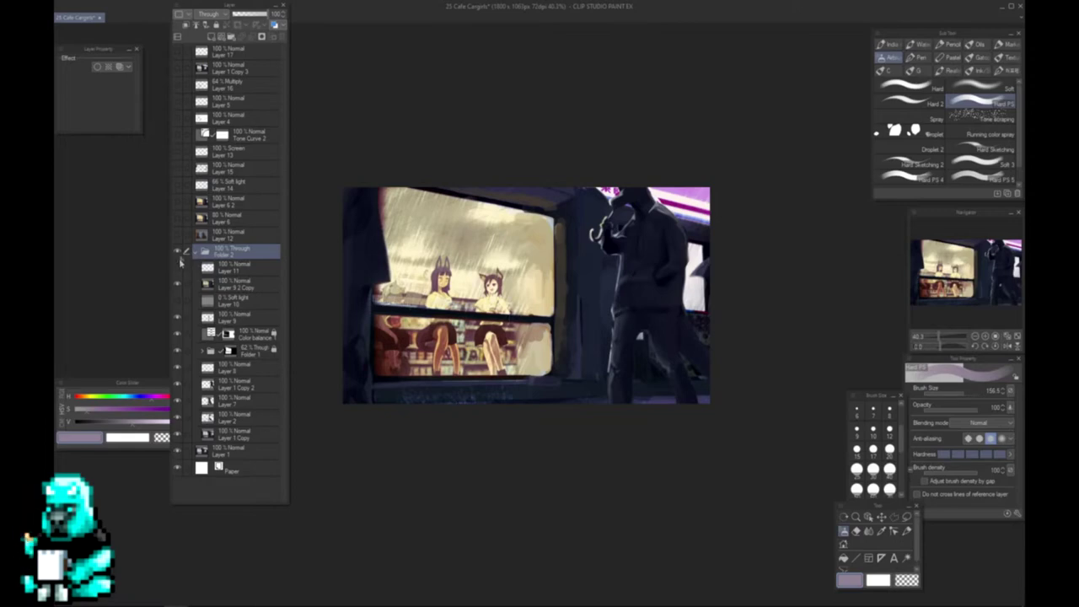
# - Preview the effects of Layers 6, 6 2, 14, 15 and 13 by showing them in turn, and hide them again
pyautogui.click(178, 216)
pyautogui.click(177, 200)
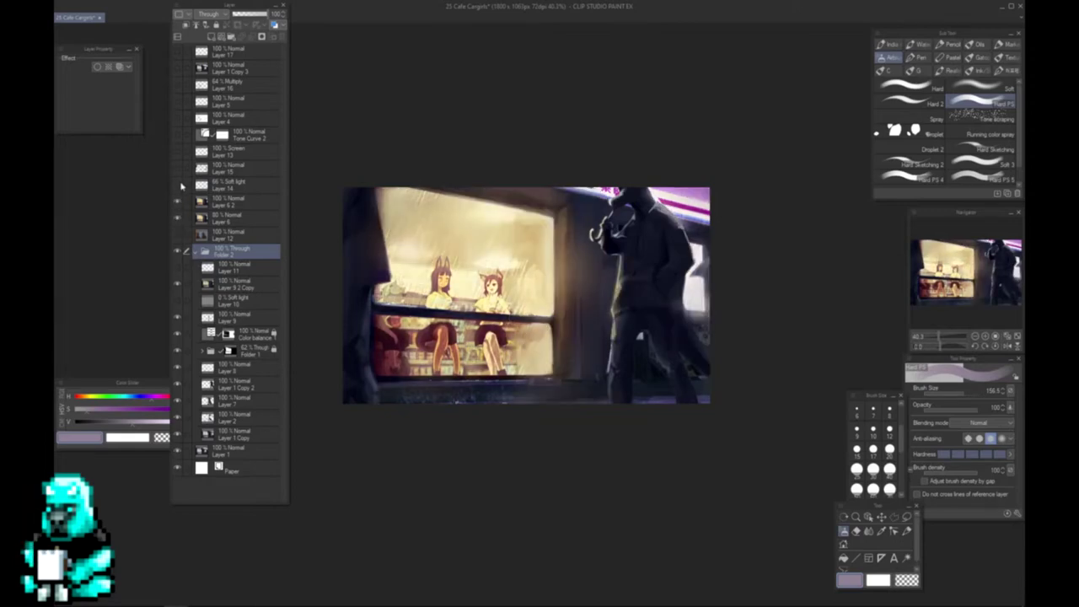
pyautogui.click(177, 201)
pyautogui.click(178, 217)
pyautogui.click(177, 202)
pyautogui.click(177, 184)
pyautogui.click(177, 167)
pyautogui.click(176, 151)
pyautogui.moveTo(177, 152); pyautogui.dragTo(178, 201)
# - Show Layer 6 2 and set its opacity to 67%
pyautogui.click(206, 207)
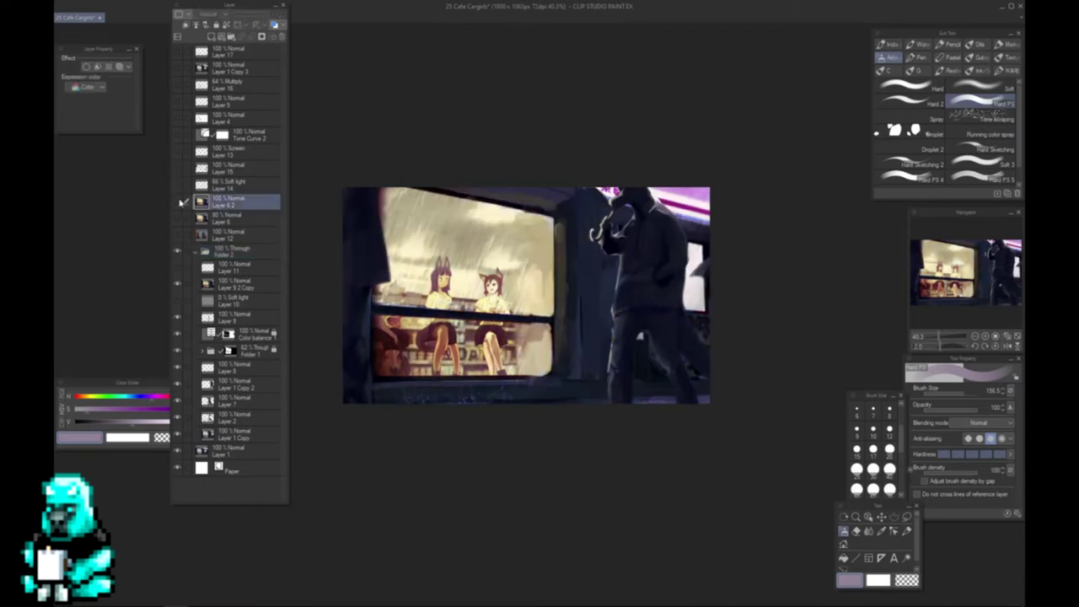
pyautogui.click(177, 202)
pyautogui.moveTo(264, 15); pyautogui.dragTo(253, 15)
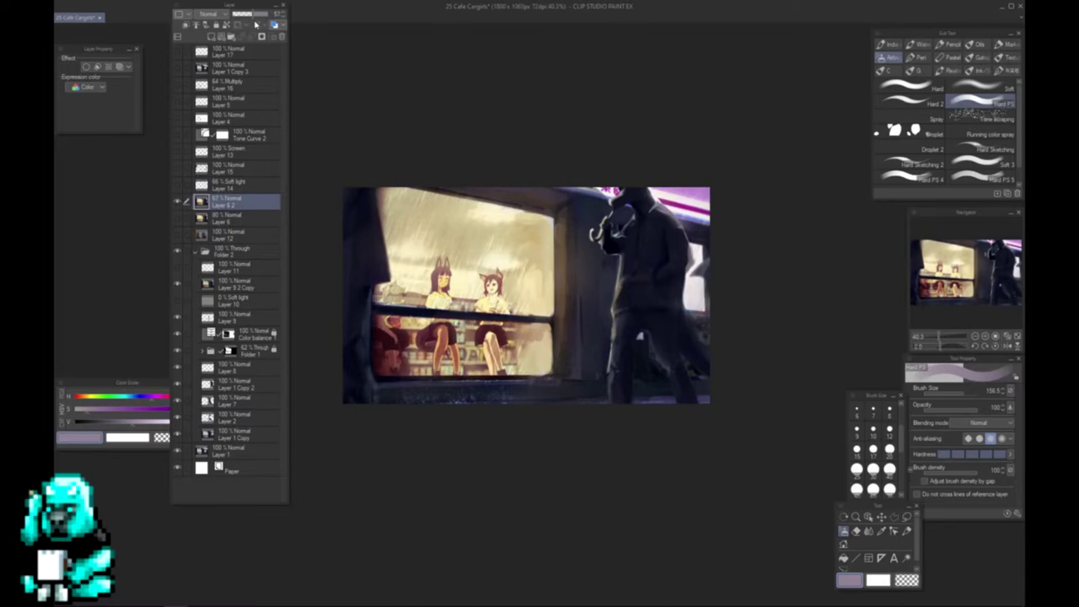
# - Show Layer 14 and Layer 15 above Layer 6 2, and set Layer 6 2's opacity to 61%
pyautogui.click(177, 185)
pyautogui.click(178, 186)
pyautogui.click(178, 185)
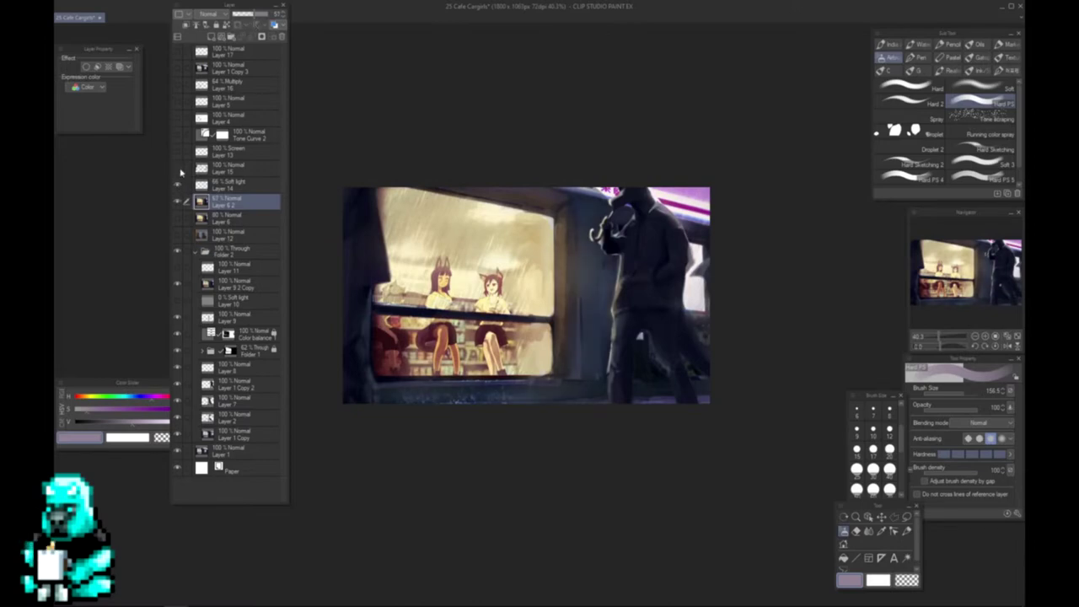
pyautogui.click(179, 169)
pyautogui.click(179, 169)
pyautogui.click(179, 169)
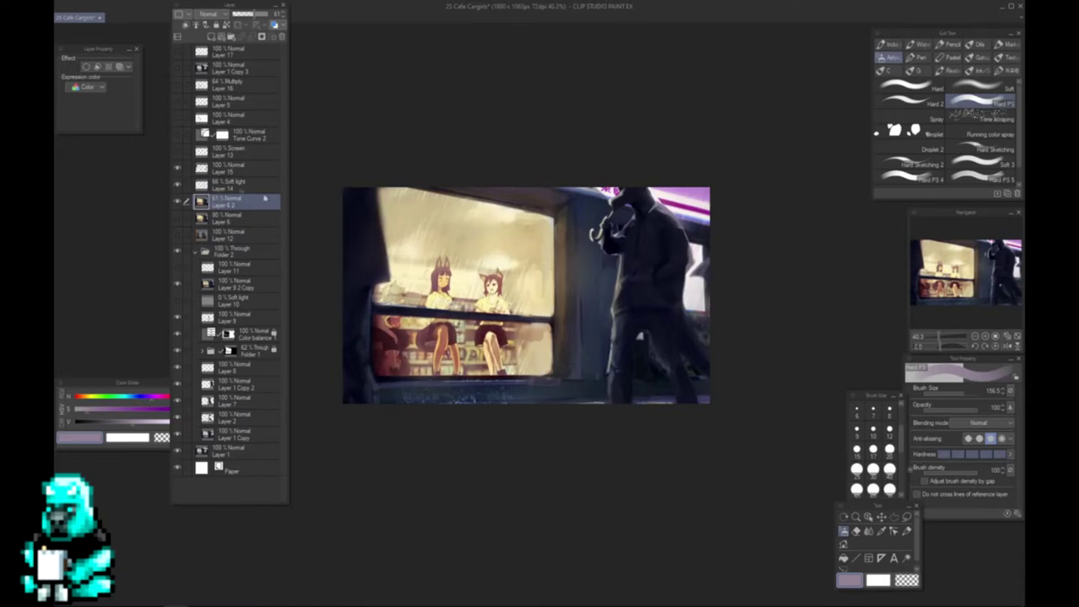
# - Show Layer 1 Copy 3, try cropping the canvas to a roughly square frame around the shop window, and undo the crop
pyautogui.scroll(-2, 556, 169)
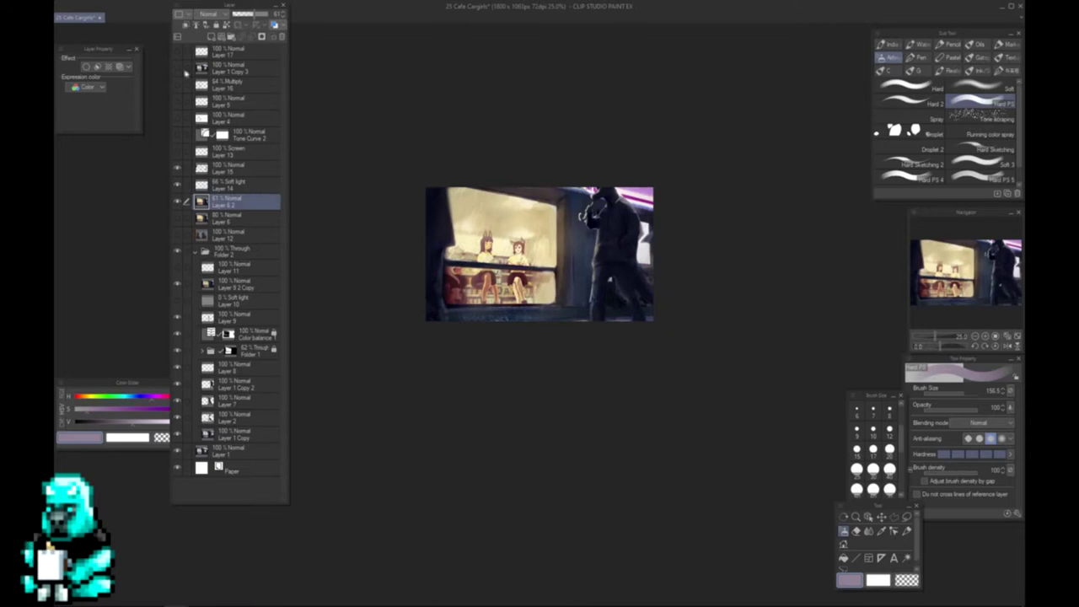
pyautogui.click(178, 69)
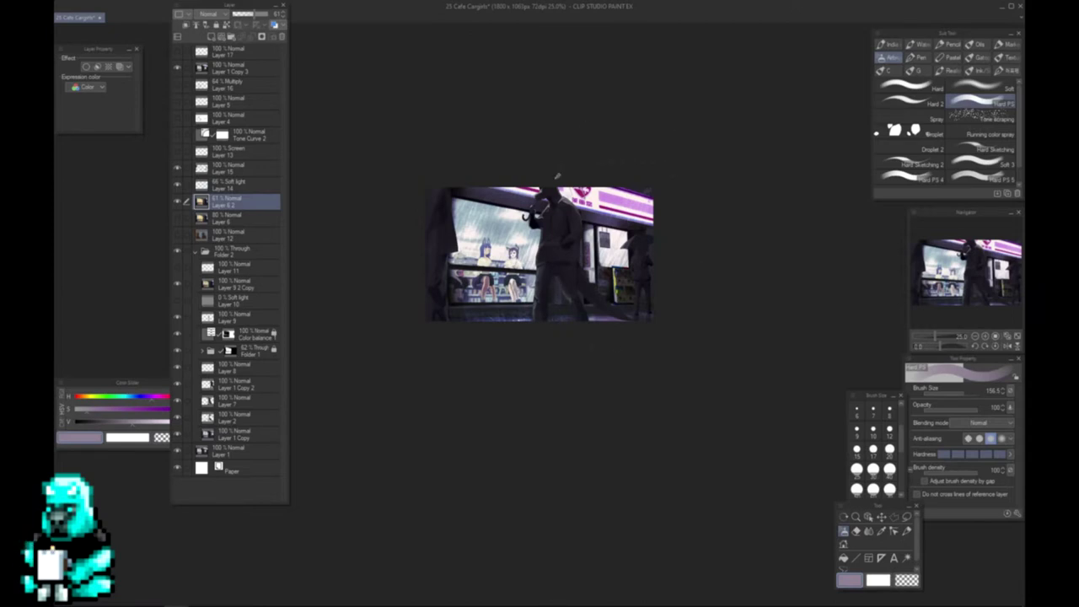
pyautogui.hotkey('ctrl', 'alt', 'c')
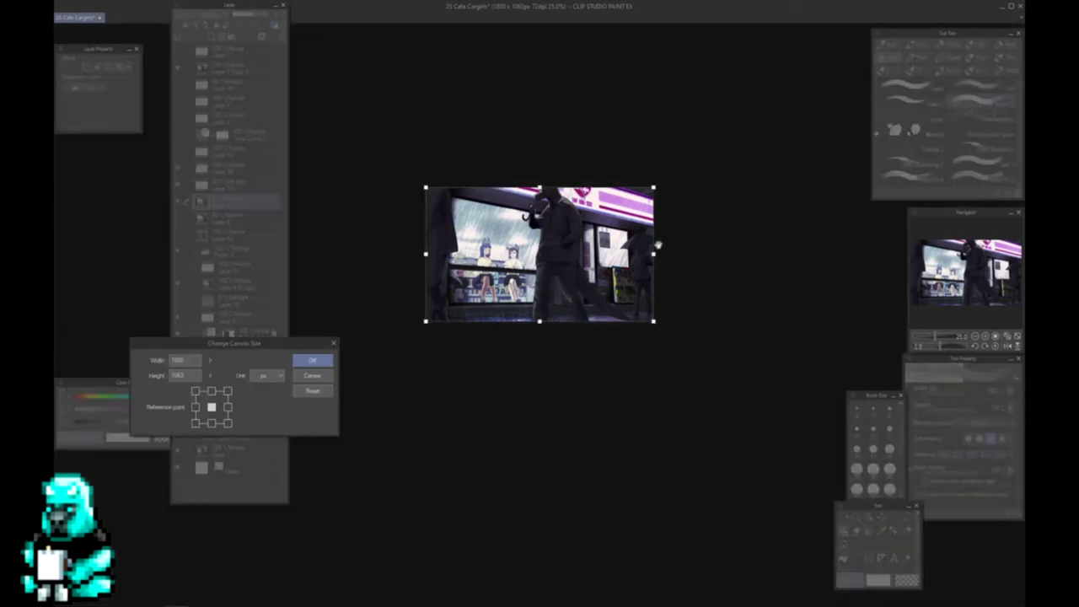
pyautogui.moveTo(654, 254); pyautogui.dragTo(565, 261)
pyautogui.press('Return')
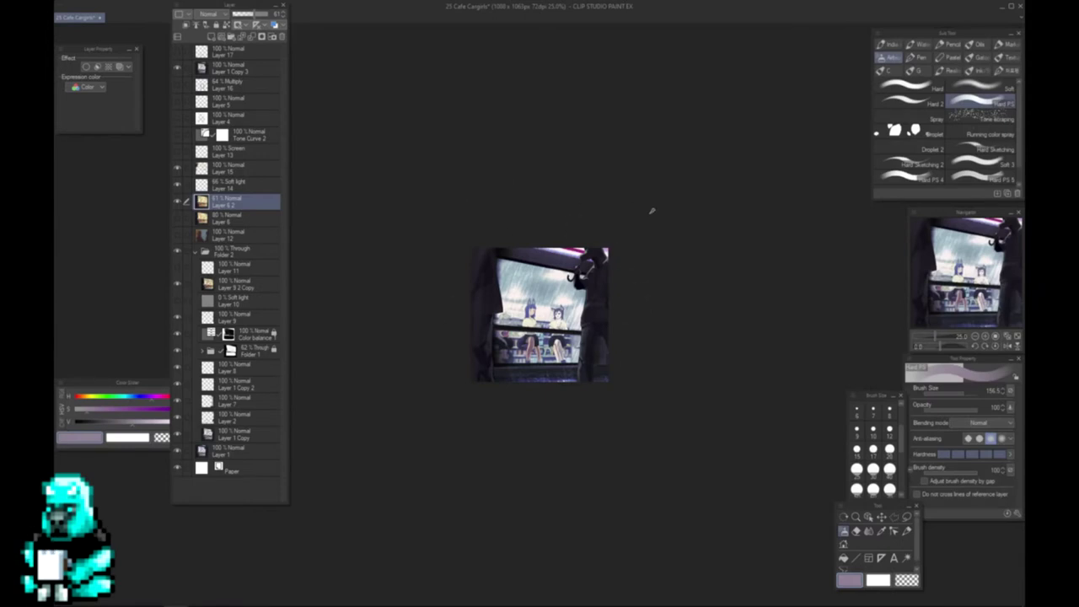
pyautogui.hotkey('ctrl', 'z')
# - Try cropping the canvas to a portrait frame about 700 px wide around the two seated girls, and undo the crop
pyautogui.hotkey('ctrl', 'alt', 'c')
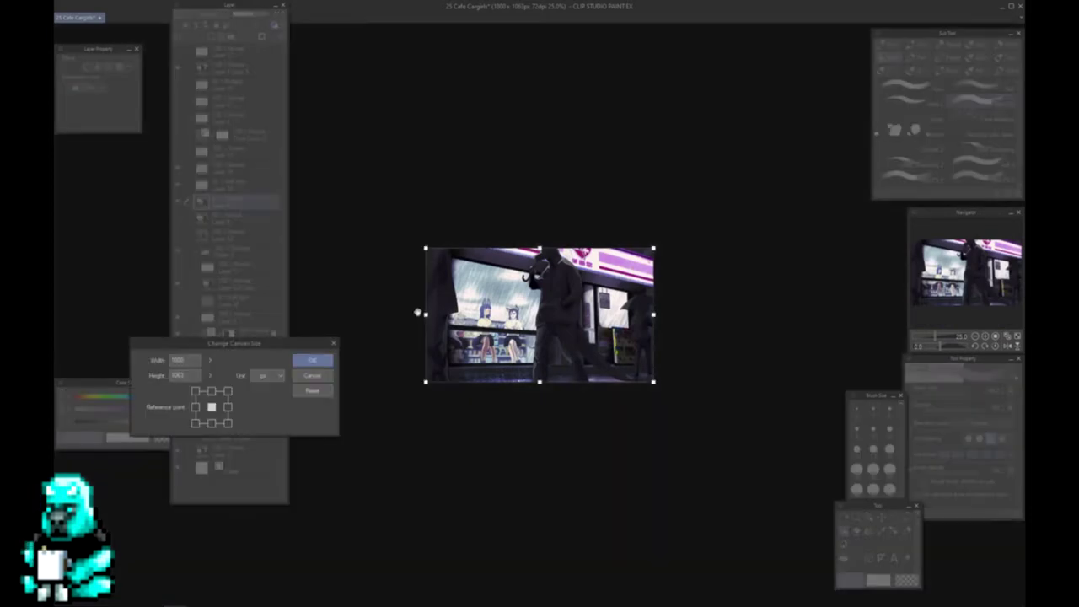
pyautogui.moveTo(423, 314); pyautogui.dragTo(462, 314)
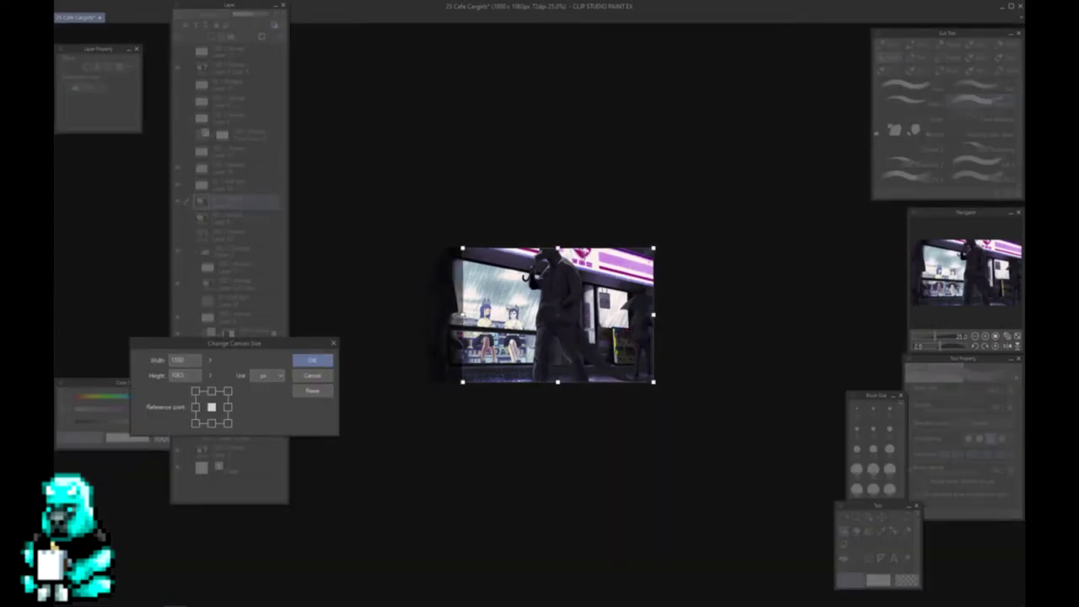
pyautogui.moveTo(654, 314); pyautogui.dragTo(543, 314)
pyautogui.moveTo(462, 313); pyautogui.dragTo(455, 314)
pyautogui.click(312, 360)
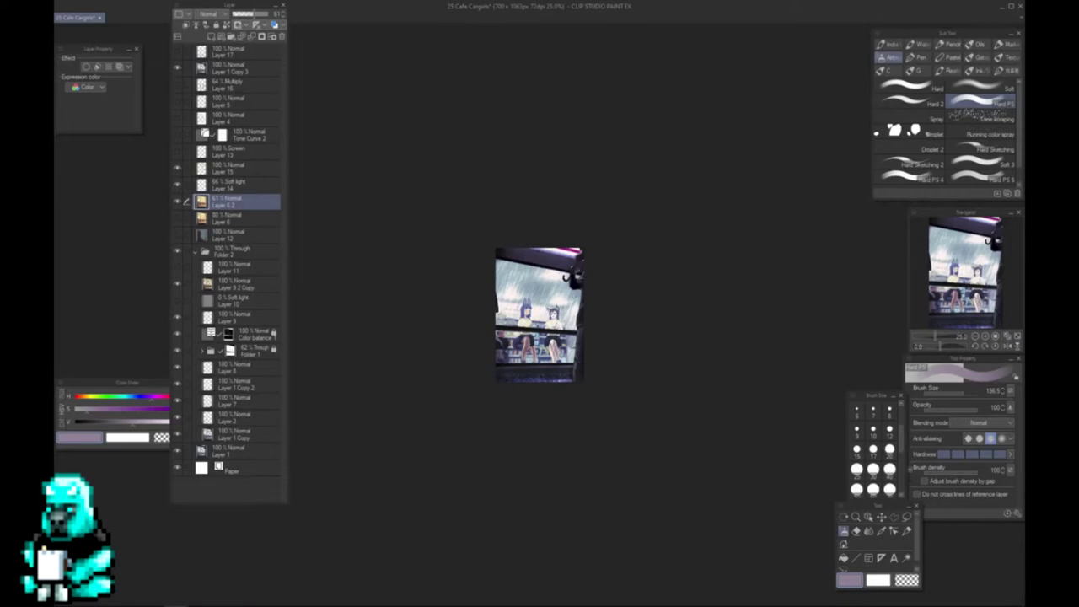
pyautogui.hotkey('ctrl', 'z')
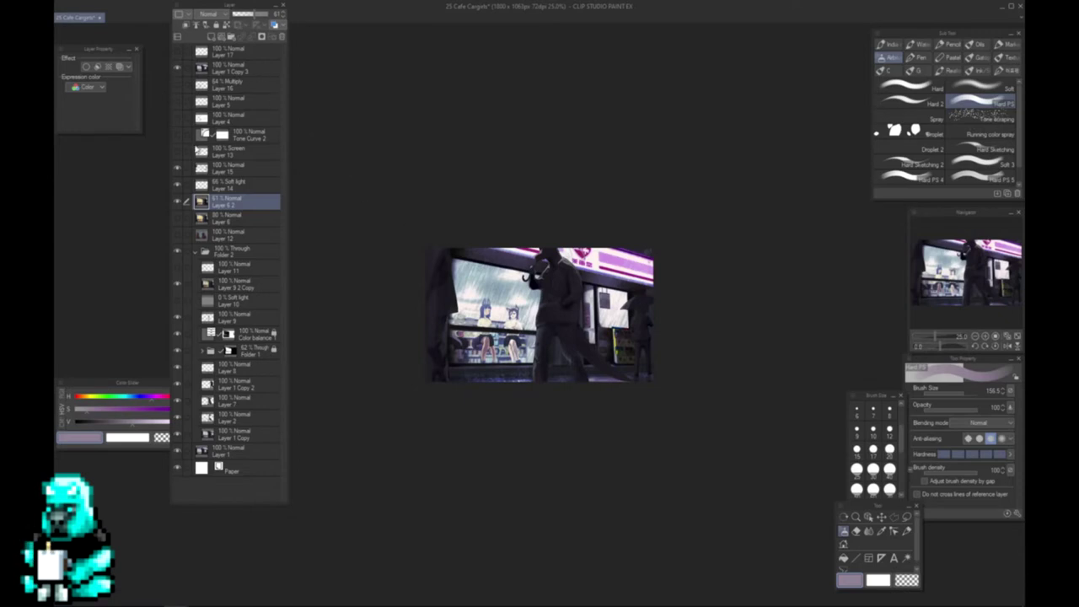
# - Hide Layer 1 Copy 3, show Tone Curve 2, and briefly preview Layer 4
pyautogui.click(178, 67)
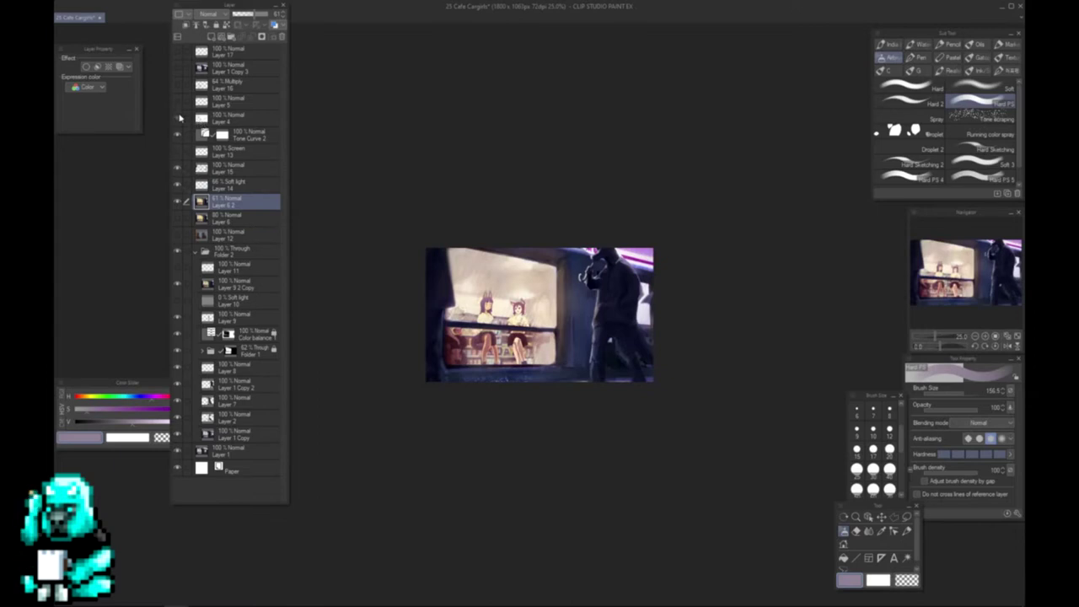
pyautogui.click(179, 118)
pyautogui.click(179, 118)
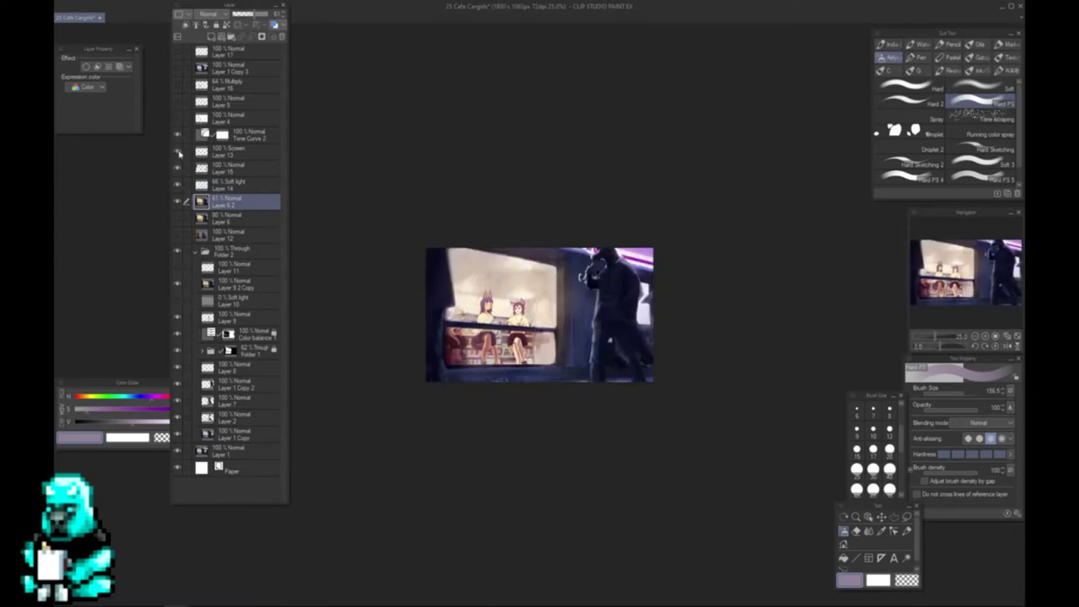
# - Set Tone Curve 2's opacity to 76%, hide Layer 14, and show Layer 1 Copy 3
pyautogui.click(254, 135)
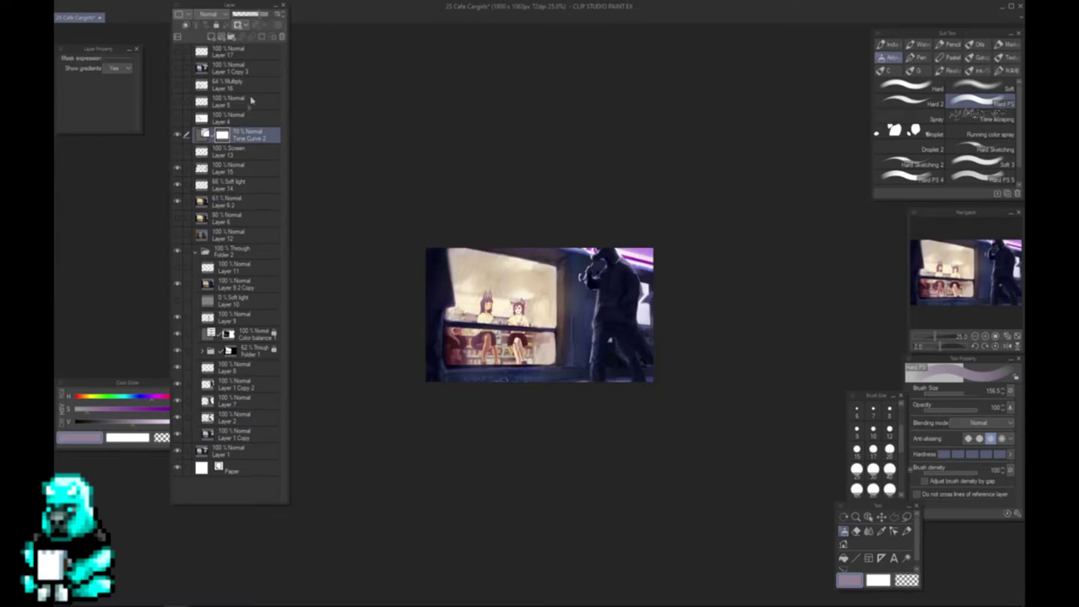
pyautogui.click(178, 136)
pyautogui.click(183, 185)
pyautogui.click(177, 184)
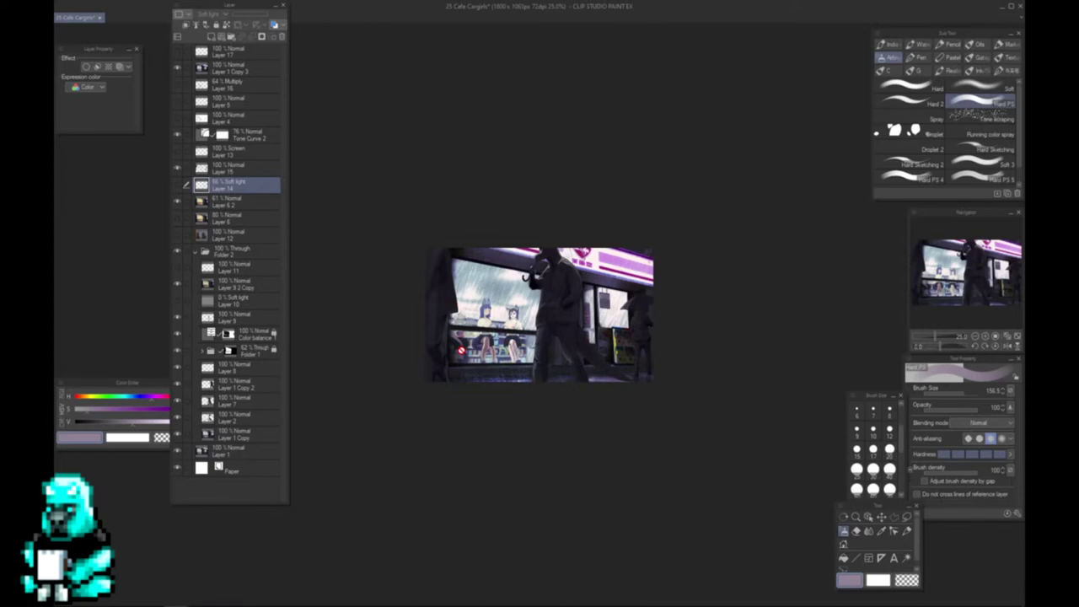
pyautogui.scroll(2, 516, 328)
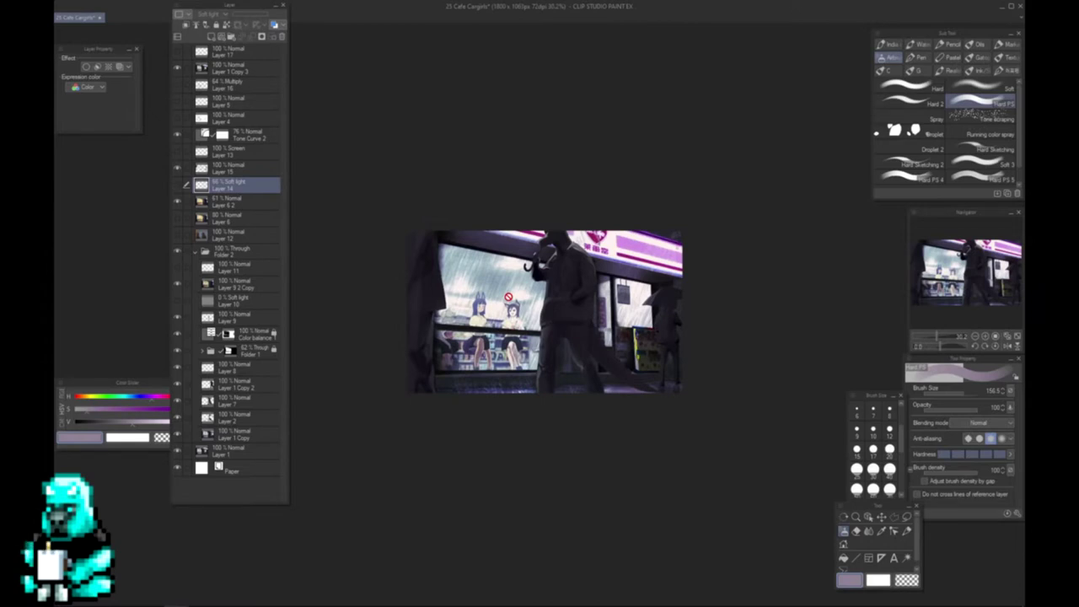
pyautogui.scroll(2, 509, 301)
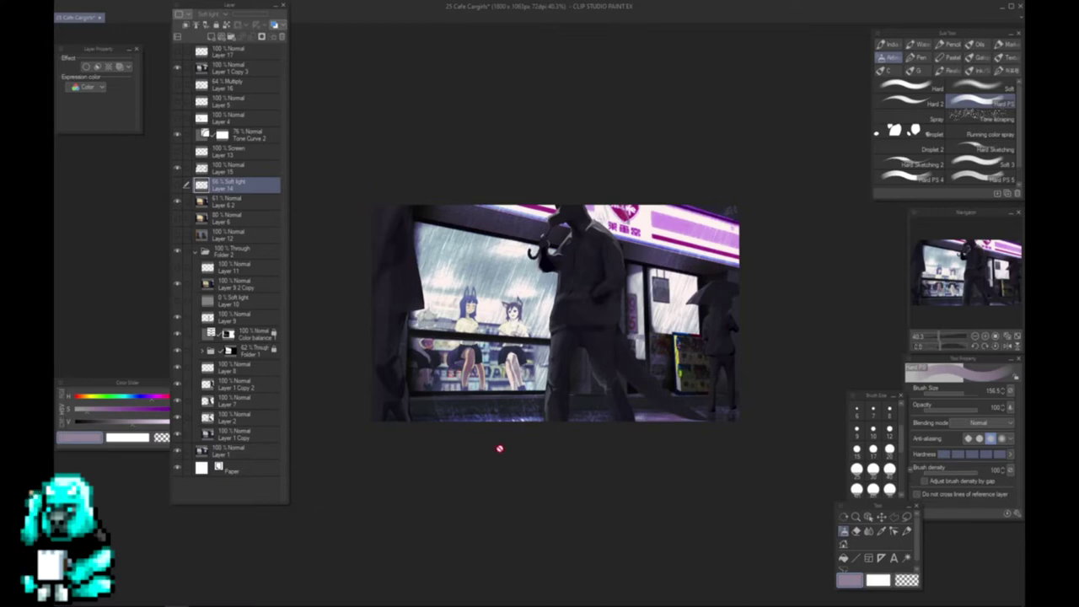
pyautogui.scroll(-3, 499, 449)
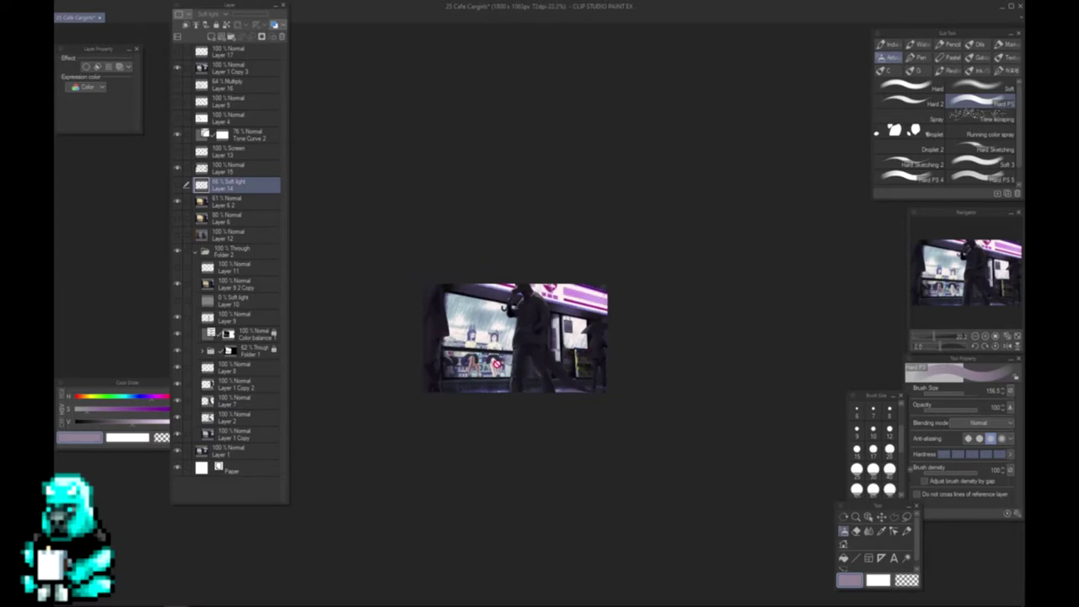
pyautogui.scroll(-1, 430, 338)
pyautogui.scroll(1, 440, 320)
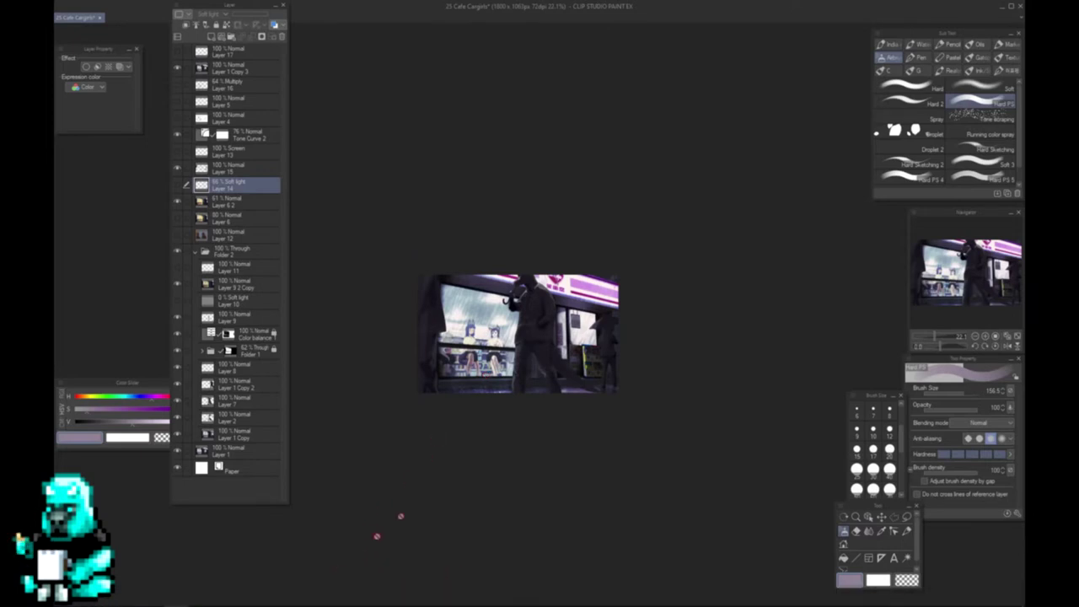
# - Switch to the reference image board and examine the rainy crossing photo with the umbrella crowd up close
pyautogui.moveTo(173, 601)
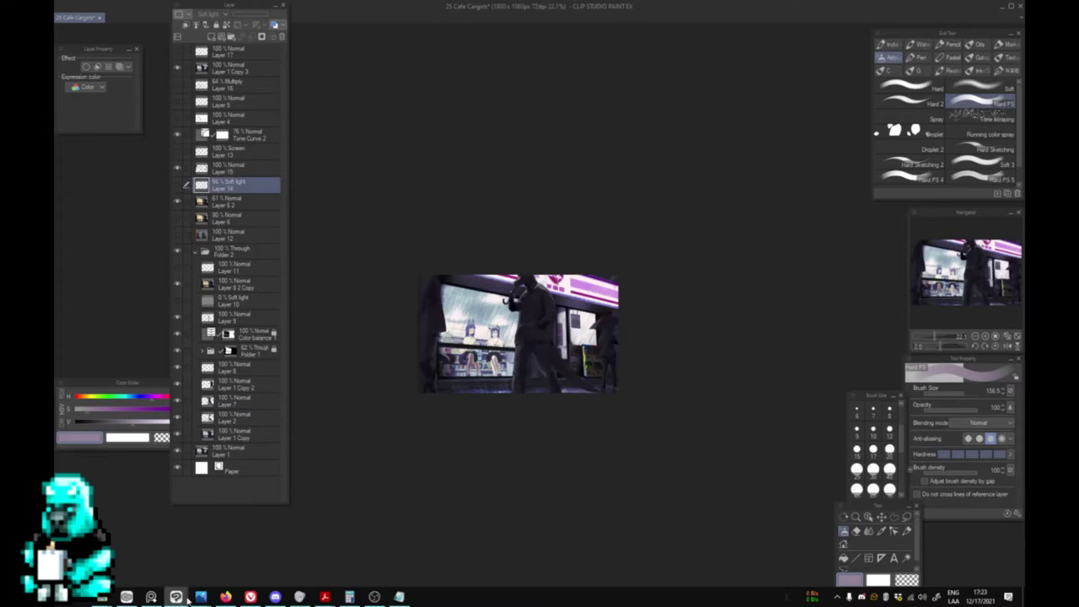
pyautogui.click(151, 595)
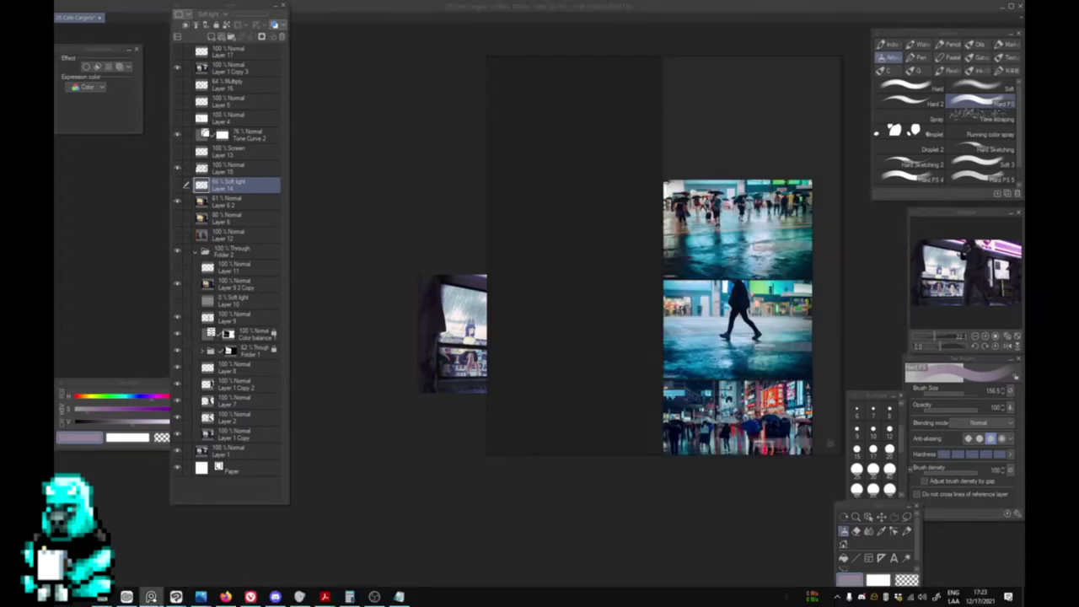
pyautogui.scroll(-3, 781, 327)
pyautogui.moveTo(757, 316); pyautogui.dragTo(675, 307)
pyautogui.scroll(5, 675, 307)
pyautogui.moveTo(686, 137); pyautogui.dragTo(680, 277)
pyautogui.scroll(3, 680, 276)
pyautogui.scroll(-1, 680, 276)
pyautogui.scroll(-1, 679, 277)
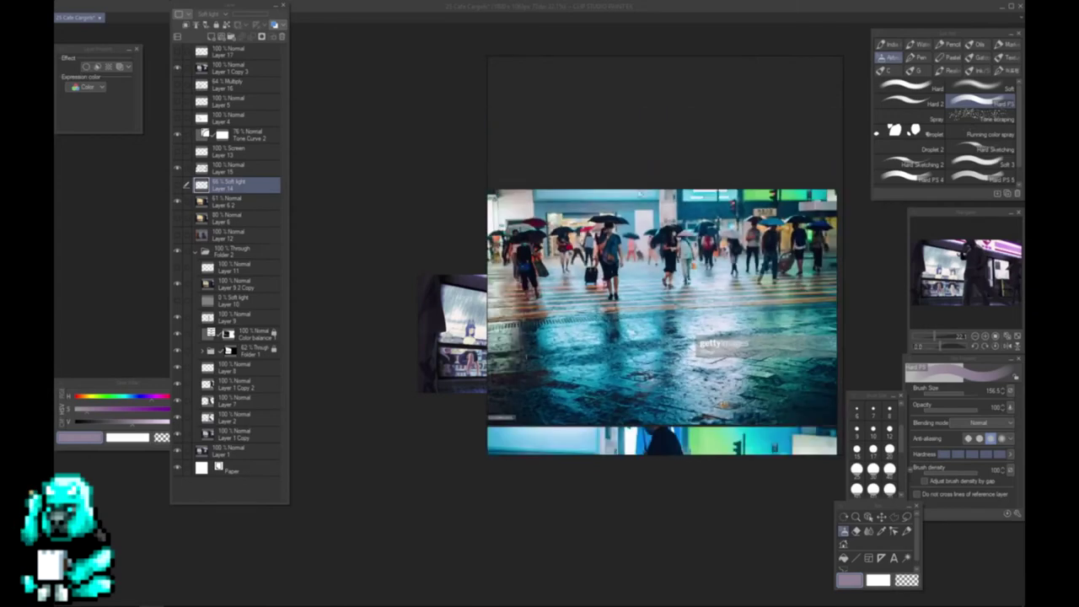
# - Place the reference board beside the illustration and examine the walking silhouette's reflection on the wet street
pyautogui.moveTo(595, 323); pyautogui.dragTo(583, 221)
pyautogui.scroll(-3, 584, 221)
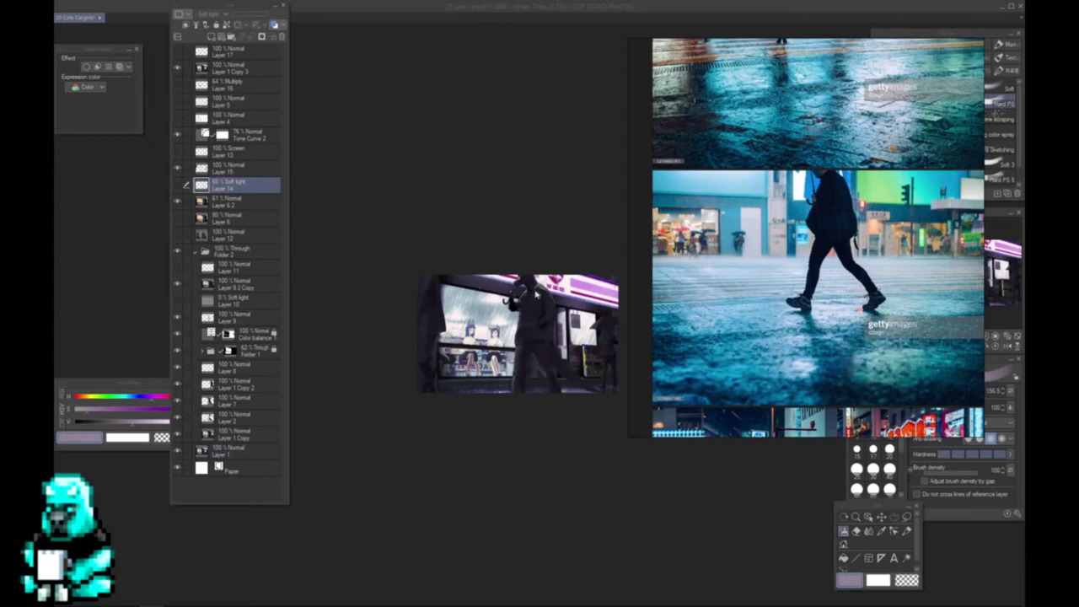
pyautogui.scroll(1, 504, 272)
pyautogui.scroll(1, 509, 313)
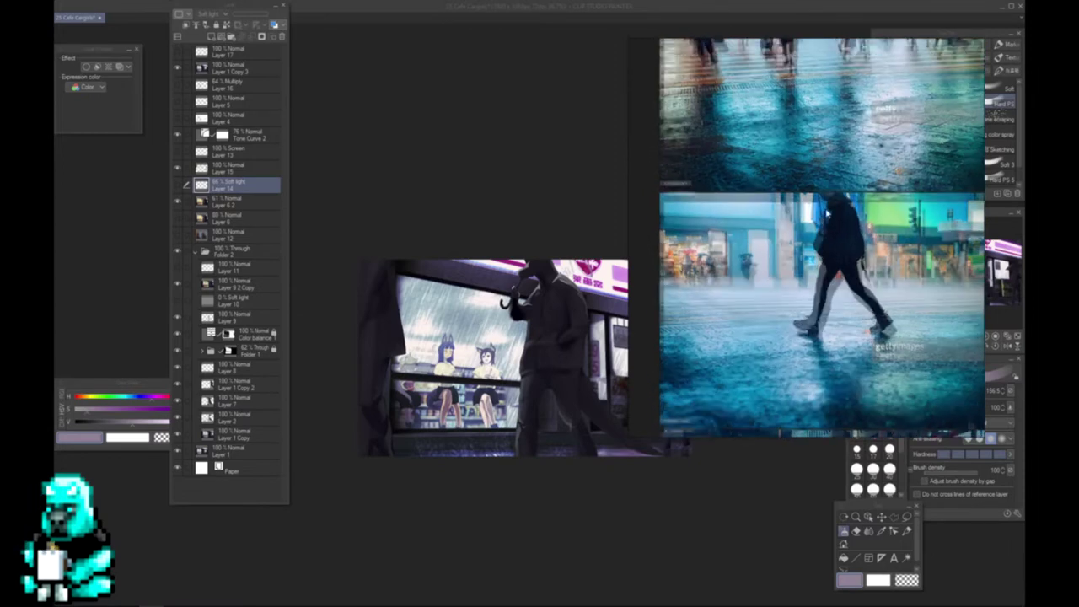
# - Move Tone Curve 2 directly below Layer 1 Copy 3 and bring the reference board back up
pyautogui.moveTo(263, 133); pyautogui.dragTo(252, 95)
pyautogui.moveTo(421, 604)
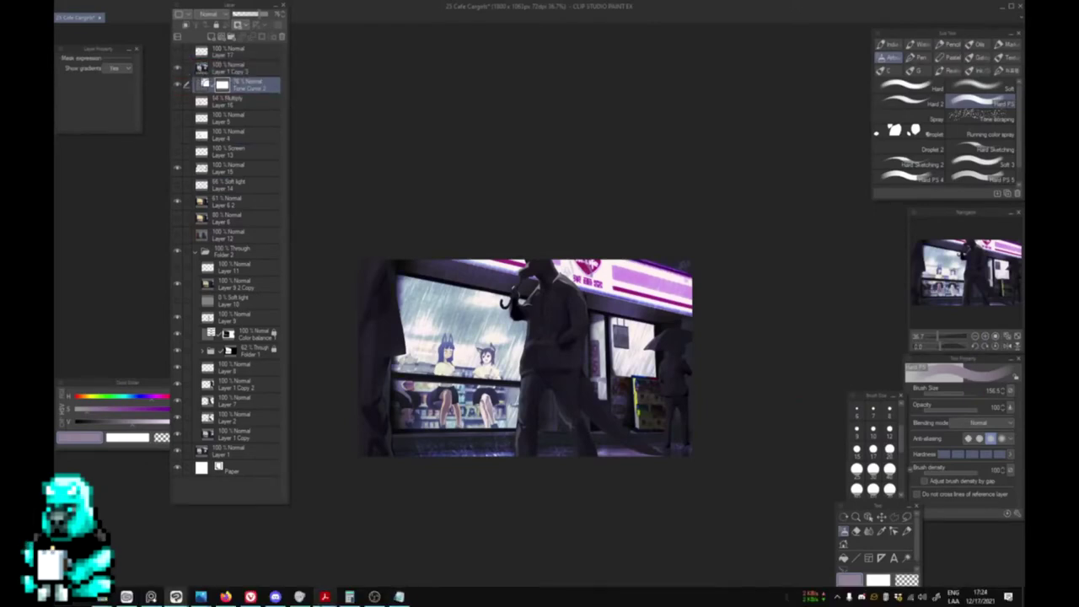
pyautogui.click(152, 597)
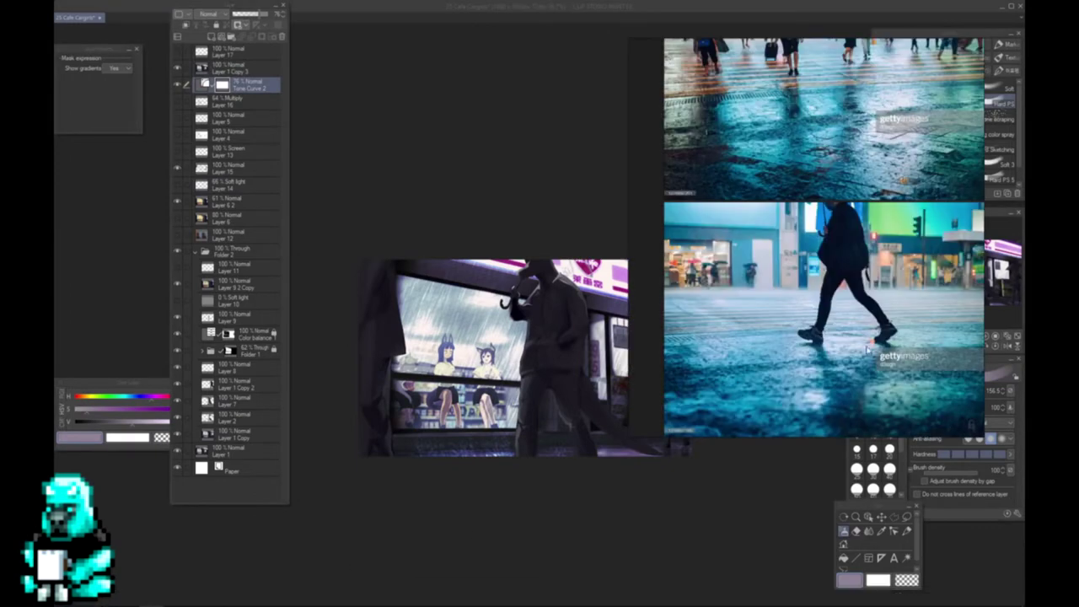
# - Examine the lighting on the umbrella crowd in the crossing photo, and return to the illustration in Clip Studio Paint
pyautogui.scroll(3, 870, 353)
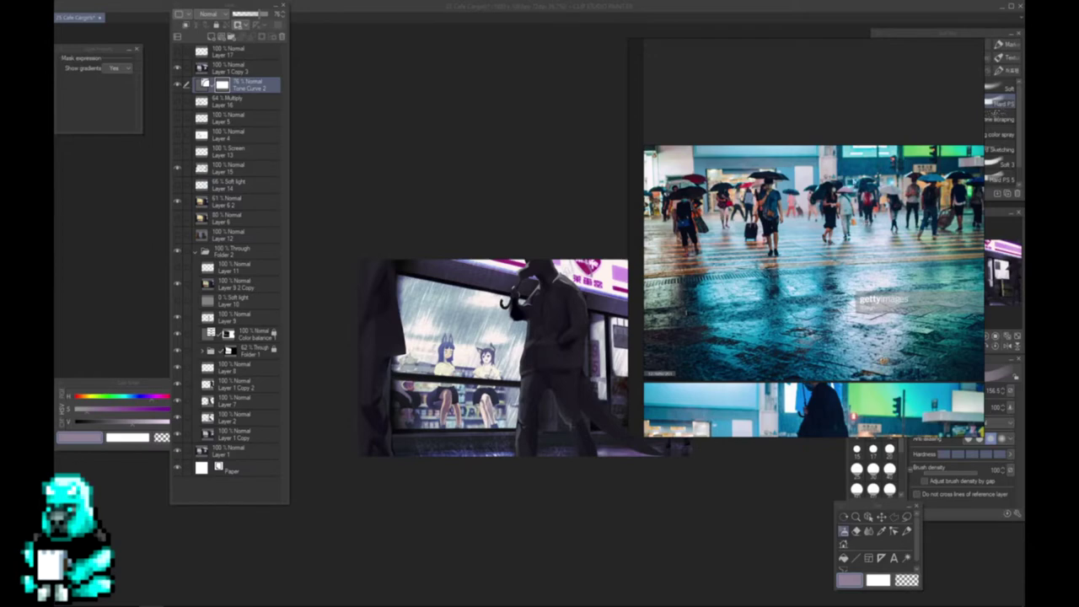
pyautogui.scroll(5, 856, 164)
pyautogui.moveTo(789, 258); pyautogui.dragTo(794, 204)
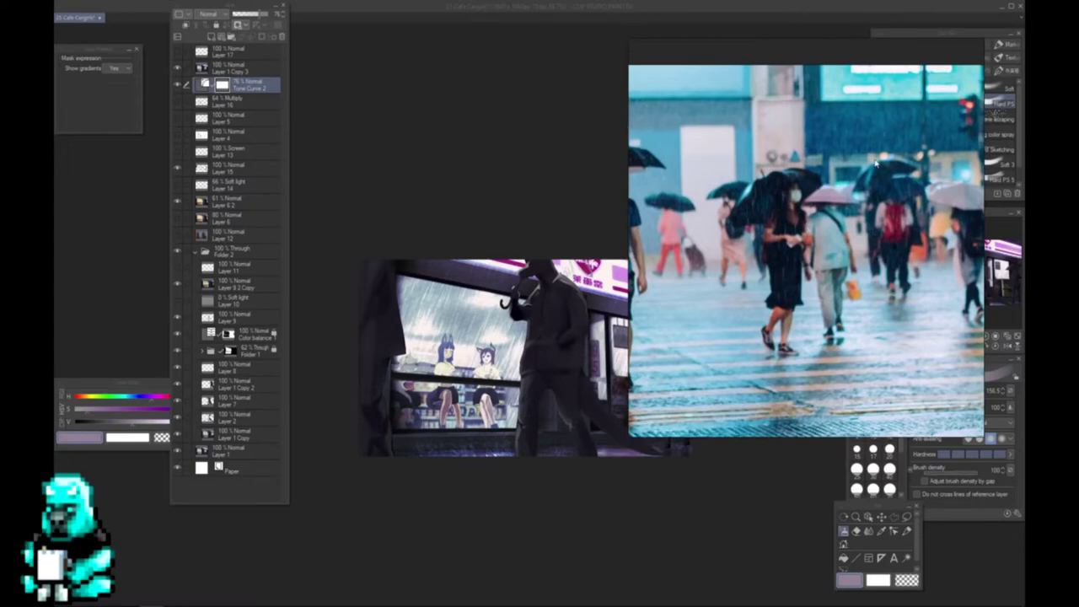
pyautogui.scroll(-3, 847, 176)
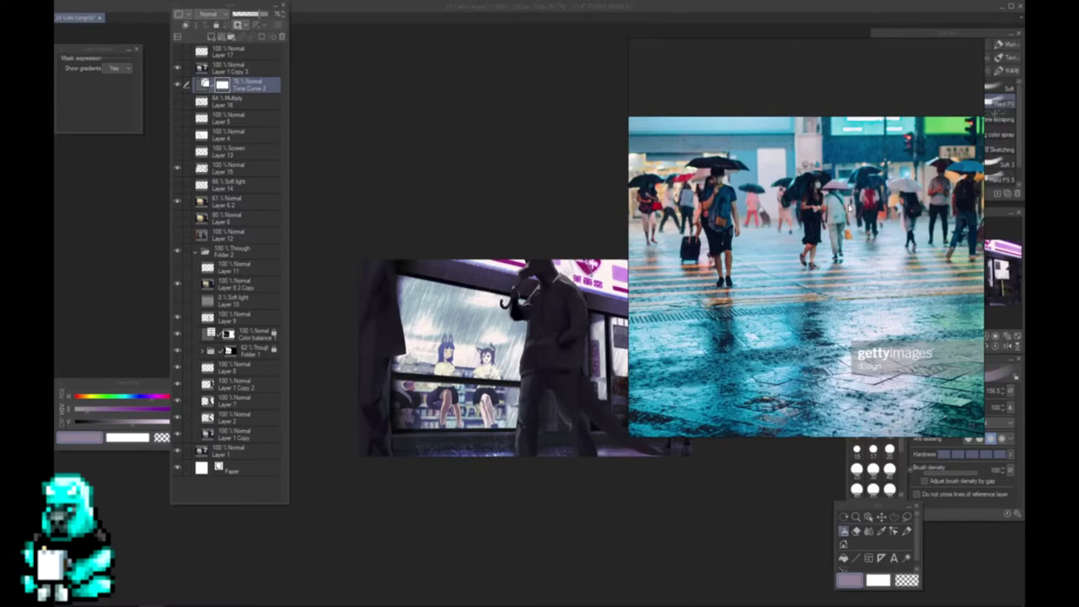
pyautogui.scroll(3, 847, 216)
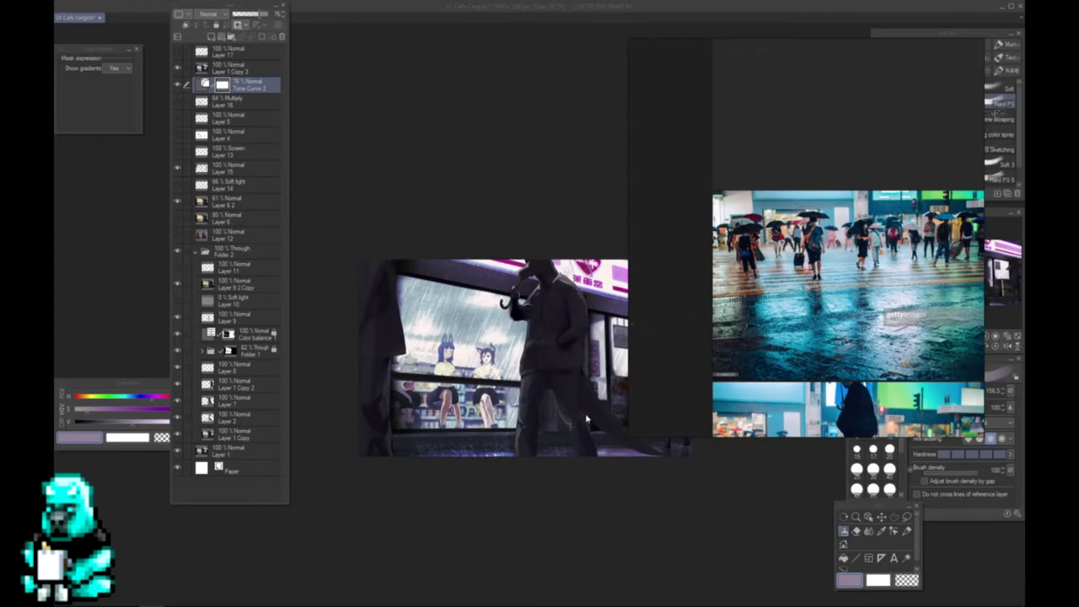
pyautogui.click(528, 181)
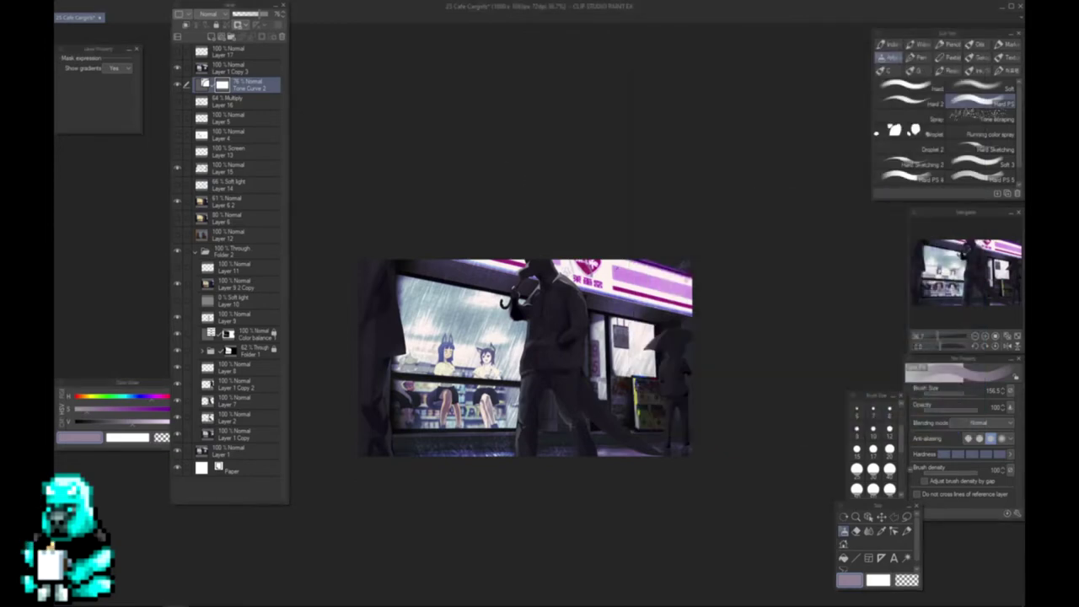
pyautogui.scroll(3, 586, 365)
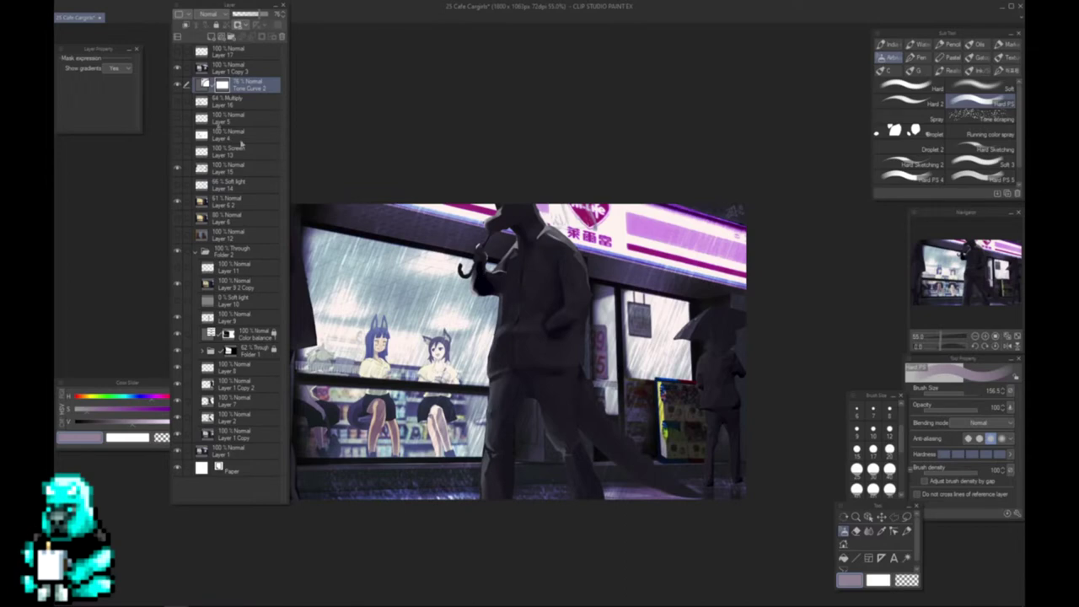
pyautogui.click(211, 36)
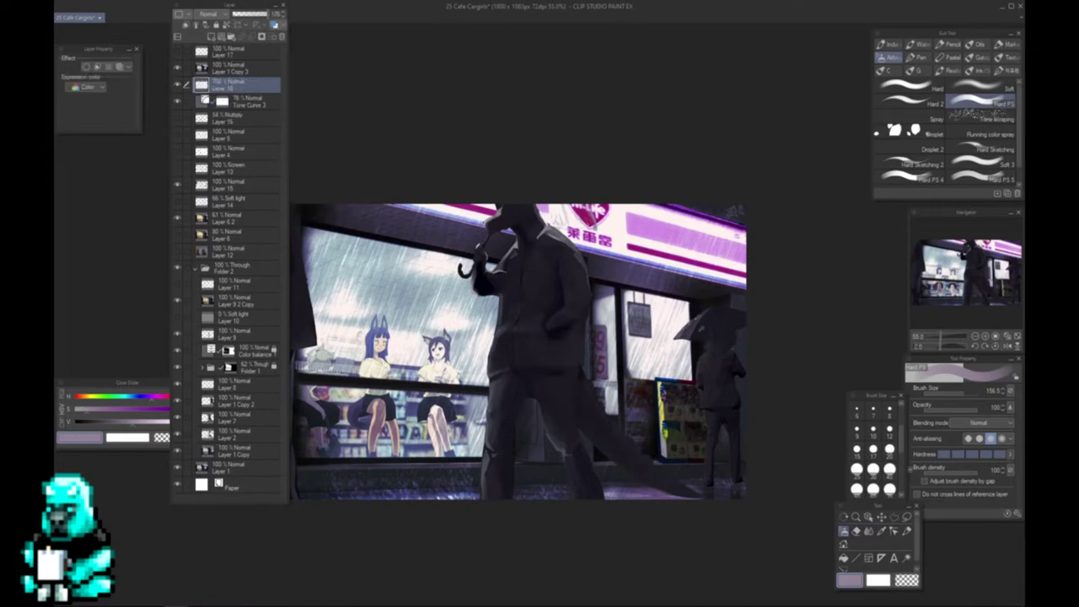
pyautogui.hotkey('ctrl', 'x')
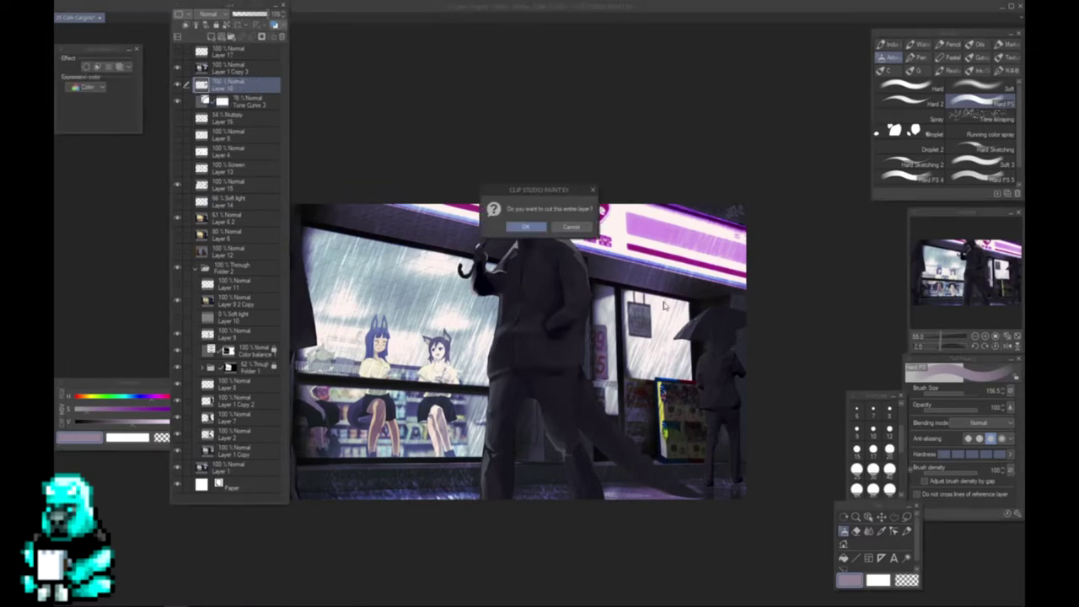
pyautogui.click(578, 227)
pyautogui.hotkey('ctrl', 'z')
# - Add a new layer above Layer 17, and undo a test stroke over the shop's side window
pyautogui.click(226, 68)
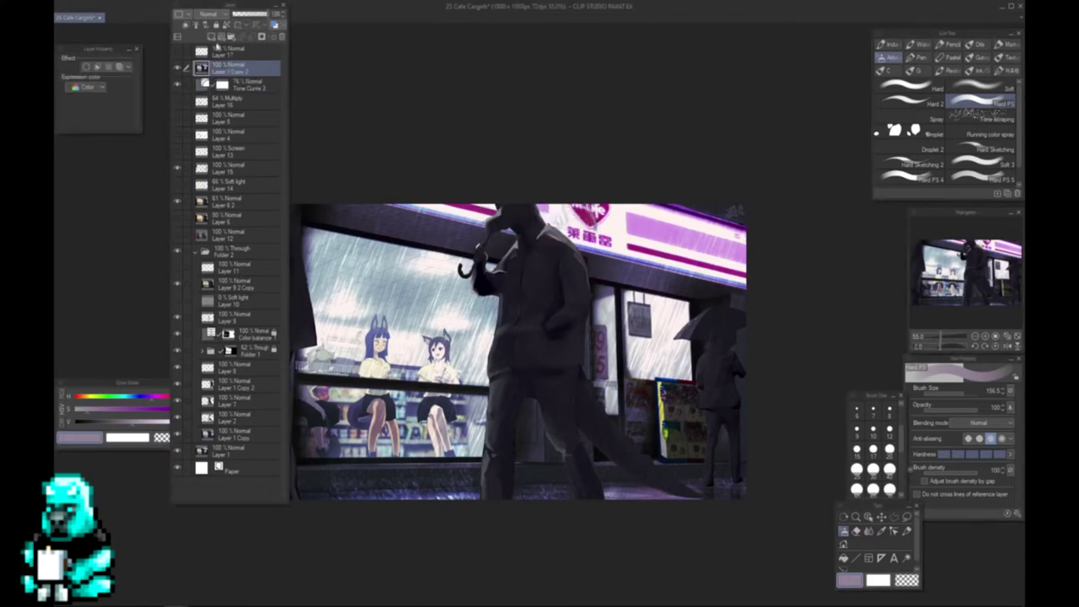
pyautogui.click(219, 51)
pyautogui.click(212, 36)
pyautogui.moveTo(636, 313)
pyautogui.mouseDown()
pyautogui.moveTo(674, 341)
pyautogui.moveTo(602, 326)
pyautogui.moveTo(646, 325)
pyautogui.moveTo(646, 295)
pyautogui.mouseUp()
pyautogui.hotkey('ctrl', 'z')
# - Set the brush to a bright purple with hue 284 at size 12.7, and undo the last test stroke
pyautogui.click(142, 409)
pyautogui.click(170, 422)
pyautogui.hotkey('ctrl', 'z')
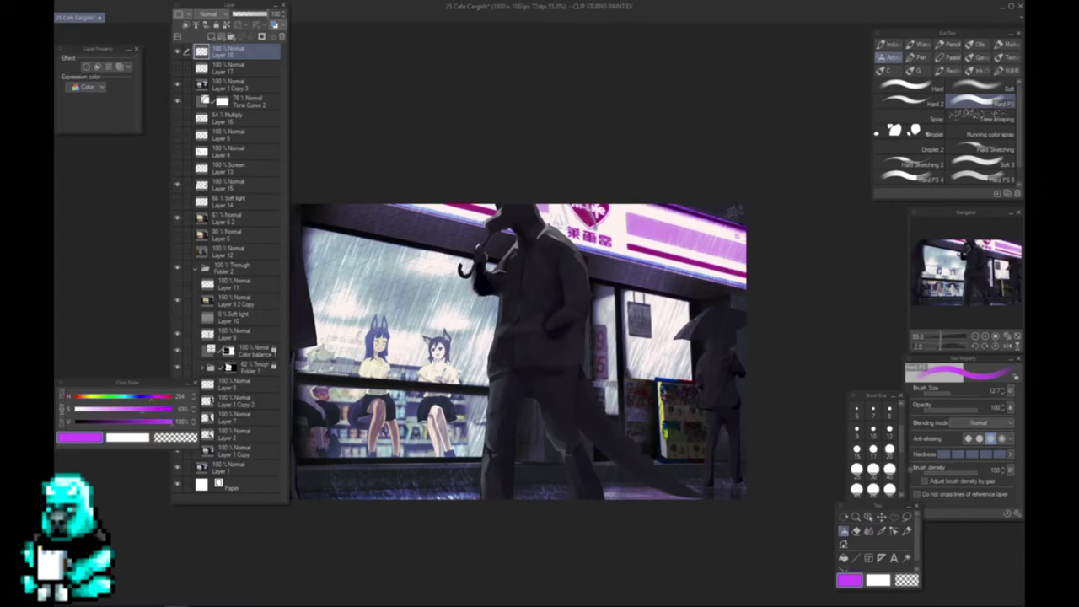
# - Try purple marker strokes over the left shop window and the walking figure, and undo them
pyautogui.moveTo(390, 295)
pyautogui.mouseDown()
pyautogui.moveTo(360, 421)
pyautogui.moveTo(419, 293)
pyautogui.moveTo(363, 297)
pyautogui.mouseUp()
pyautogui.hotkey('ctrl', 'z')
pyautogui.scroll(-2, 431, 387)
pyautogui.scroll(-1, 436, 375)
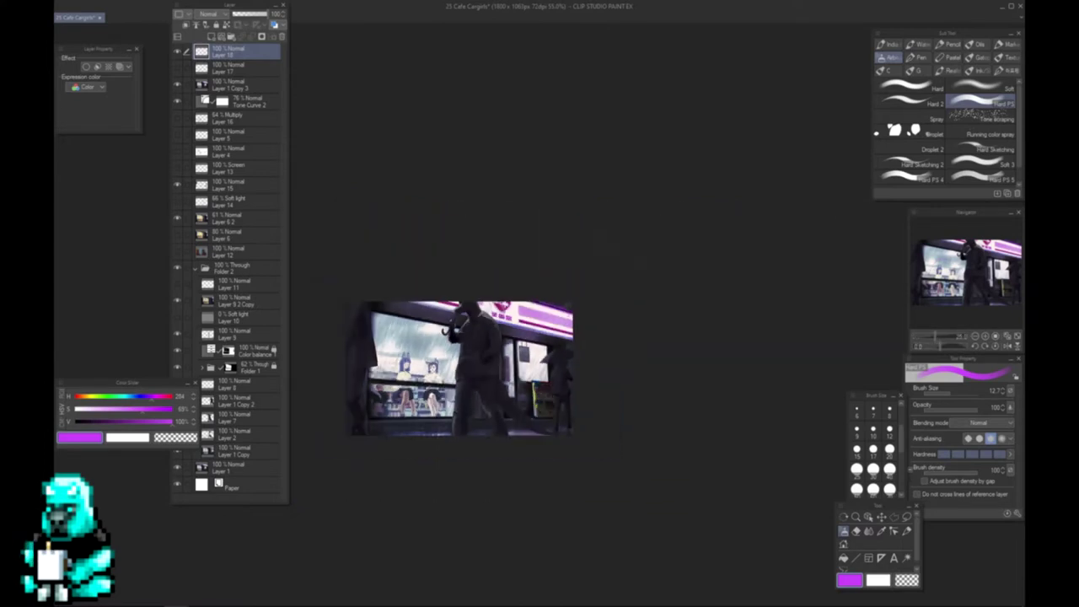
pyautogui.moveTo(391, 390)
pyautogui.mouseDown()
pyautogui.moveTo(390, 351)
pyautogui.moveTo(446, 368)
pyautogui.moveTo(393, 400)
pyautogui.mouseUp()
pyautogui.hotkey('ctrl', 'z')
pyautogui.moveTo(368, 397); pyautogui.dragTo(386, 307)
pyautogui.moveTo(479, 289)
pyautogui.mouseDown()
pyautogui.moveTo(558, 368)
pyautogui.moveTo(516, 438)
pyautogui.moveTo(362, 418)
pyautogui.mouseUp()
pyautogui.hotkey('ctrl', 'z')
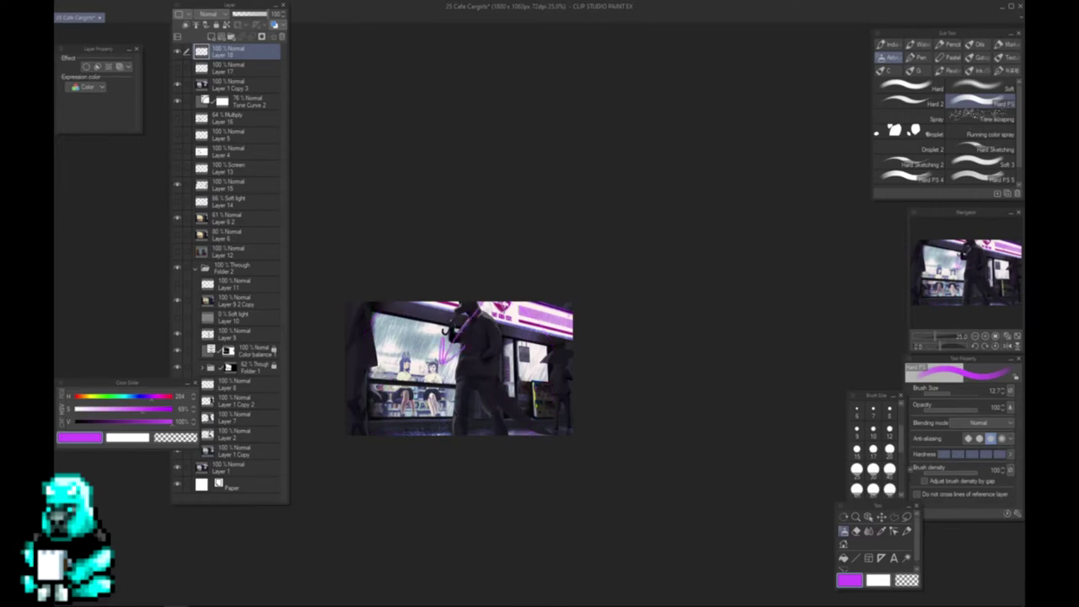
# - Try purple direction lines across the storefront and down the walking figure, and undo each one
pyautogui.moveTo(462, 310); pyautogui.dragTo(413, 347)
pyautogui.hotkey('ctrl', 'z')
pyautogui.moveTo(377, 321); pyautogui.dragTo(591, 386)
pyautogui.hotkey('ctrl', 'z')
pyautogui.moveTo(385, 327); pyautogui.dragTo(574, 336)
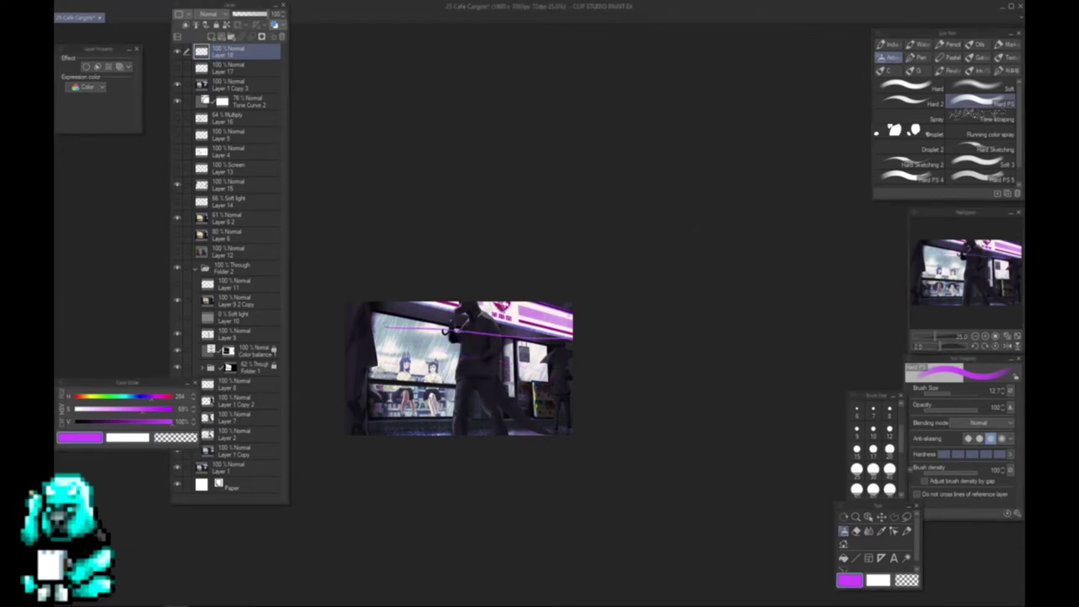
pyautogui.moveTo(449, 407); pyautogui.dragTo(582, 413)
pyautogui.hotkey('ctrl', 'z')
pyautogui.hotkey('ctrl', 'z')
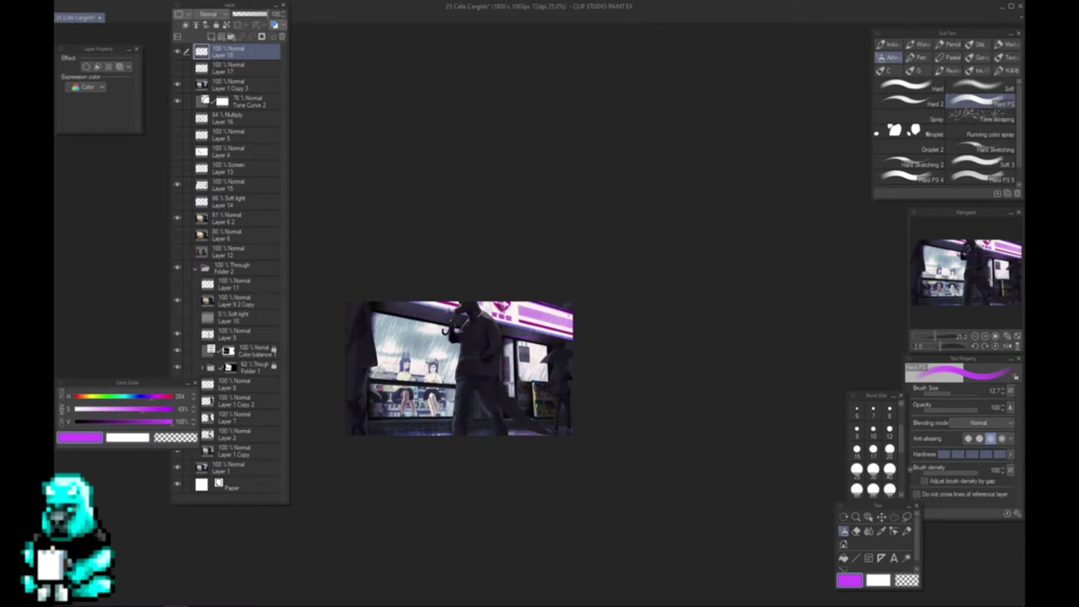
pyautogui.moveTo(490, 319); pyautogui.dragTo(494, 434)
pyautogui.hotkey('ctrl', 'z')
# - Hide Layer 1 Copy 3 to reveal the warm paintover, and undo trial purple lettering on the café window
pyautogui.click(176, 101)
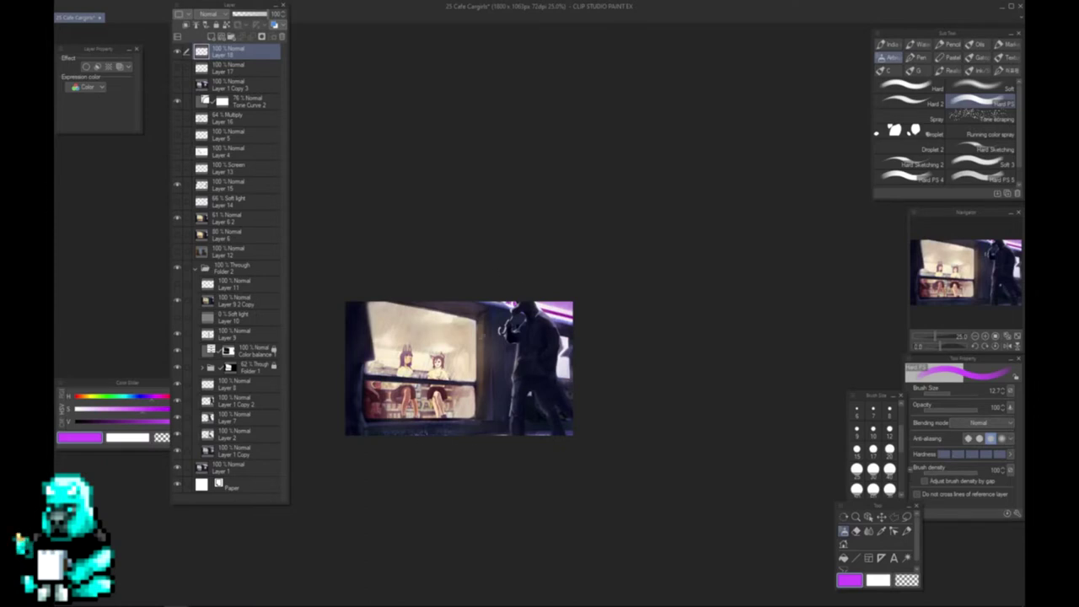
pyautogui.moveTo(383, 322)
pyautogui.mouseDown()
pyautogui.moveTo(454, 336)
pyautogui.moveTo(435, 338)
pyautogui.mouseUp()
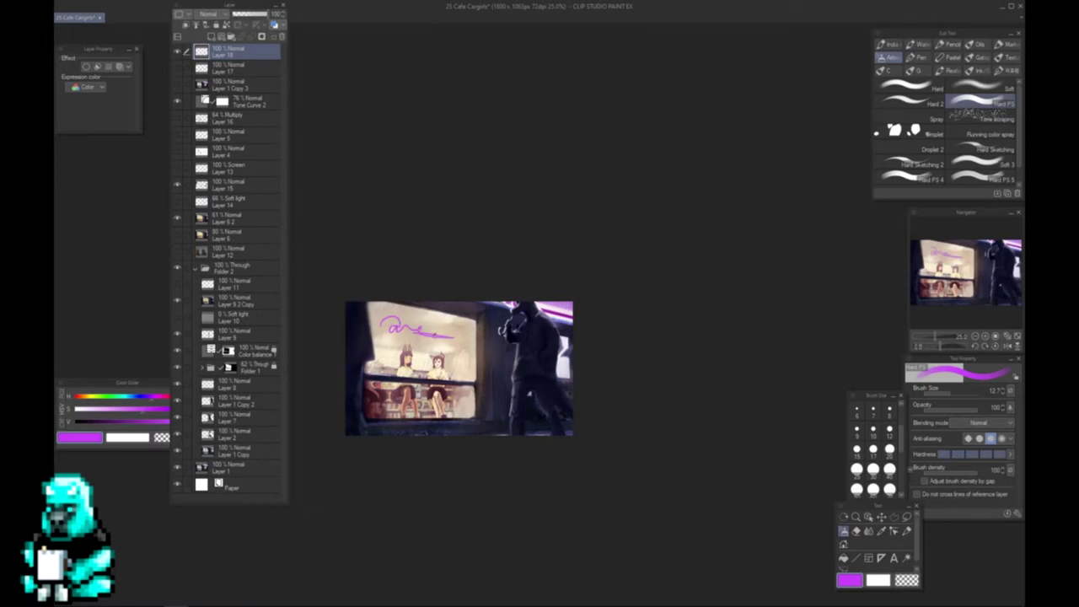
pyautogui.hotkey('ctrl', 'z')
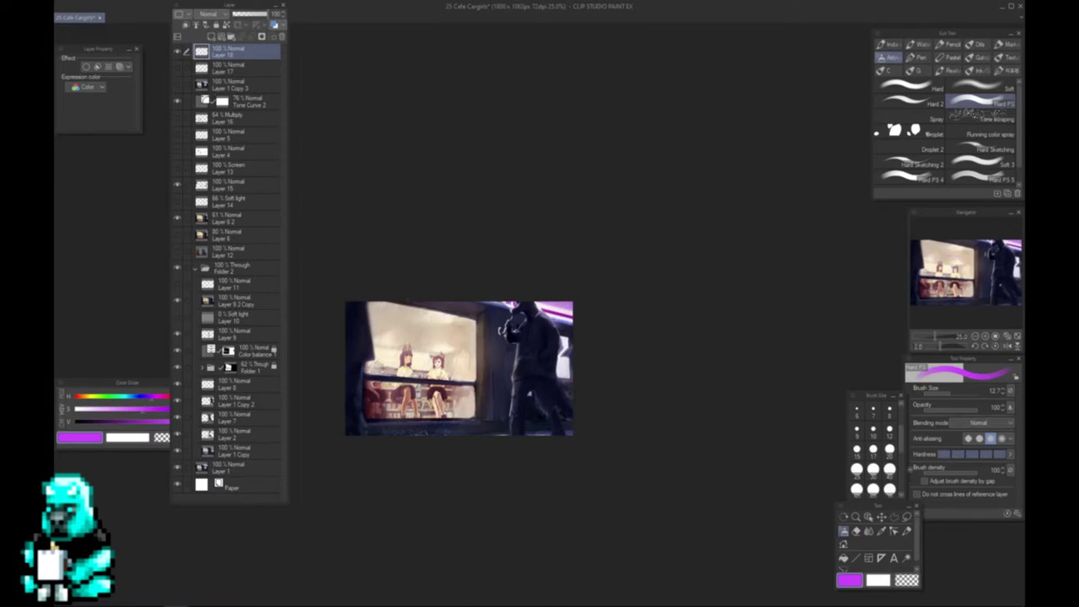
# - Try sign lettering across the upper café window, including a dark navy version, and undo it
pyautogui.moveTo(387, 318); pyautogui.dragTo(462, 335)
pyautogui.hotkey('ctrl', 'z')
pyautogui.hotkey('ctrl', 'z')
pyautogui.hotkey('ctrl', 'z')
pyautogui.hotkey('ctrl', 'z')
pyautogui.hotkey('ctrl', 'z')
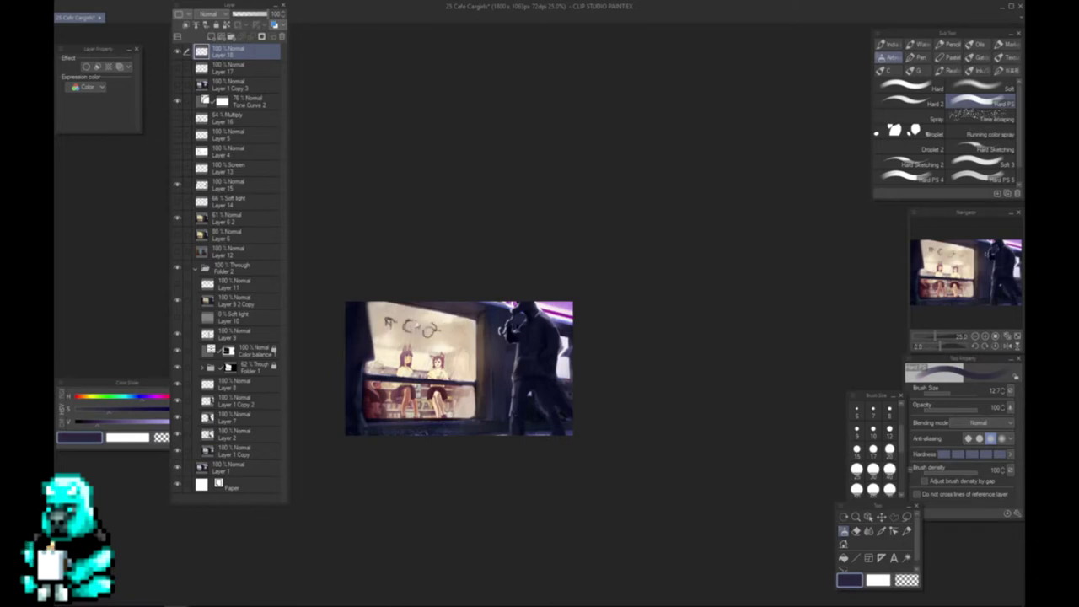
pyautogui.hotkey('ctrl', 'z')
pyautogui.hotkey('ctrl', 'z')
pyautogui.hotkey('ctrl', 'z')
pyautogui.moveTo(376, 317)
pyautogui.mouseDown()
pyautogui.moveTo(394, 328)
pyautogui.moveTo(408, 310)
pyautogui.moveTo(462, 324)
pyautogui.mouseUp()
pyautogui.hotkey('ctrl', 'z')
pyautogui.hotkey('ctrl', 'z')
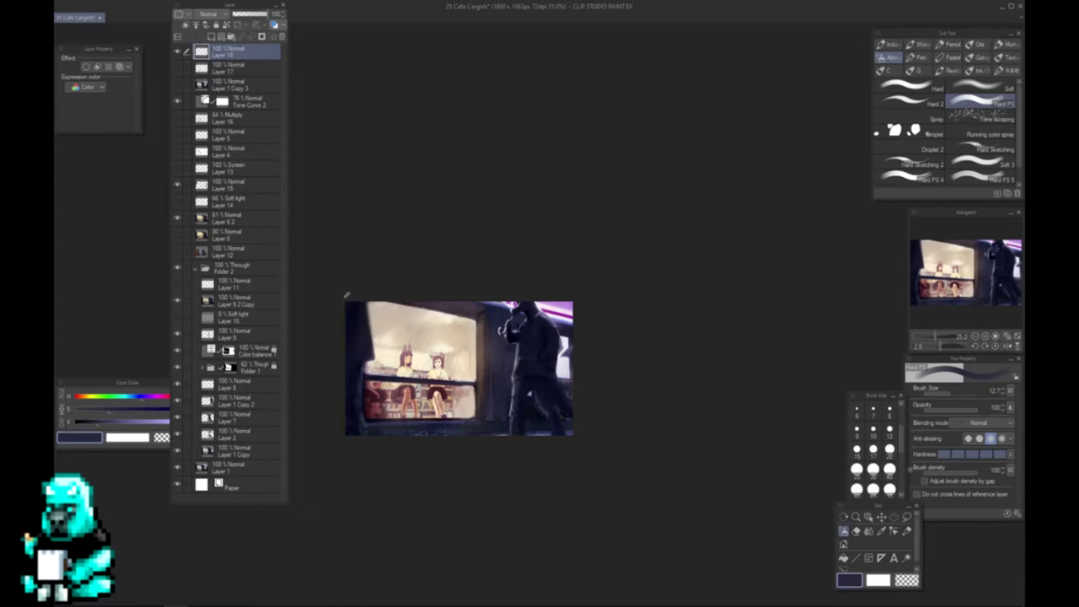
# - Try short dark navy strokes and a wavy line on the café window, and undo them
pyautogui.moveTo(397, 321); pyautogui.dragTo(387, 333)
pyautogui.moveTo(402, 319); pyautogui.dragTo(400, 326)
pyautogui.hotkey('ctrl', 'z')
pyautogui.hotkey('ctrl', 'z')
pyautogui.moveTo(389, 323)
pyautogui.mouseDown()
pyautogui.moveTo(432, 328)
pyautogui.moveTo(418, 319)
pyautogui.moveTo(459, 327)
pyautogui.mouseUp()
pyautogui.hotkey('ctrl', 'z')
pyautogui.moveTo(390, 326); pyautogui.dragTo(431, 328)
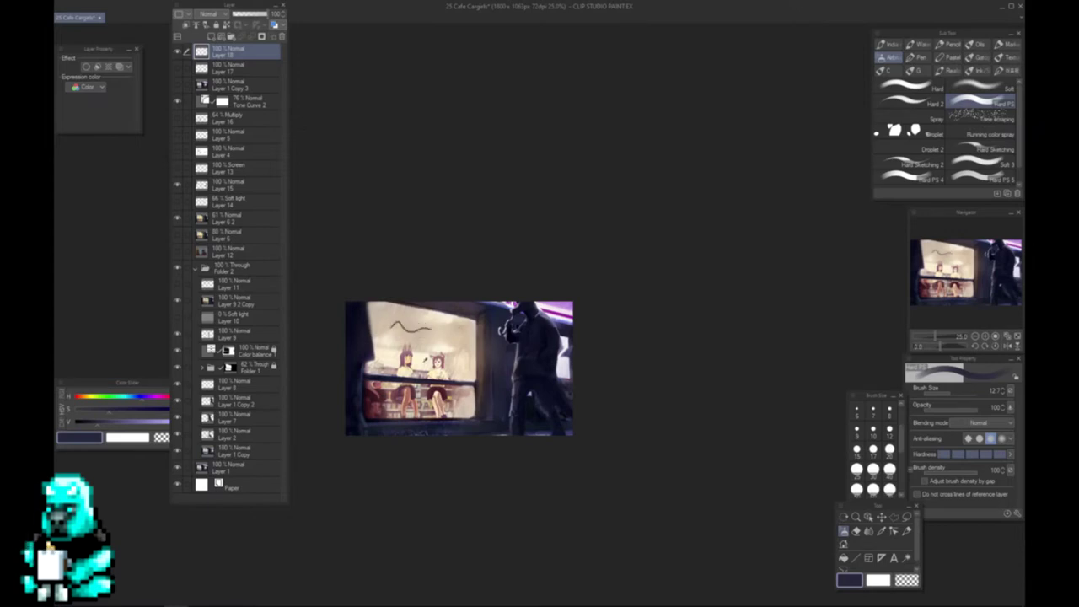
pyautogui.hotkey('ctrl', 'z')
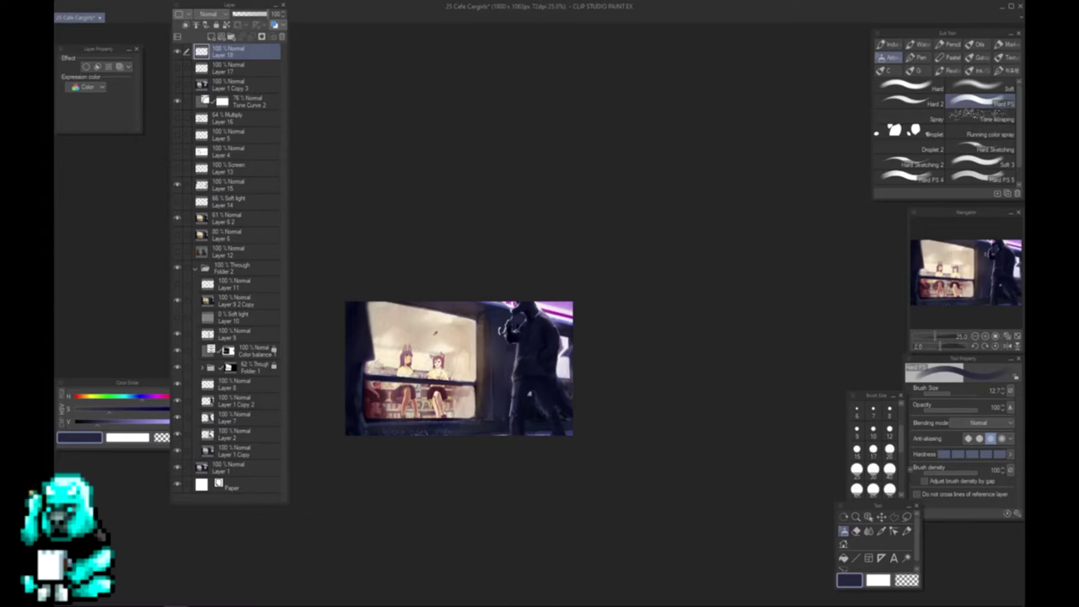
# - Try three vertical bars and a large circle as framing over the café window, and undo them
pyautogui.moveTo(389, 302); pyautogui.dragTo(390, 383)
pyautogui.moveTo(425, 301); pyautogui.dragTo(427, 388)
pyautogui.moveTo(460, 310); pyautogui.dragTo(462, 390)
pyautogui.moveTo(403, 308)
pyautogui.mouseDown()
pyautogui.moveTo(418, 392)
pyautogui.moveTo(455, 378)
pyautogui.moveTo(381, 352)
pyautogui.mouseUp()
pyautogui.hotkey('ctrl', 'z')
pyautogui.moveTo(389, 415)
pyautogui.mouseDown()
pyautogui.moveTo(405, 425)
pyautogui.moveTo(378, 379)
pyautogui.mouseUp()
pyautogui.hotkey('ctrl', 'z')
pyautogui.moveTo(392, 329)
pyautogui.mouseDown()
pyautogui.moveTo(379, 376)
pyautogui.moveTo(396, 329)
pyautogui.mouseUp()
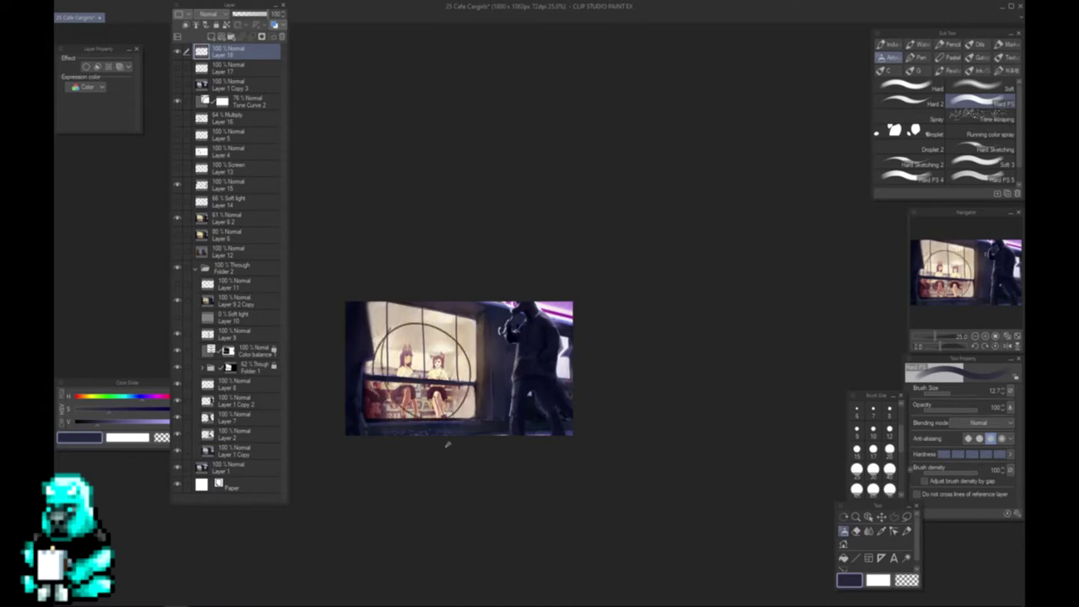
pyautogui.hotkey('ctrl', 'z')
pyautogui.hotkey('ctrl', 'z')
pyautogui.hotkey('ctrl', 'z')
pyautogui.hotkey('ctrl', 'z')
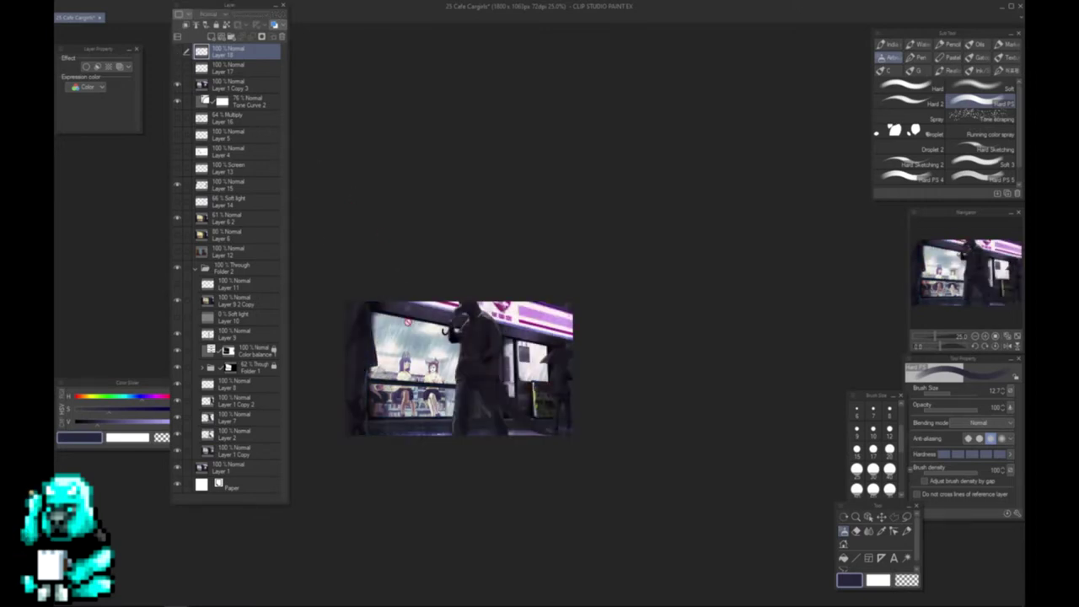
# - Return to the warm paintover, select Layer 6 2 and set its opacity to 100%
pyautogui.scroll(2, 411, 357)
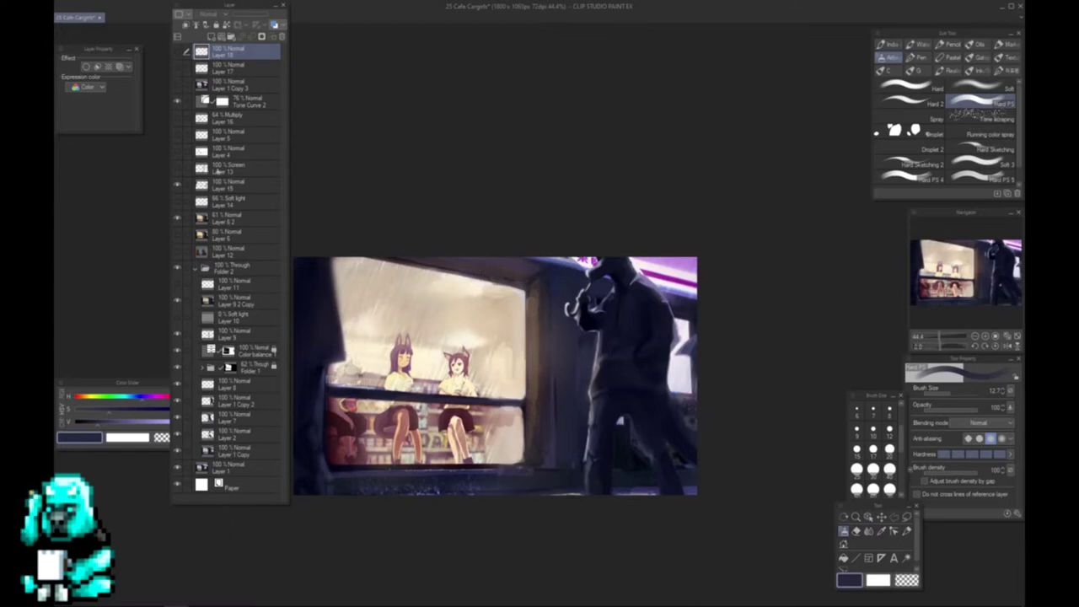
pyautogui.click(223, 218)
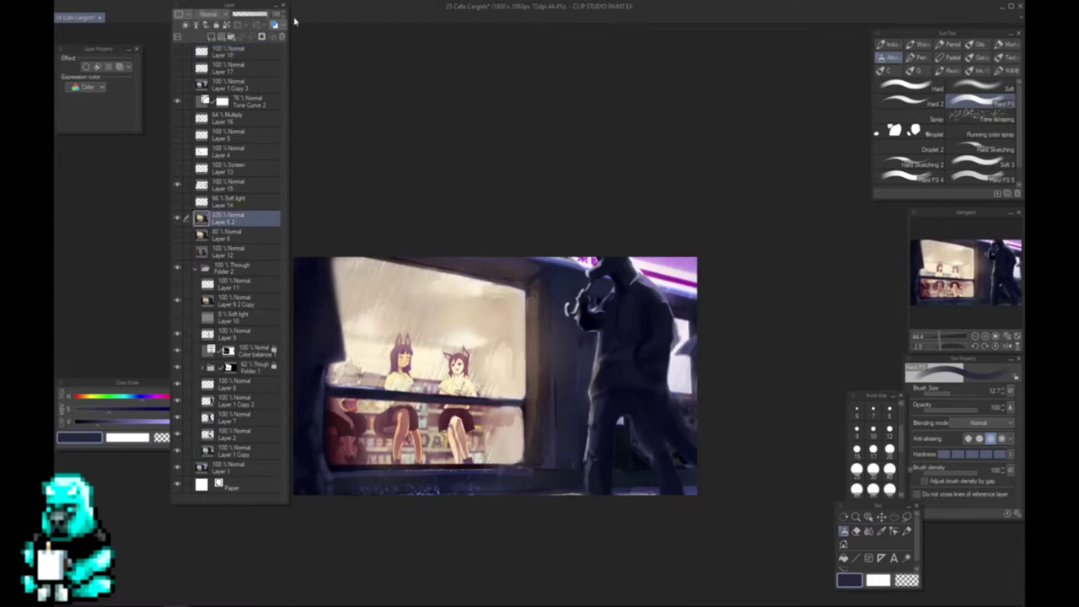
pyautogui.hotkey('ctrl', '-')
pyautogui.hotkey('ctrl', '+')
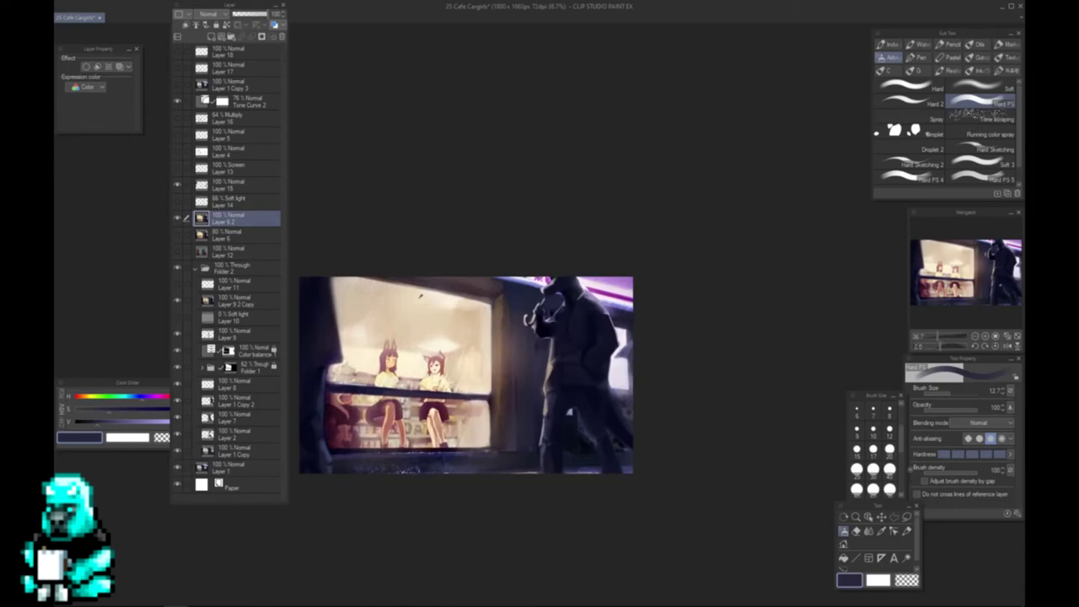
# - Switch to the Tone scraping airbrush at size 113.6 with a pale cream colour sampled for the window light
pyautogui.scroll(2, 397, 335)
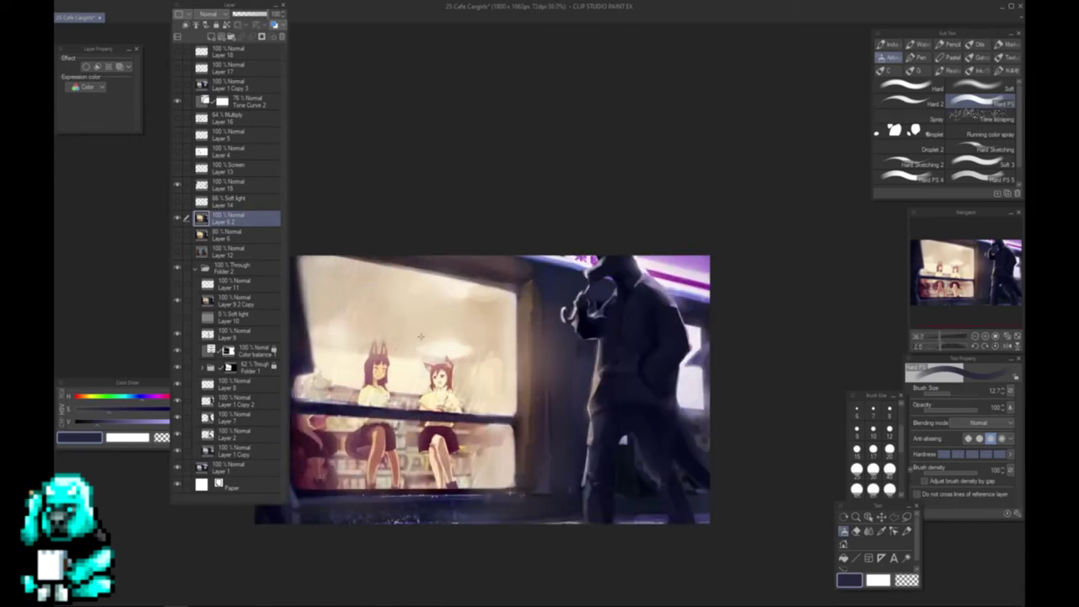
pyautogui.click(967, 115)
pyautogui.keyDown('ctrl'); pyautogui.keyDown('alt'); pyautogui.moveTo(474, 351); pyautogui.dragTo(494, 339); pyautogui.keyUp('alt'); pyautogui.keyUp('ctrl')
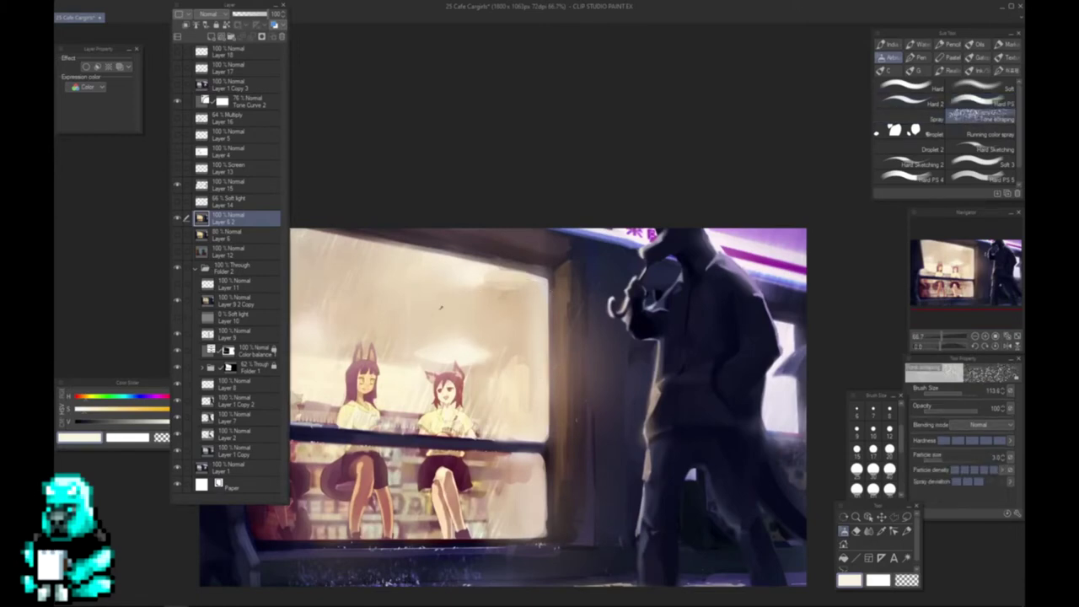
pyautogui.moveTo(432, 290); pyautogui.dragTo(519, 305)
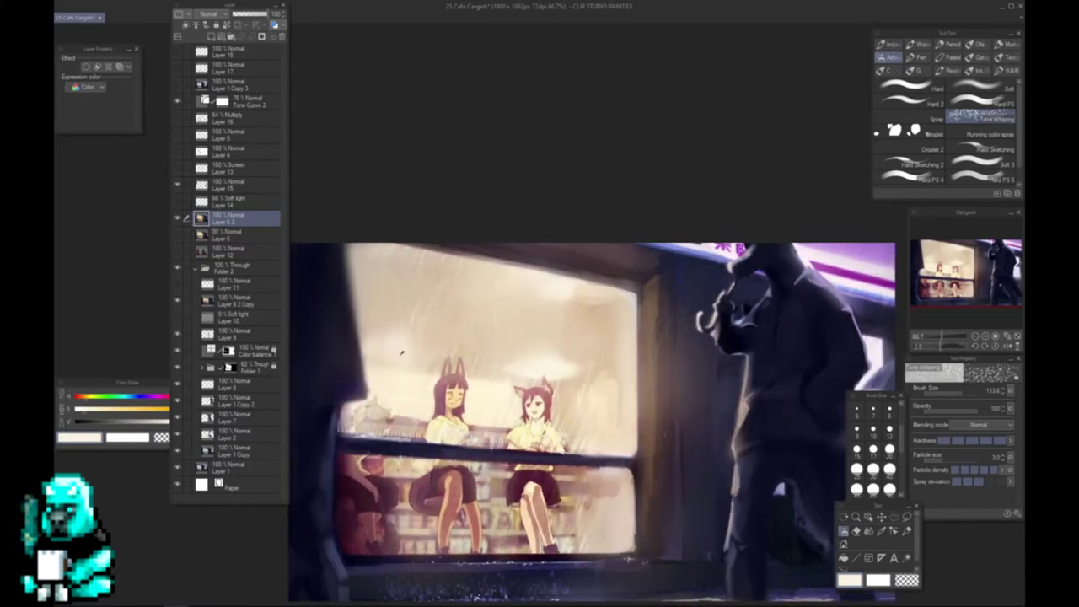
pyautogui.scroll(-5, 490, 355)
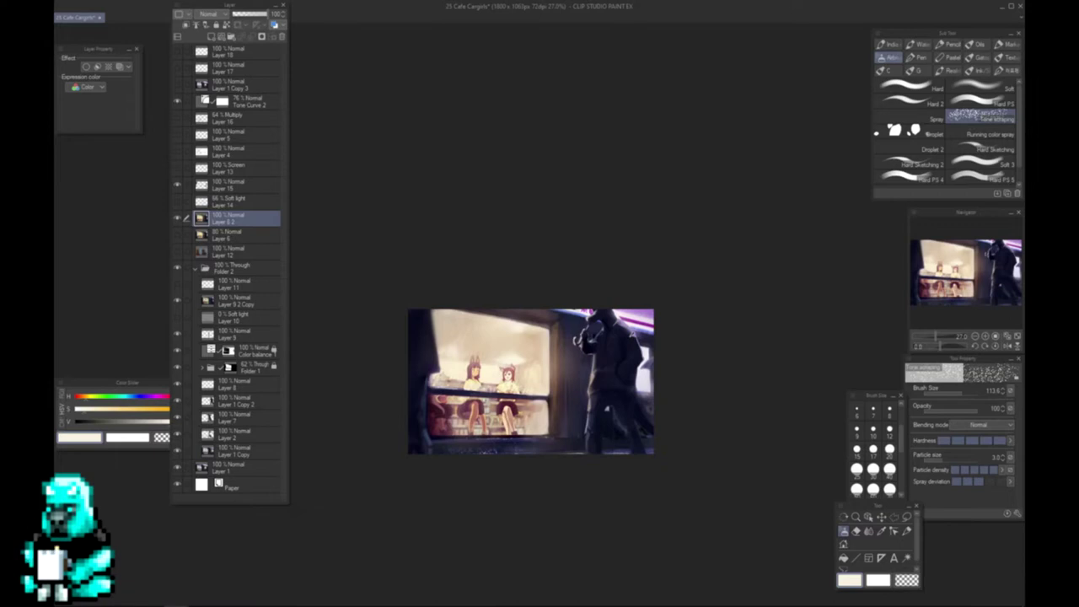
pyautogui.scroll(1, 629, 325)
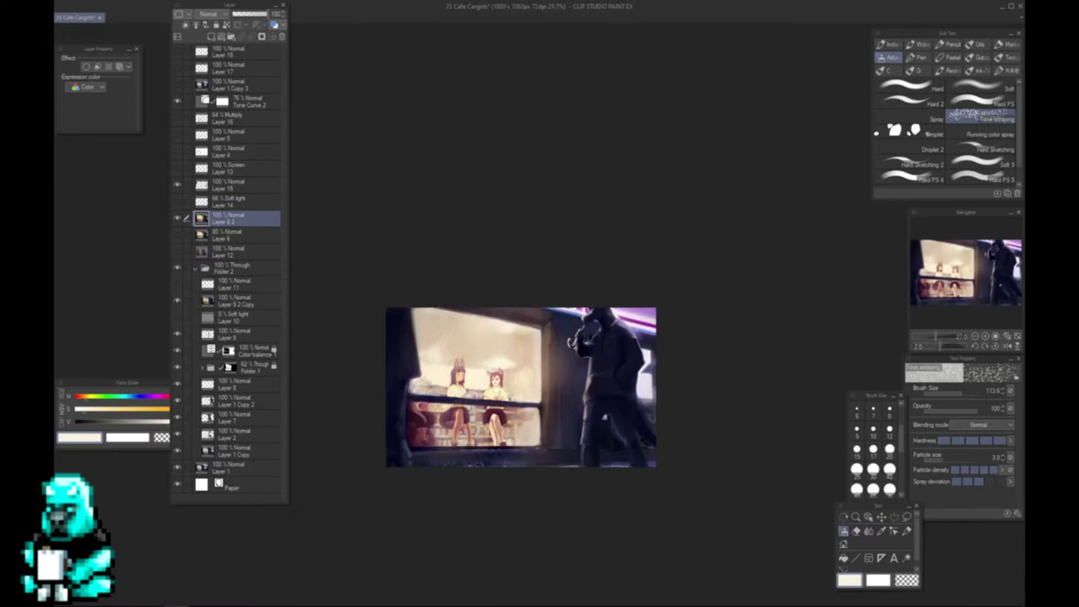
# - Toggle soft-light Layer 14 to compare its effect, and turn on screen Layer 13
pyautogui.click(177, 202)
pyautogui.click(175, 202)
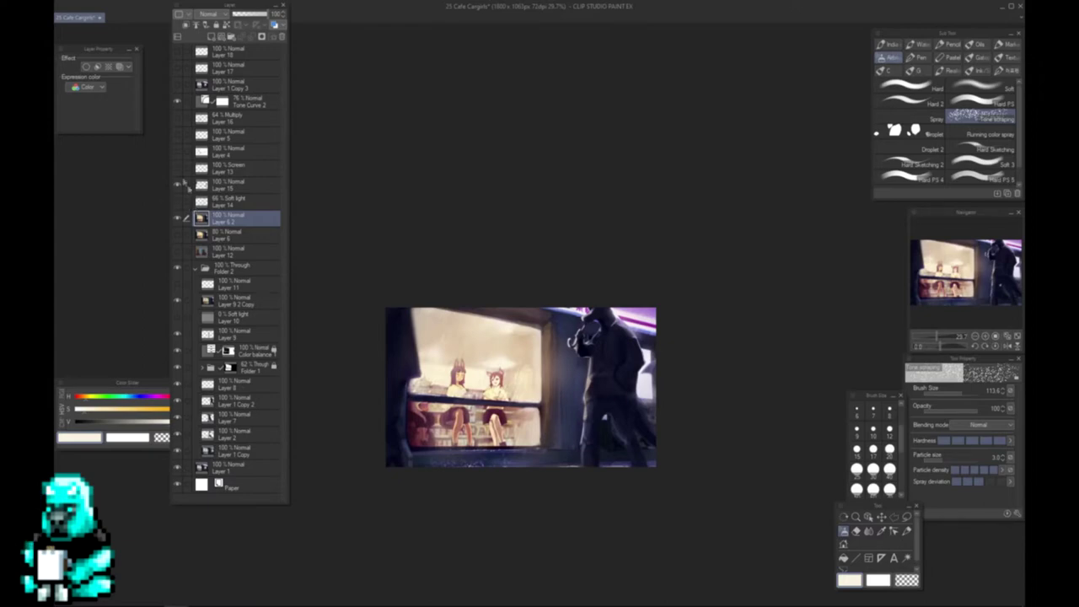
pyautogui.click(177, 170)
pyautogui.click(178, 171)
pyautogui.scroll(2, 568, 402)
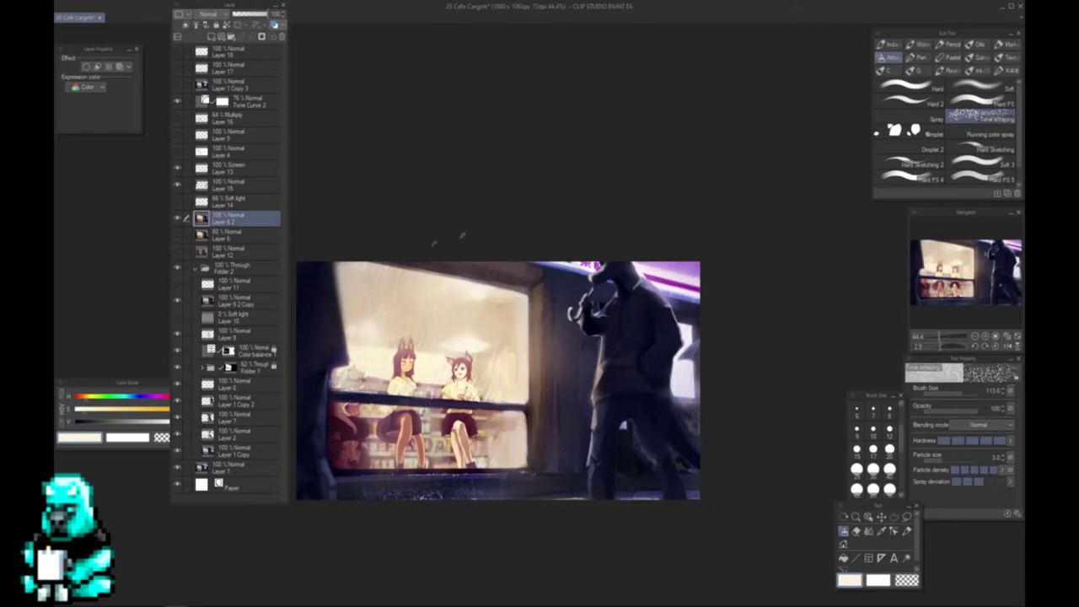
pyautogui.scroll(2, 506, 253)
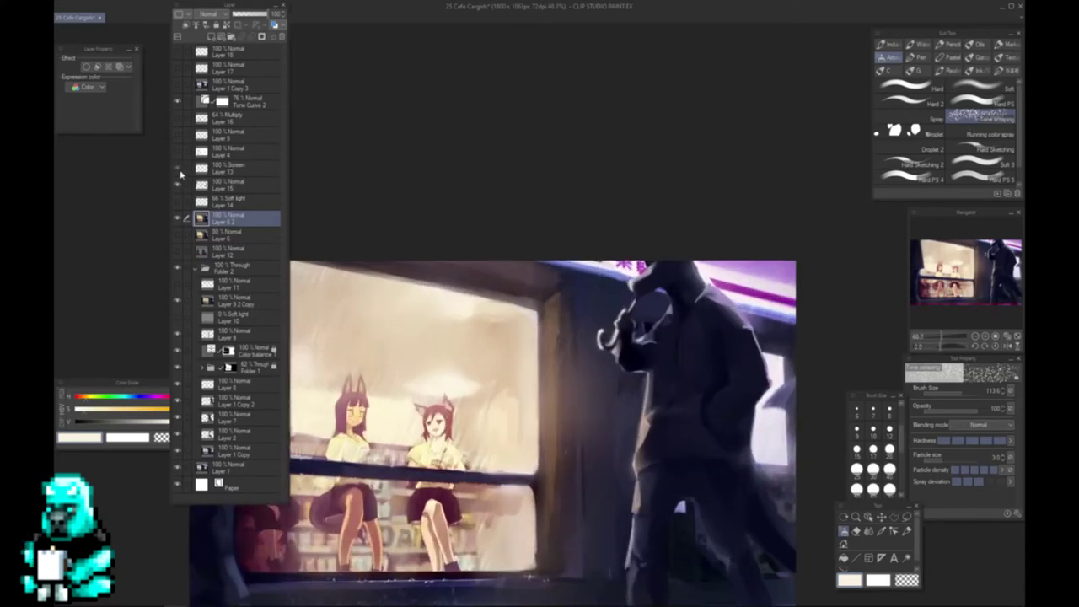
pyautogui.scroll(-2, 512, 212)
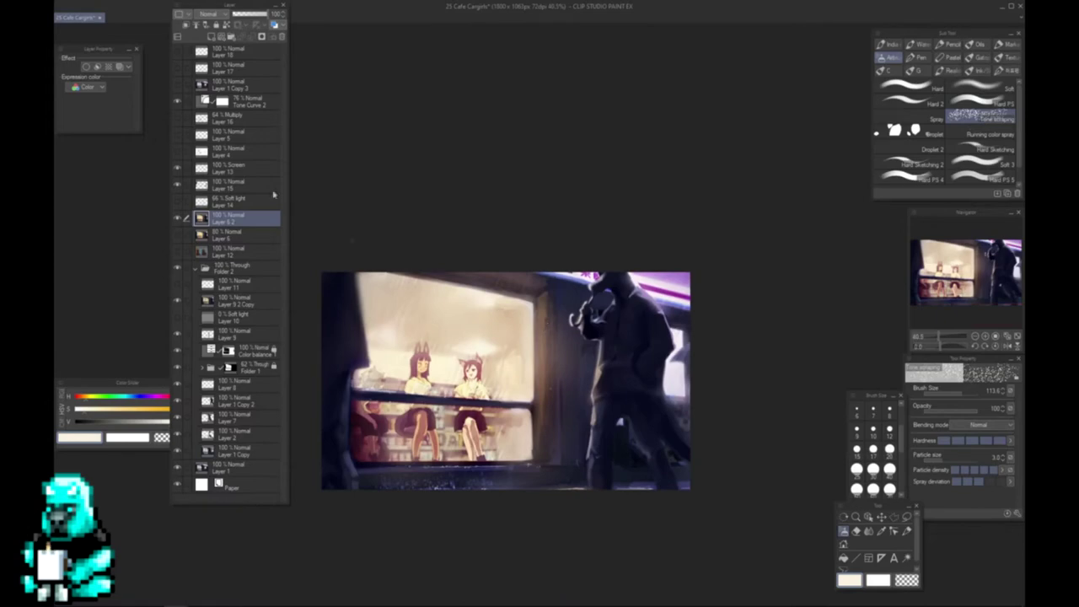
# - Duplicate screen Layer 13 three times to strengthen the light effect
pyautogui.click(241, 174)
pyautogui.press('k')
pyautogui.hotkey('ctrl', 'c')
pyautogui.hotkey('ctrl', 'v')
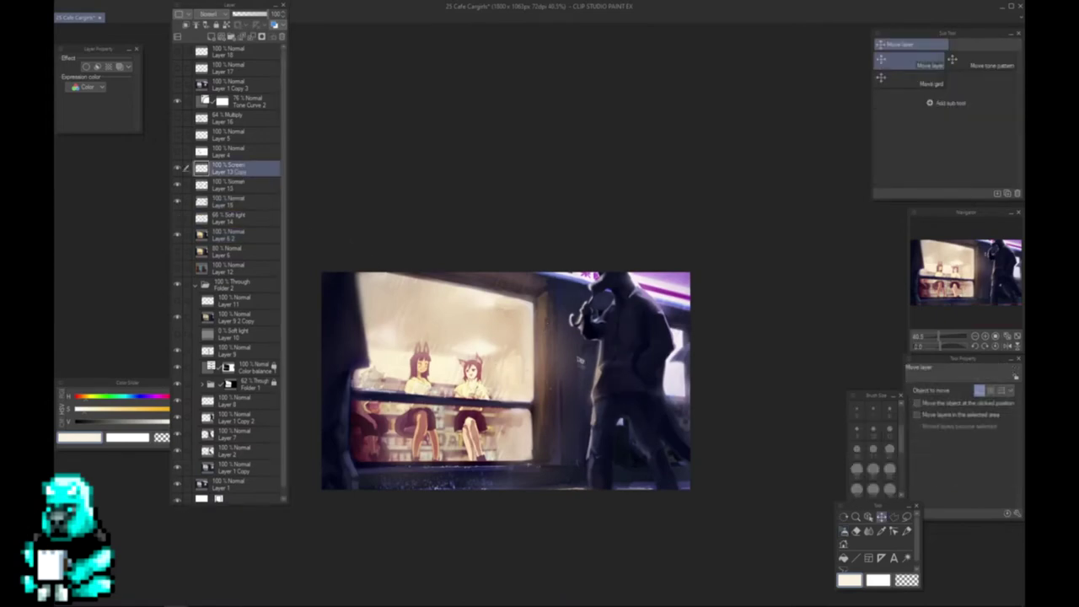
pyautogui.hotkey('ctrl', 'v')
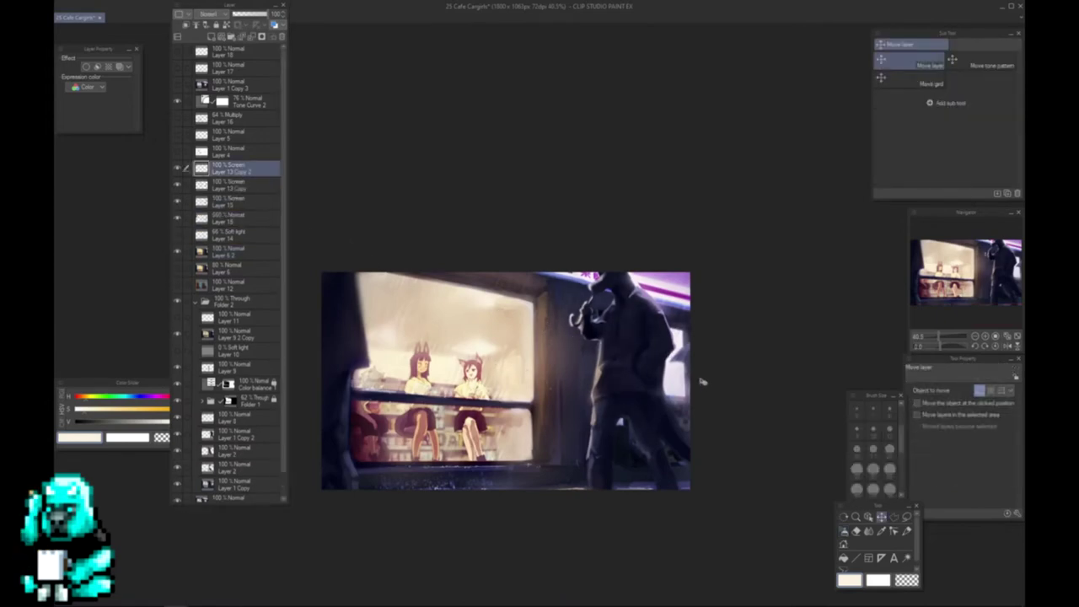
pyautogui.press('e')
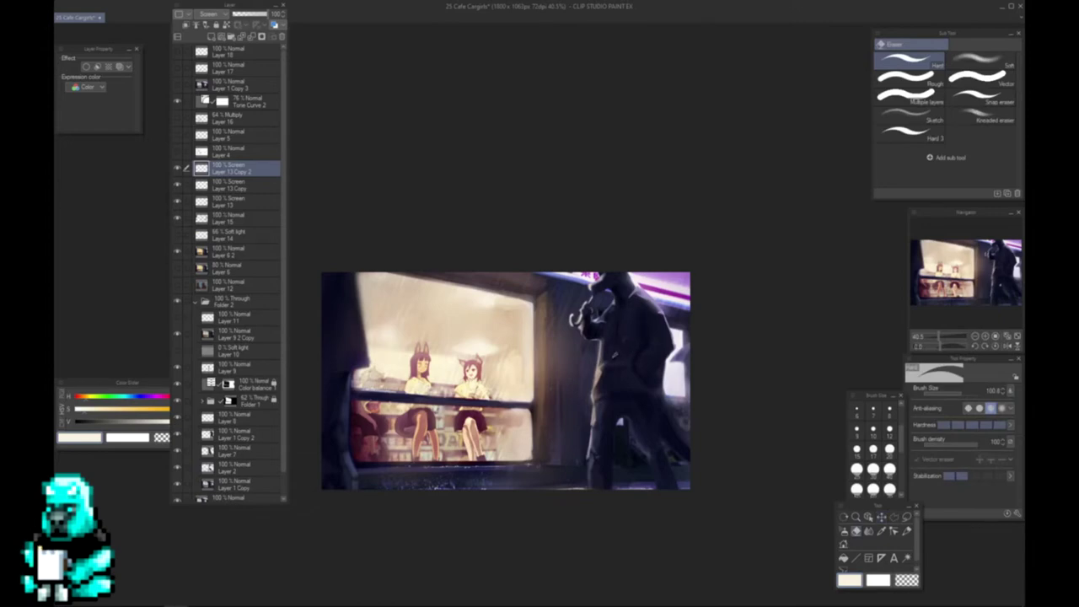
pyautogui.press('k')
pyautogui.hotkey('ctrl', 'v')
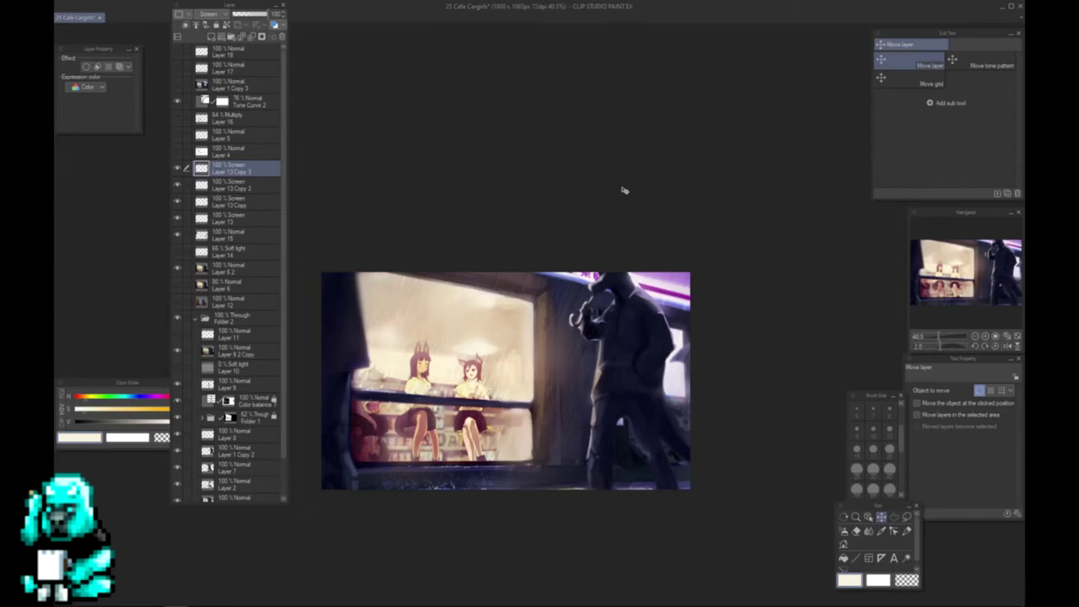
# - Add a new layer directly above Tone Curve 2, fill it with neutral grey, and undo a test stroke
pyautogui.click(229, 103)
pyautogui.click(204, 33)
pyautogui.press('x')
pyautogui.click(132, 419)
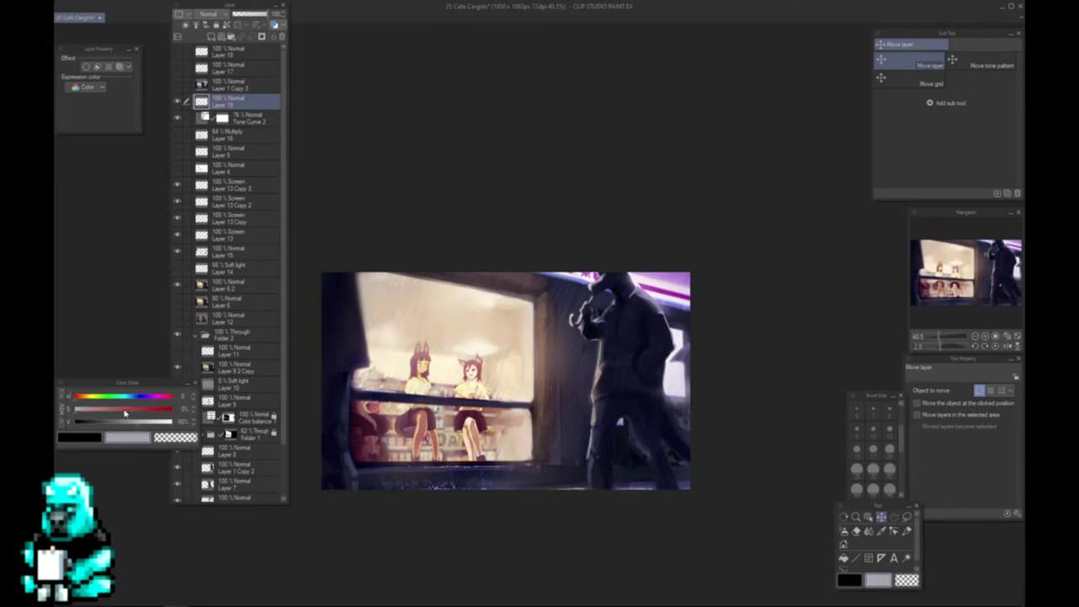
pyautogui.hotkey('alt', 'BackSpace')
pyautogui.press('b')
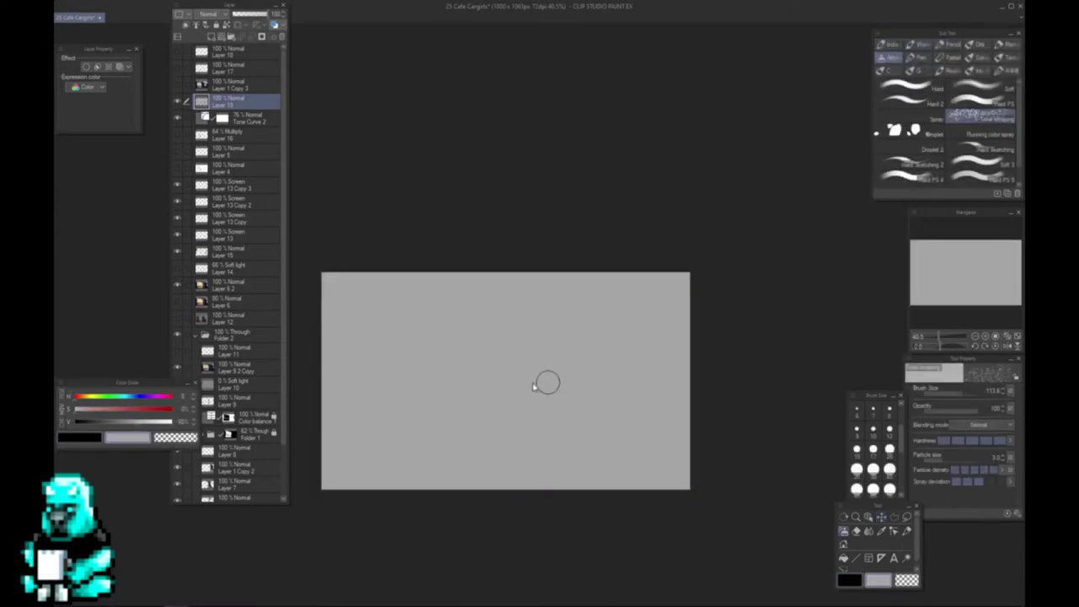
pyautogui.moveTo(485, 343); pyautogui.dragTo(481, 415)
pyautogui.hotkey('ctrl', 'z')
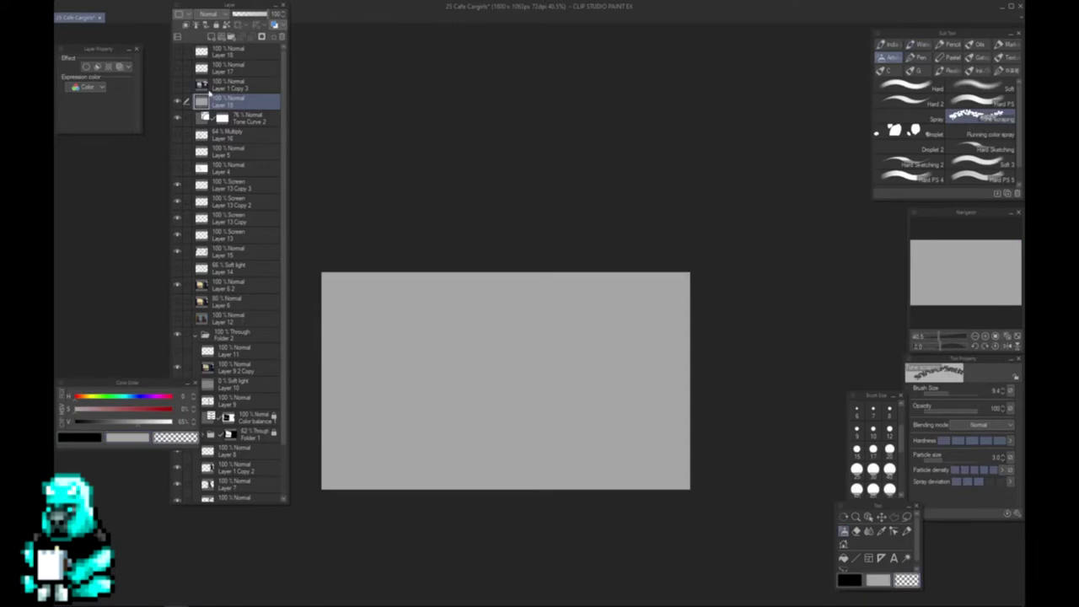
# - Add an empty layer above the grey fill, undo a black test stroke, and switch to a pencil brush
pyautogui.click(210, 37)
pyautogui.click(177, 85)
pyautogui.click(177, 85)
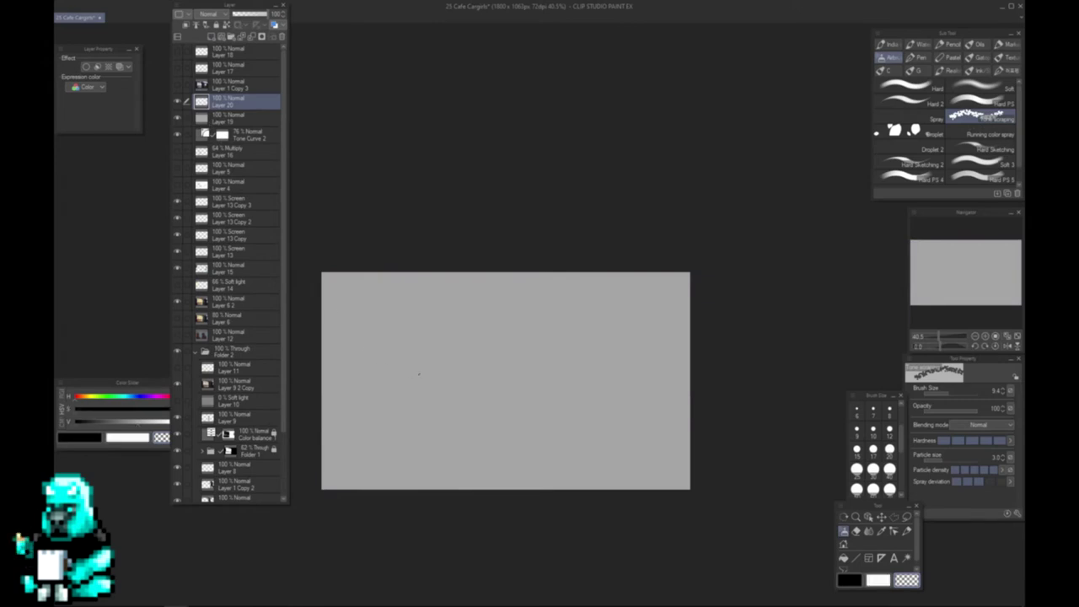
pyautogui.moveTo(496, 346); pyautogui.dragTo(494, 433)
pyautogui.hotkey('ctrl', 'z')
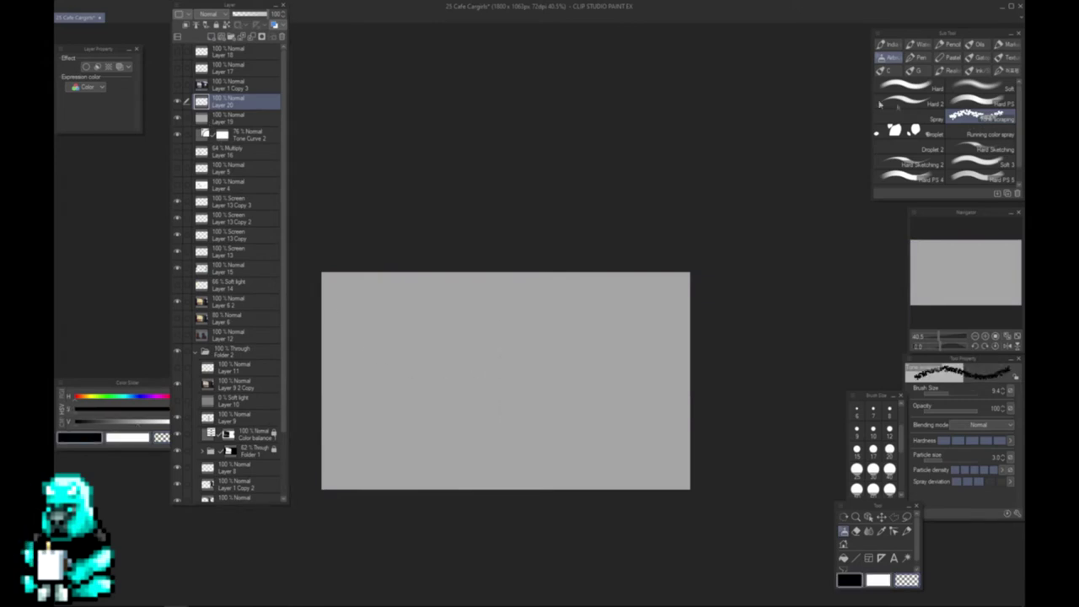
pyautogui.click(918, 56)
pyautogui.click(949, 47)
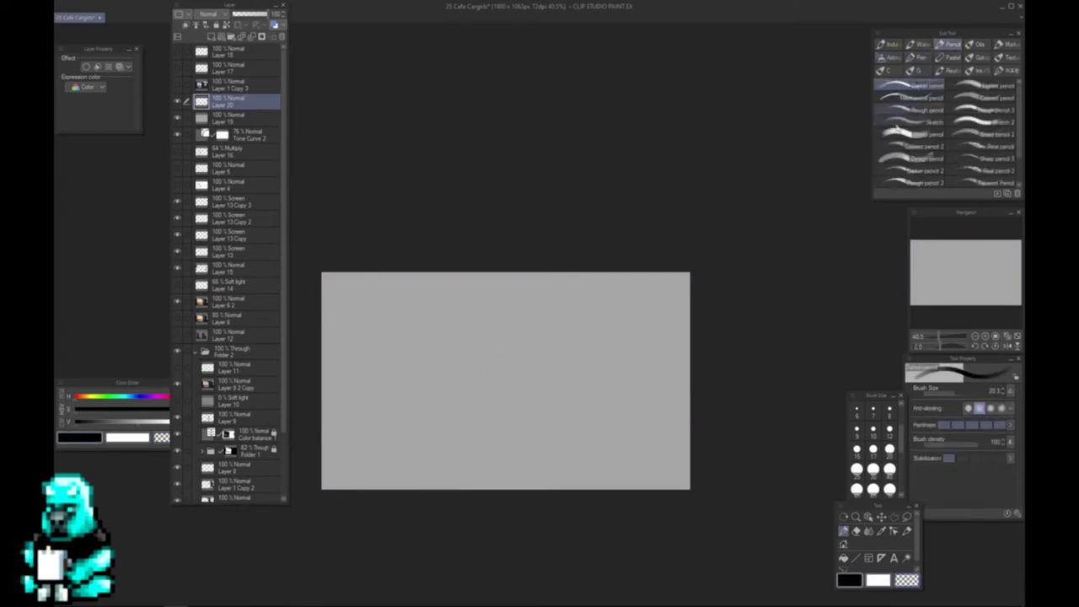
# - Sketch the window's vertical corner post and receding top edges in black on the grey canvas with the Design pencil
pyautogui.click(909, 147)
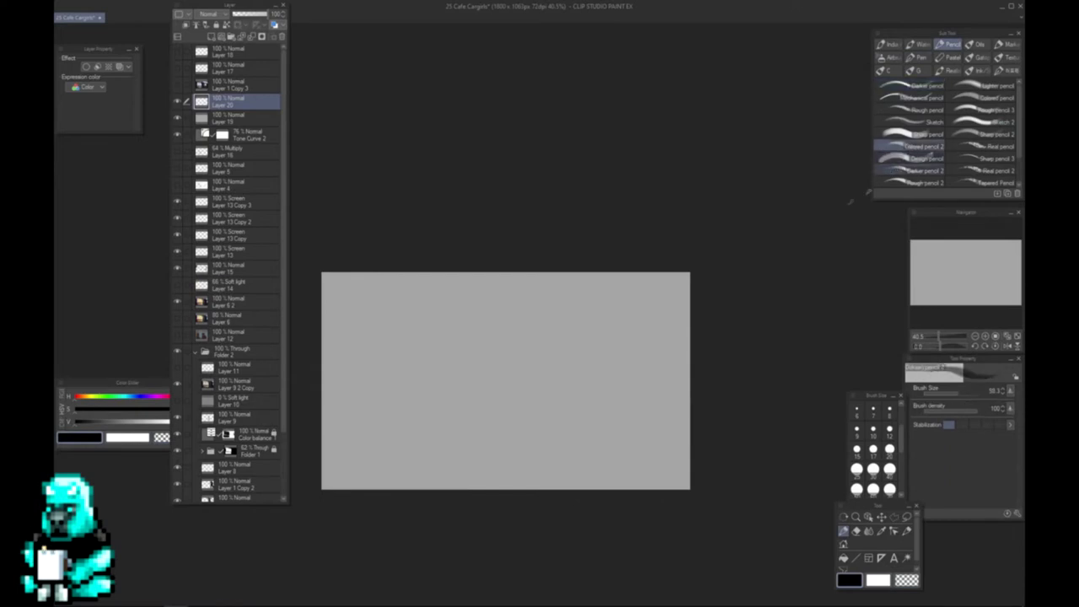
pyautogui.click(918, 157)
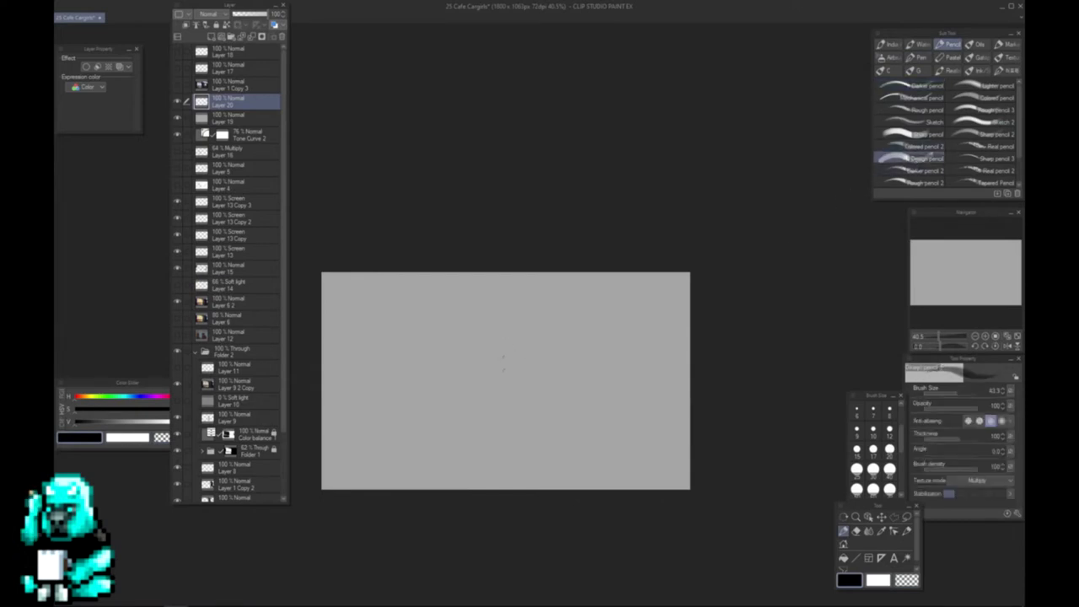
pyautogui.moveTo(502, 332); pyautogui.dragTo(497, 430)
pyautogui.hotkey('ctrl', 'z')
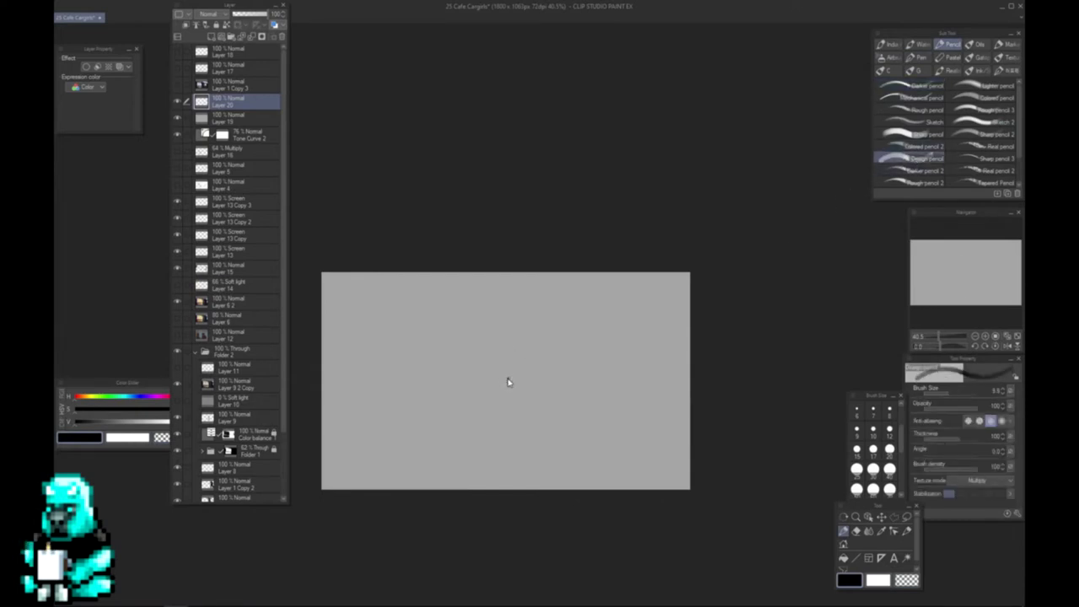
pyautogui.press('Tab')
pyautogui.moveTo(503, 334)
pyautogui.mouseDown()
pyautogui.moveTo(502, 434)
pyautogui.moveTo(553, 318)
pyautogui.mouseUp()
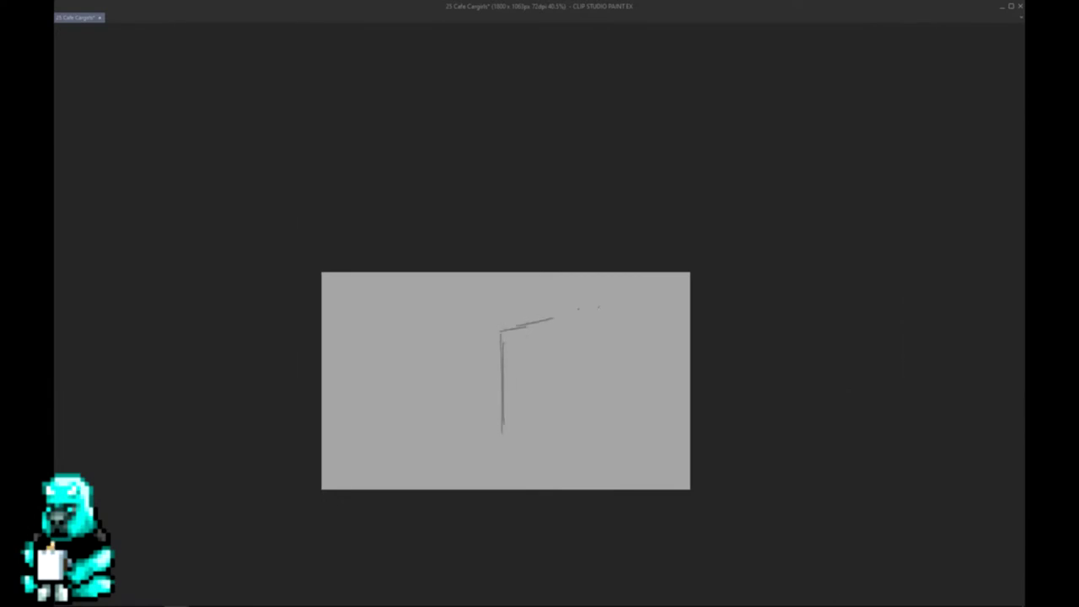
pyautogui.moveTo(469, 311)
pyautogui.mouseDown()
pyautogui.moveTo(466, 438)
pyautogui.moveTo(559, 307)
pyautogui.moveTo(646, 277)
pyautogui.moveTo(475, 403)
pyautogui.moveTo(465, 438)
pyautogui.mouseUp()
pyautogui.moveTo(513, 304); pyautogui.dragTo(636, 278)
pyautogui.moveTo(520, 298); pyautogui.dragTo(676, 278)
# - Sketch a row of three flat seats with scribbled supports beneath the window frame
pyautogui.moveTo(469, 399)
pyautogui.mouseDown()
pyautogui.moveTo(464, 469)
pyautogui.moveTo(451, 470)
pyautogui.mouseUp()
pyautogui.moveTo(469, 411); pyautogui.dragTo(411, 425)
pyautogui.moveTo(422, 442)
pyautogui.mouseDown()
pyautogui.moveTo(455, 428)
pyautogui.moveTo(438, 485)
pyautogui.mouseUp()
pyautogui.moveTo(506, 446); pyautogui.dragTo(509, 489)
pyautogui.moveTo(499, 440)
pyautogui.mouseDown()
pyautogui.moveTo(503, 481)
pyautogui.moveTo(499, 469)
pyautogui.mouseUp()
pyautogui.moveTo(539, 416)
pyautogui.mouseDown()
pyautogui.moveTo(486, 428)
pyautogui.moveTo(532, 435)
pyautogui.mouseUp()
pyautogui.moveTo(568, 433)
pyautogui.mouseDown()
pyautogui.moveTo(614, 433)
pyautogui.moveTo(569, 434)
pyautogui.moveTo(582, 480)
pyautogui.mouseUp()
pyautogui.moveTo(597, 460); pyautogui.dragTo(593, 466)
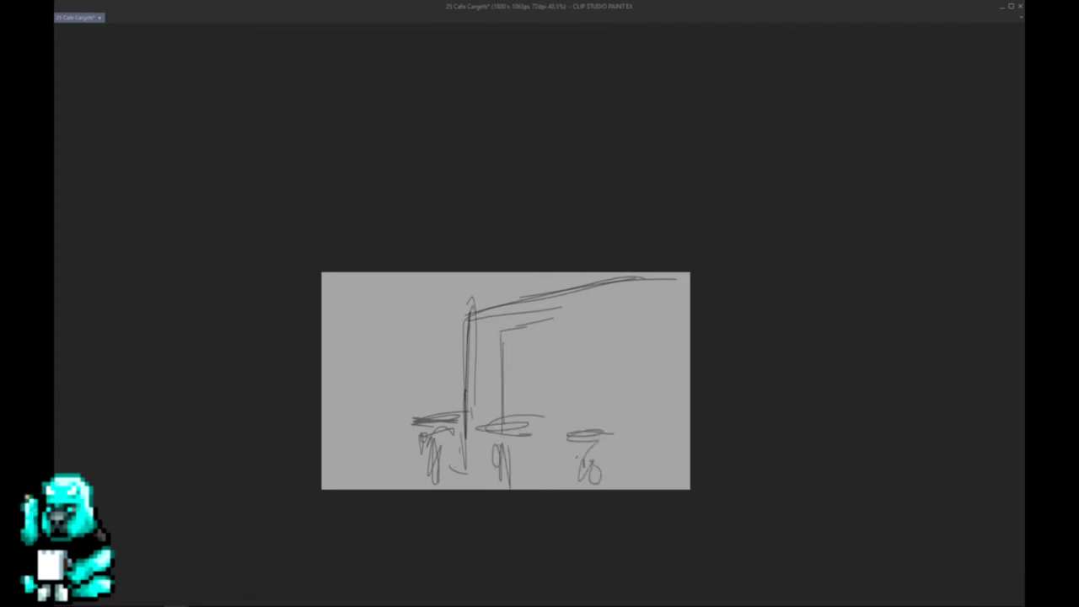
# - Sketch the left seated figure with a round head and arched body, undoing the rejected strokes
pyautogui.moveTo(474, 402)
pyautogui.mouseDown()
pyautogui.moveTo(655, 413)
pyautogui.moveTo(478, 398)
pyautogui.moveTo(420, 407)
pyautogui.moveTo(467, 438)
pyautogui.moveTo(461, 468)
pyautogui.mouseUp()
pyautogui.hotkey('ctrl', 'z')
pyautogui.moveTo(438, 415); pyautogui.dragTo(470, 410)
pyautogui.moveTo(428, 380)
pyautogui.mouseDown()
pyautogui.moveTo(419, 420)
pyautogui.moveTo(452, 413)
pyautogui.moveTo(442, 363)
pyautogui.moveTo(452, 400)
pyautogui.mouseUp()
pyautogui.moveTo(427, 386)
pyautogui.mouseDown()
pyautogui.moveTo(451, 377)
pyautogui.moveTo(445, 339)
pyautogui.moveTo(447, 366)
pyautogui.mouseUp()
pyautogui.moveTo(433, 354)
pyautogui.mouseDown()
pyautogui.moveTo(446, 367)
pyautogui.moveTo(447, 355)
pyautogui.mouseUp()
pyautogui.hotkey('ctrl', 'z')
pyautogui.hotkey('ctrl', 'z')
pyautogui.moveTo(438, 339)
pyautogui.mouseDown()
pyautogui.moveTo(443, 357)
pyautogui.moveTo(457, 349)
pyautogui.moveTo(439, 349)
pyautogui.moveTo(462, 273)
pyautogui.moveTo(462, 334)
pyautogui.mouseUp()
pyautogui.hotkey('ctrl', 'z')
pyautogui.hotkey('ctrl', 'z')
pyautogui.hotkey('ctrl', 'z')
# - Sketch a tall vertical post behind the left seated figure, undoing the unsuccessful tries
pyautogui.moveTo(423, 366)
pyautogui.mouseDown()
pyautogui.moveTo(427, 273)
pyautogui.moveTo(421, 378)
pyautogui.mouseUp()
pyautogui.moveTo(417, 273); pyautogui.dragTo(420, 379)
pyautogui.hotkey('ctrl', 'z')
pyautogui.hotkey('ctrl', 'z')
pyautogui.moveTo(414, 274); pyautogui.dragTo(422, 378)
pyautogui.moveTo(423, 377)
pyautogui.mouseDown()
pyautogui.moveTo(425, 272)
pyautogui.moveTo(423, 361)
pyautogui.mouseUp()
pyautogui.moveTo(421, 317)
pyautogui.mouseDown()
pyautogui.moveTo(423, 377)
pyautogui.moveTo(413, 379)
pyautogui.mouseUp()
pyautogui.hotkey('ctrl', 'z')
pyautogui.hotkey('ctrl', 'z')
pyautogui.hotkey('ctrl', 'z')
pyautogui.moveTo(427, 272); pyautogui.dragTo(427, 361)
pyautogui.moveTo(426, 314); pyautogui.dragTo(425, 368)
# - Sketch a middle seated figure with pointed ears and a rounded, curled-over figure on the right seat
pyautogui.moveTo(484, 422)
pyautogui.mouseDown()
pyautogui.moveTo(536, 415)
pyautogui.moveTo(491, 388)
pyautogui.moveTo(526, 416)
pyautogui.moveTo(512, 383)
pyautogui.mouseUp()
pyautogui.moveTo(486, 395); pyautogui.dragTo(506, 376)
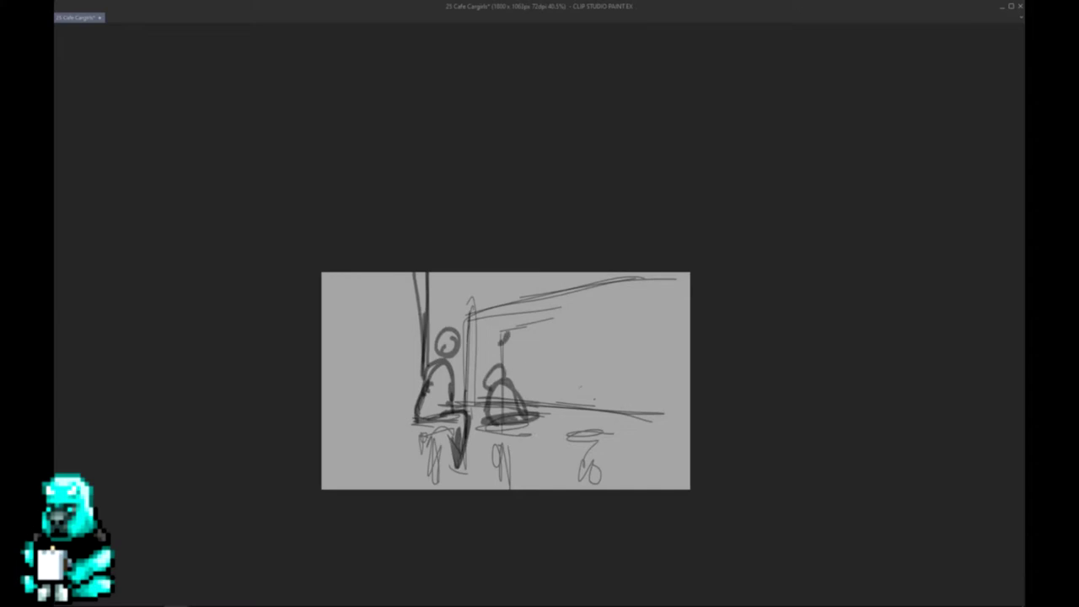
pyautogui.moveTo(504, 330); pyautogui.dragTo(506, 334)
pyautogui.moveTo(560, 416); pyautogui.dragTo(612, 418)
pyautogui.moveTo(560, 393); pyautogui.dragTo(614, 398)
pyautogui.moveTo(567, 372)
pyautogui.mouseDown()
pyautogui.moveTo(563, 398)
pyautogui.moveTo(547, 391)
pyautogui.mouseUp()
pyautogui.moveTo(546, 393)
pyautogui.mouseDown()
pyautogui.moveTo(555, 403)
pyautogui.moveTo(545, 386)
pyautogui.mouseUp()
pyautogui.moveTo(491, 317)
pyautogui.mouseDown()
pyautogui.moveTo(494, 337)
pyautogui.moveTo(512, 319)
pyautogui.mouseUp()
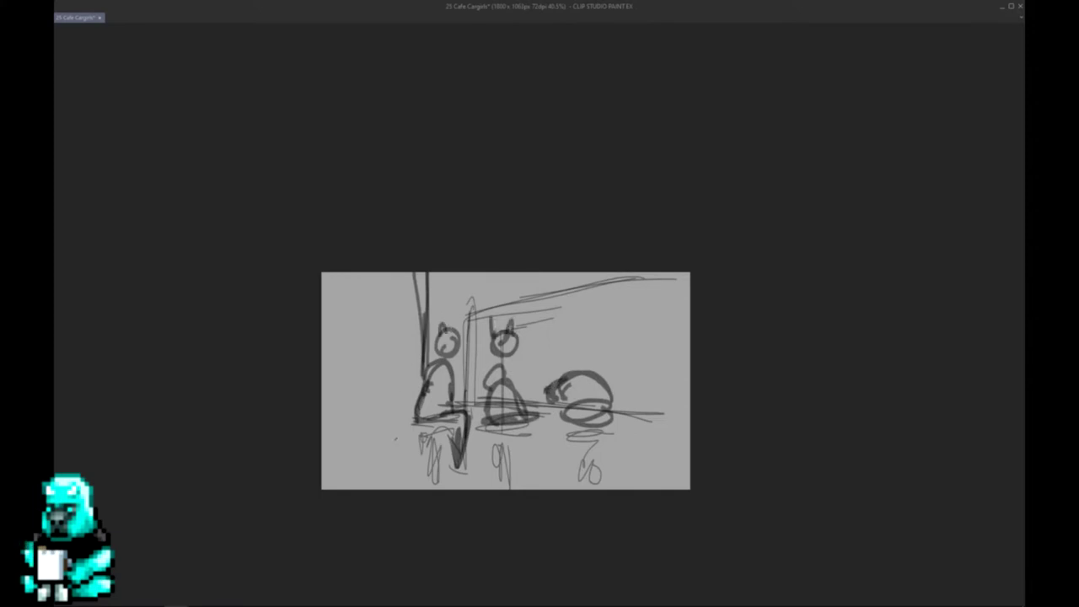
# - Shade the heads and bodies of the two seated figures, undoing a stray stroke
pyautogui.moveTo(408, 420)
pyautogui.mouseDown()
pyautogui.moveTo(505, 403)
pyautogui.moveTo(510, 420)
pyautogui.moveTo(492, 380)
pyautogui.moveTo(504, 341)
pyautogui.moveTo(513, 353)
pyautogui.mouseUp()
pyautogui.hotkey('ctrl', 'z')
pyautogui.moveTo(442, 330); pyautogui.dragTo(457, 349)
pyautogui.moveTo(431, 382); pyautogui.dragTo(447, 409)
pyautogui.moveTo(430, 403); pyautogui.dragTo(440, 417)
# - Fade the window's corner and top edge lines, and darken the post beside the left figure
pyautogui.moveTo(477, 311); pyautogui.dragTo(473, 371)
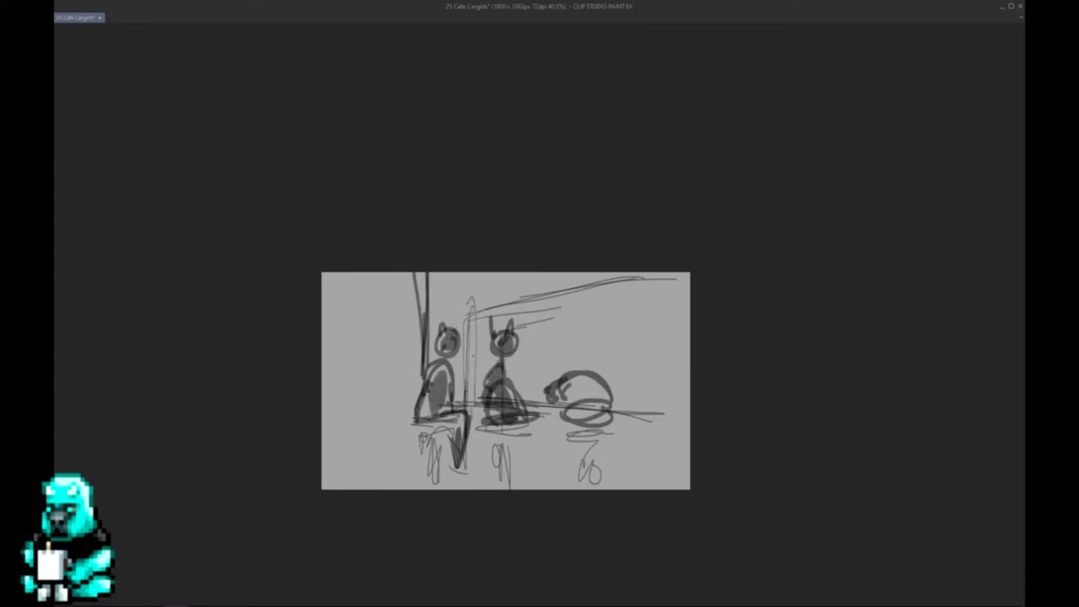
pyautogui.moveTo(580, 287); pyautogui.dragTo(487, 308)
pyautogui.moveTo(497, 315); pyautogui.dragTo(597, 285)
pyautogui.moveTo(419, 270); pyautogui.dragTo(423, 381)
pyautogui.moveTo(410, 364); pyautogui.dragTo(408, 411)
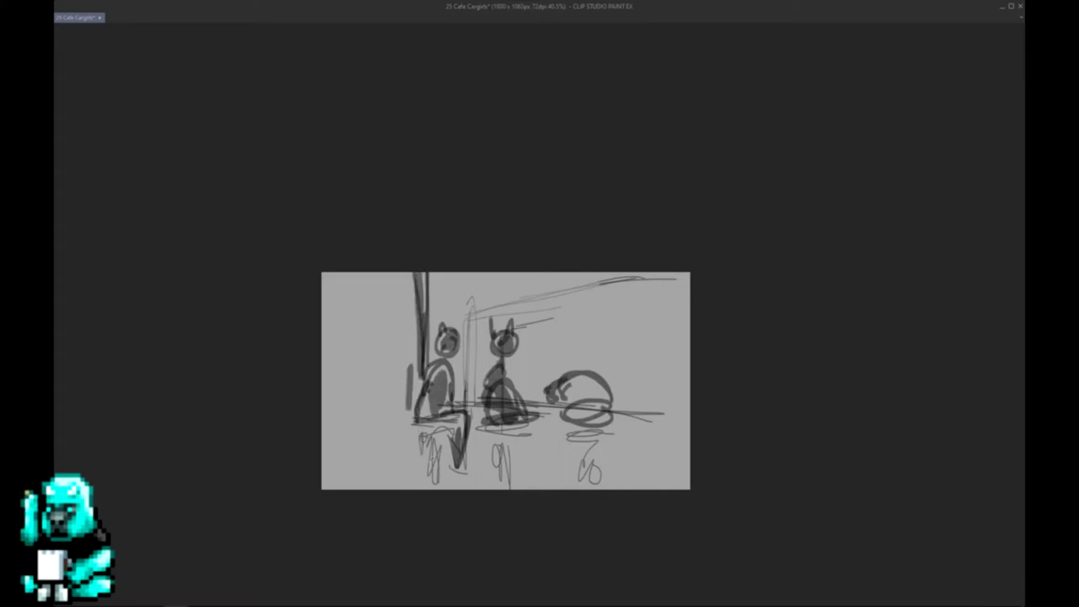
# - Add a thick dark pillar left of the figures, with a crossbar and broken marks running down to the ground
pyautogui.moveTo(379, 358)
pyautogui.mouseDown()
pyautogui.moveTo(342, 362)
pyautogui.moveTo(371, 361)
pyautogui.mouseUp()
pyautogui.moveTo(384, 274); pyautogui.dragTo(385, 439)
pyautogui.moveTo(385, 293); pyautogui.dragTo(383, 459)
pyautogui.moveTo(345, 346); pyautogui.dragTo(323, 348)
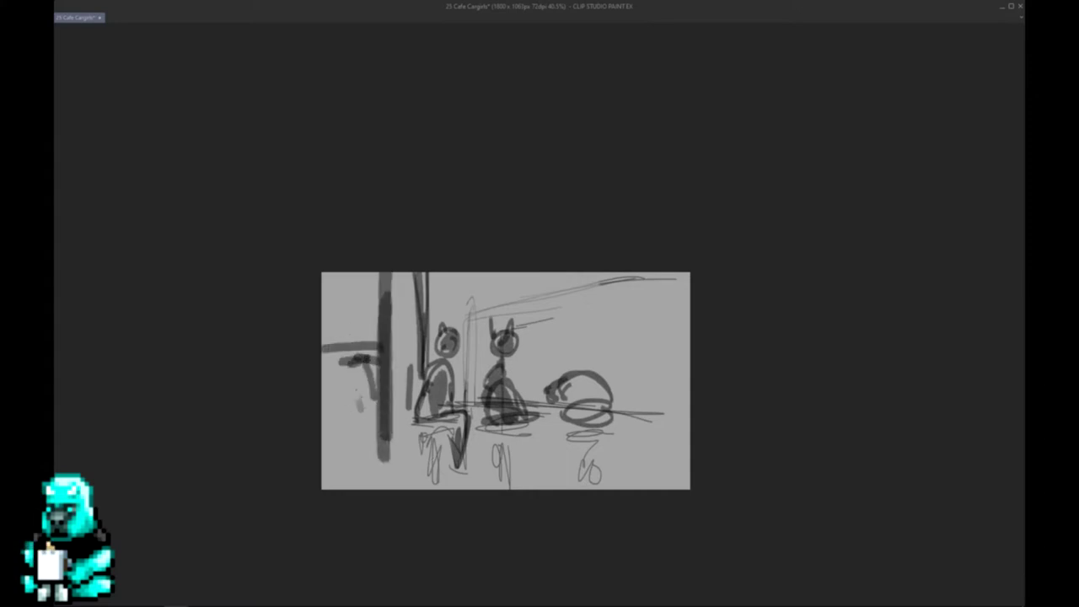
pyautogui.moveTo(342, 413); pyautogui.dragTo(371, 363)
pyautogui.moveTo(329, 459)
pyautogui.mouseDown()
pyautogui.moveTo(394, 488)
pyautogui.moveTo(361, 489)
pyautogui.moveTo(410, 489)
pyautogui.mouseUp()
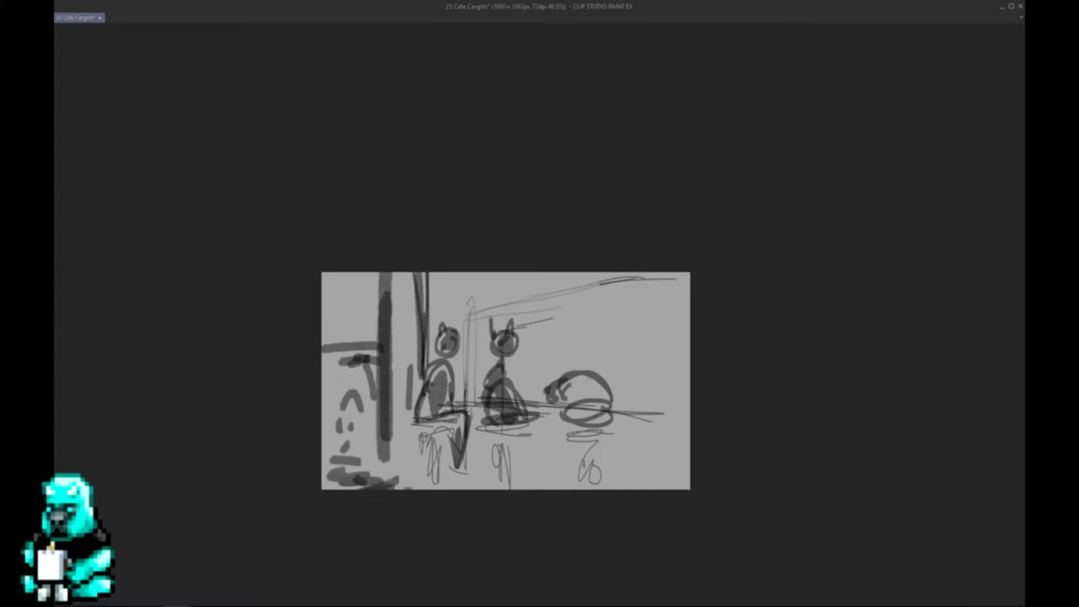
# - Shift the whole sketch to the right and add thin posts with a small scribbled figure at the canvas's left edge
pyautogui.moveTo(473, 300); pyautogui.dragTo(621, 396)
pyautogui.hotkey('ctrl', 'z')
pyautogui.moveTo(512, 421); pyautogui.dragTo(546, 420)
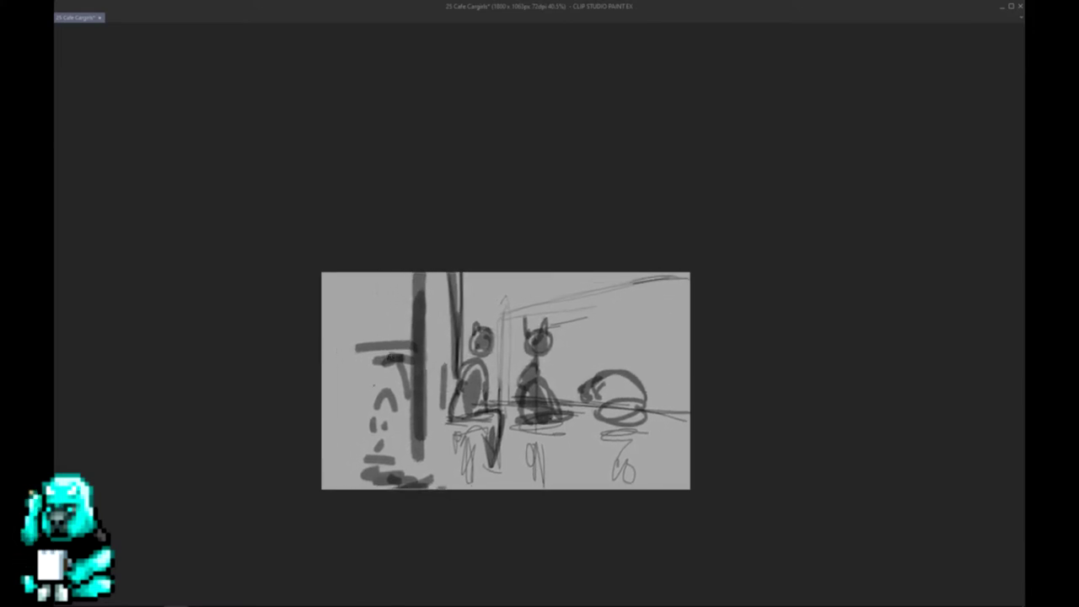
pyautogui.moveTo(351, 275); pyautogui.dragTo(361, 445)
pyautogui.moveTo(365, 402)
pyautogui.mouseDown()
pyautogui.moveTo(309, 403)
pyautogui.moveTo(349, 385)
pyautogui.moveTo(364, 393)
pyautogui.moveTo(359, 461)
pyautogui.mouseUp()
pyautogui.moveTo(329, 406)
pyautogui.mouseDown()
pyautogui.moveTo(339, 415)
pyautogui.moveTo(327, 356)
pyautogui.moveTo(354, 407)
pyautogui.mouseUp()
pyautogui.moveTo(351, 295); pyautogui.dragTo(339, 457)
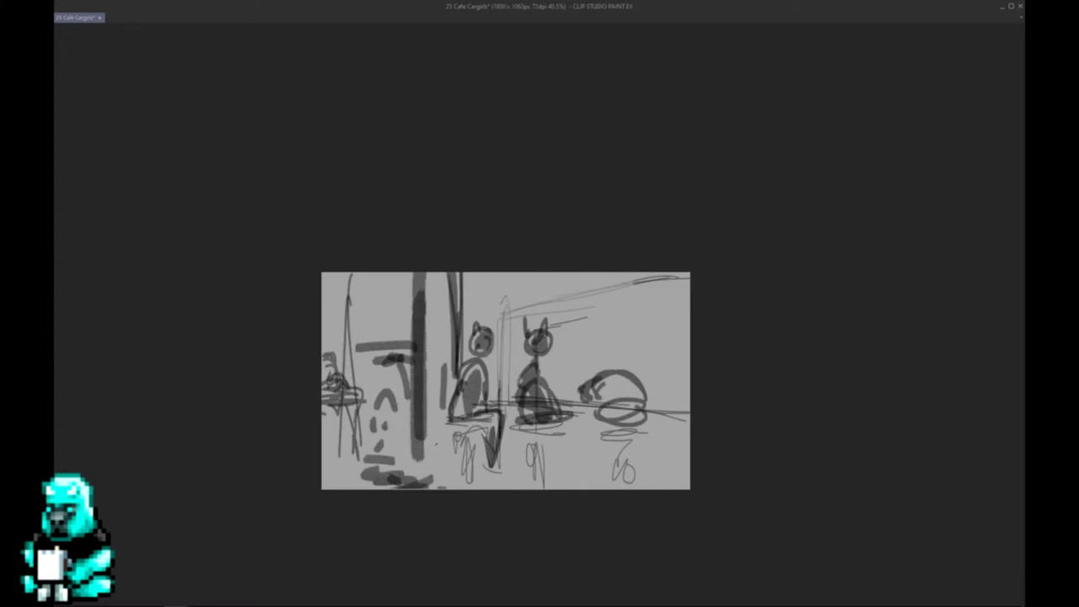
# - Shade the curled figure on the right seat, undoing the extra strokes over the left post and around the seated pair
pyautogui.moveTo(342, 273)
pyautogui.mouseDown()
pyautogui.moveTo(337, 359)
pyautogui.moveTo(329, 279)
pyautogui.moveTo(356, 291)
pyautogui.moveTo(361, 378)
pyautogui.mouseUp()
pyautogui.hotkey('ctrl', 'z')
pyautogui.press(']')
pyautogui.hotkey('ctrl', 'z')
pyautogui.moveTo(605, 382)
pyautogui.mouseDown()
pyautogui.moveTo(624, 409)
pyautogui.moveTo(643, 389)
pyautogui.mouseUp()
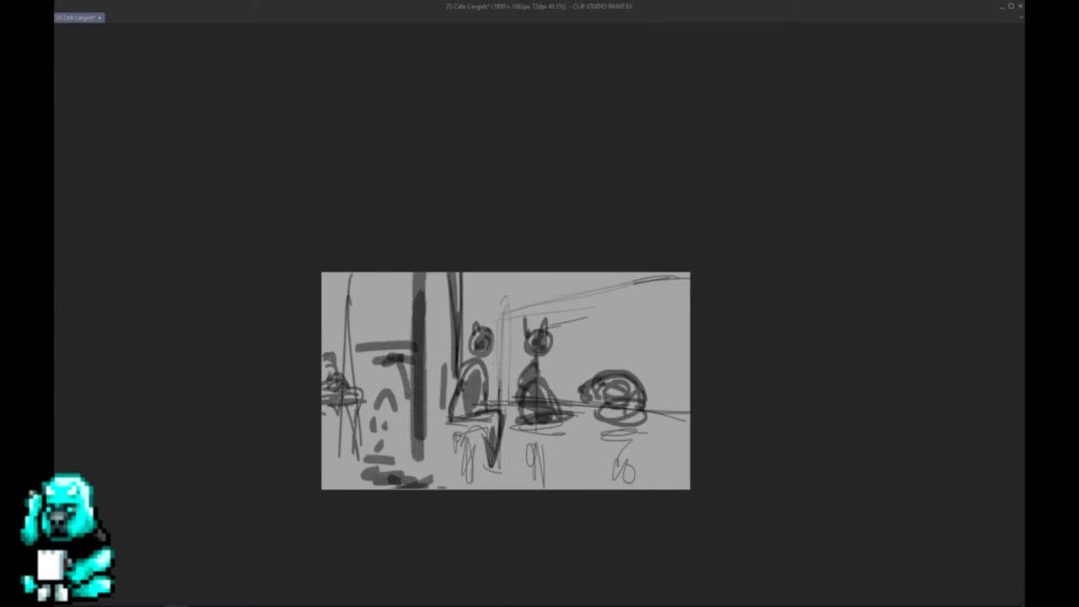
pyautogui.moveTo(506, 318); pyautogui.dragTo(526, 398)
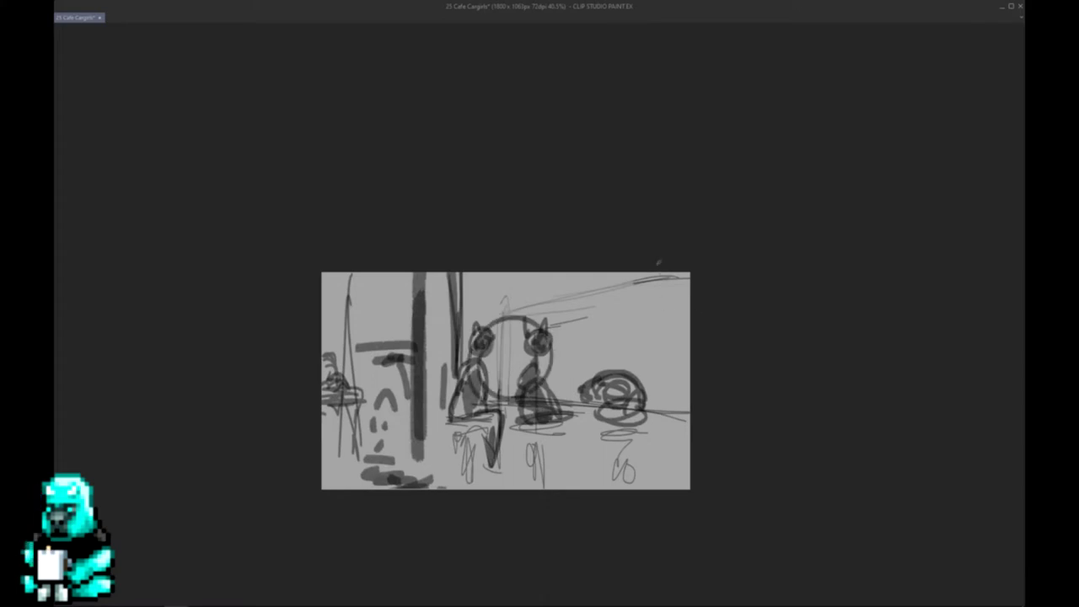
pyautogui.hotkey('ctrl', 'z')
# - Block in dark strokes between and above the two seated figures
pyautogui.moveTo(503, 318); pyautogui.dragTo(507, 390)
pyautogui.moveTo(516, 322); pyautogui.dragTo(506, 371)
pyautogui.moveTo(472, 277)
pyautogui.mouseDown()
pyautogui.moveTo(477, 319)
pyautogui.moveTo(509, 320)
pyautogui.mouseUp()
# - Set the colour to a mid blue with hue 207 and paint the window area around the two seated figures
pyautogui.press('Tab')
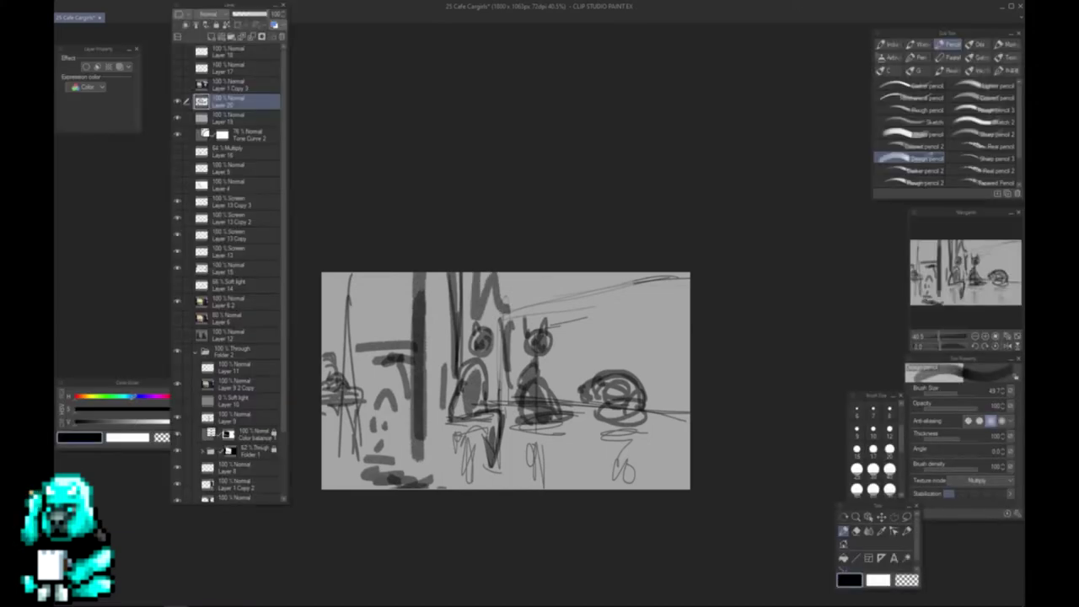
pyautogui.click(132, 396)
pyautogui.click(136, 409)
pyautogui.click(131, 420)
pyautogui.moveTo(465, 273)
pyautogui.mouseDown()
pyautogui.moveTo(469, 360)
pyautogui.moveTo(501, 329)
pyautogui.mouseUp()
pyautogui.moveTo(506, 285)
pyautogui.mouseDown()
pyautogui.moveTo(500, 384)
pyautogui.moveTo(519, 389)
pyautogui.mouseUp()
pyautogui.moveTo(524, 270)
pyautogui.mouseDown()
pyautogui.moveTo(532, 322)
pyautogui.moveTo(553, 312)
pyautogui.mouseUp()
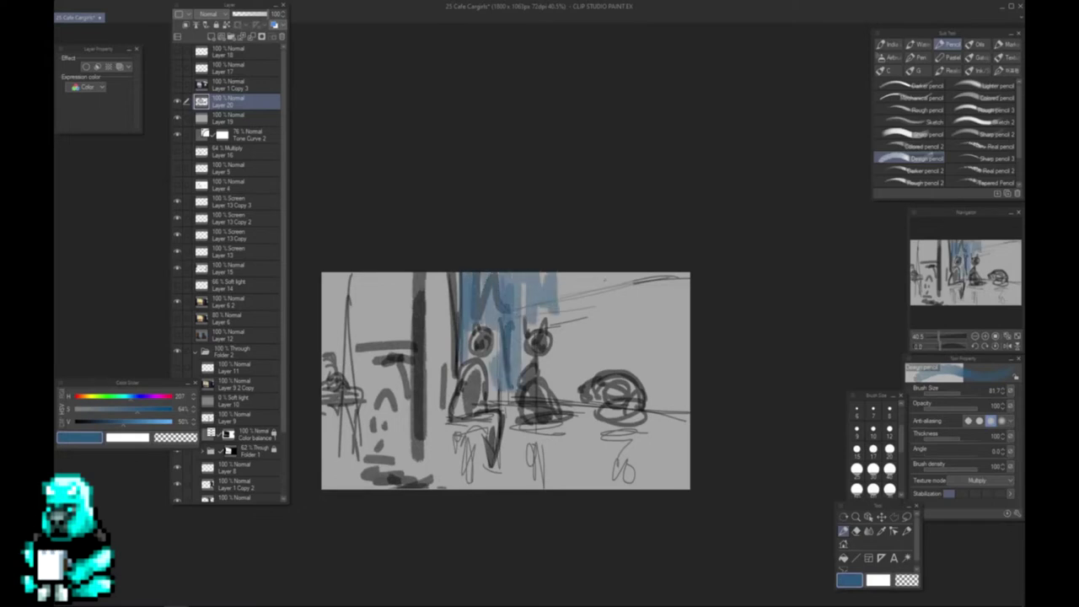
# - Enlarge the brush and fill the remaining window background above and around the curled figure with blue
pyautogui.press(']')
pyautogui.moveTo(603, 275)
pyautogui.mouseDown()
pyautogui.moveTo(604, 324)
pyautogui.moveTo(628, 363)
pyautogui.mouseUp()
pyautogui.moveTo(634, 275)
pyautogui.mouseDown()
pyautogui.moveTo(637, 354)
pyautogui.moveTo(658, 367)
pyautogui.mouseUp()
pyautogui.moveTo(670, 274); pyautogui.dragTo(673, 398)
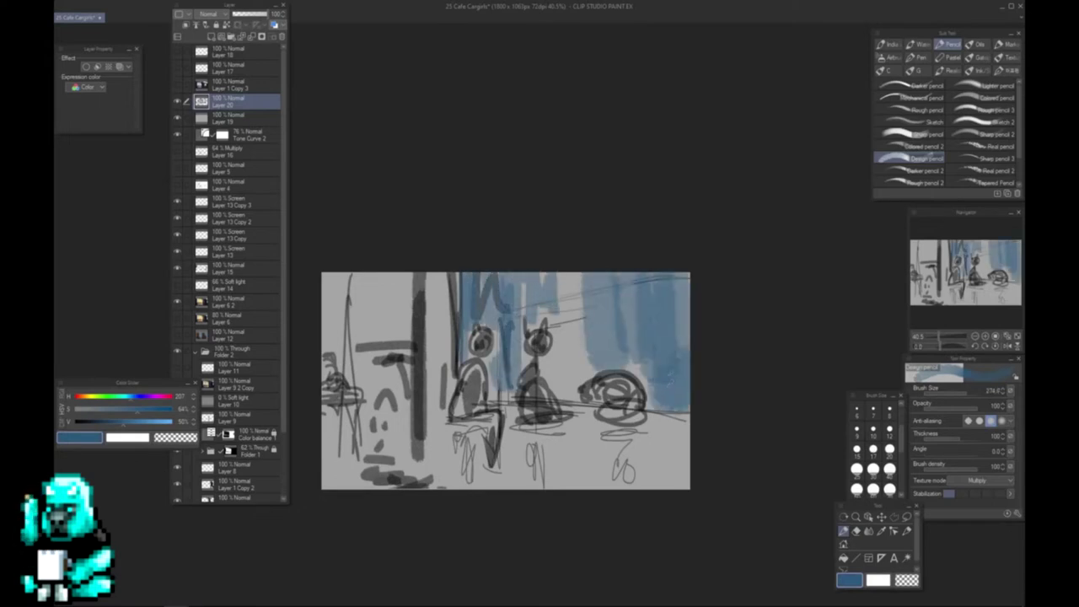
pyautogui.moveTo(624, 307); pyautogui.dragTo(650, 371)
pyautogui.moveTo(590, 273); pyautogui.dragTo(582, 379)
pyautogui.moveTo(560, 337); pyautogui.dragTo(552, 388)
pyautogui.moveTo(560, 275)
pyautogui.mouseDown()
pyautogui.moveTo(570, 337)
pyautogui.moveTo(542, 318)
pyautogui.mouseUp()
pyautogui.moveTo(600, 274); pyautogui.dragTo(624, 305)
pyautogui.moveTo(643, 276)
pyautogui.mouseDown()
pyautogui.moveTo(666, 319)
pyautogui.moveTo(675, 411)
pyautogui.moveTo(694, 393)
pyautogui.mouseUp()
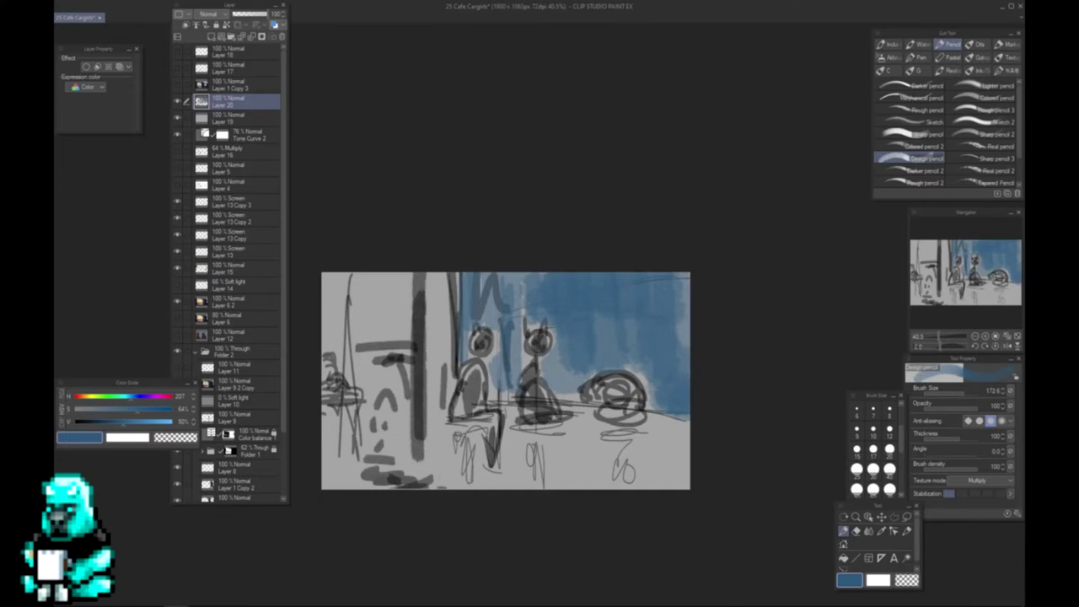
# - Set the colour to a muted orange-brown with hue 21 and tint the left figure's head and body
pyautogui.click(82, 397)
pyautogui.moveTo(122, 424); pyautogui.dragTo(130, 423)
pyautogui.click(112, 410)
pyautogui.click(139, 423)
pyautogui.moveTo(492, 342); pyautogui.dragTo(487, 349)
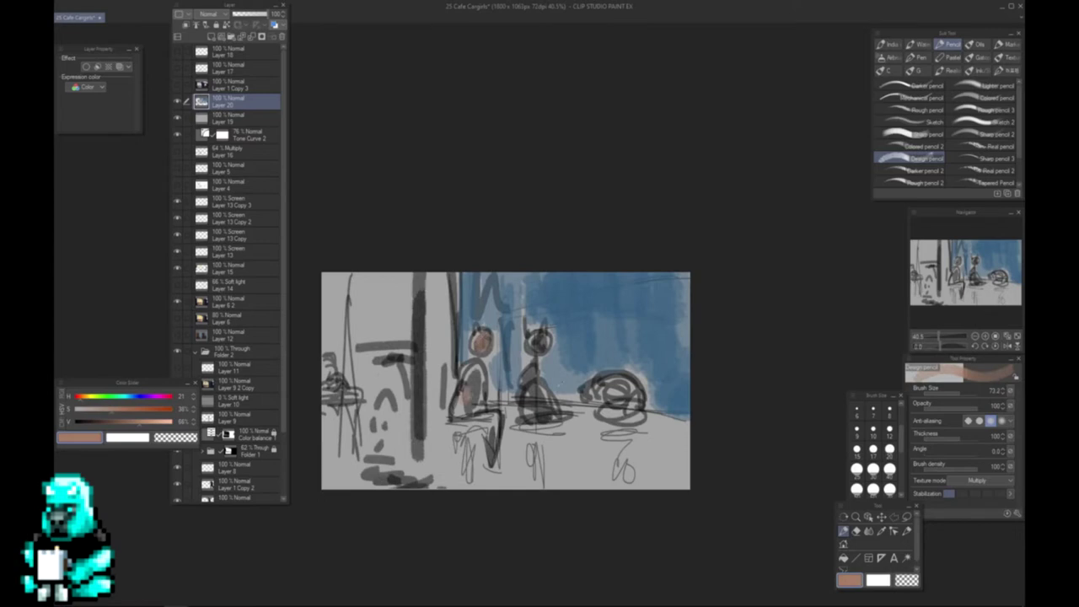
# - Paint muted blue patches on the ground below the seats with a colour sampled from the window
pyautogui.moveTo(575, 428); pyautogui.dragTo(612, 435)
pyautogui.keyDown('alt'); pyautogui.click(582, 380); pyautogui.keyUp('alt')
pyautogui.moveTo(585, 429)
pyautogui.mouseDown()
pyautogui.moveTo(577, 464)
pyautogui.moveTo(512, 459)
pyautogui.moveTo(679, 447)
pyautogui.mouseUp()
# - Check the rainy street crossing reference photos for the umbrellas and wet ground
pyautogui.hotkey('alt', 'Tab')
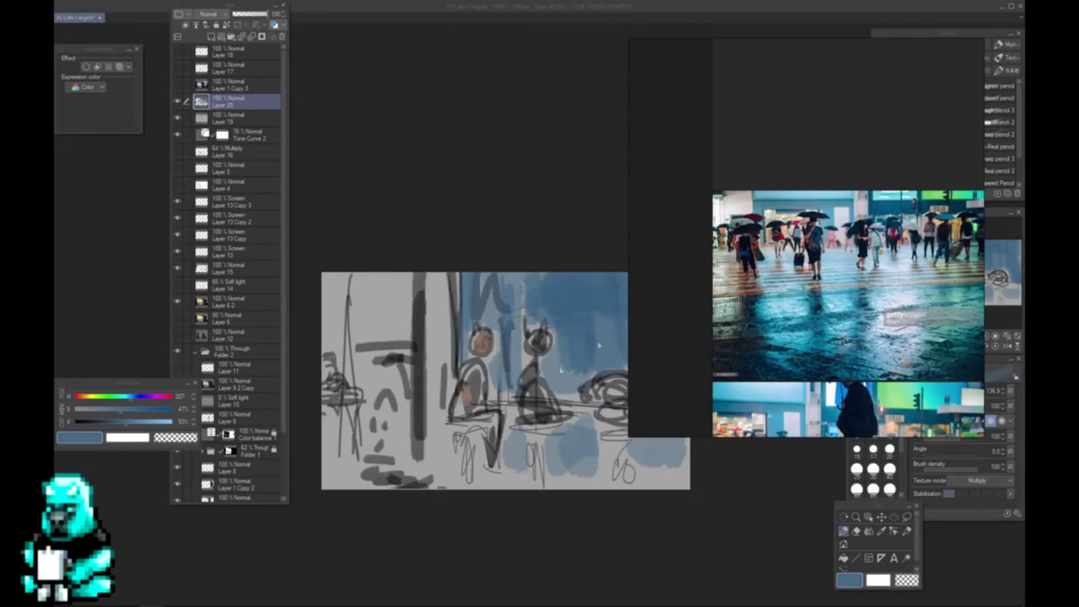
pyautogui.scroll(-1, 786, 308)
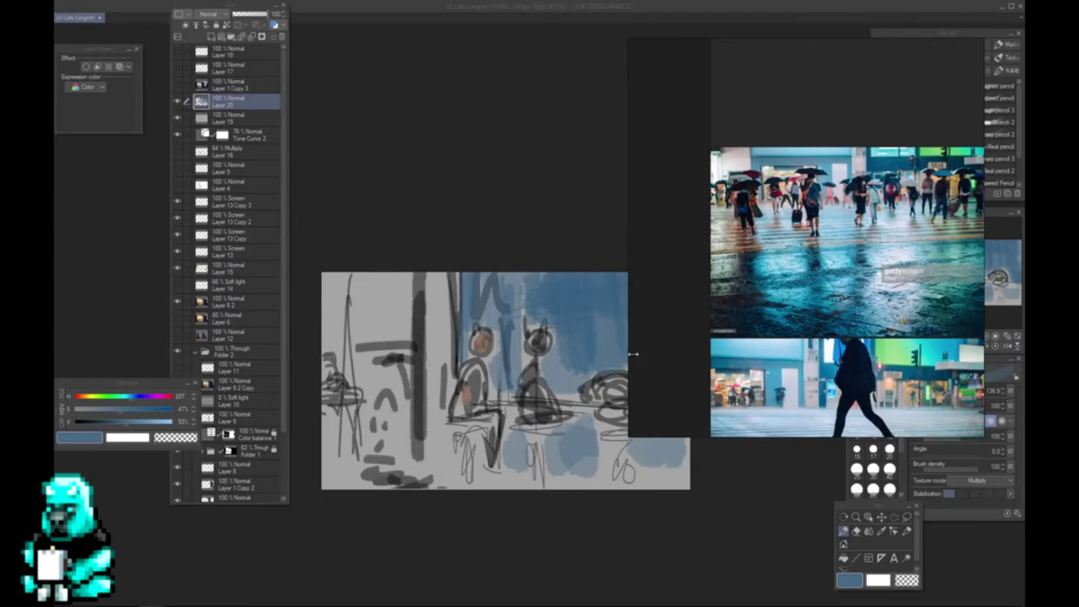
pyautogui.click(580, 340)
# - Sketch a black umbrella with a small figure beneath it in the blue area above the curled figure
pyautogui.keyDown('ctrl'); pyautogui.keyDown('alt'); pyautogui.moveTo(580, 338); pyautogui.dragTo(601, 322); pyautogui.keyUp('alt'); pyautogui.keyUp('ctrl')
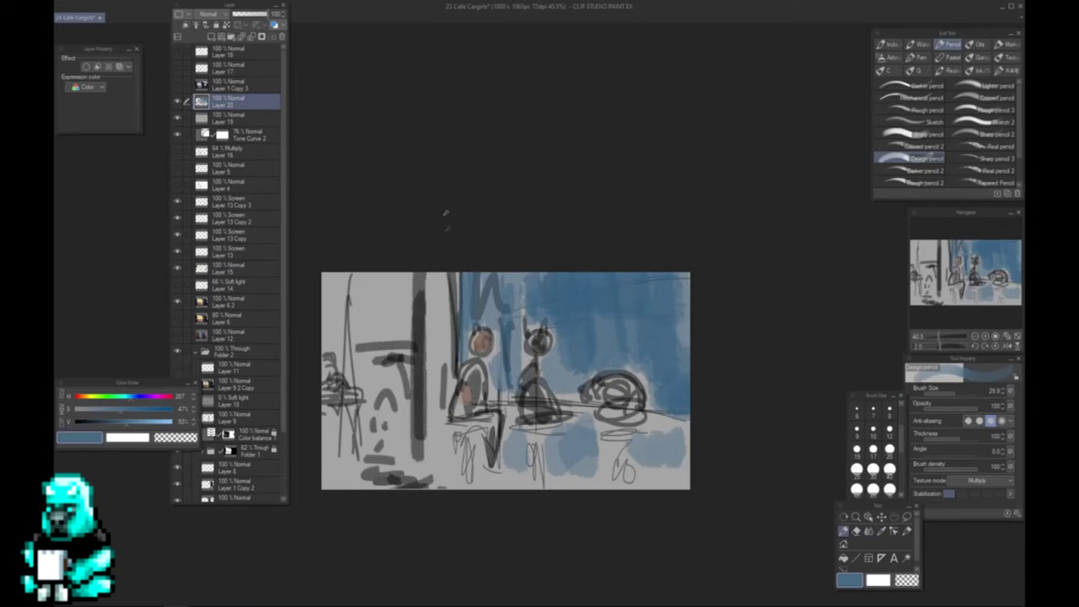
pyautogui.press('d')
pyautogui.moveTo(601, 329)
pyautogui.keyDown('ctrl'); pyautogui.keyDown('alt'); pyautogui.mouseDown()
pyautogui.moveTo(592, 322)
pyautogui.moveTo(609, 305)
pyautogui.mouseUp(); pyautogui.keyUp('alt'); pyautogui.keyUp('ctrl')
pyautogui.hotkey('ctrl', 'z')
pyautogui.moveTo(623, 321)
pyautogui.mouseDown()
pyautogui.moveTo(622, 335)
pyautogui.moveTo(638, 293)
pyautogui.mouseUp()
pyautogui.moveTo(590, 322)
pyautogui.mouseDown()
pyautogui.moveTo(651, 295)
pyautogui.moveTo(671, 312)
pyautogui.moveTo(583, 335)
pyautogui.mouseUp()
pyautogui.moveTo(605, 295); pyautogui.dragTo(658, 283)
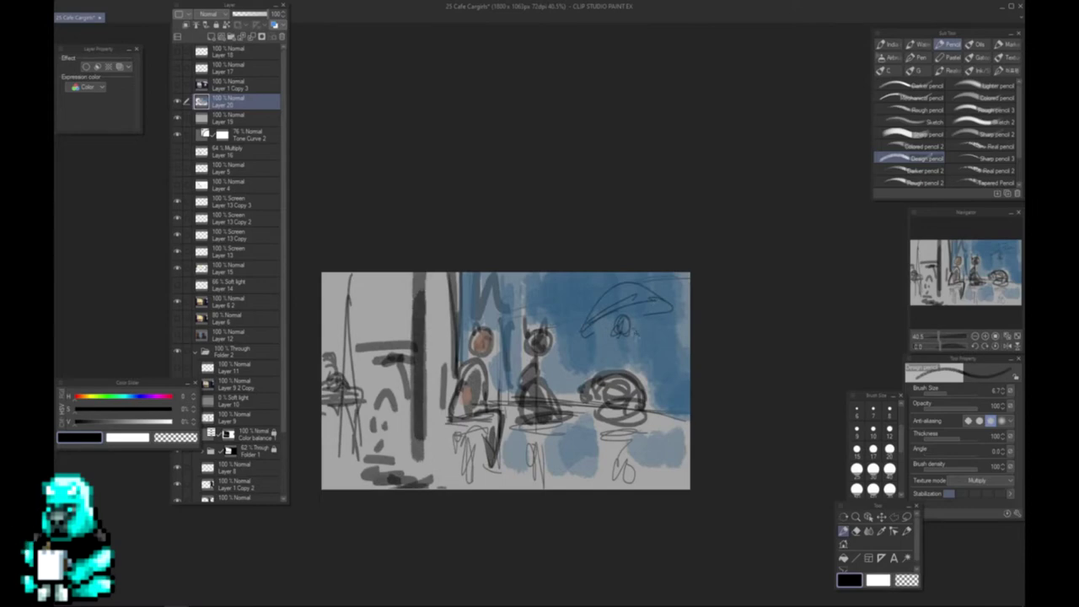
pyautogui.moveTo(617, 346); pyautogui.dragTo(629, 359)
pyautogui.moveTo(617, 346)
pyautogui.mouseDown()
pyautogui.moveTo(598, 357)
pyautogui.moveTo(647, 357)
pyautogui.moveTo(617, 364)
pyautogui.mouseUp()
pyautogui.moveTo(614, 347)
pyautogui.mouseDown()
pyautogui.moveTo(630, 366)
pyautogui.moveTo(635, 348)
pyautogui.mouseUp()
# - Shade the small figure under the umbrella with dark tones sampled from the sketch
pyautogui.keyDown('alt'); pyautogui.click(633, 346); pyautogui.keyUp('alt')
pyautogui.keyDown('alt'); pyautogui.click(632, 345); pyautogui.keyUp('alt')
pyautogui.keyDown('alt'); pyautogui.click(632, 346); pyautogui.keyUp('alt')
pyautogui.moveTo(632, 356)
pyautogui.mouseDown()
pyautogui.moveTo(606, 323)
pyautogui.moveTo(661, 310)
pyautogui.moveTo(630, 292)
pyautogui.mouseUp()
pyautogui.keyDown('alt'); pyautogui.click(631, 306); pyautogui.keyUp('alt')
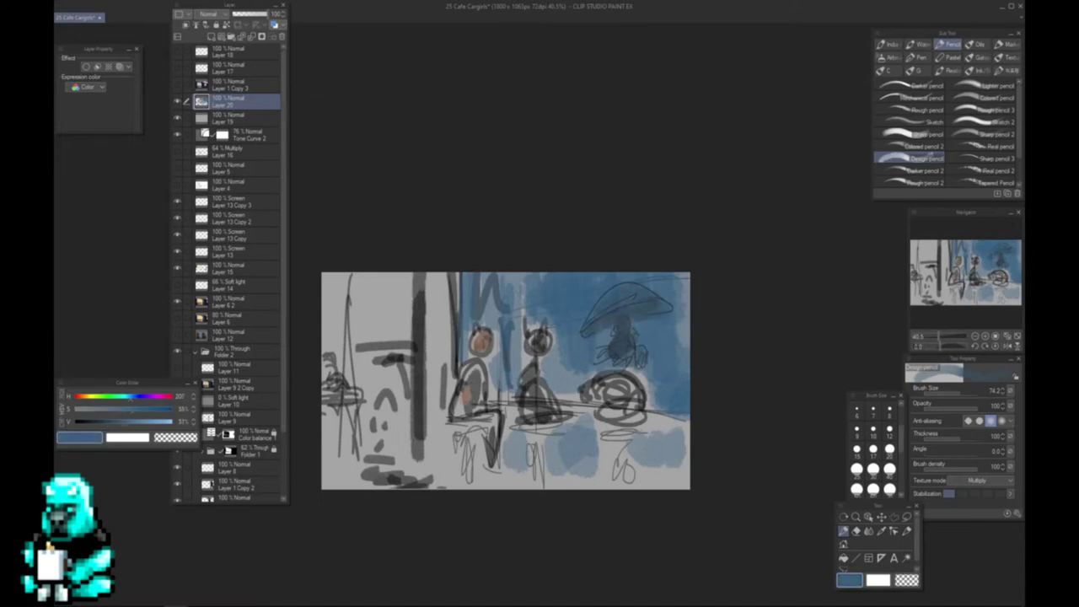
# - Darken the umbrella's canopy in black and add a white highlight along its left edge
pyautogui.press('d')
pyautogui.moveTo(604, 302); pyautogui.dragTo(583, 327)
pyautogui.press('x')
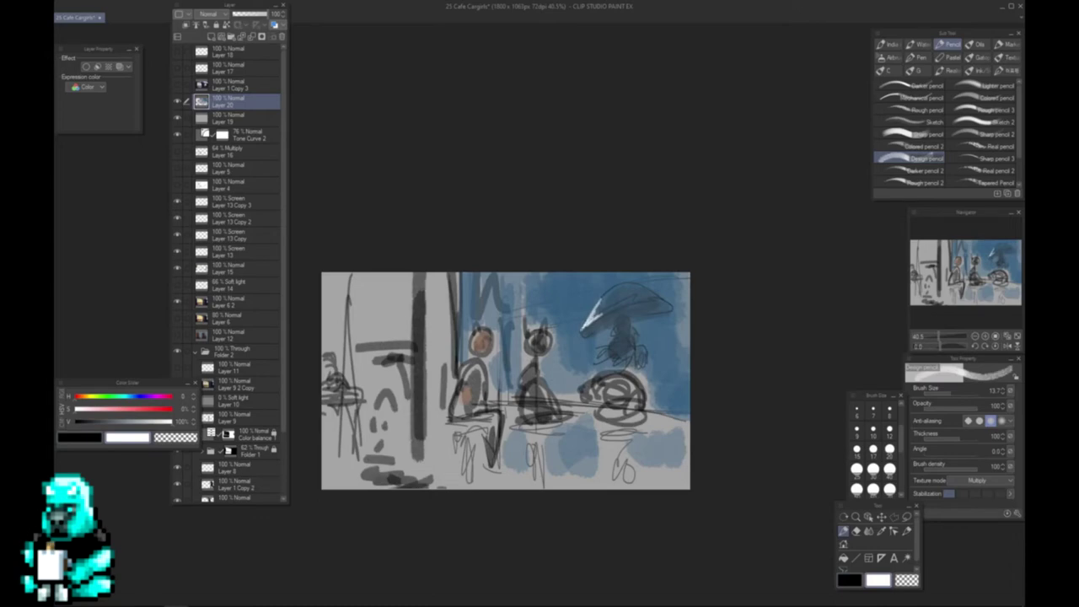
pyautogui.moveTo(594, 324)
pyautogui.mouseDown()
pyautogui.moveTo(506, 395)
pyautogui.moveTo(485, 296)
pyautogui.mouseUp()
pyautogui.hotkey('ctrl', 'z')
pyautogui.moveTo(469, 371)
pyautogui.mouseDown()
pyautogui.moveTo(544, 315)
pyautogui.moveTo(453, 402)
pyautogui.moveTo(490, 462)
pyautogui.mouseUp()
pyautogui.hotkey('ctrl', 'z')
pyautogui.moveTo(496, 347)
pyautogui.mouseDown()
pyautogui.moveTo(599, 430)
pyautogui.moveTo(474, 446)
pyautogui.mouseUp()
pyautogui.hotkey('ctrl', 'z')
# - Enlarge the brush and block in the wall left of the thick pillar with greys sampled from the sketch
pyautogui.press(']')
pyautogui.keyDown('alt'); pyautogui.click(419, 308); pyautogui.keyUp('alt')
pyautogui.moveTo(408, 275)
pyautogui.mouseDown()
pyautogui.moveTo(406, 336)
pyautogui.moveTo(400, 279)
pyautogui.moveTo(389, 324)
pyautogui.moveTo(353, 295)
pyautogui.moveTo(331, 365)
pyautogui.mouseUp()
pyautogui.keyDown('alt'); pyautogui.click(393, 303); pyautogui.keyUp('alt')
pyautogui.moveTo(364, 422)
pyautogui.mouseDown()
pyautogui.moveTo(388, 455)
pyautogui.moveTo(432, 431)
pyautogui.mouseUp()
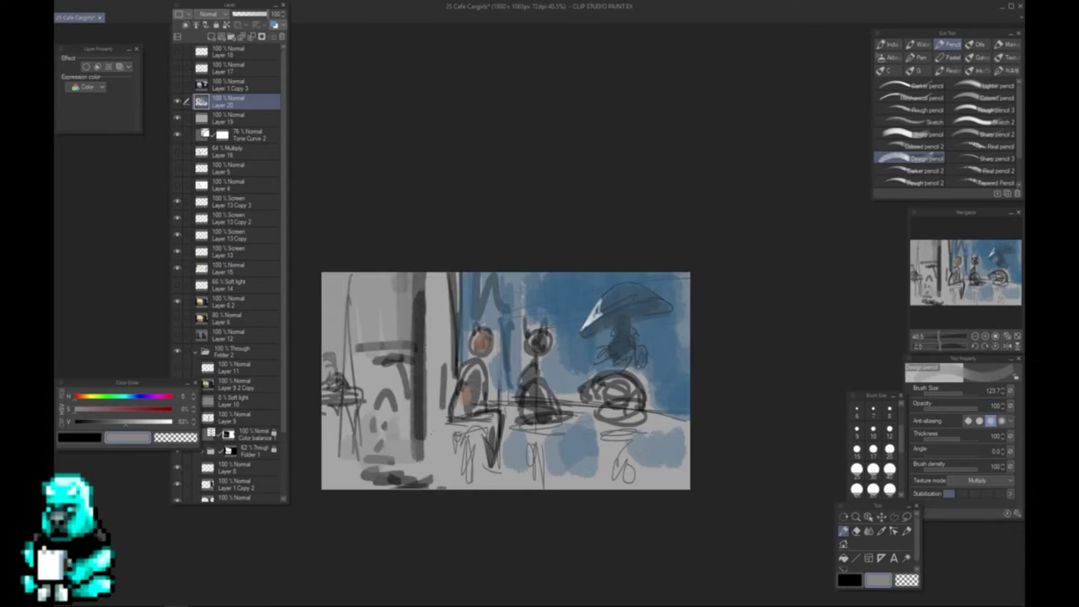
# - Hide the grey sketch layers and toggle Layer 1 Copy 3 to compare the original illustration with the paintover
pyautogui.press('Tab')
pyautogui.press('Tab')
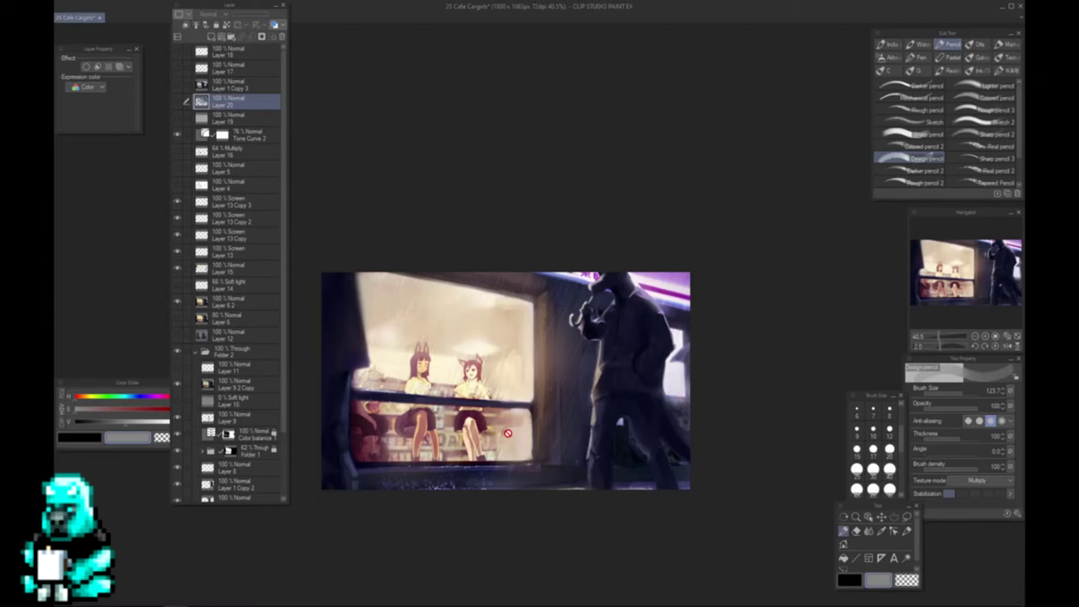
pyautogui.click(177, 86)
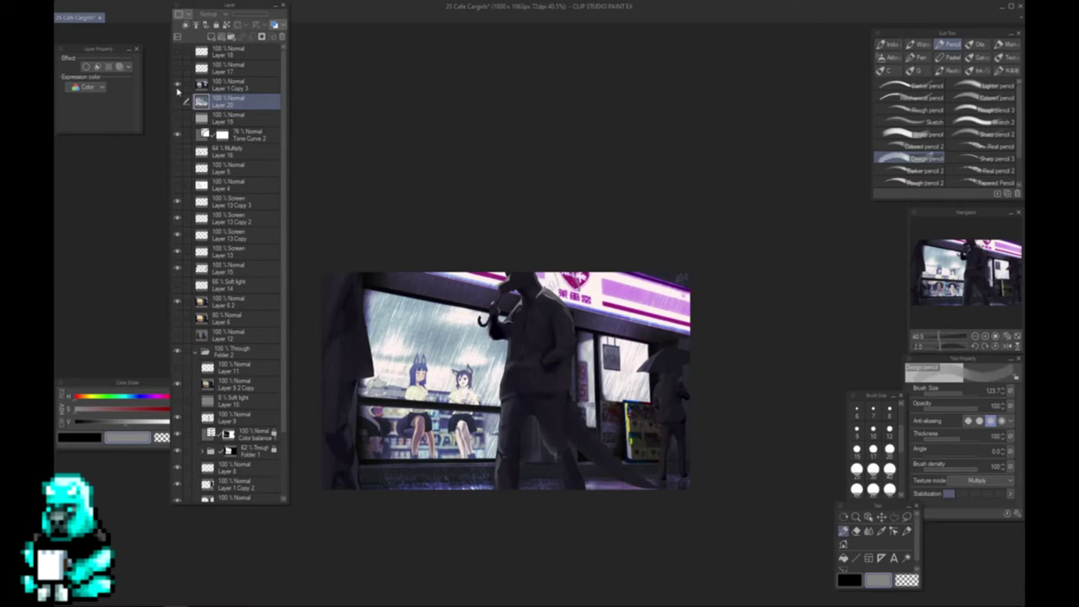
pyautogui.click(178, 85)
pyautogui.click(178, 85)
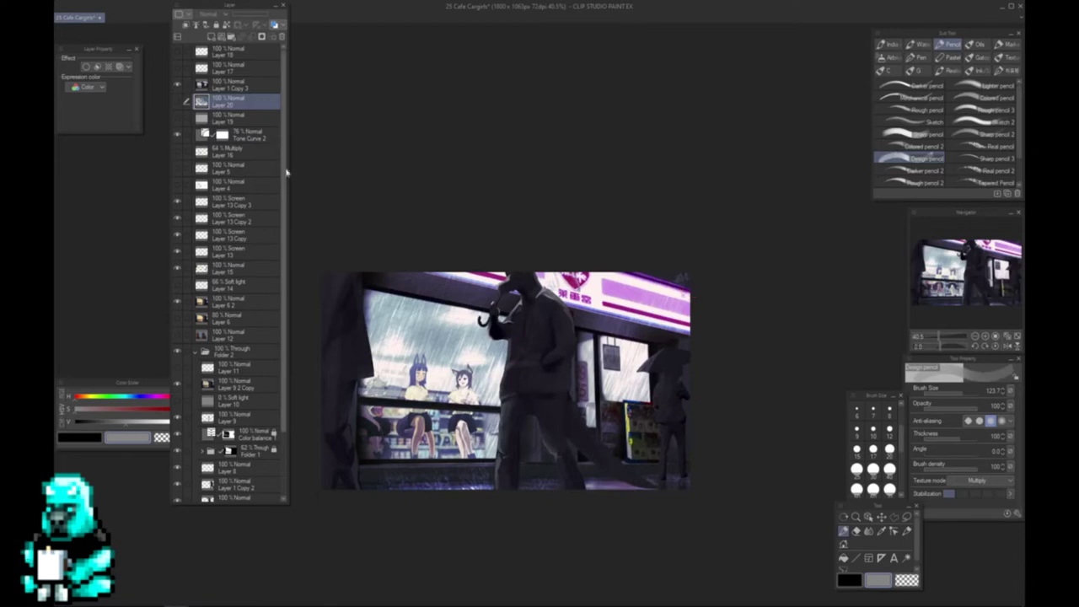
# - Review the artists' requests in the Newgrounds "Video paintovers for all!" thread and switch back to Clip Studio Paint
pyautogui.hotkey('alt', 'Tab')
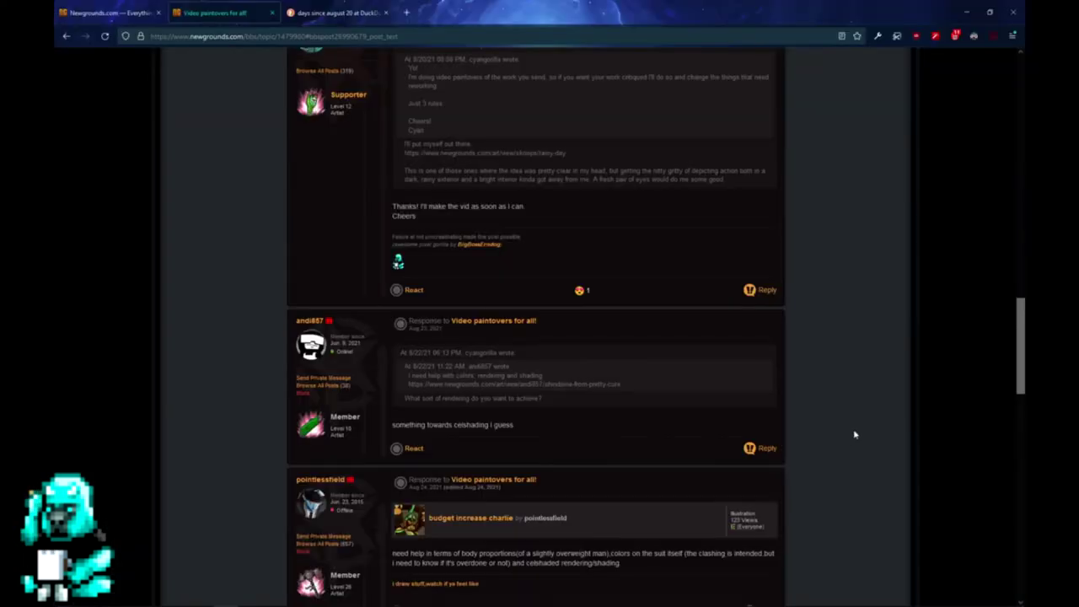
pyautogui.scroll(5, 843, 443)
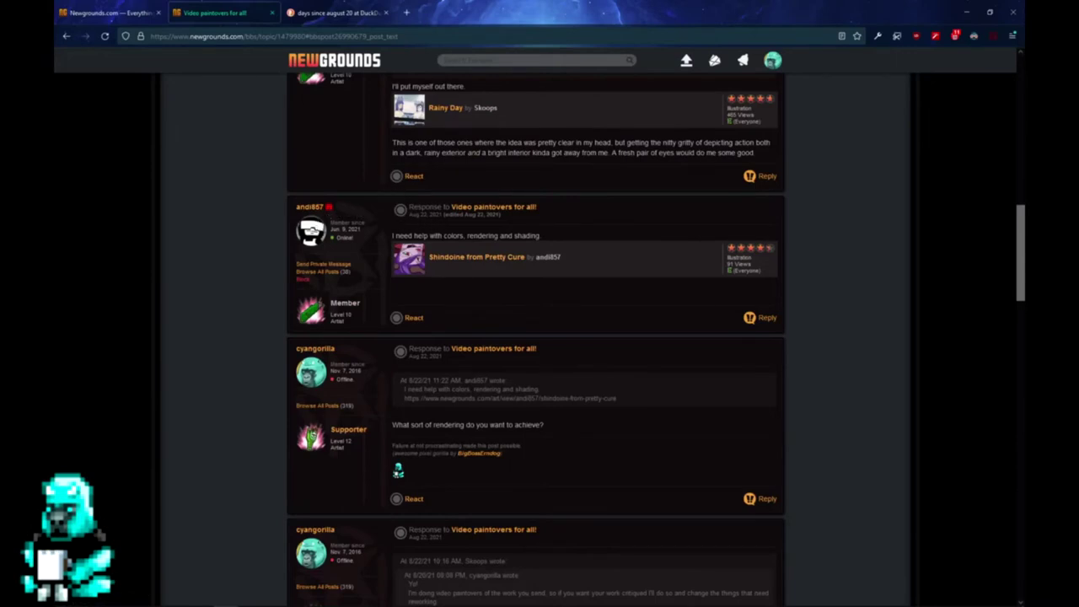
pyautogui.scroll(-5, 523, 236)
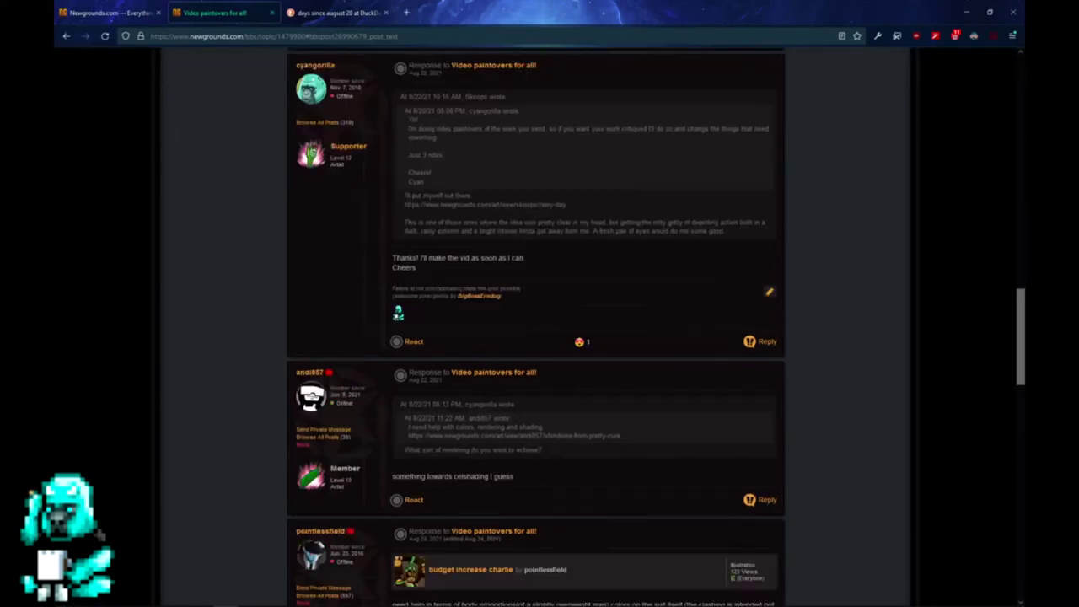
pyautogui.moveTo(342, 599)
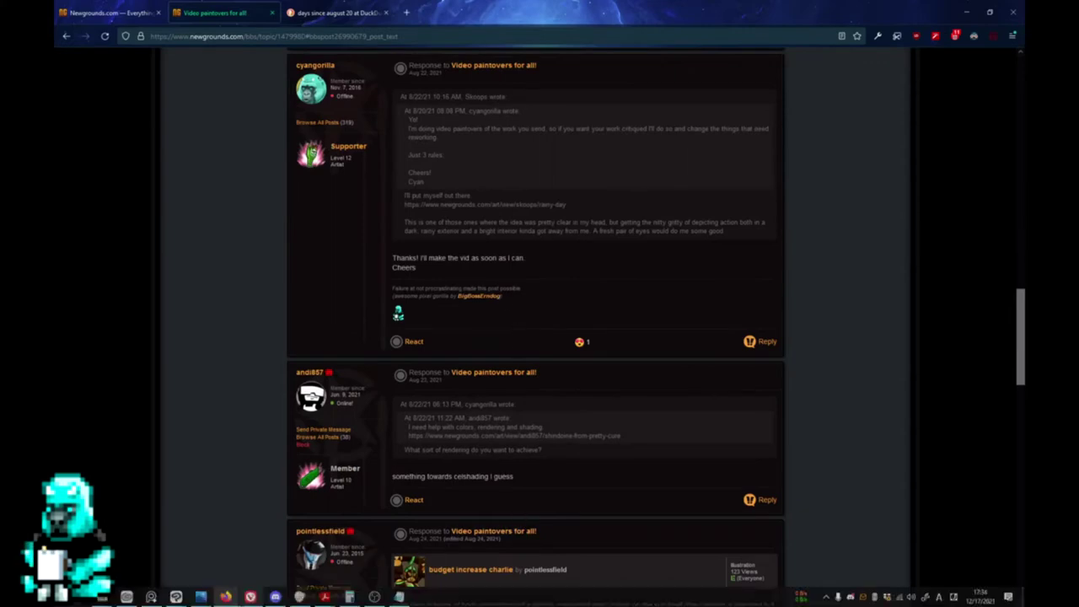
pyautogui.click(100, 599)
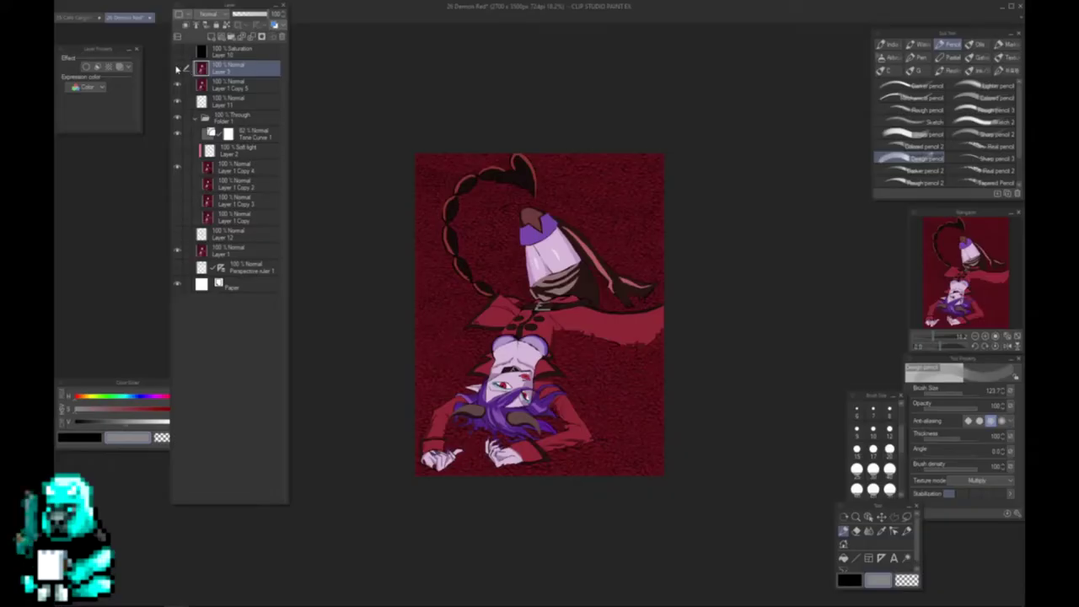
# - Merge the top artwork layer into Layer 1 Copy 5 and inspect the demon's face up close before viewing the whole illustration
pyautogui.hotkey('ctrl', 'e')
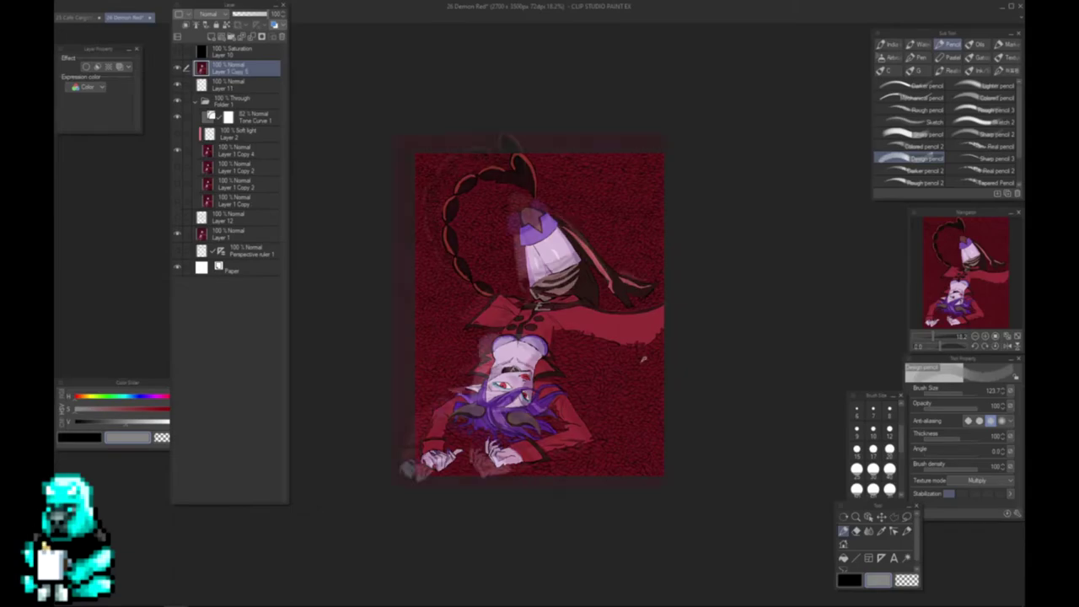
pyautogui.scroll(3, 643, 358)
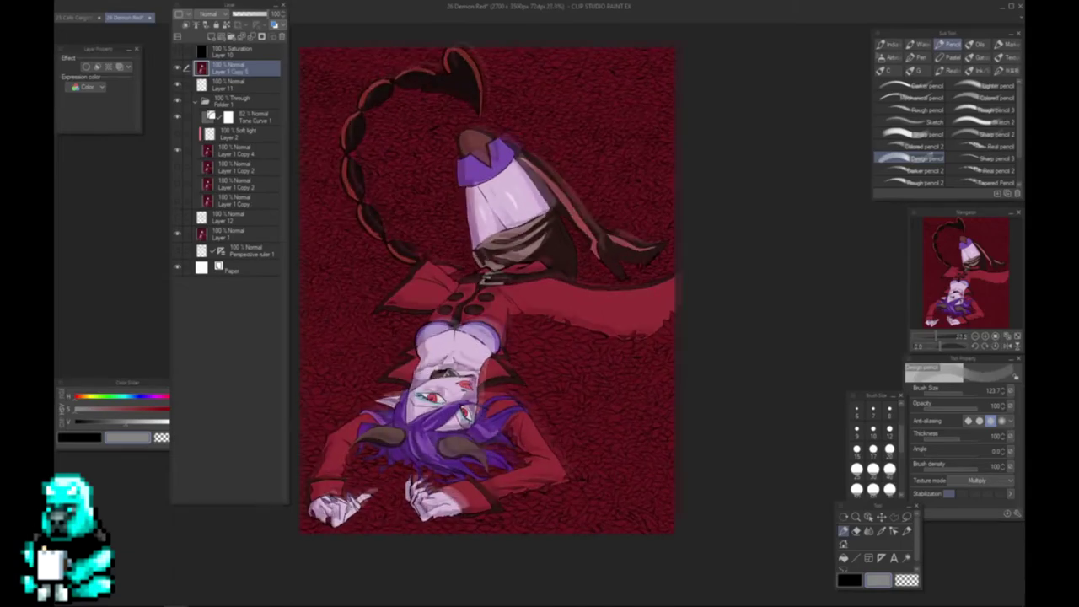
pyautogui.moveTo(643, 358); pyautogui.dragTo(711, 342)
pyautogui.scroll(2, 500, 421)
pyautogui.scroll(3, 540, 439)
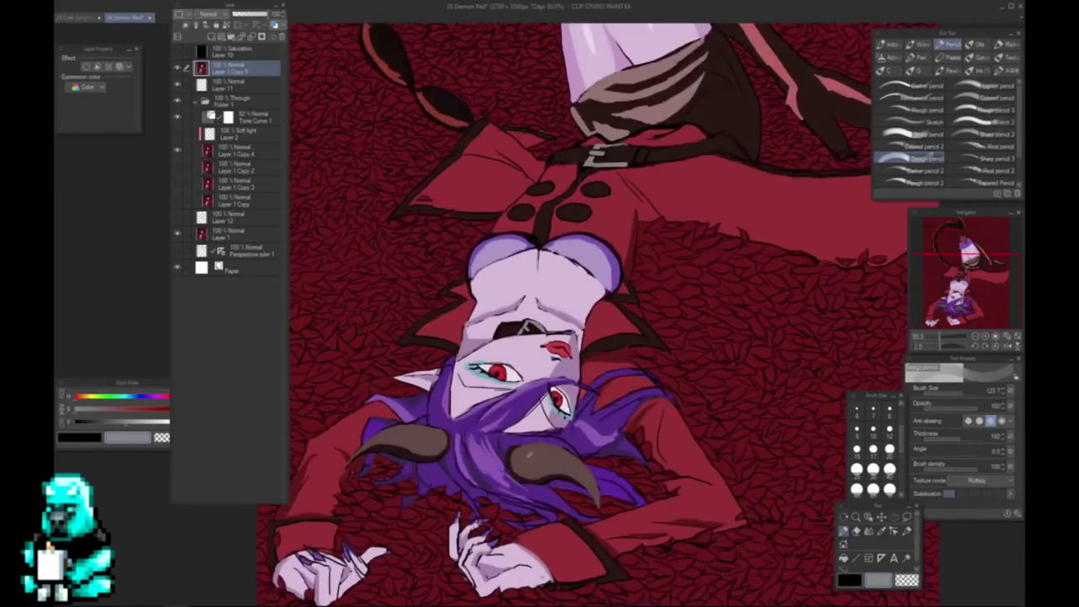
pyautogui.scroll(3, 539, 320)
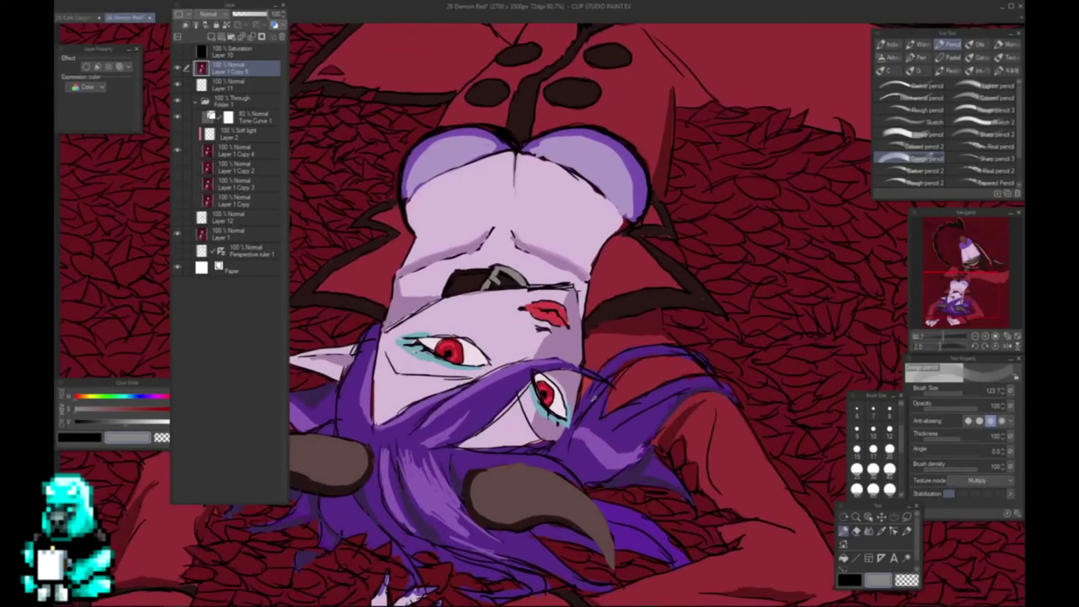
pyautogui.hotkey('ctrl', '0')
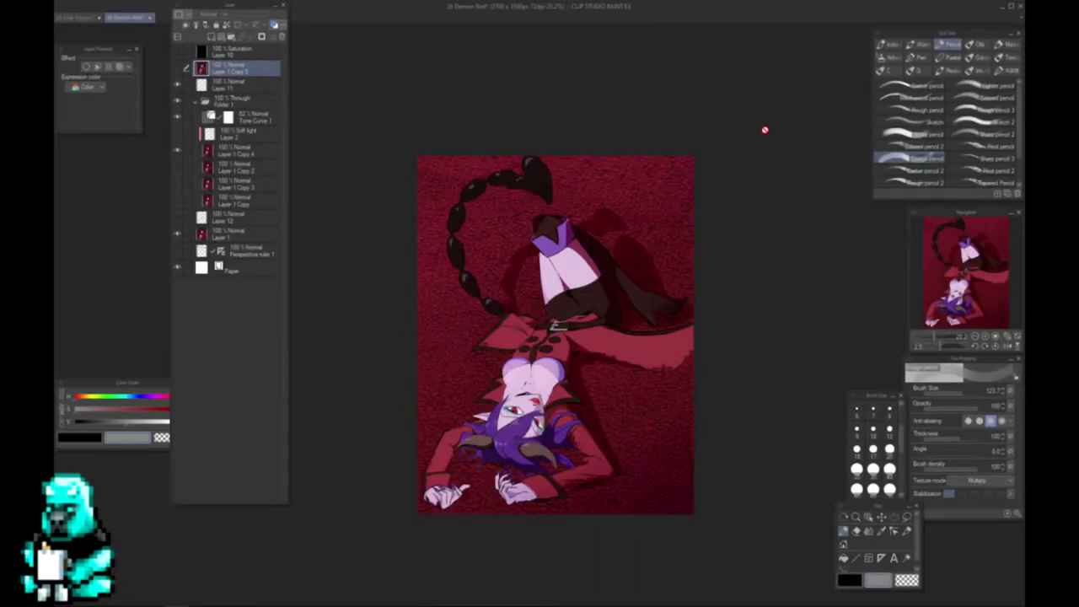
# - Toggle the visibility of Layer 1 Copy 5 to compare the flat-shaded demon illustration with the shadowed version beneath it
pyautogui.click(178, 67)
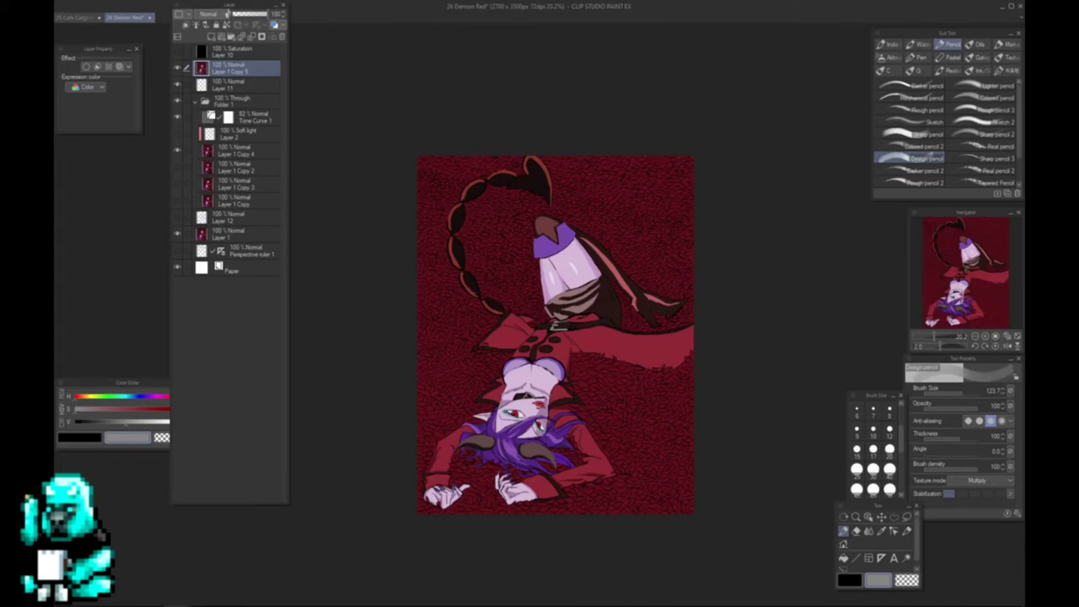
pyautogui.click(177, 69)
pyautogui.click(177, 69)
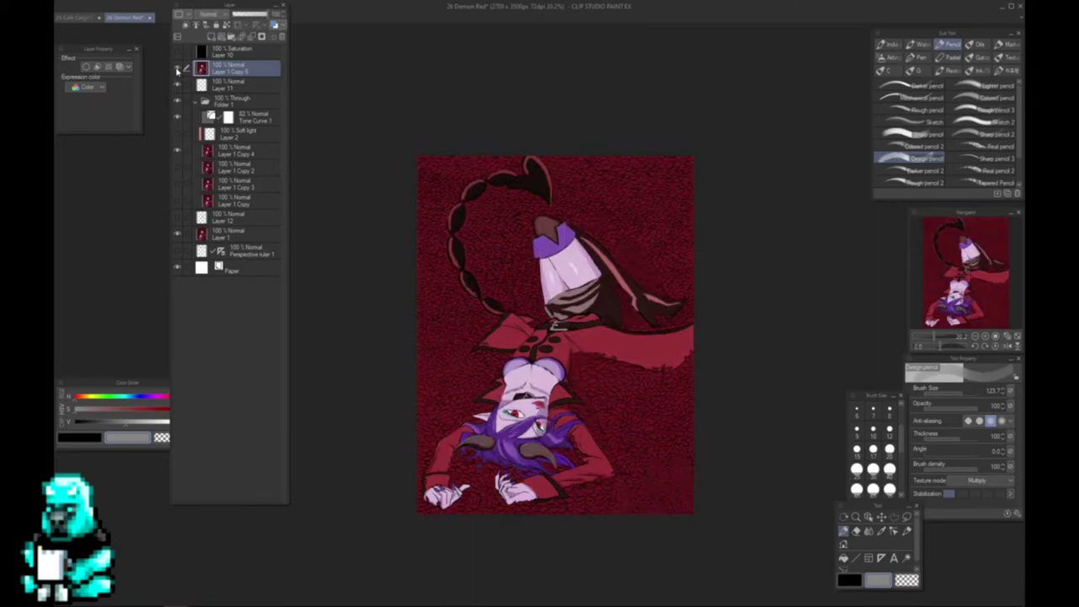
pyautogui.click(177, 69)
pyautogui.click(177, 69)
pyautogui.click(177, 69)
pyautogui.click(177, 68)
# - Sketch trial grey strokes over the demon's legs and knees with the Design pencil, using a smaller brush for the thighs
pyautogui.moveTo(584, 291)
pyautogui.mouseDown()
pyautogui.moveTo(597, 297)
pyautogui.moveTo(558, 291)
pyautogui.moveTo(622, 291)
pyautogui.mouseUp()
pyautogui.hotkey('ctrl', 'z')
pyautogui.hotkey('ctrl', 'z')
pyautogui.moveTo(546, 226)
pyautogui.mouseDown()
pyautogui.moveTo(585, 235)
pyautogui.moveTo(521, 251)
pyautogui.mouseUp()
pyautogui.hotkey('ctrl', 'z')
pyautogui.moveTo(594, 310)
pyautogui.mouseDown()
pyautogui.moveTo(570, 210)
pyautogui.moveTo(613, 229)
pyautogui.mouseUp()
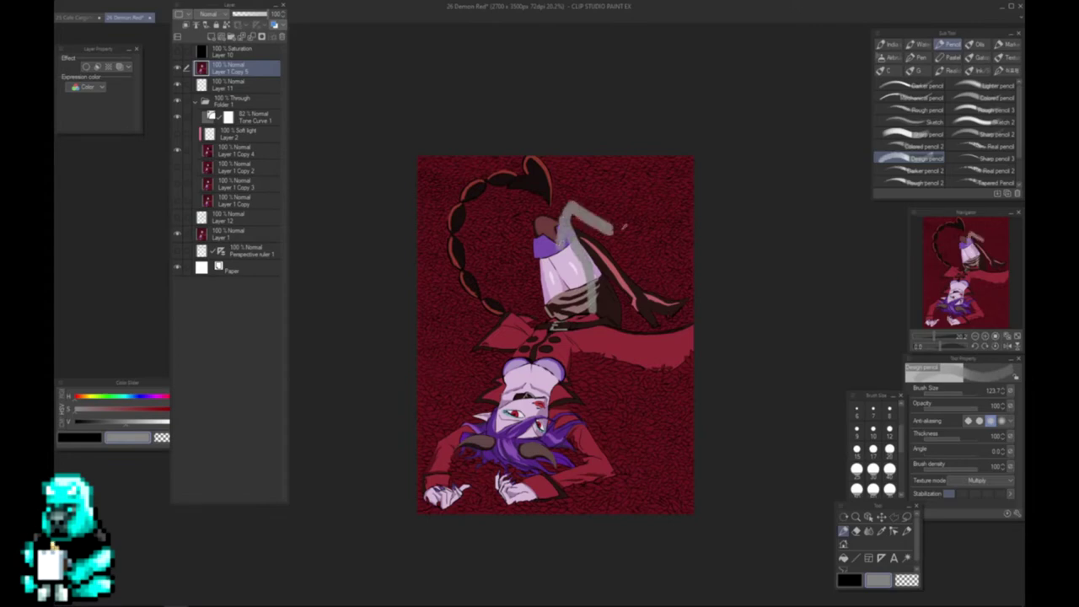
pyautogui.hotkey('ctrl', 'z')
pyautogui.moveTo(572, 272)
pyautogui.keyDown('ctrl'); pyautogui.keyDown('alt'); pyautogui.mouseDown()
pyautogui.moveTo(578, 284)
pyautogui.moveTo(554, 235)
pyautogui.moveTo(549, 253)
pyautogui.moveTo(553, 226)
pyautogui.mouseUp(); pyautogui.keyUp('alt'); pyautogui.keyUp('ctrl')
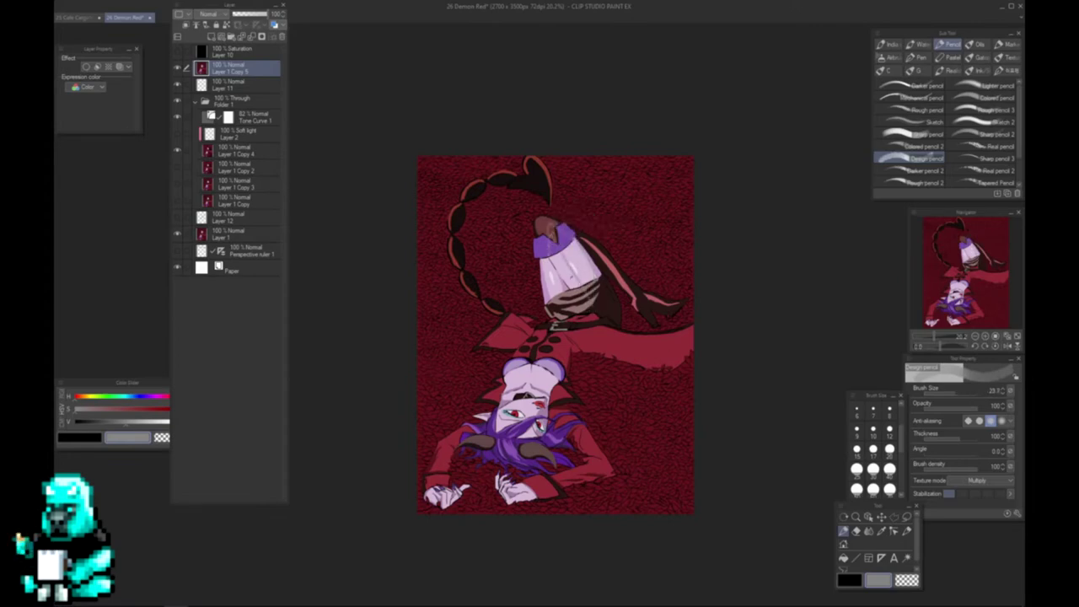
pyautogui.hotkey('ctrl', 'z')
pyautogui.moveTo(560, 256); pyautogui.dragTo(570, 283)
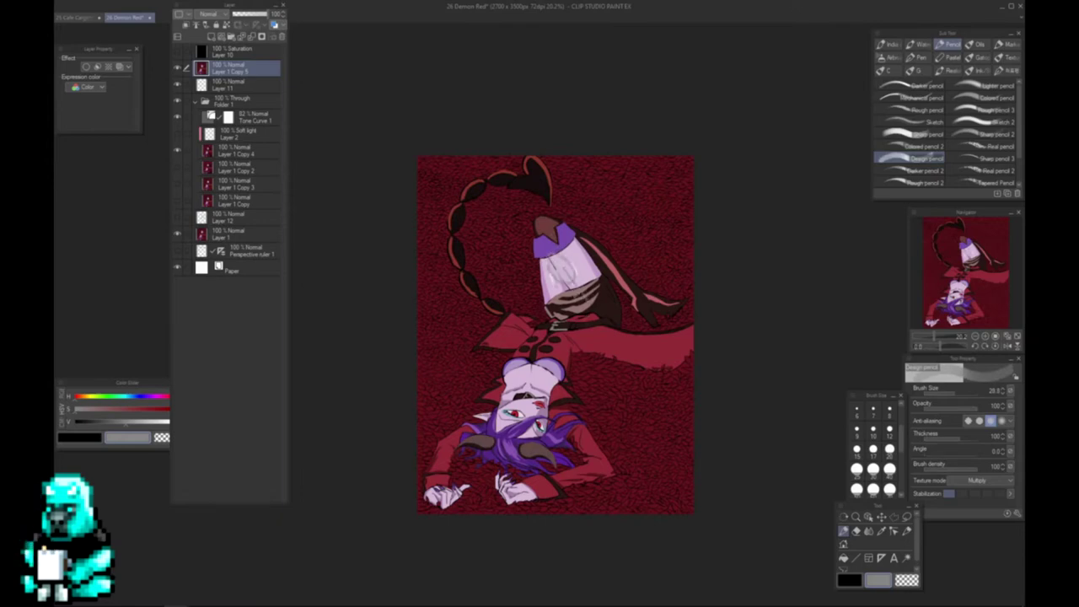
# - Pick a bright light blue and try strokes along the outer edge of the demon's legs
pyautogui.click(135, 396)
pyautogui.click(135, 409)
pyautogui.click(161, 421)
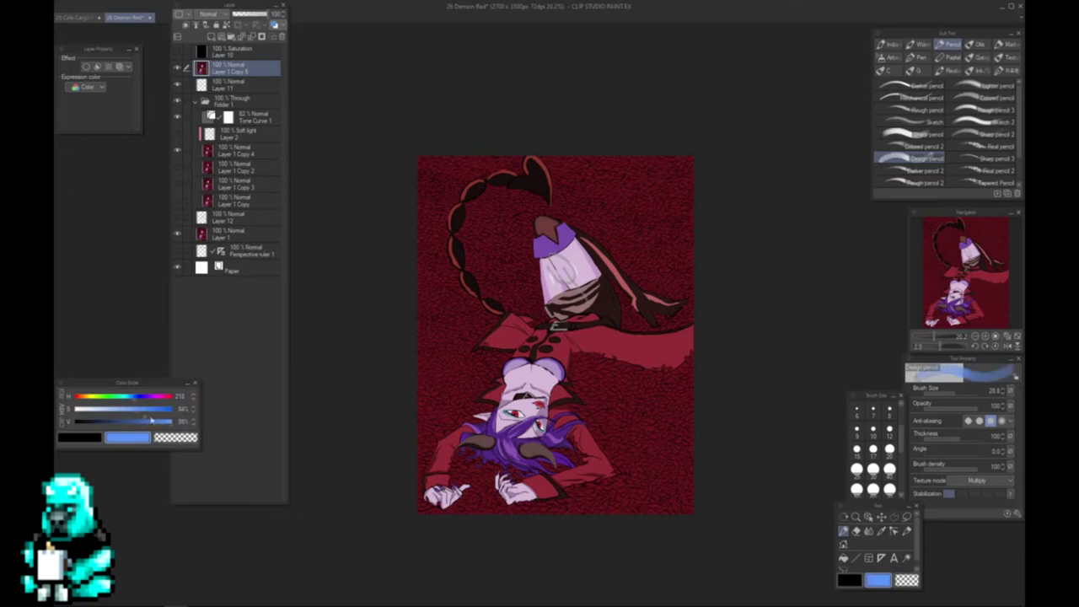
pyautogui.moveTo(594, 253)
pyautogui.mouseDown()
pyautogui.moveTo(579, 295)
pyautogui.moveTo(616, 228)
pyautogui.mouseUp()
pyautogui.hotkey('ctrl', 'z')
pyautogui.hotkey('ctrl', 'z')
pyautogui.hotkey('ctrl', 'z')
pyautogui.hotkey('ctrl', 'z')
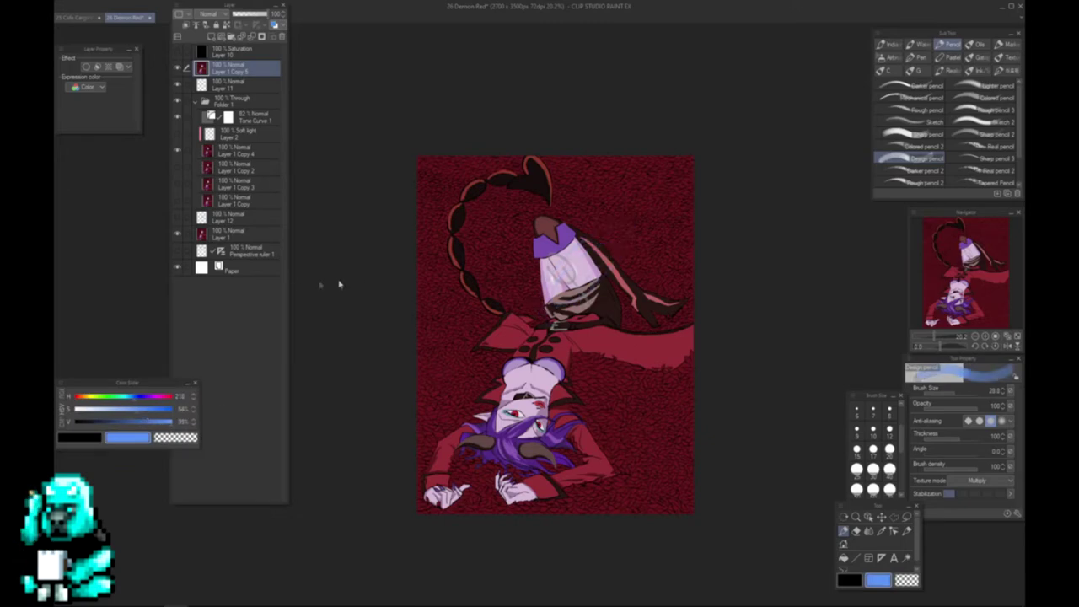
# - Change the drawing colour to a light green with hue 132 and try marks over the demon's thighs
pyautogui.click(112, 397)
pyautogui.moveTo(594, 230)
pyautogui.mouseDown()
pyautogui.moveTo(548, 312)
pyautogui.moveTo(582, 295)
pyautogui.mouseUp()
pyautogui.hotkey('ctrl', 'z')
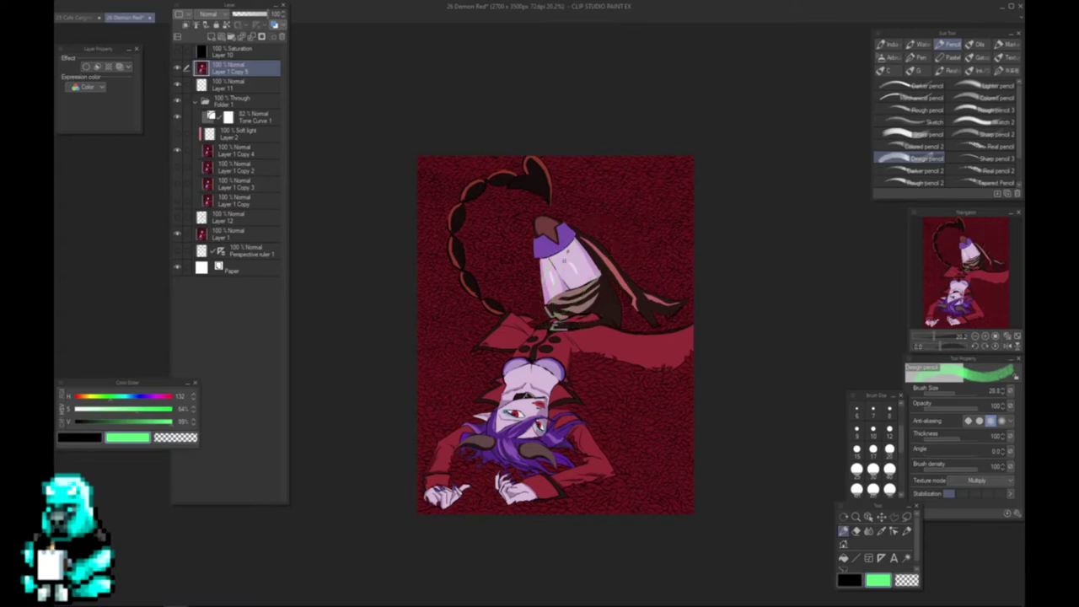
pyautogui.moveTo(544, 238)
pyautogui.mouseDown()
pyautogui.moveTo(550, 264)
pyautogui.moveTo(559, 252)
pyautogui.mouseUp()
pyautogui.hotkey('ctrl', 'z')
pyautogui.hotkey('ctrl', 'z')
pyautogui.hotkey('ctrl', 'z')
pyautogui.hotkey('ctrl', 'z')
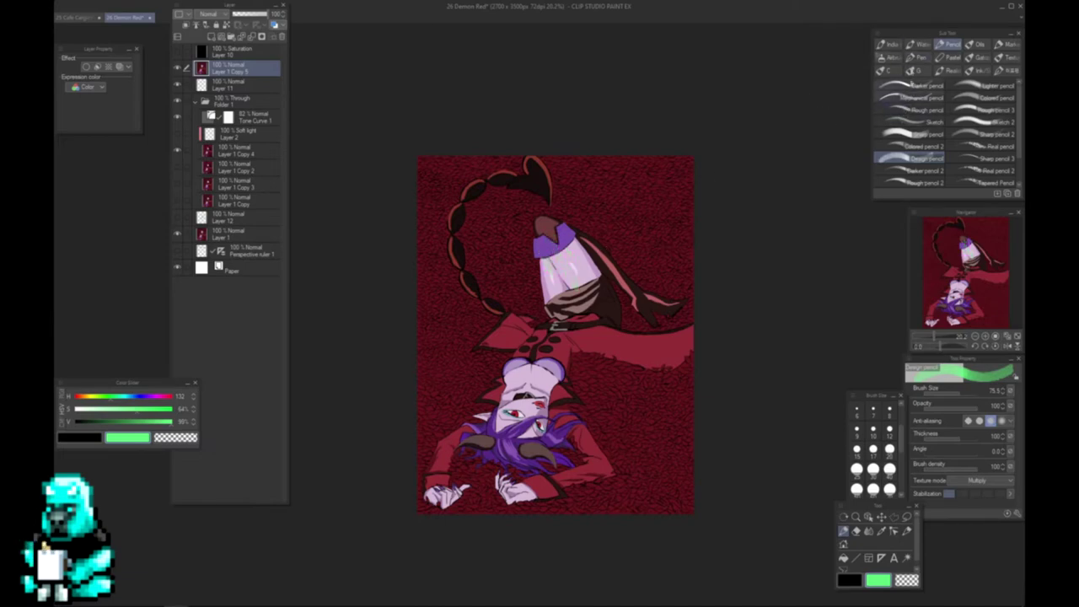
# - Choose the Hard airbrush, transfer the flat-shaded version into a new canvas and arrange it side by side with the Demon Red canvas
pyautogui.click(888, 59)
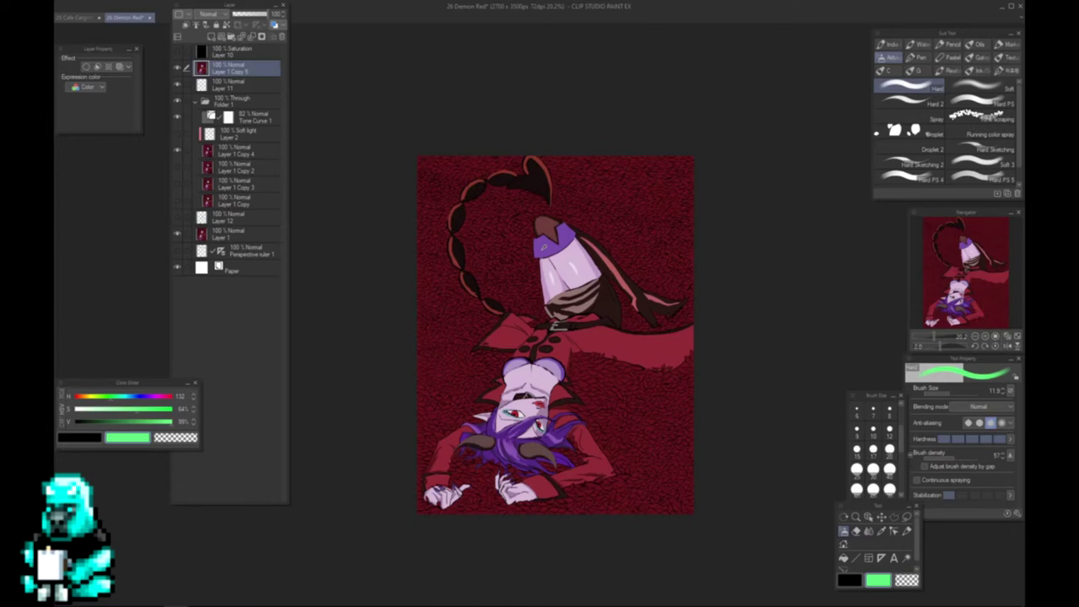
pyautogui.hotkey('ctrl', 'shift', 'n')
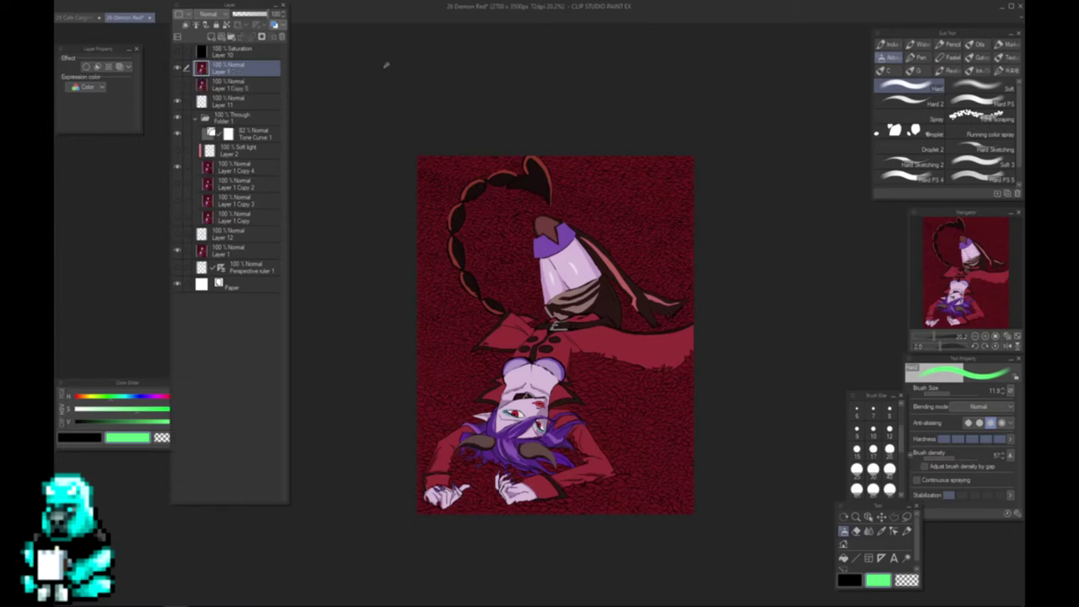
pyautogui.hotkey('ctrl', 'x')
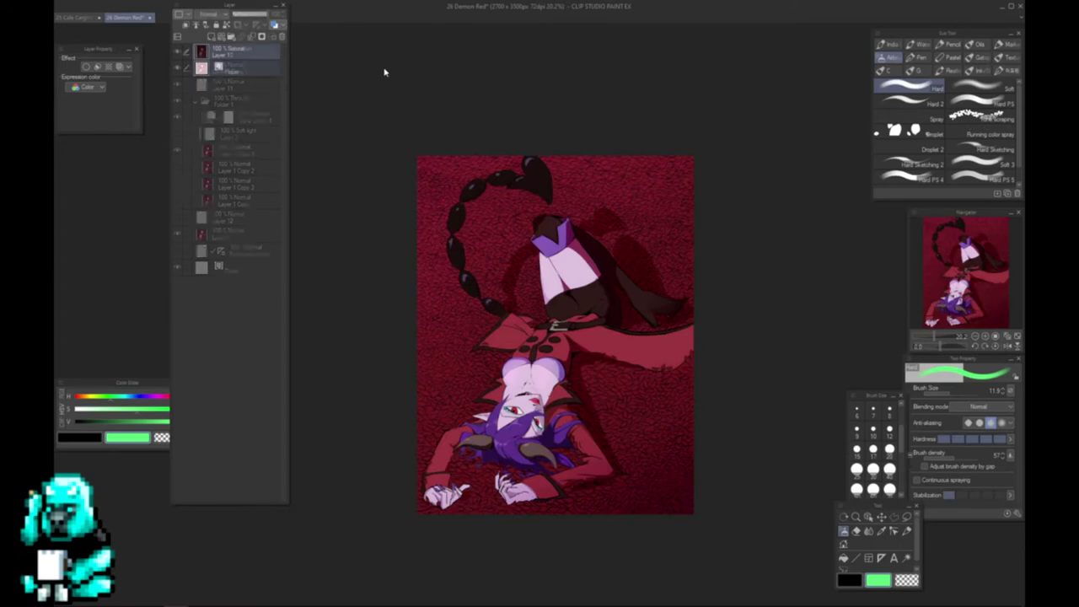
pyautogui.hotkey('ctrl', 'n')
pyautogui.press('Tab')
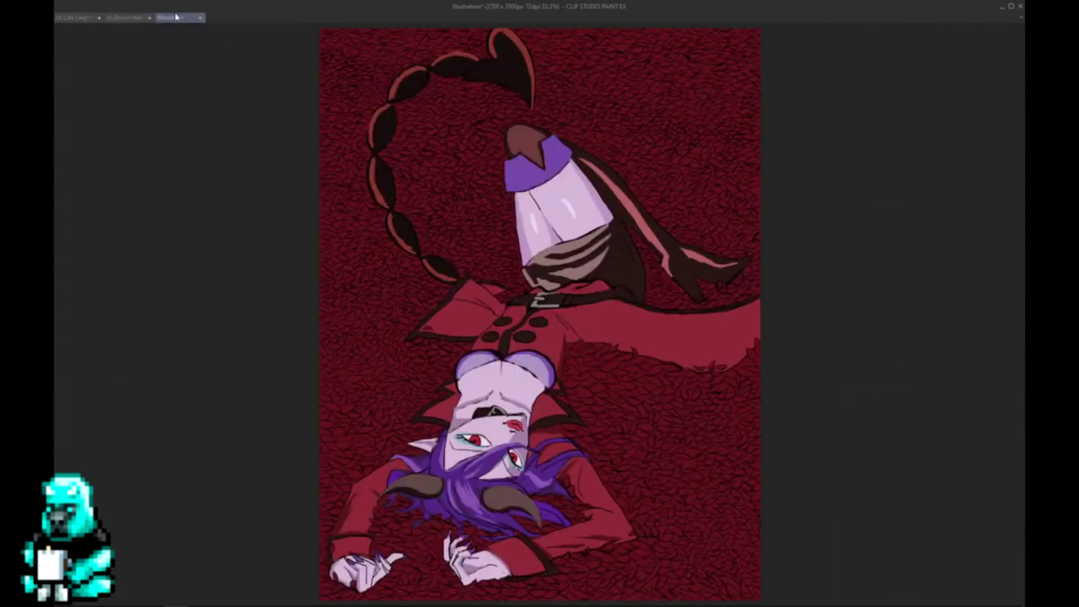
pyautogui.moveTo(867, 154); pyautogui.dragTo(1018, 172)
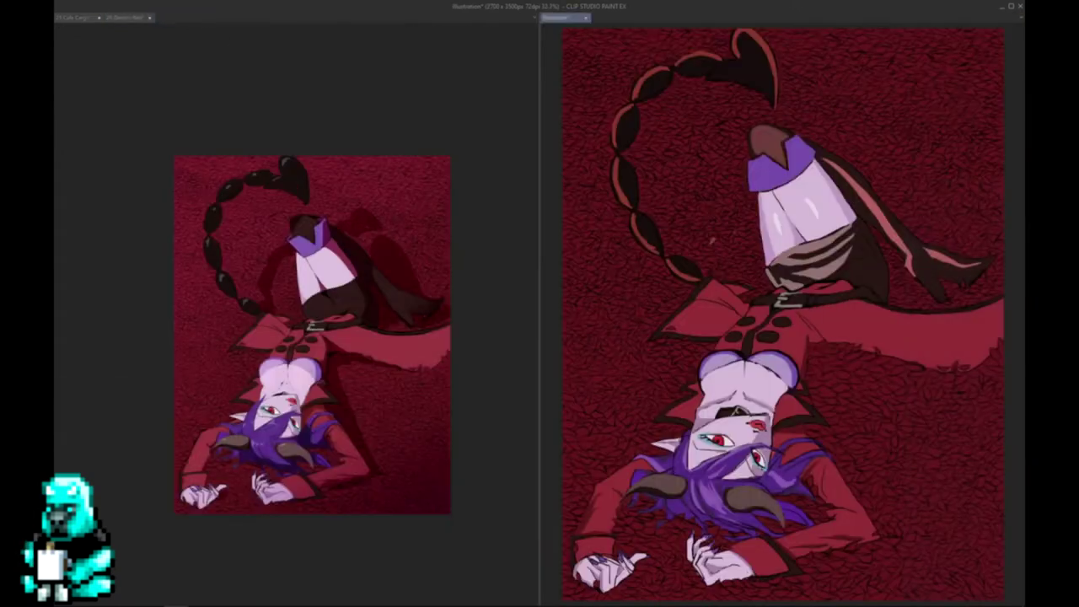
# - Fit both canvases at similar sizes beside each other and compare the shading and shadows of the two demon versions
pyautogui.scroll(-3, 660, 278)
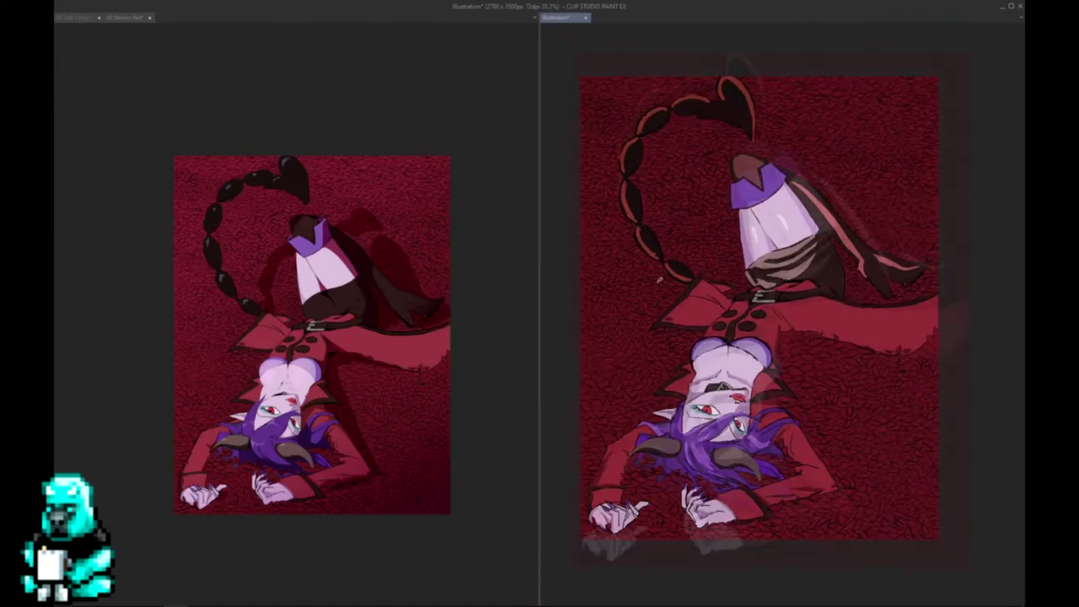
pyautogui.scroll(-2, 659, 278)
pyautogui.click(365, 351)
pyautogui.scroll(-3, 380, 329)
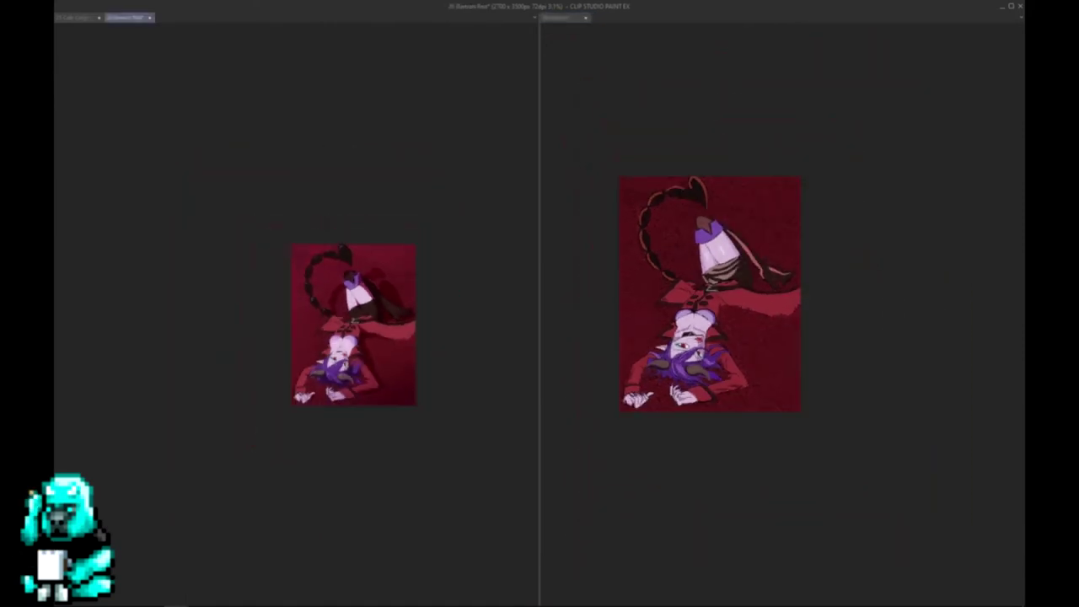
pyautogui.moveTo(380, 329); pyautogui.dragTo(455, 283)
pyautogui.scroll(1, 455, 283)
pyautogui.scroll(4, 455, 284)
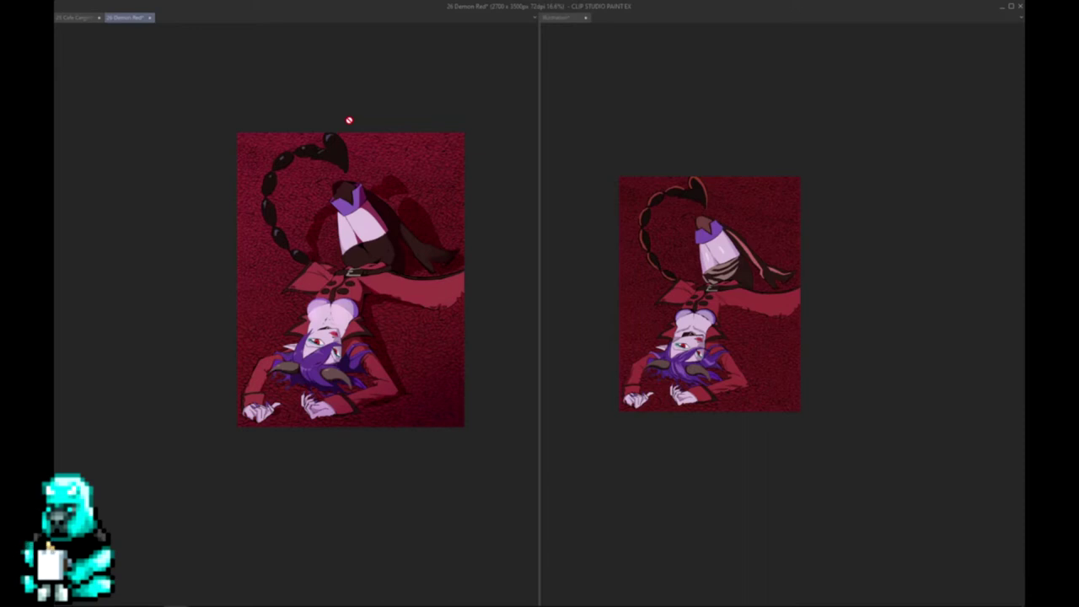
pyautogui.click(685, 371)
pyautogui.scroll(2, 686, 371)
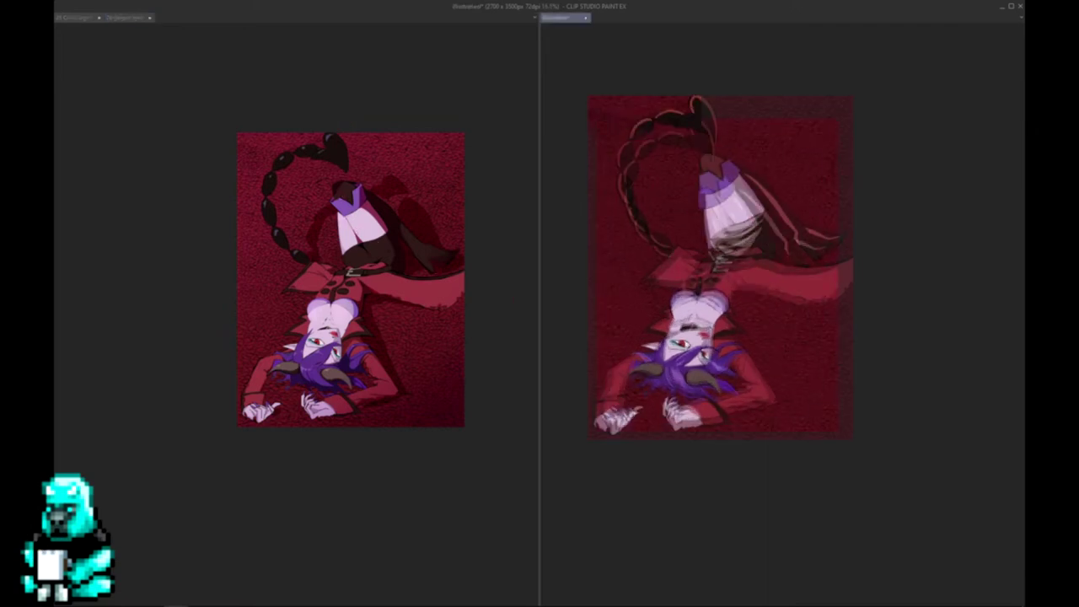
pyautogui.scroll(-1, 683, 354)
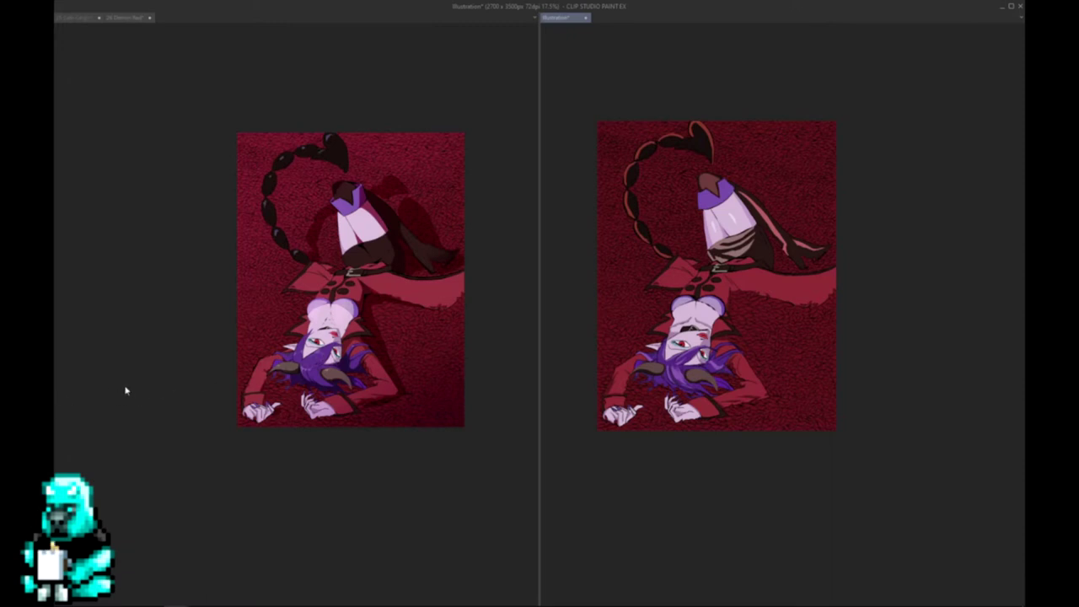
pyautogui.click(287, 375)
pyautogui.press('Tab')
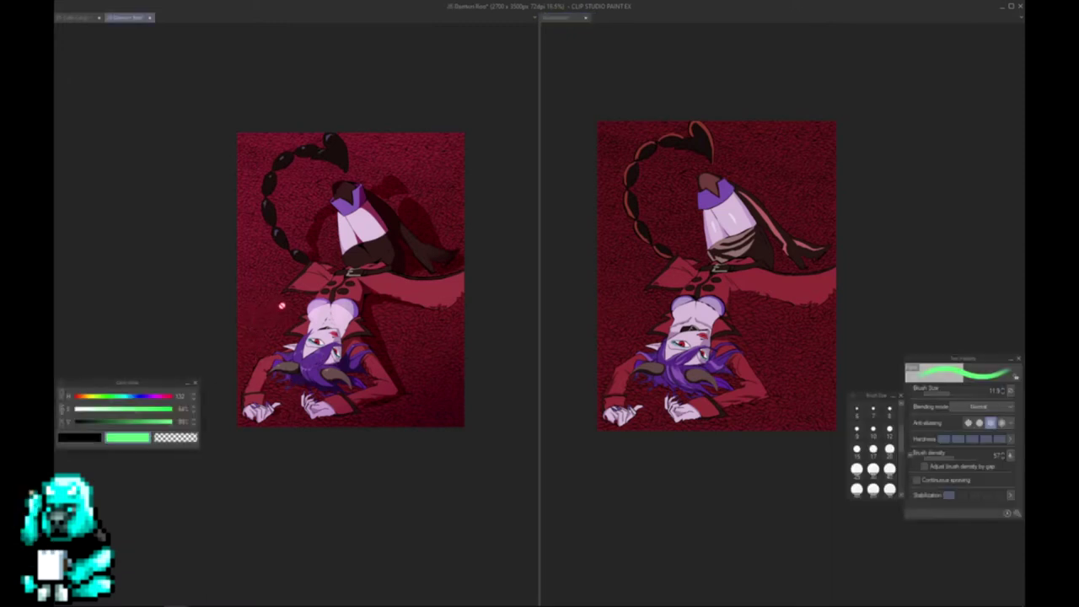
pyautogui.press('Tab')
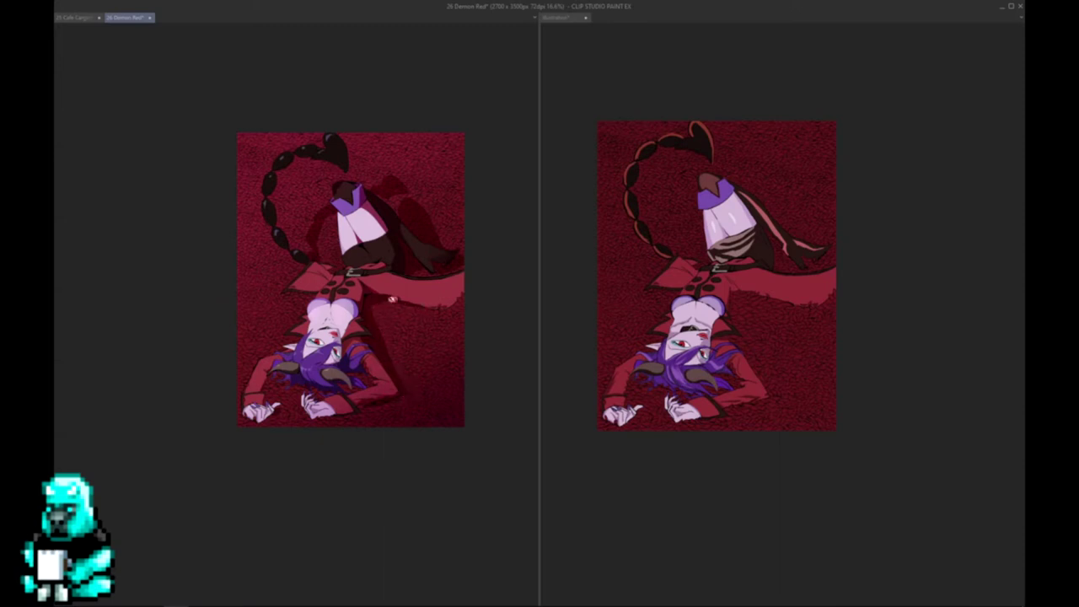
# - Shrink both demon versions to thumbnail size and bring them close together to compare their readability at a distance
pyautogui.scroll(-4, 386, 317)
pyautogui.scroll(-2, 391, 309)
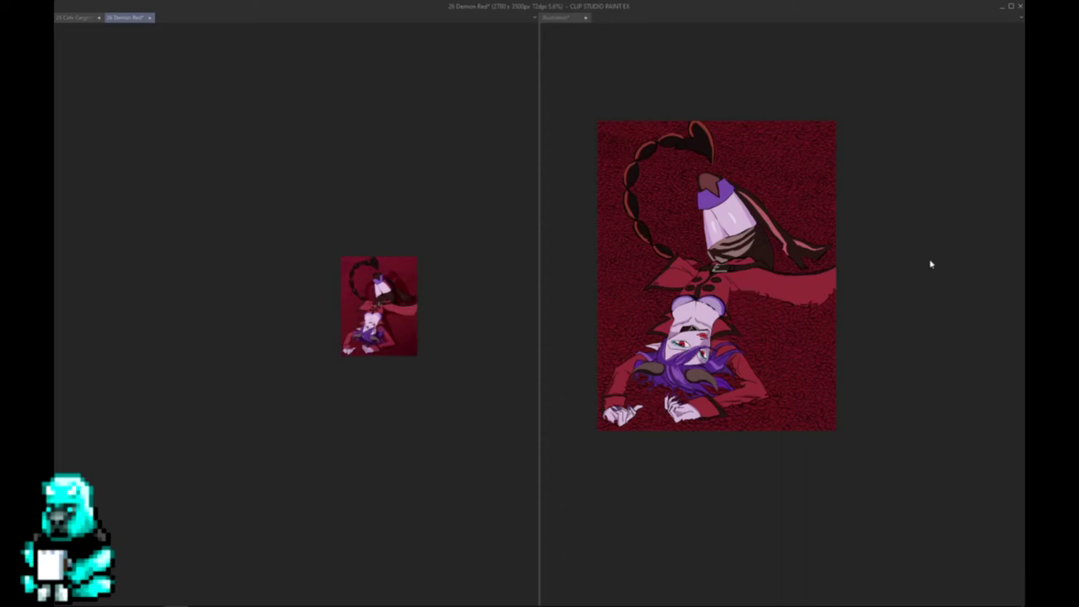
pyautogui.scroll(-5, 860, 272)
pyautogui.scroll(-1, 860, 273)
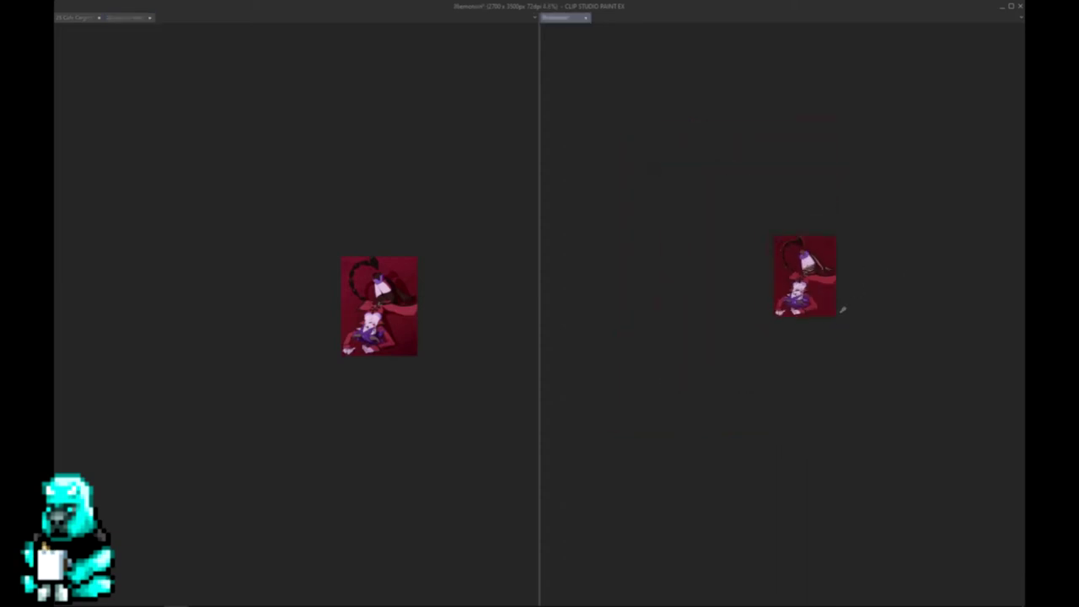
pyautogui.moveTo(811, 342); pyautogui.dragTo(642, 386)
pyautogui.scroll(3, 641, 382)
pyautogui.moveTo(470, 372); pyautogui.dragTo(547, 382)
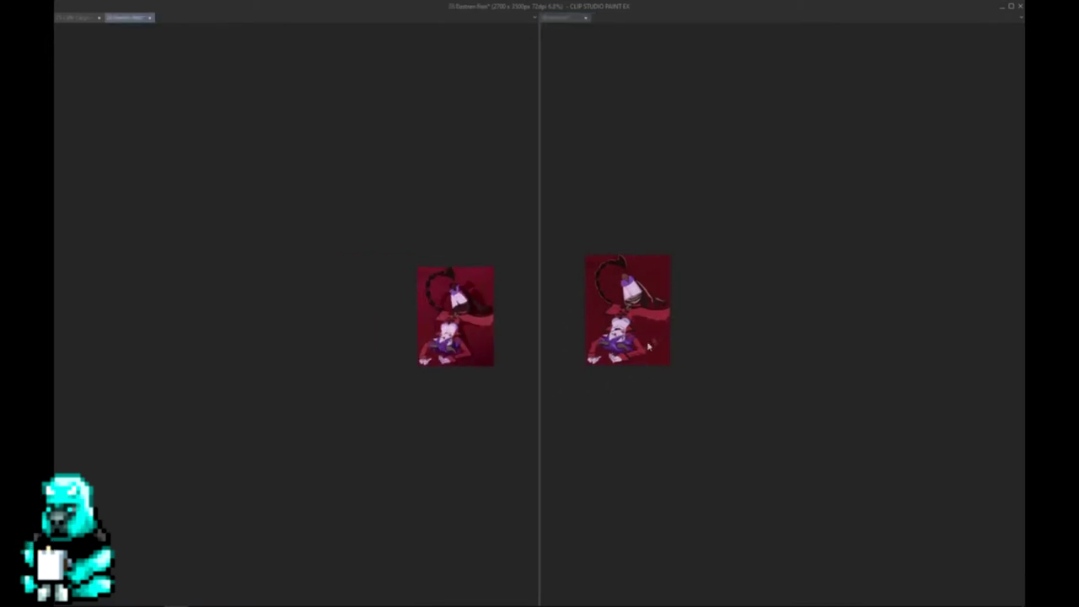
# - Enlarge the shadowed and flat-shaded demon versions again to compare their contrast and detail side by side
pyautogui.scroll(1, 464, 319)
pyautogui.scroll(4, 464, 318)
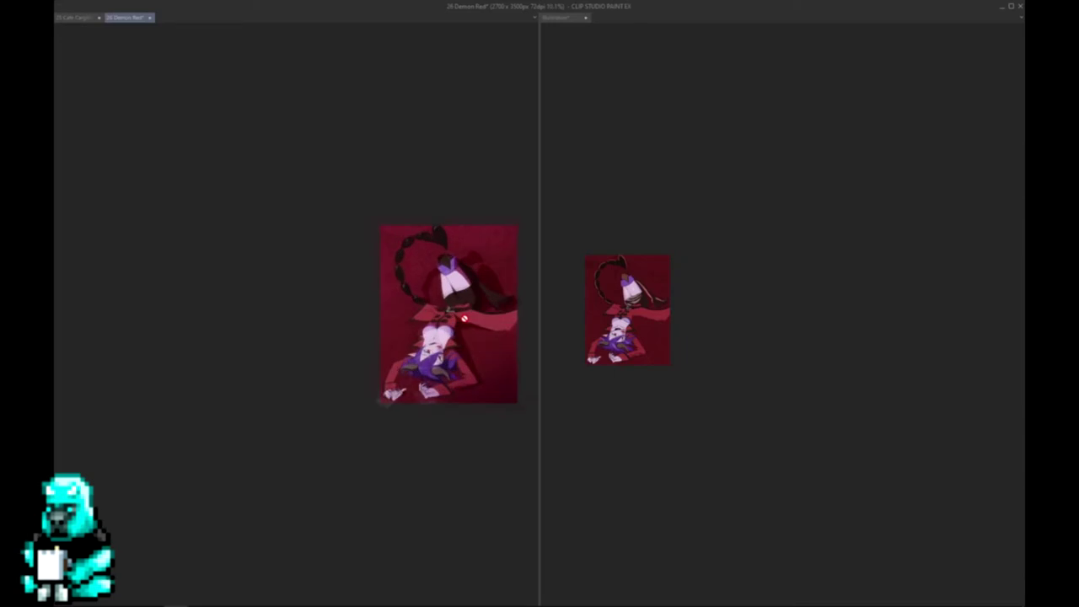
pyautogui.scroll(2, 397, 257)
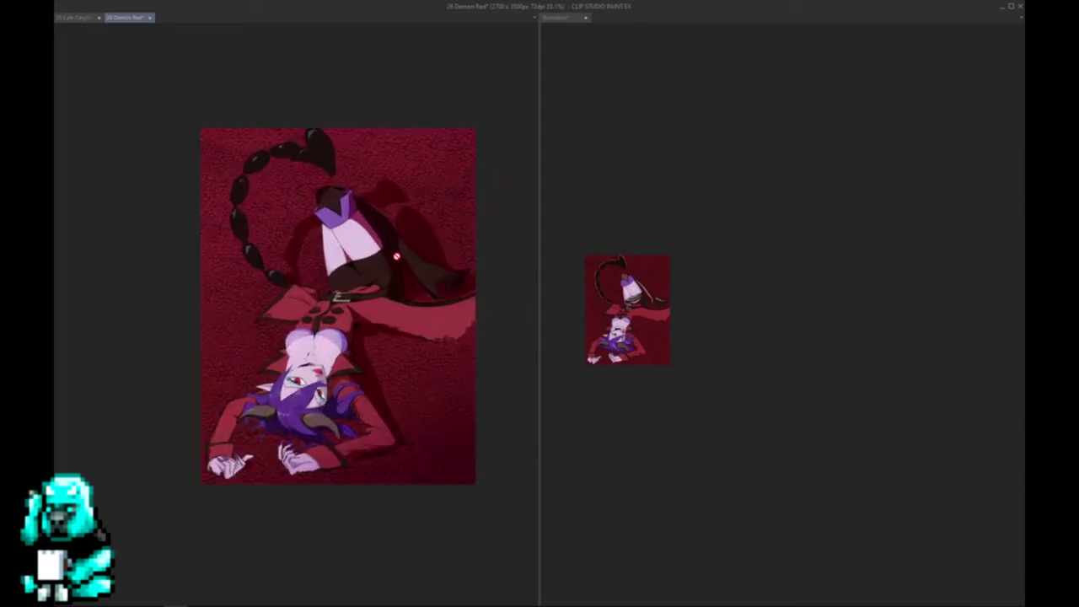
pyautogui.scroll(-1, 397, 257)
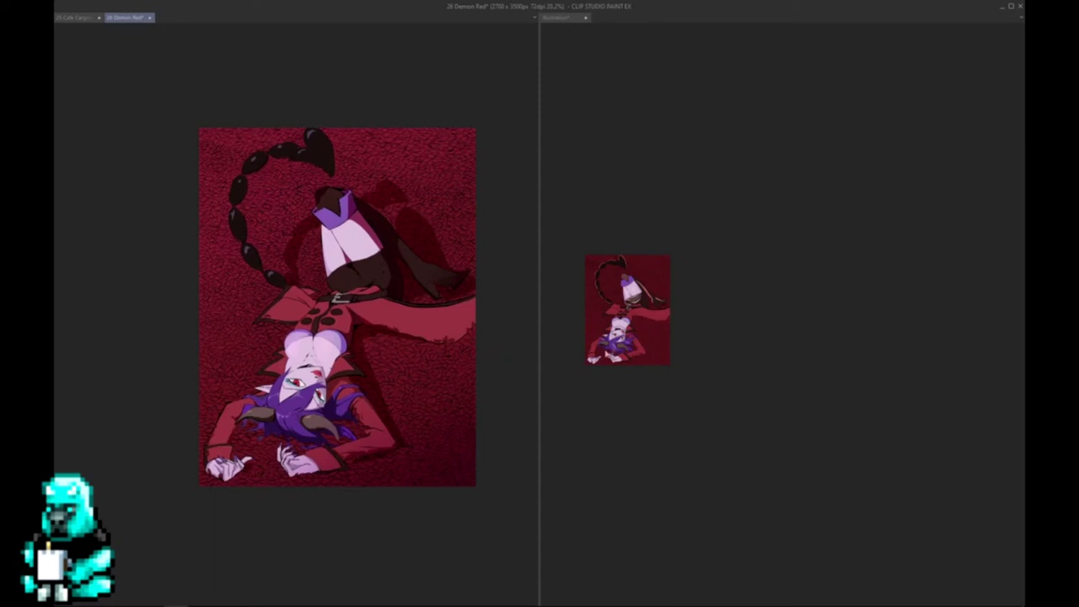
pyautogui.click(600, 362)
pyautogui.scroll(4, 600, 361)
pyautogui.scroll(2, 628, 348)
pyautogui.moveTo(628, 320); pyautogui.dragTo(693, 385)
pyautogui.scroll(1, 692, 379)
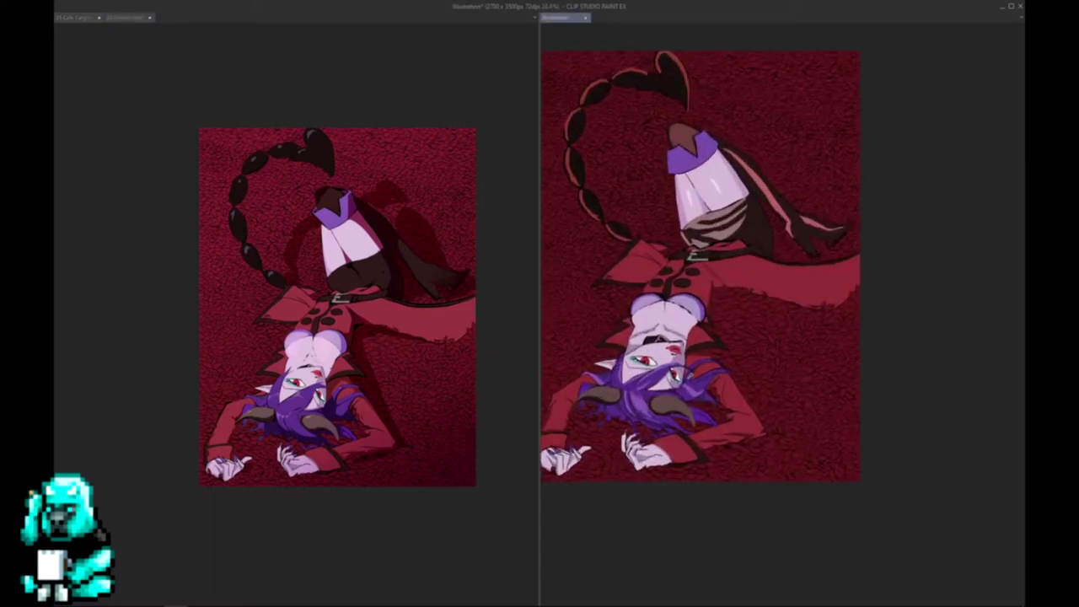
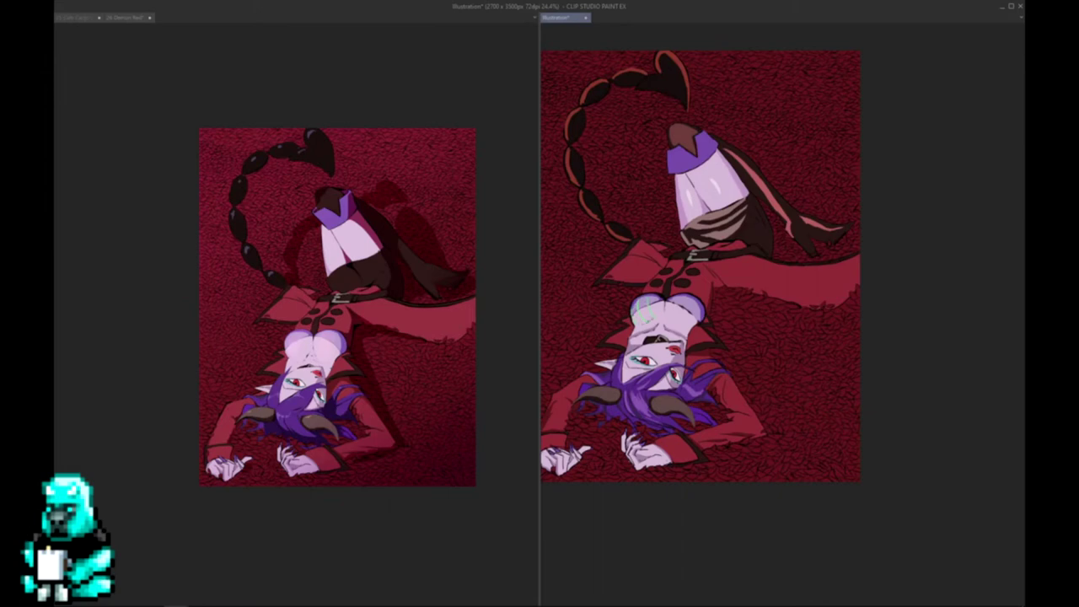
# - Sketch temporary green marks over the chest, tail highlights and legs of the flat-shaded demon version, and return to the Demon Red canvas
pyautogui.moveTo(660, 307); pyautogui.dragTo(664, 317)
pyautogui.moveTo(681, 314); pyautogui.dragTo(698, 299)
pyautogui.hotkey('ctrl', 'z')
pyautogui.hotkey('ctrl', 'z')
pyautogui.moveTo(604, 73)
pyautogui.mouseDown()
pyautogui.moveTo(664, 125)
pyautogui.moveTo(576, 221)
pyautogui.mouseUp()
pyautogui.hotkey('ctrl', 'z')
pyautogui.moveTo(605, 76); pyautogui.dragTo(585, 87)
pyautogui.moveTo(747, 203)
pyautogui.mouseDown()
pyautogui.moveTo(671, 223)
pyautogui.moveTo(682, 215)
pyautogui.mouseUp()
pyautogui.moveTo(737, 152)
pyautogui.mouseDown()
pyautogui.moveTo(787, 240)
pyautogui.moveTo(841, 233)
pyautogui.moveTo(724, 157)
pyautogui.mouseUp()
pyautogui.click(401, 546)
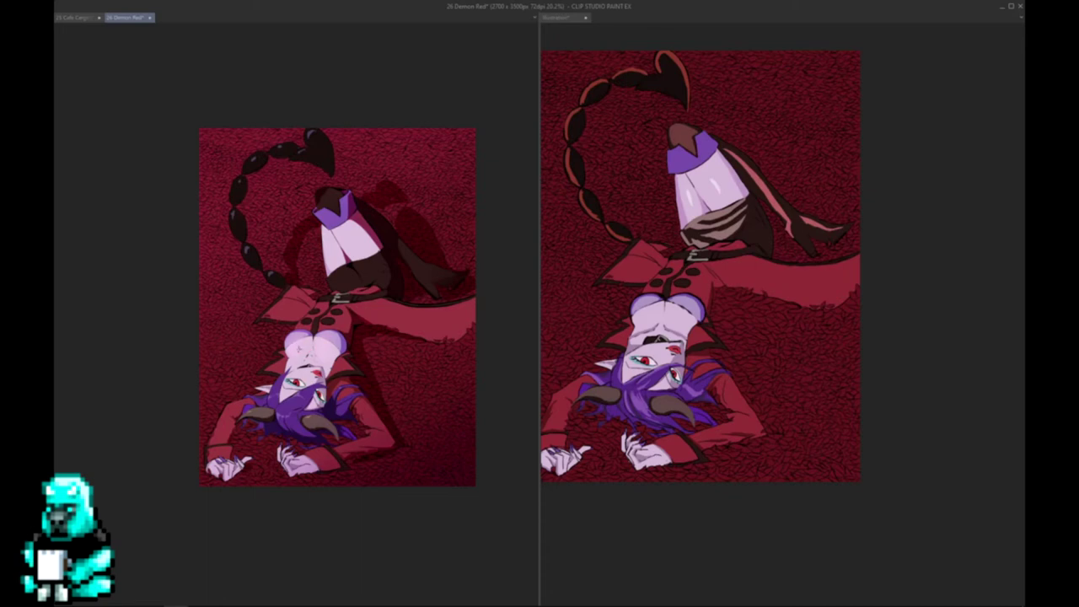
# - Add a new empty layer directly above Layer 11 in the Demon Red canvas for annotation marks
pyautogui.press('Tab')
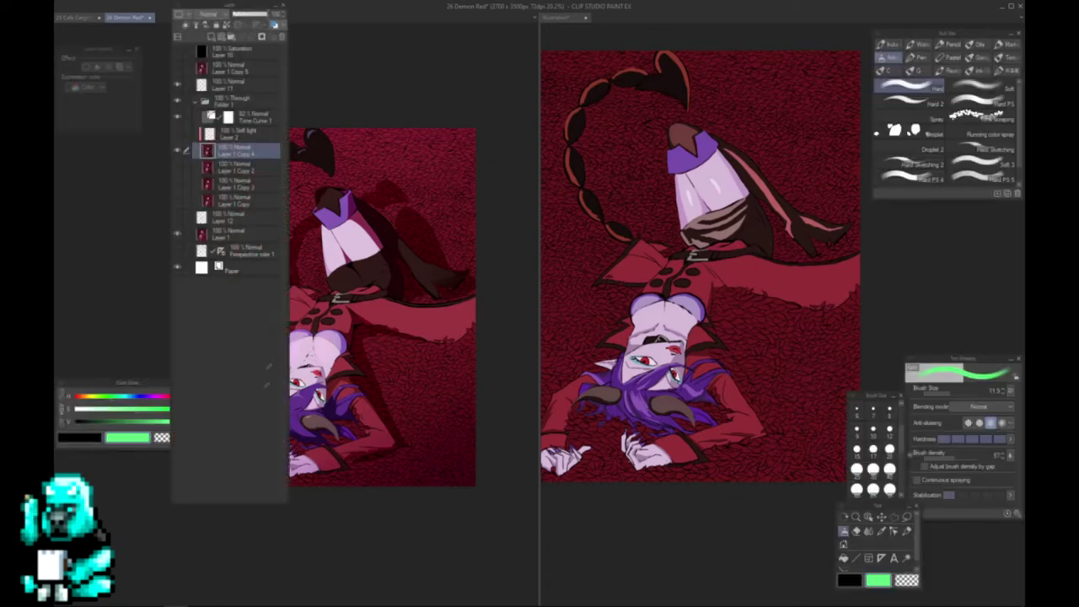
pyautogui.click(241, 85)
pyautogui.hotkey('ctrl', 'shift', 'n')
pyautogui.press('Tab')
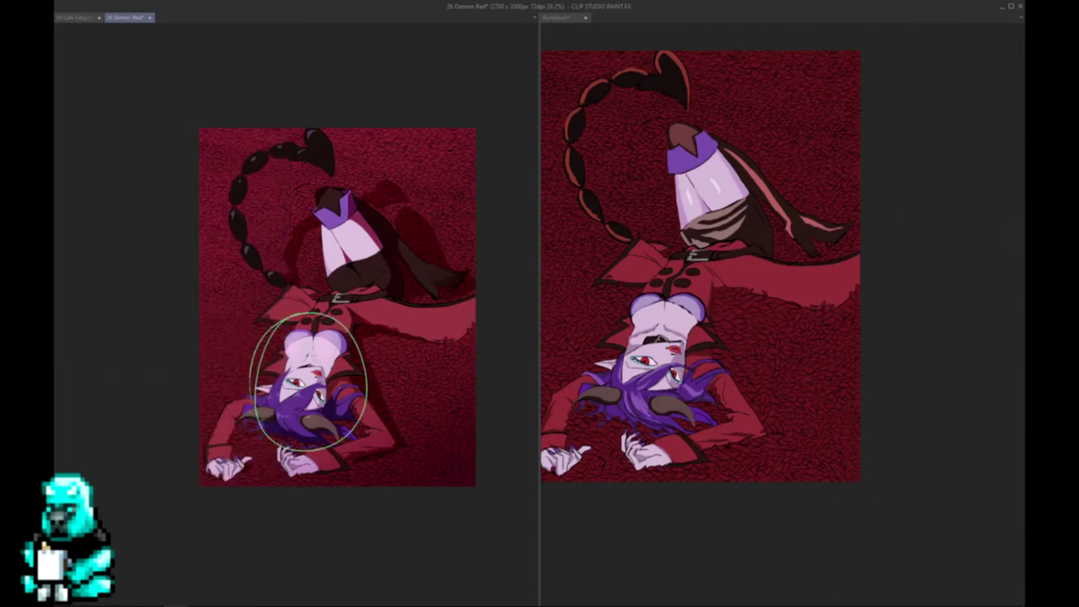
# - Sketch temporary green circles around the head and torso of the shadowed demon version, and undo them
pyautogui.moveTo(268, 322)
pyautogui.mouseDown()
pyautogui.moveTo(333, 435)
pyautogui.moveTo(253, 335)
pyautogui.mouseUp()
pyautogui.hotkey('ctrl', 'z')
pyautogui.moveTo(286, 434); pyautogui.dragTo(344, 300)
pyautogui.hotkey('ctrl', 'z')
pyautogui.moveTo(285, 415); pyautogui.dragTo(335, 307)
pyautogui.moveTo(326, 312)
pyautogui.mouseDown()
pyautogui.moveTo(338, 319)
pyautogui.moveTo(387, 219)
pyautogui.moveTo(355, 273)
pyautogui.moveTo(371, 187)
pyautogui.moveTo(329, 196)
pyautogui.mouseUp()
pyautogui.hotkey('ctrl', 'z')
pyautogui.hotkey('ctrl', 'z')
pyautogui.hotkey('ctrl', 'z')
pyautogui.hotkey('ctrl', 'z')
# - Sketch temporary green loops around the chest and on the carpet beside the shadowed demon, and clear them
pyautogui.moveTo(295, 319); pyautogui.dragTo(253, 331)
pyautogui.hotkey('ctrl', 'z')
pyautogui.moveTo(302, 427)
pyautogui.mouseDown()
pyautogui.moveTo(236, 320)
pyautogui.moveTo(319, 393)
pyautogui.mouseUp()
pyautogui.hotkey('ctrl', 'z')
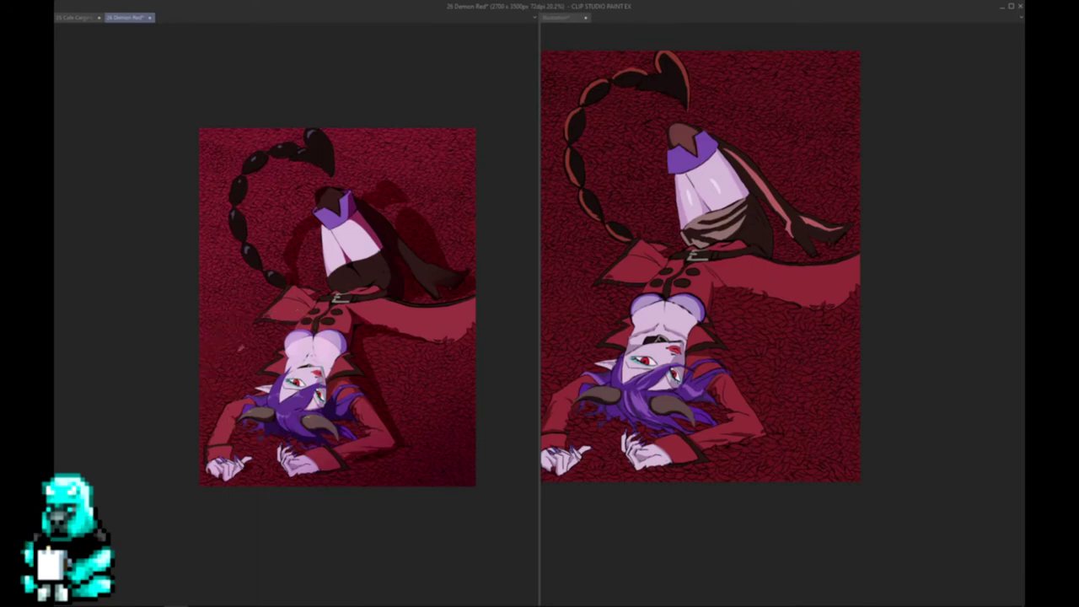
pyautogui.moveTo(242, 346)
pyautogui.mouseDown()
pyautogui.moveTo(223, 339)
pyautogui.moveTo(256, 339)
pyautogui.moveTo(211, 327)
pyautogui.moveTo(255, 302)
pyautogui.mouseUp()
pyautogui.hotkey('ctrl', 'z')
pyautogui.moveTo(229, 351)
pyautogui.mouseDown()
pyautogui.moveTo(240, 346)
pyautogui.moveTo(234, 354)
pyautogui.mouseUp()
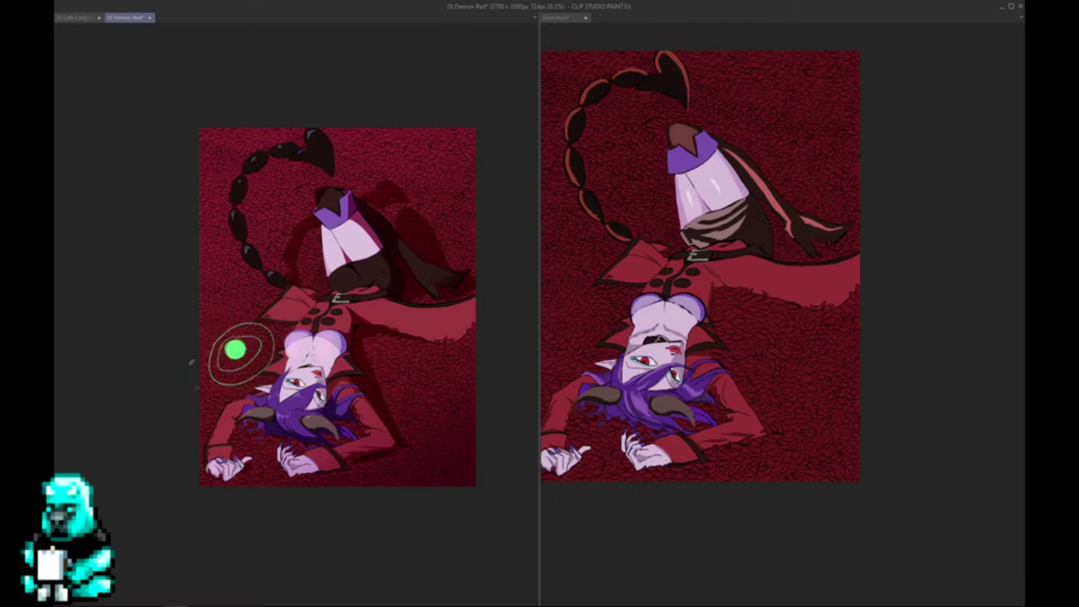
pyautogui.press('Delete')
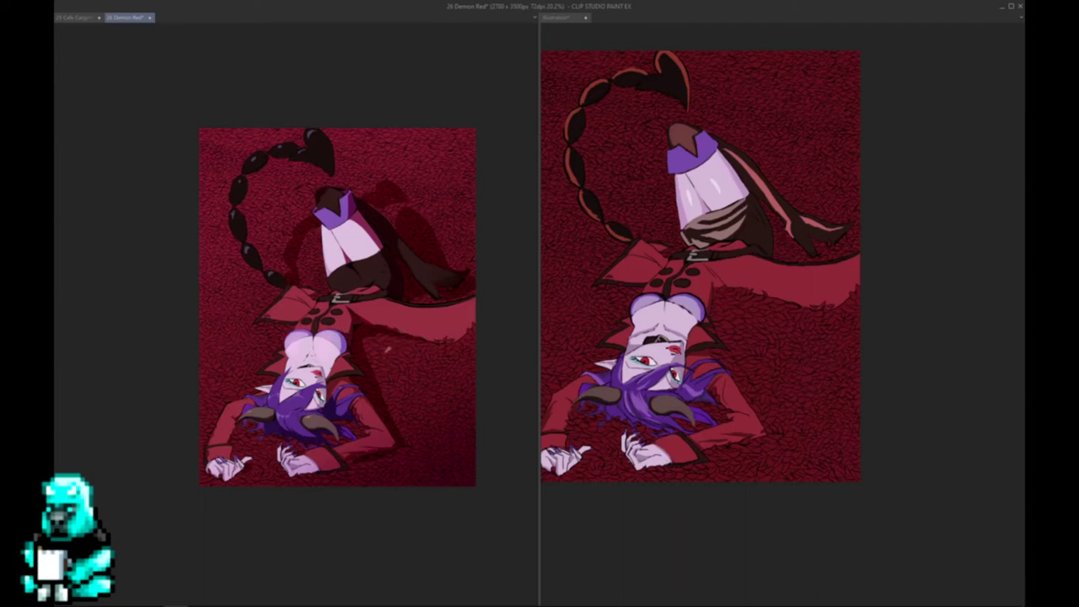
# - Reposition the flat-shaded demon canvas near the middle of its half of the workspace
pyautogui.click(703, 521)
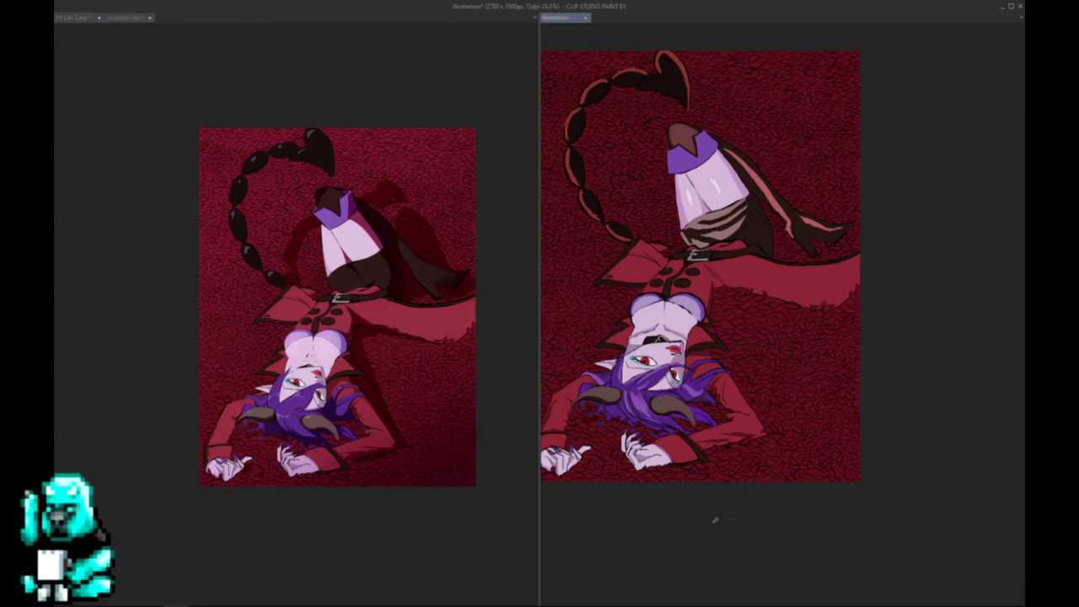
pyautogui.moveTo(723, 508); pyautogui.dragTo(792, 489)
pyautogui.moveTo(647, 238); pyautogui.dragTo(632, 256)
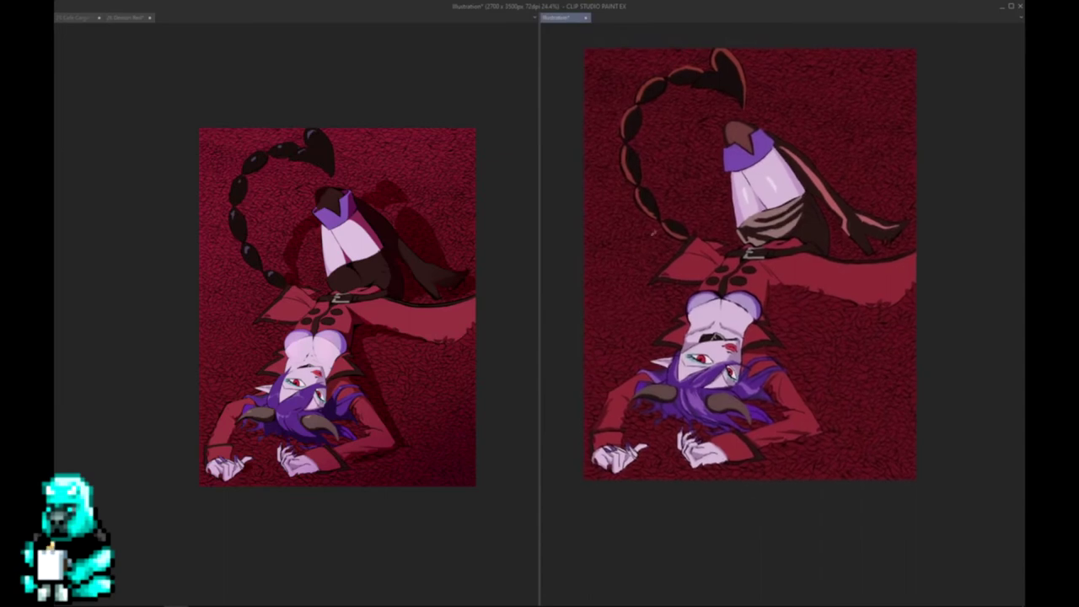
pyautogui.moveTo(809, 193)
pyautogui.mouseDown()
pyautogui.moveTo(791, 242)
pyautogui.moveTo(799, 236)
pyautogui.moveTo(787, 234)
pyautogui.moveTo(822, 254)
pyautogui.moveTo(811, 199)
pyautogui.moveTo(786, 236)
pyautogui.moveTo(797, 214)
pyautogui.mouseUp()
pyautogui.hotkey('ctrl', 'z')
# - Examine the face, hair, collar and legs of the flat-shaded demon version
pyautogui.moveTo(620, 393)
pyautogui.mouseDown()
pyautogui.moveTo(607, 433)
pyautogui.moveTo(588, 424)
pyautogui.moveTo(617, 391)
pyautogui.mouseUp()
pyautogui.moveTo(680, 382)
pyautogui.mouseDown()
pyautogui.moveTo(644, 384)
pyautogui.moveTo(669, 398)
pyautogui.moveTo(676, 385)
pyautogui.moveTo(651, 396)
pyautogui.moveTo(676, 396)
pyautogui.moveTo(647, 400)
pyautogui.moveTo(733, 411)
pyautogui.moveTo(712, 403)
pyautogui.mouseUp()
pyautogui.moveTo(710, 403)
pyautogui.mouseDown()
pyautogui.moveTo(731, 408)
pyautogui.moveTo(721, 403)
pyautogui.moveTo(756, 390)
pyautogui.moveTo(746, 406)
pyautogui.moveTo(763, 394)
pyautogui.moveTo(746, 402)
pyautogui.mouseUp()
pyautogui.moveTo(740, 339); pyautogui.dragTo(718, 391)
pyautogui.moveTo(732, 172)
pyautogui.mouseDown()
pyautogui.moveTo(745, 218)
pyautogui.moveTo(766, 212)
pyautogui.mouseUp()
pyautogui.moveTo(745, 354); pyautogui.dragTo(764, 353)
pyautogui.moveTo(632, 341); pyautogui.dragTo(689, 351)
pyautogui.moveTo(690, 350); pyautogui.dragTo(658, 361)
pyautogui.moveTo(657, 318); pyautogui.dragTo(699, 356)
pyautogui.moveTo(698, 357)
pyautogui.mouseDown()
pyautogui.moveTo(666, 354)
pyautogui.moveTo(691, 346)
pyautogui.moveTo(710, 381)
pyautogui.moveTo(725, 361)
pyautogui.mouseUp()
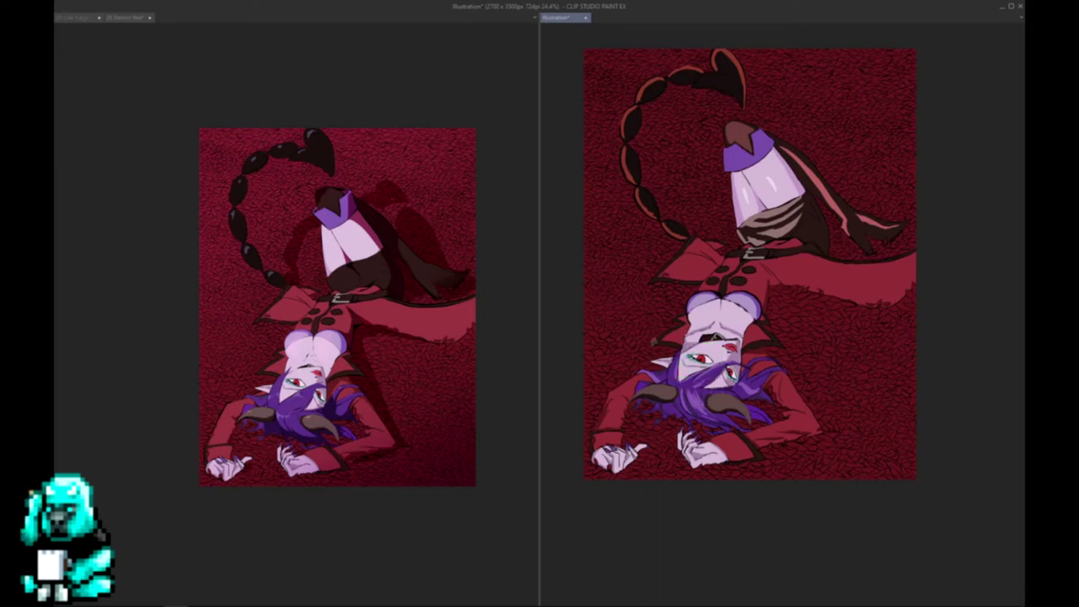
pyautogui.moveTo(615, 324)
pyautogui.mouseDown()
pyautogui.moveTo(688, 349)
pyautogui.moveTo(664, 356)
pyautogui.mouseUp()
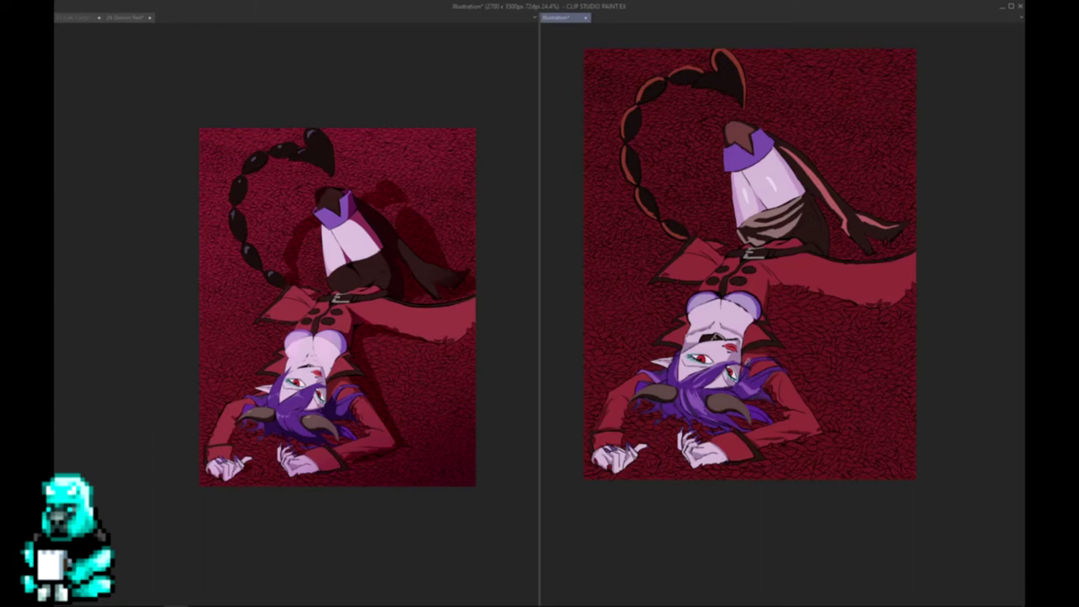
pyautogui.moveTo(747, 359)
pyautogui.mouseDown()
pyautogui.moveTo(747, 388)
pyautogui.moveTo(738, 381)
pyautogui.moveTo(762, 349)
pyautogui.moveTo(742, 354)
pyautogui.mouseUp()
pyautogui.hotkey('ctrl', 'z')
# - Mark the hair around the horns with green strokes on the shadowed Demon Red version, undoing the stray strokes
pyautogui.click(302, 416)
pyautogui.moveTo(276, 419)
pyautogui.mouseDown()
pyautogui.moveTo(322, 437)
pyautogui.moveTo(325, 427)
pyautogui.moveTo(300, 418)
pyautogui.moveTo(332, 408)
pyautogui.moveTo(351, 414)
pyautogui.moveTo(336, 423)
pyautogui.moveTo(354, 418)
pyautogui.moveTo(359, 430)
pyautogui.mouseUp()
pyautogui.hotkey('ctrl', 'z')
pyautogui.moveTo(353, 462)
pyautogui.mouseDown()
pyautogui.moveTo(389, 440)
pyautogui.moveTo(373, 397)
pyautogui.moveTo(350, 388)
pyautogui.moveTo(333, 398)
pyautogui.moveTo(348, 350)
pyautogui.moveTo(333, 332)
pyautogui.moveTo(350, 310)
pyautogui.moveTo(371, 317)
pyautogui.moveTo(361, 376)
pyautogui.mouseUp()
pyautogui.hotkey('ctrl', 'z')
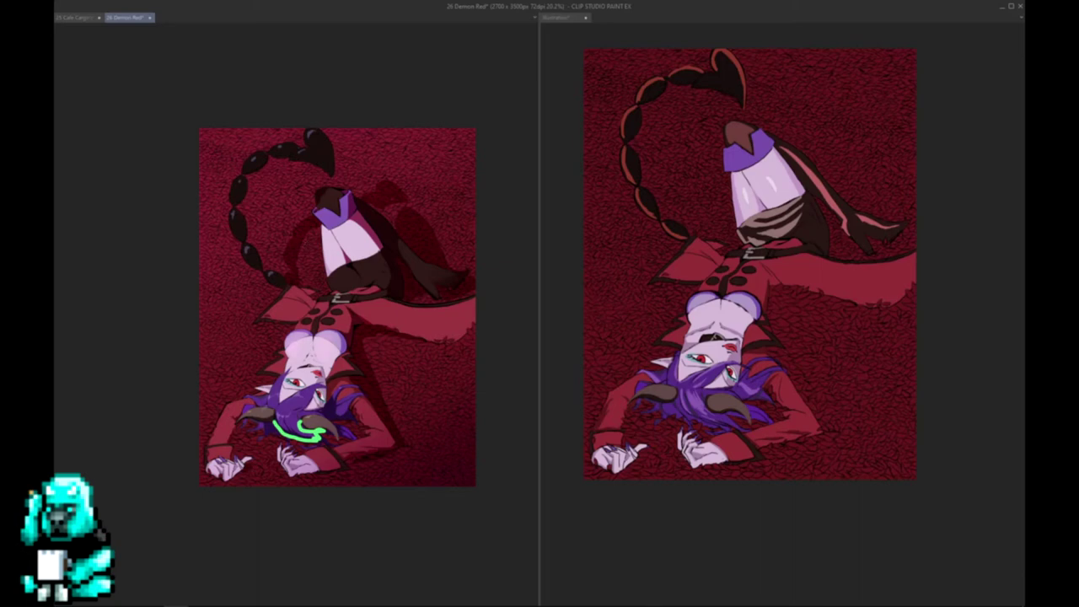
pyautogui.moveTo(340, 341); pyautogui.dragTo(342, 347)
pyautogui.hotkey('ctrl', 'z')
pyautogui.hotkey('ctrl', 'y')
pyautogui.hotkey('ctrl', 'z')
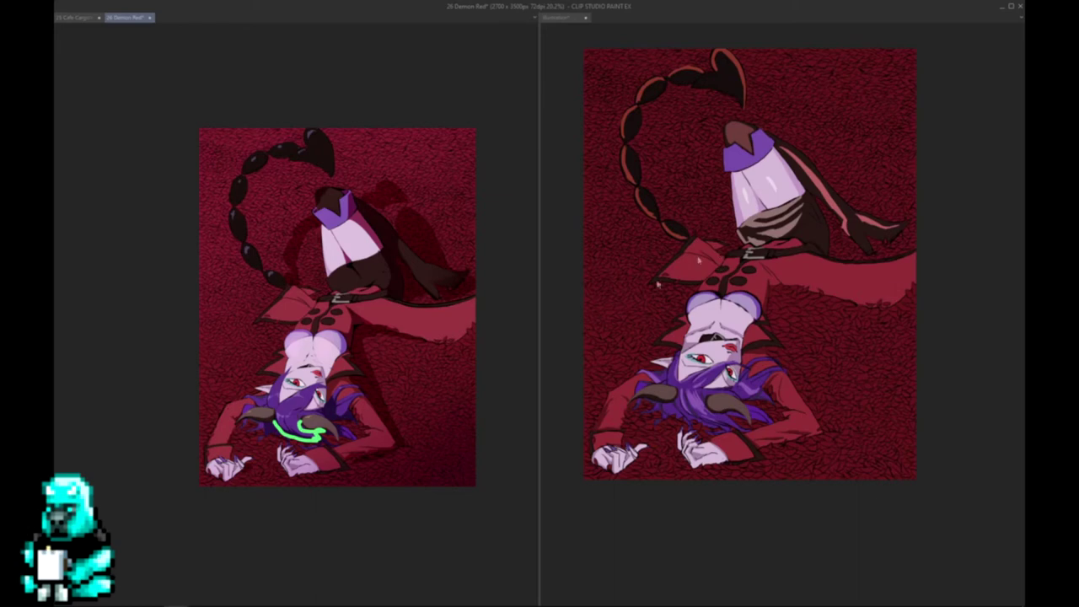
# - Sketch a temporary mark over the waist of the flat-shaded version, undo it, and return to the Demon Red canvas
pyautogui.click(743, 258)
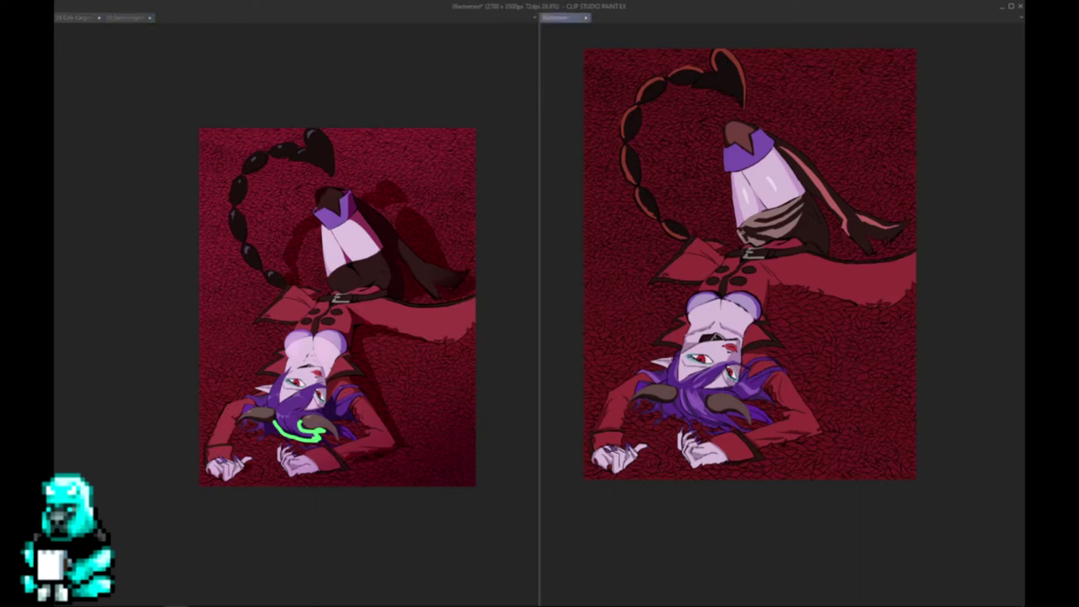
pyautogui.moveTo(739, 231)
pyautogui.mouseDown()
pyautogui.moveTo(750, 245)
pyautogui.moveTo(752, 236)
pyautogui.mouseUp()
pyautogui.hotkey('ctrl', 'z')
pyautogui.click(453, 103)
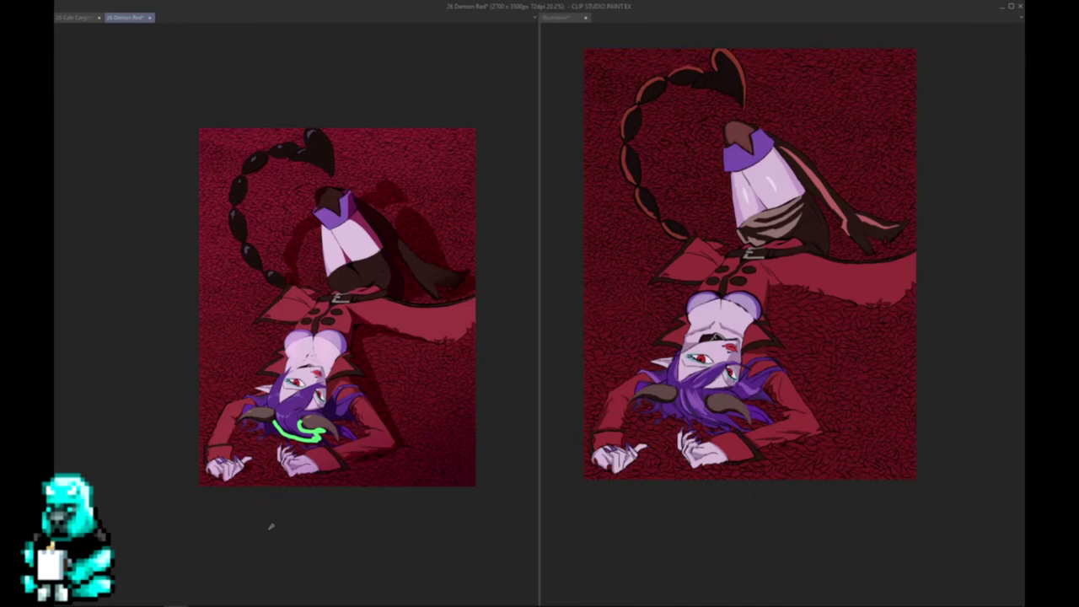
# - Hide the layer with the green hair marks in Demon Red and enlarge the view of the demon's upper body
pyautogui.press('Tab')
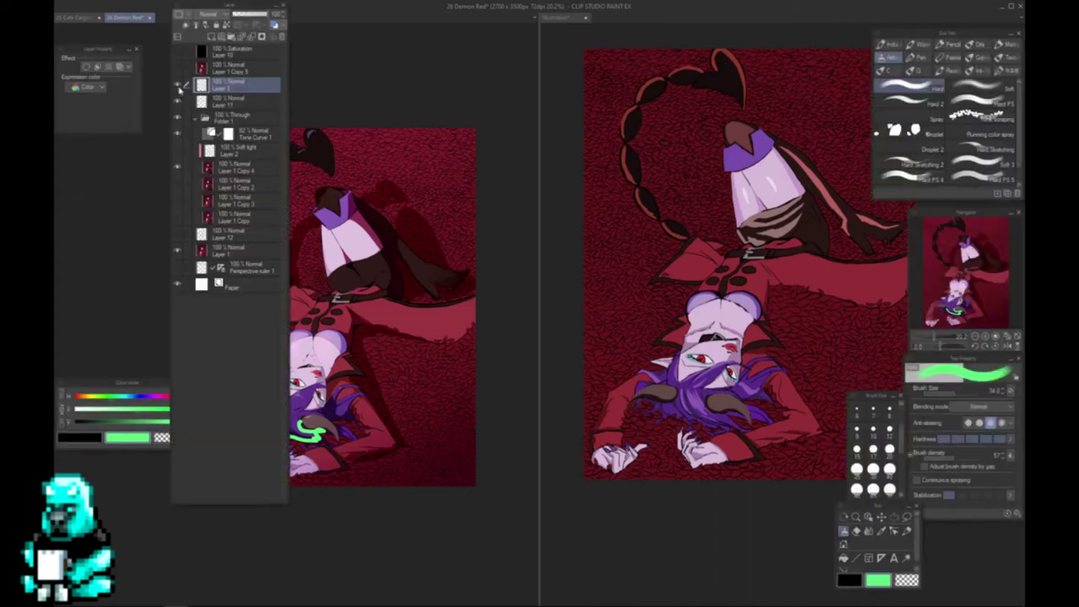
pyautogui.press('Tab')
pyautogui.scroll(3, 284, 310)
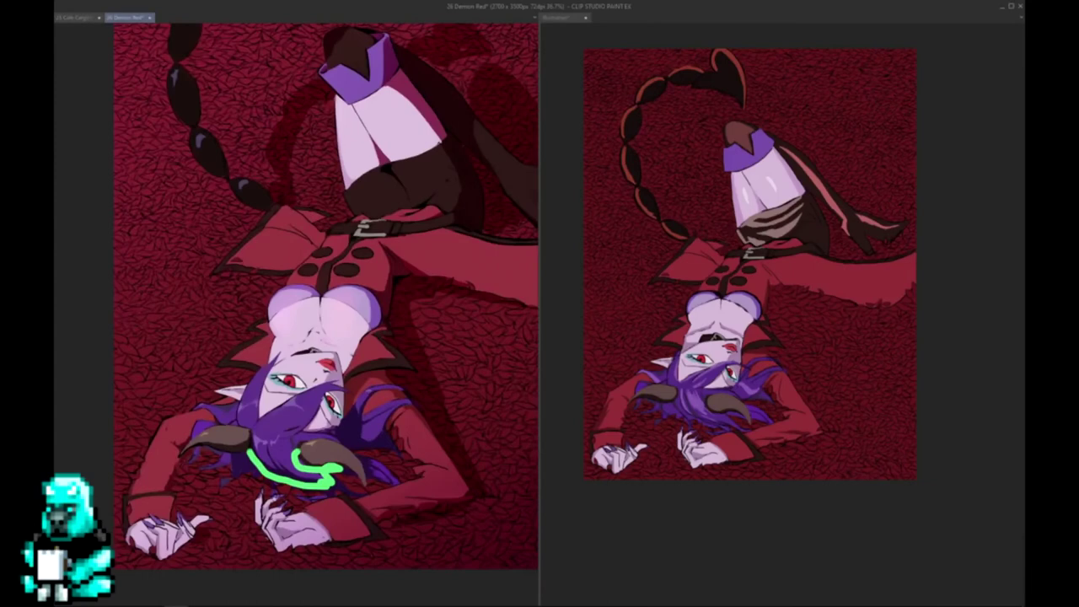
pyautogui.press('Tab')
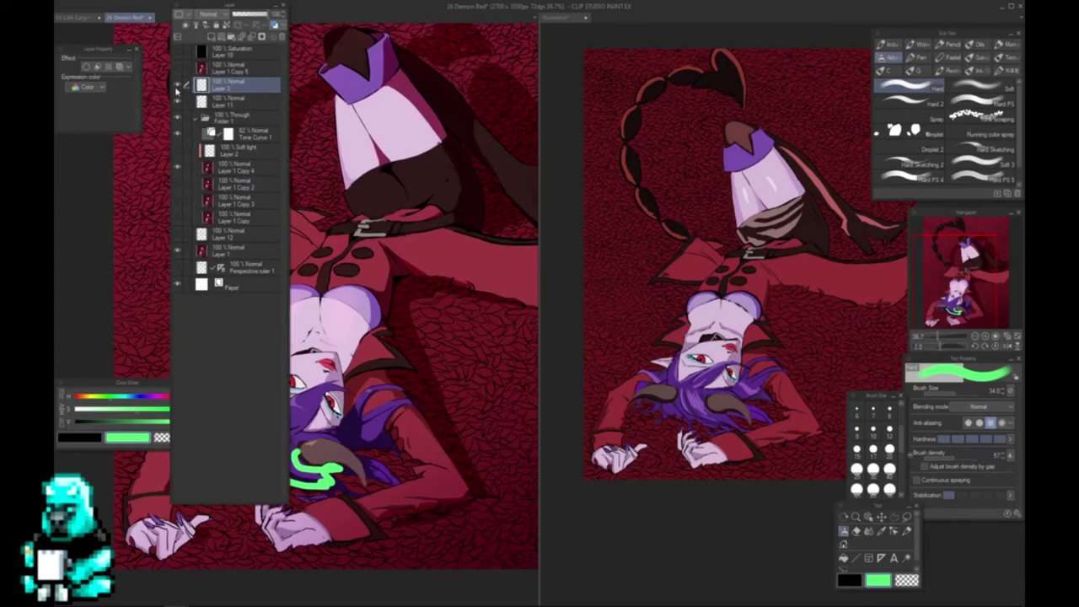
pyautogui.click(177, 85)
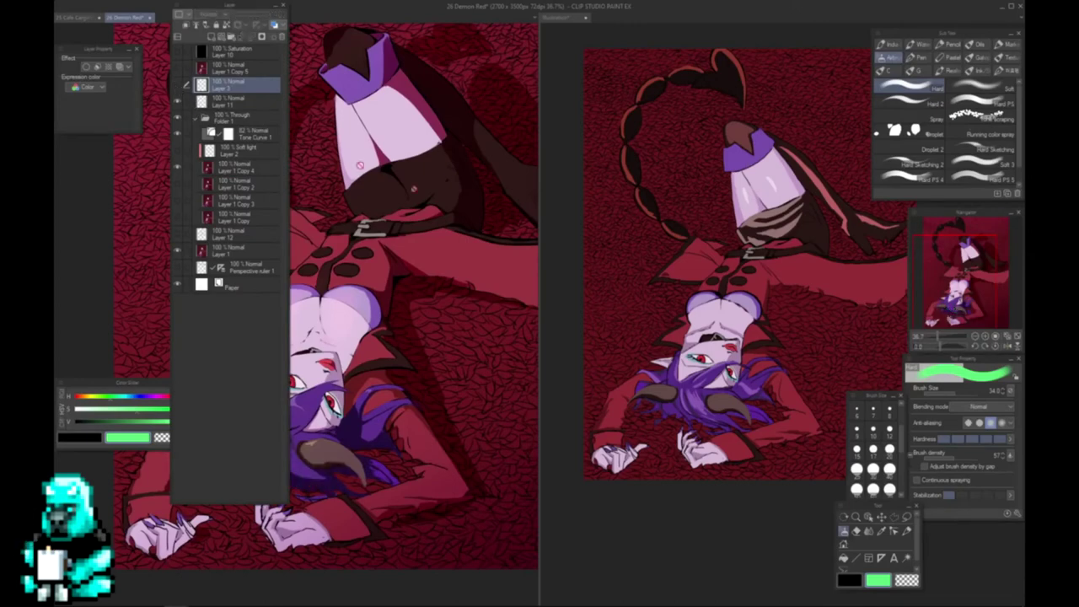
pyautogui.press('Tab')
pyautogui.moveTo(429, 254); pyautogui.dragTo(433, 220)
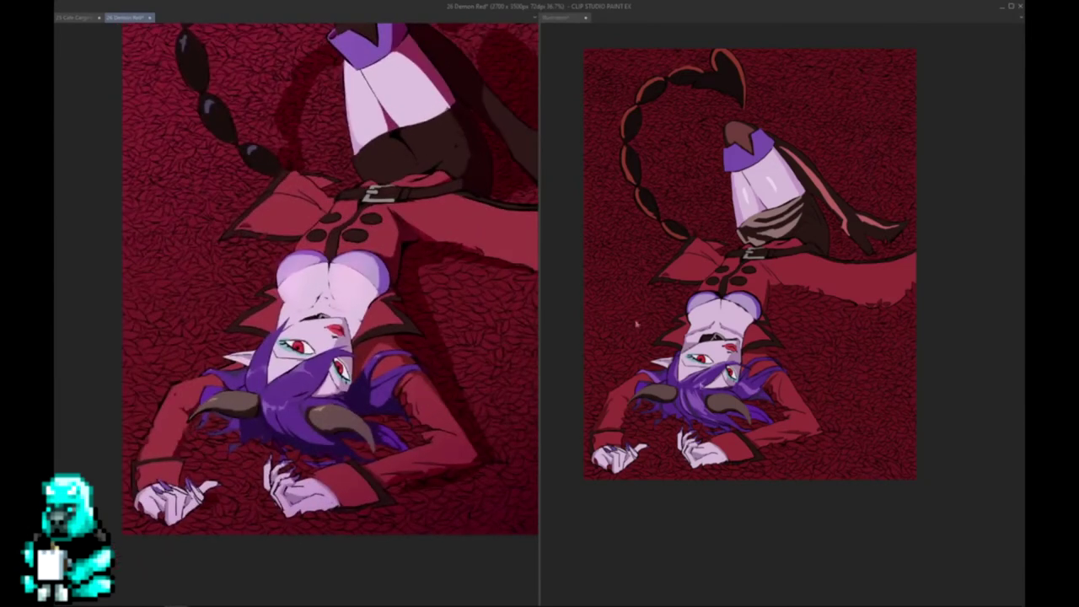
# - Enlarge the flat-shaded demon version to 100% around the face and chest
pyautogui.click(812, 443)
pyautogui.scroll(3, 772, 403)
pyautogui.hotkey('ctrl', '+')
pyautogui.hotkey('ctrl', '+')
pyautogui.hotkey('ctrl', '+')
pyautogui.hotkey('ctrl', '+')
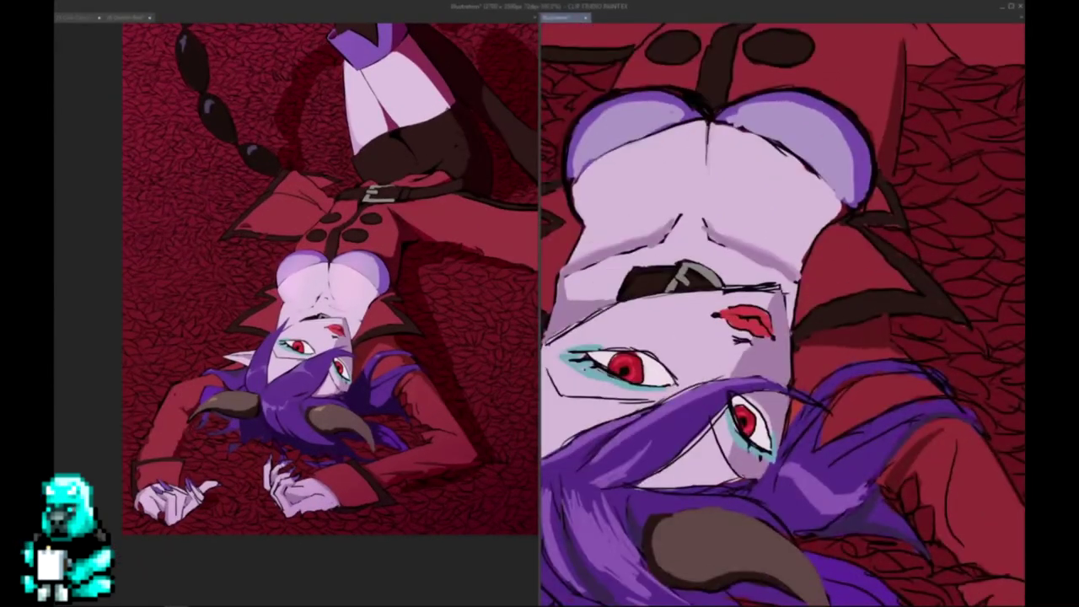
# - Rotate the flat-shaded canvas view clockwise until the demon's face is upright, and frame the face and collar
pyautogui.press('Tab')
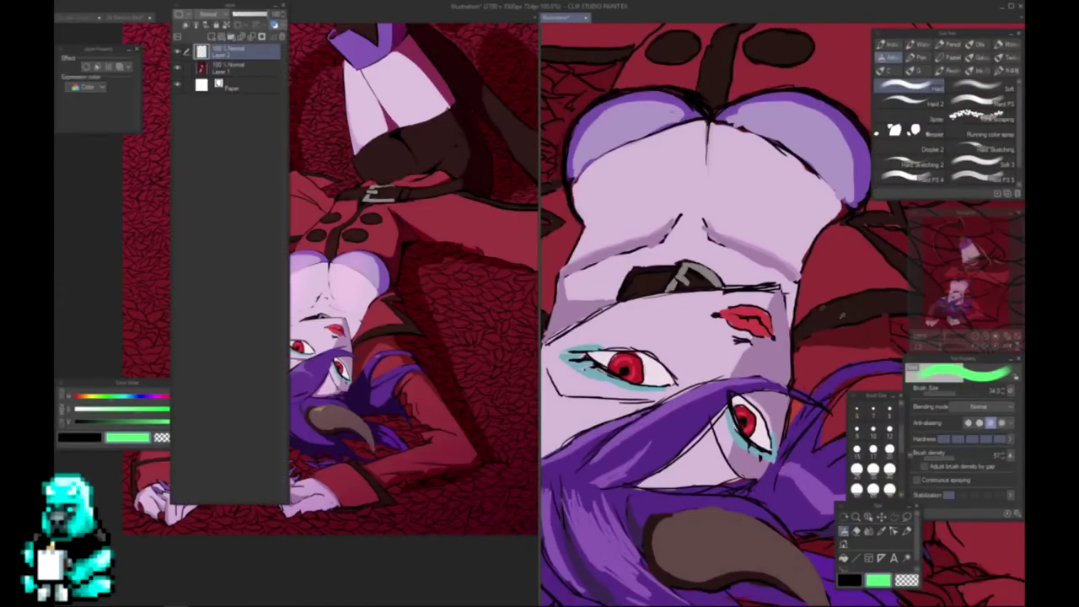
pyautogui.click(982, 347)
pyautogui.click(983, 346)
pyautogui.click(983, 345)
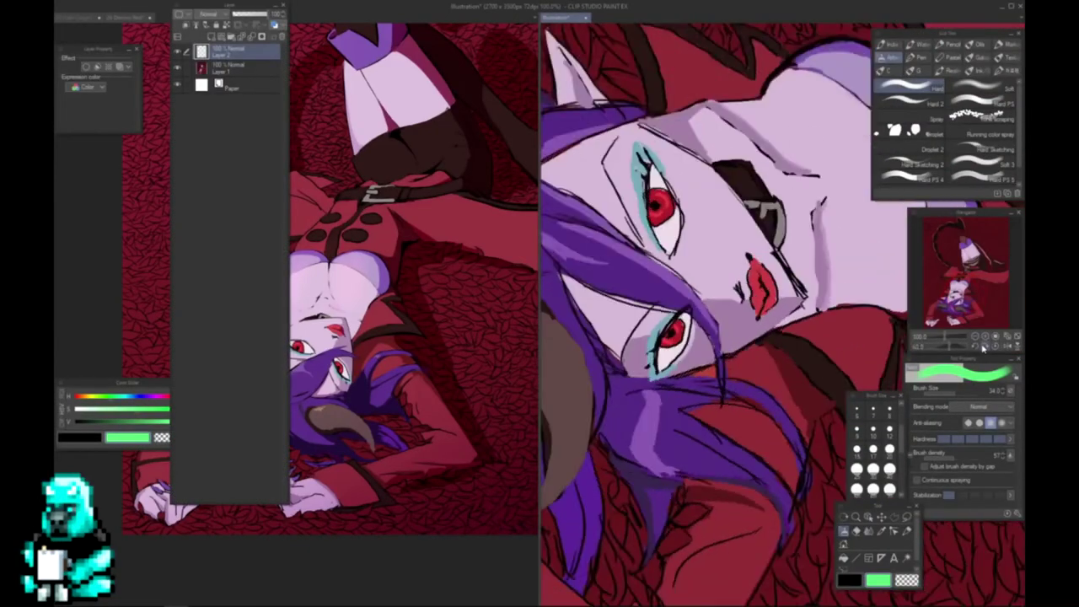
pyautogui.click(983, 346)
pyautogui.click(983, 345)
pyautogui.click(983, 346)
pyautogui.click(983, 345)
pyautogui.click(983, 346)
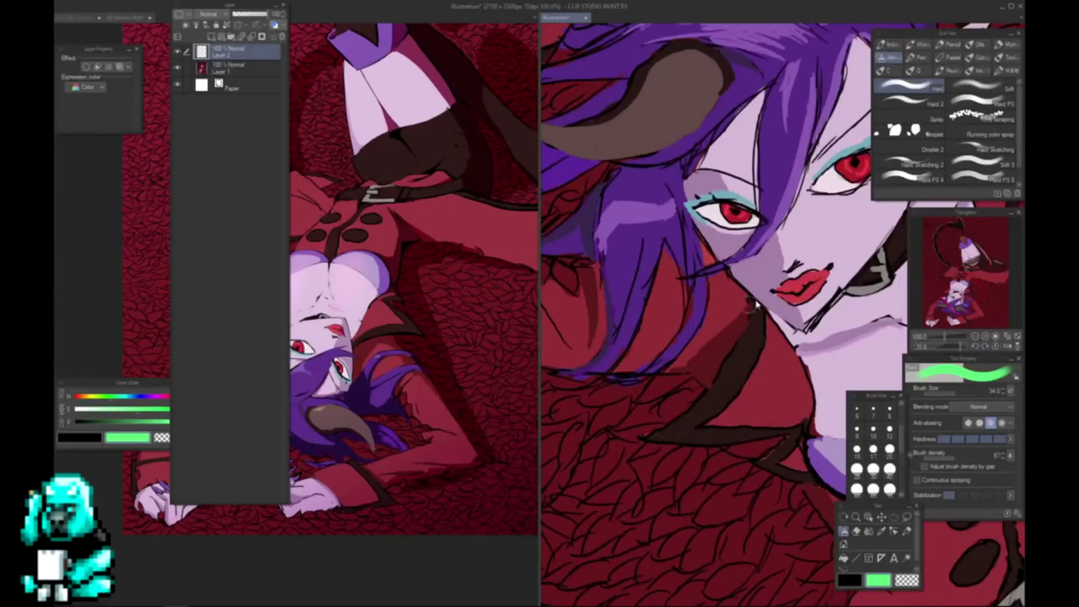
pyautogui.press('Tab')
pyautogui.moveTo(675, 135); pyautogui.dragTo(651, 203)
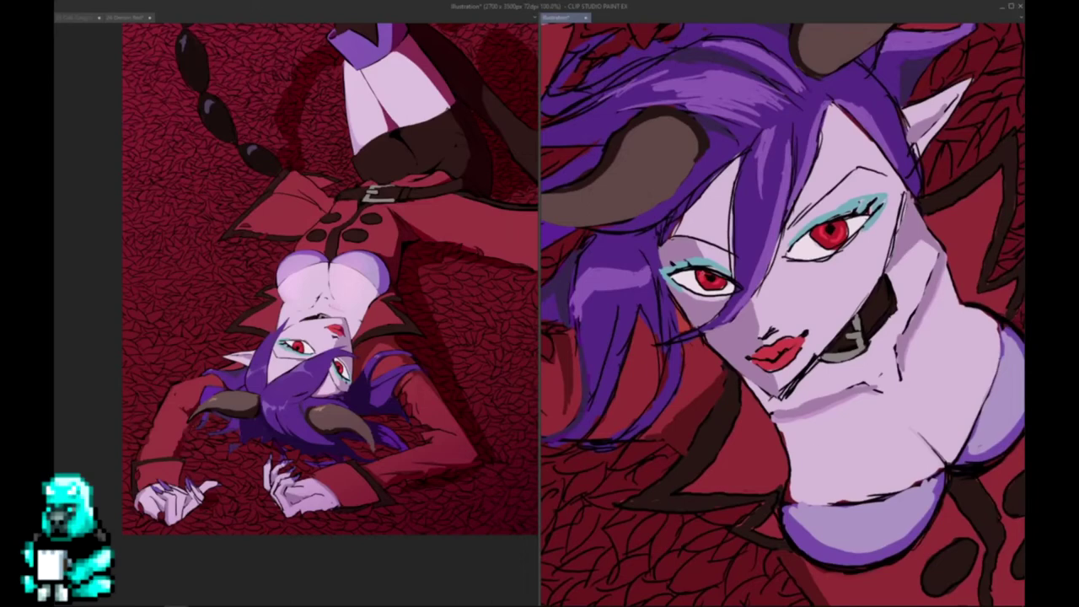
# - Rotate and enlarge the shadowed Demon Red view to match, and compare both upright faces side by side
pyautogui.click(363, 570)
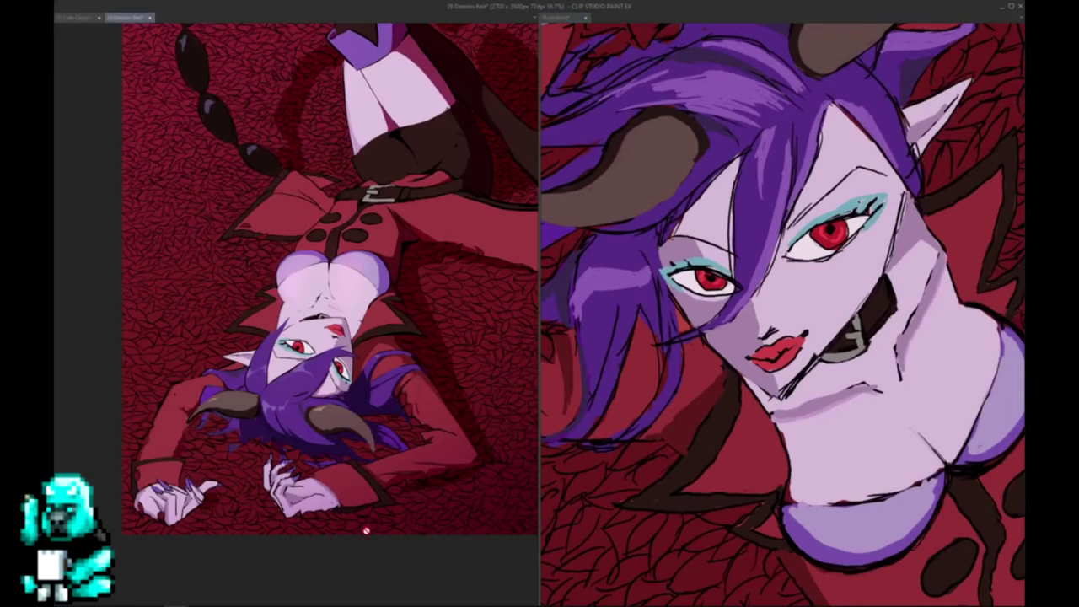
pyautogui.press('Tab')
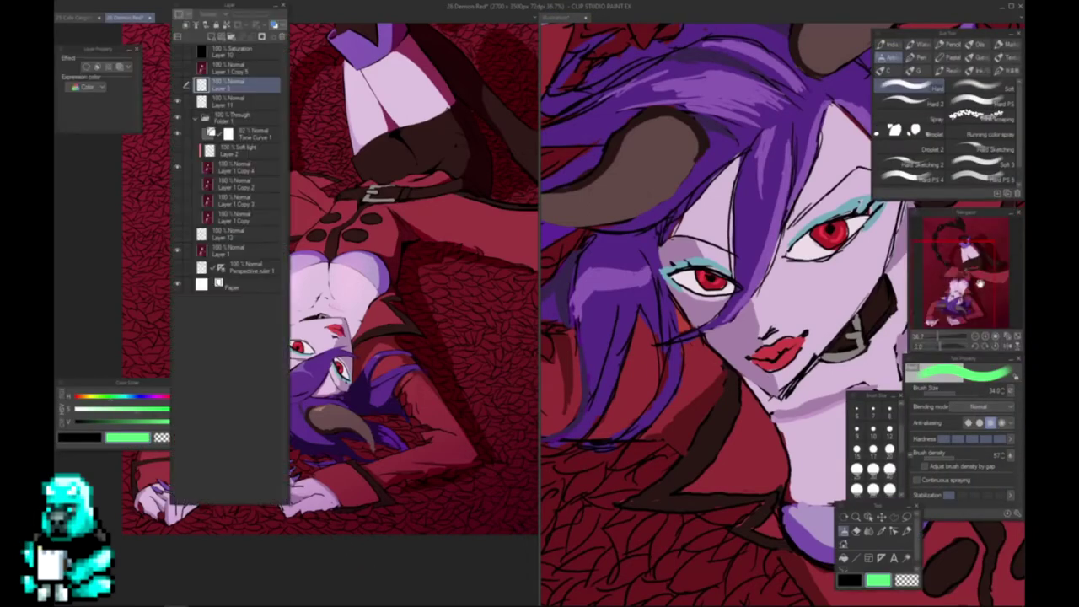
pyautogui.click(986, 347)
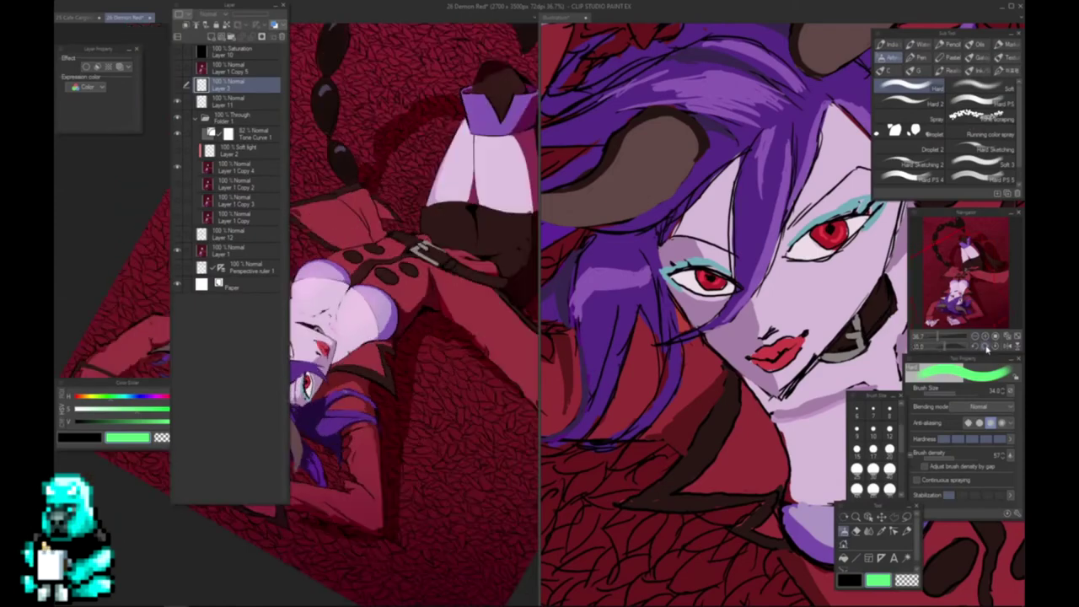
pyautogui.click(986, 348)
pyautogui.press('Tab')
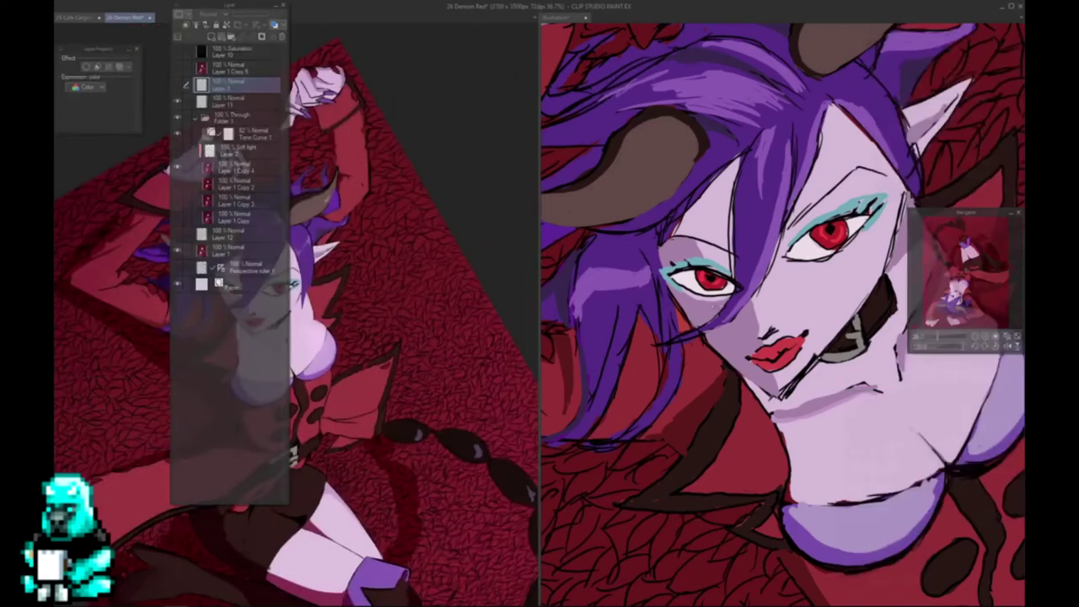
pyautogui.moveTo(266, 295); pyautogui.dragTo(388, 285)
pyautogui.scroll(1, 388, 285)
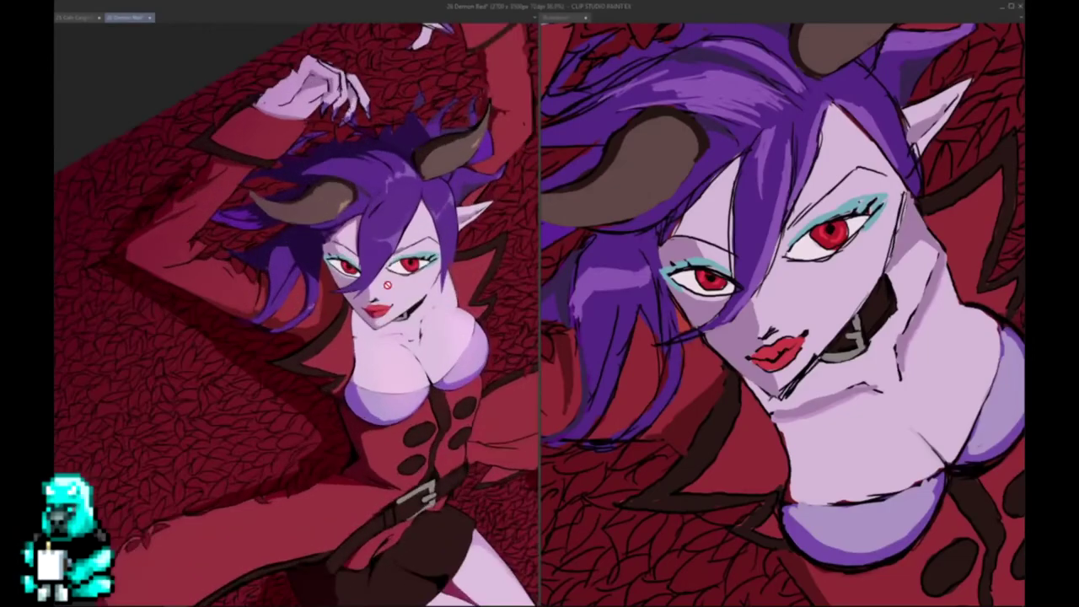
pyautogui.scroll(6, 387, 285)
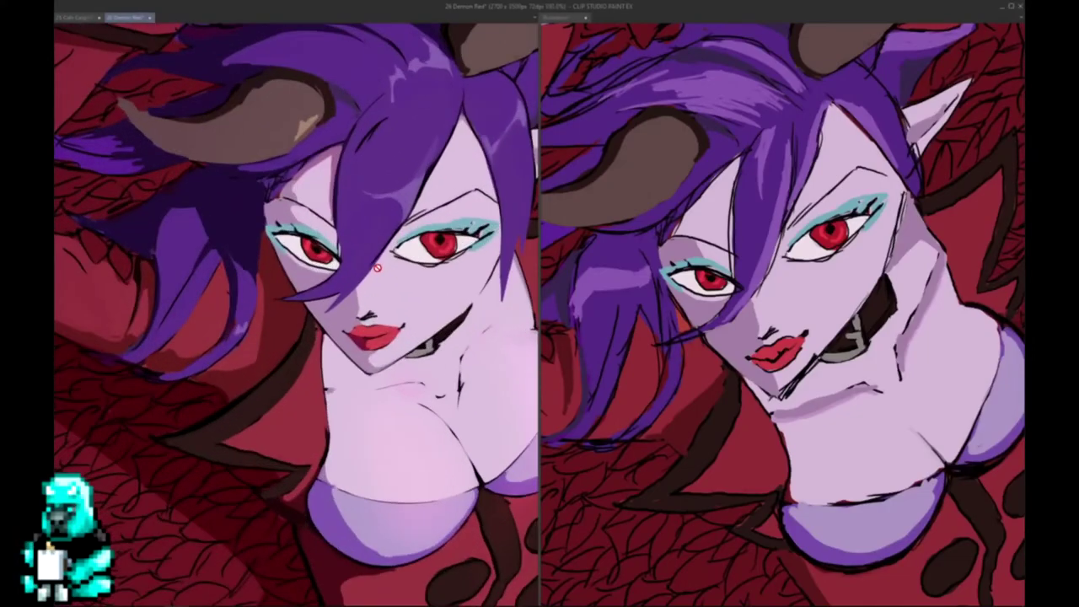
pyautogui.scroll(1, 380, 268)
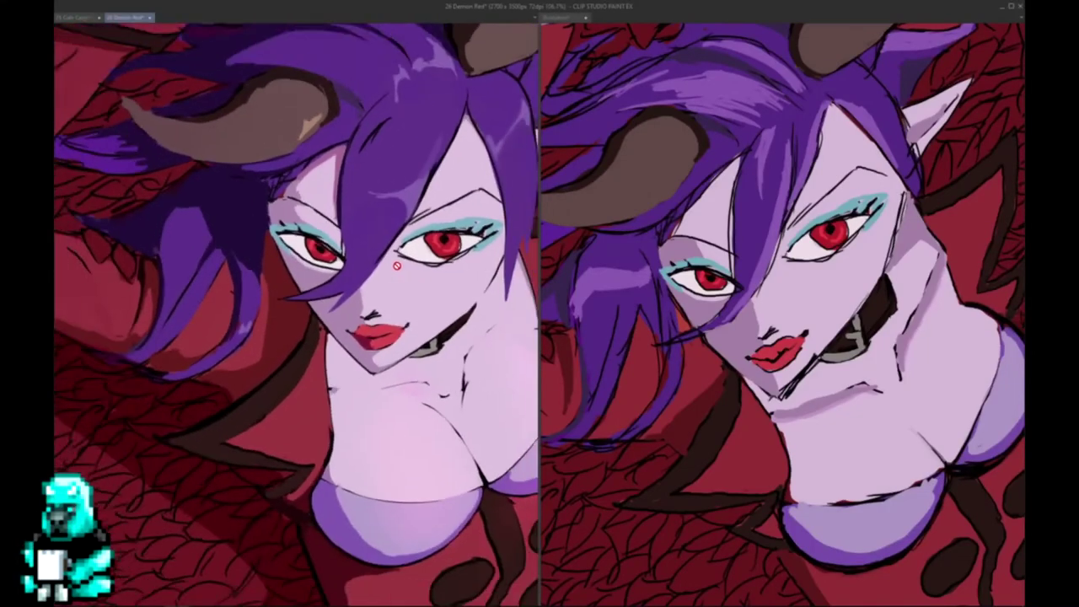
# - Reduce the rotated Demon Red view to show the demon down to the thighs, and switch to the flat-shaded canvas
pyautogui.scroll(-3, 396, 267)
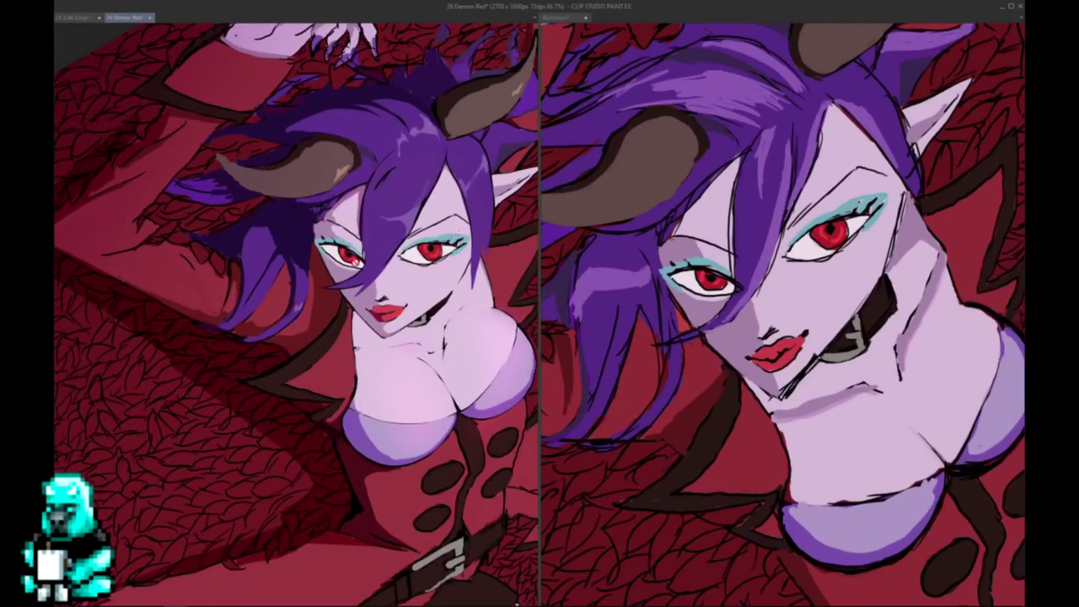
pyautogui.press('Tab')
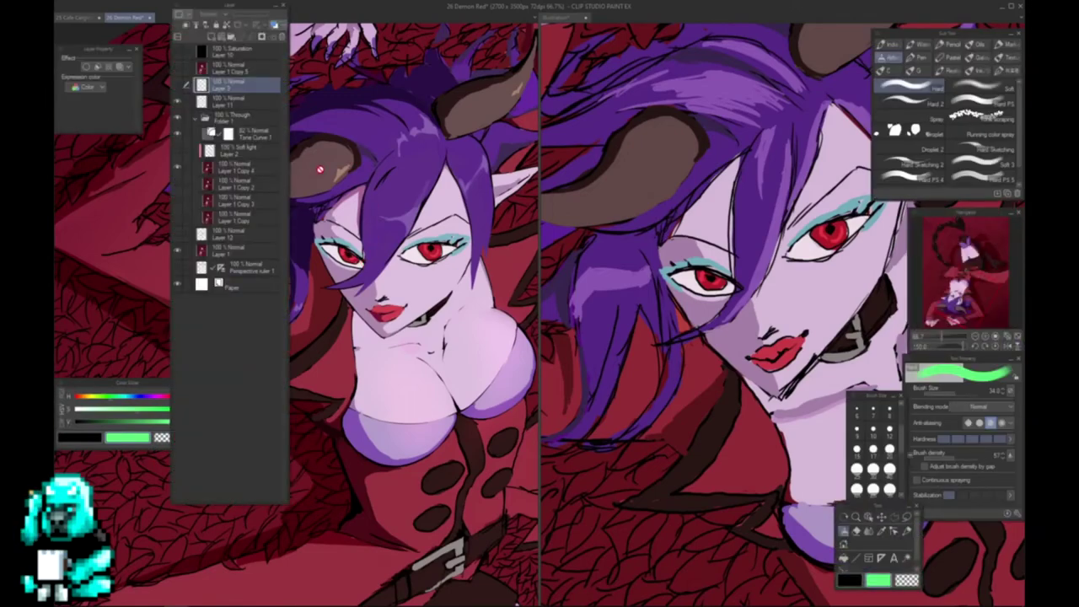
pyautogui.scroll(-1, 431, 202)
pyautogui.scroll(-1, 431, 201)
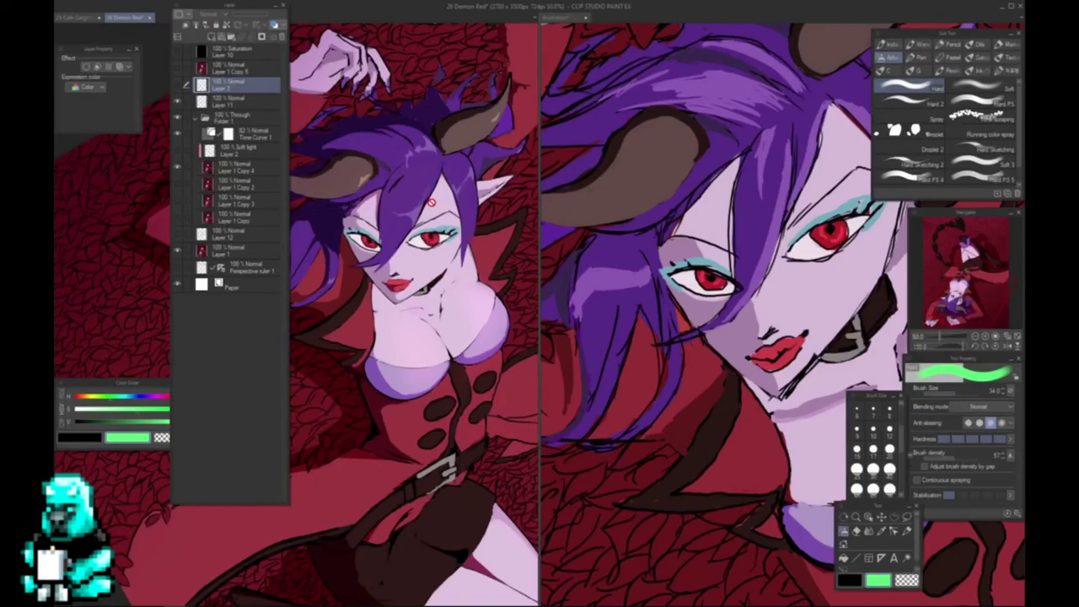
pyautogui.scroll(-2, 431, 202)
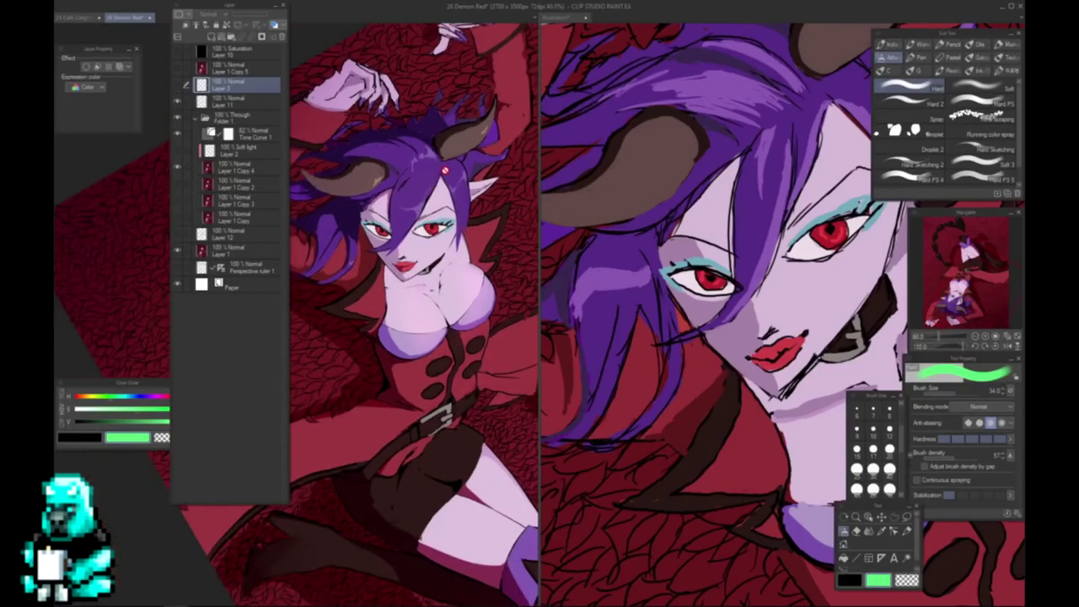
pyautogui.click(736, 359)
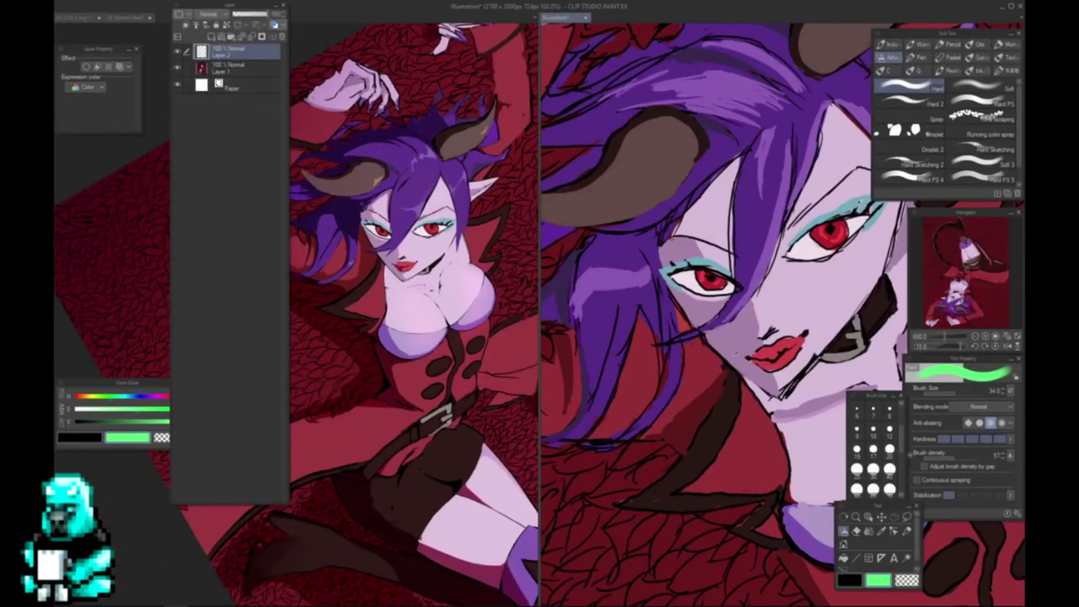
# - Hide the palettes to clear the workspace, and undo a trial stroke near the flat-shaded demon's mouth
pyautogui.press('Tab')
pyautogui.moveTo(792, 354)
pyautogui.mouseDown()
pyautogui.moveTo(774, 413)
pyautogui.moveTo(769, 398)
pyautogui.mouseUp()
pyautogui.hotkey('ctrl', 'z')
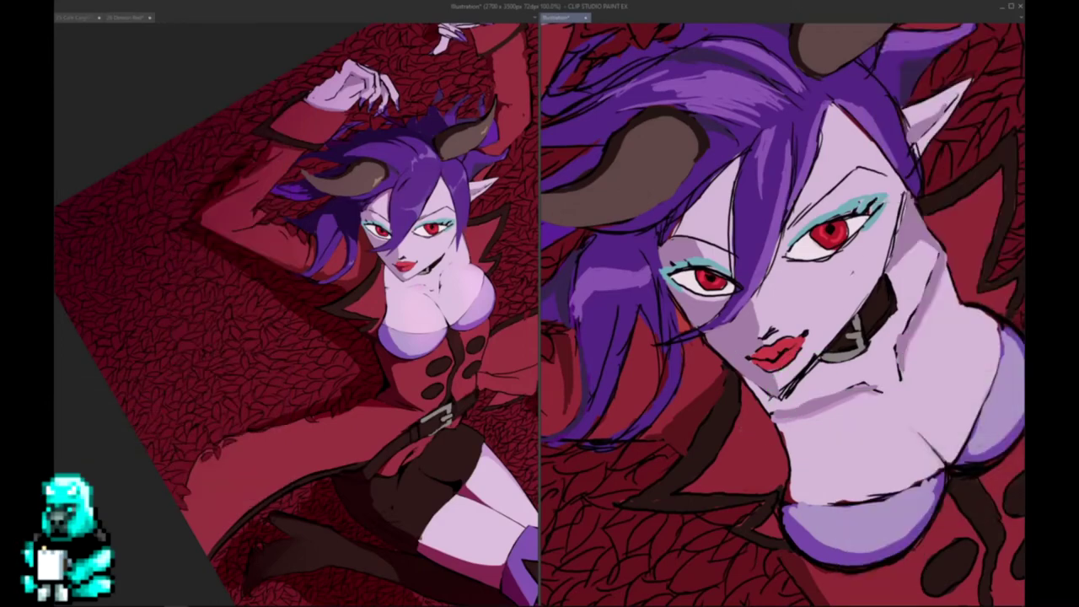
# - Circle the demon's raised hand in green on the flat-shaded version, and undo the mark
pyautogui.moveTo(759, 219); pyautogui.dragTo(866, 506)
pyautogui.moveTo(634, 199)
pyautogui.mouseDown()
pyautogui.moveTo(625, 216)
pyautogui.moveTo(659, 226)
pyautogui.mouseUp()
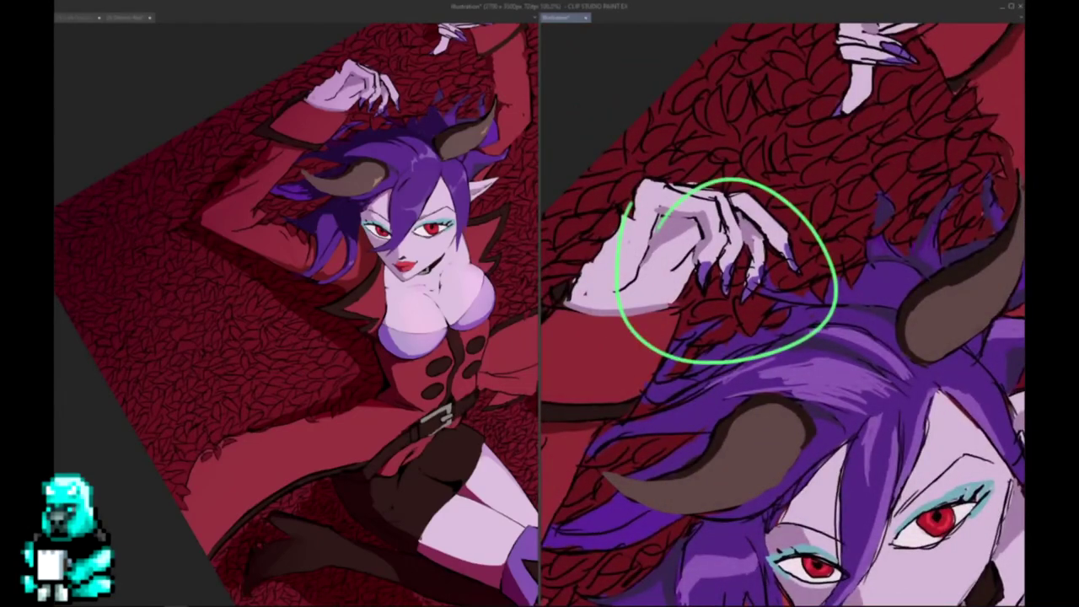
pyautogui.hotkey('ctrl', 'z')
# - Reset the flat-shaded canvas view's rotation and enlarge it to 150% around the upside-down face
pyautogui.scroll(2, 703, 308)
pyautogui.scroll(-4, 673, 263)
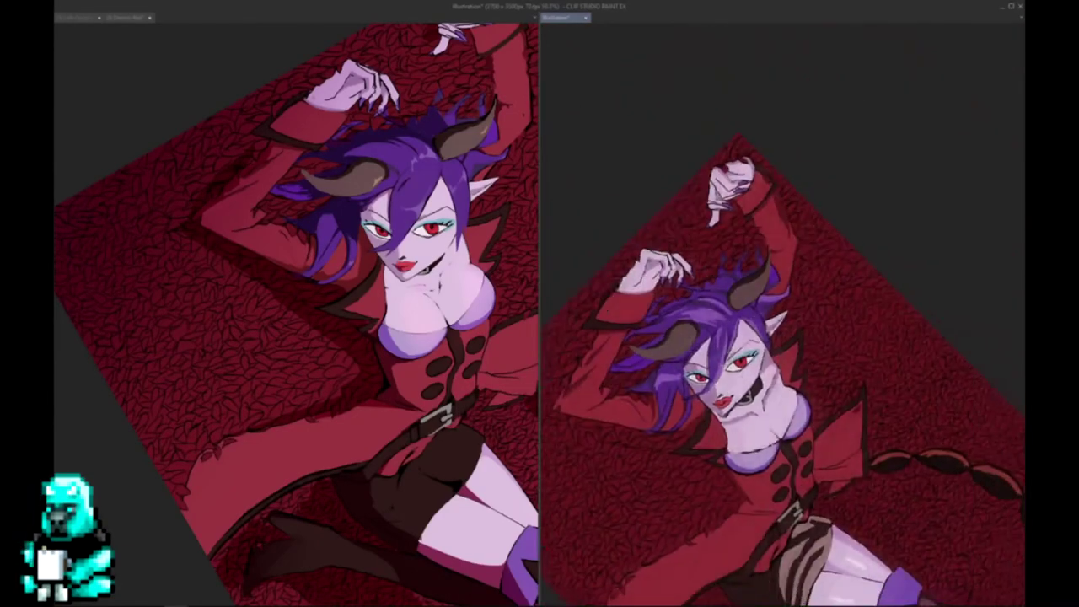
pyautogui.hotkey('ctrl', '@')
pyautogui.scroll(3, 701, 296)
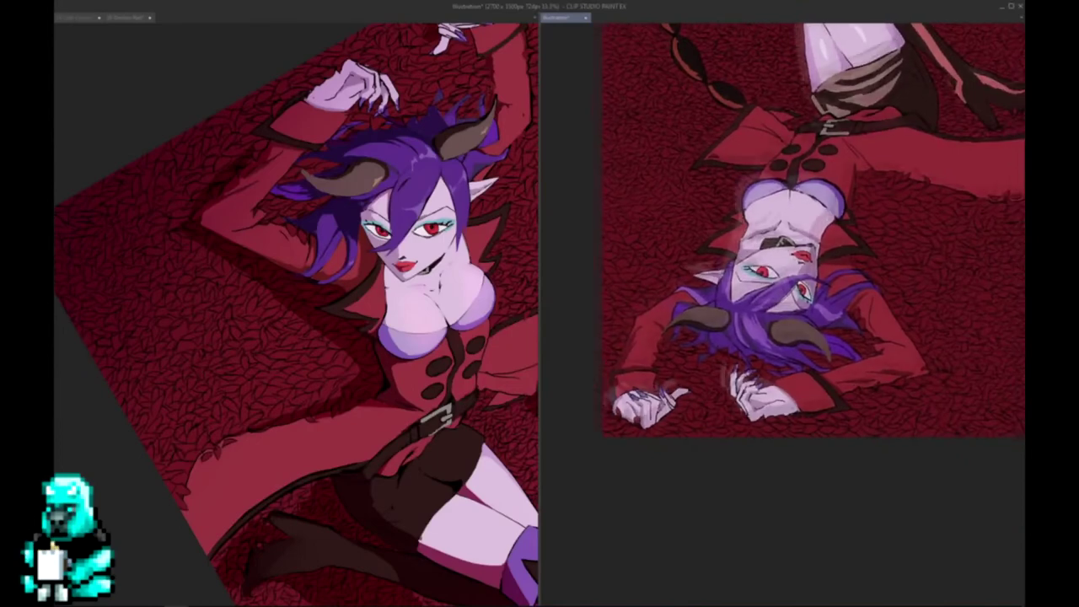
pyautogui.scroll(2, 806, 253)
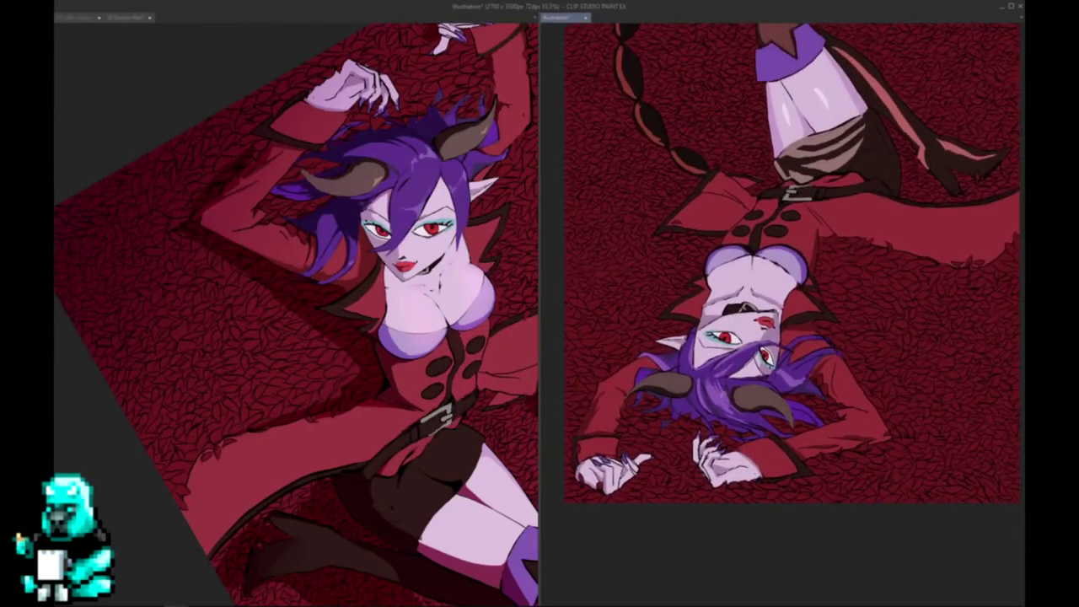
pyautogui.scroll(3, 722, 369)
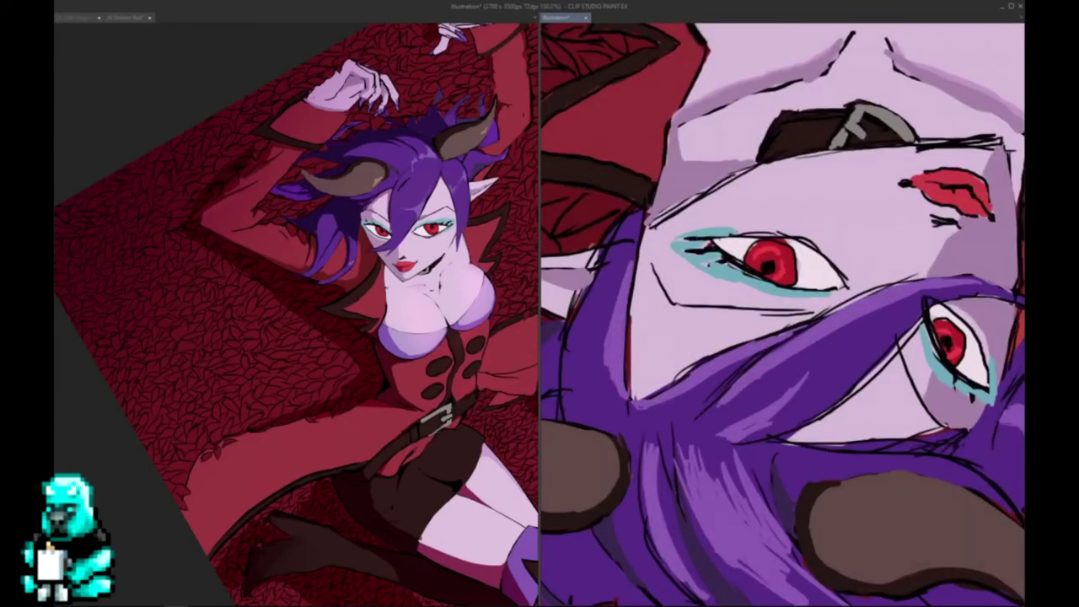
# - Examine the upside-down face, collar and chest of the flat-shaded version
pyautogui.moveTo(747, 198); pyautogui.dragTo(716, 247)
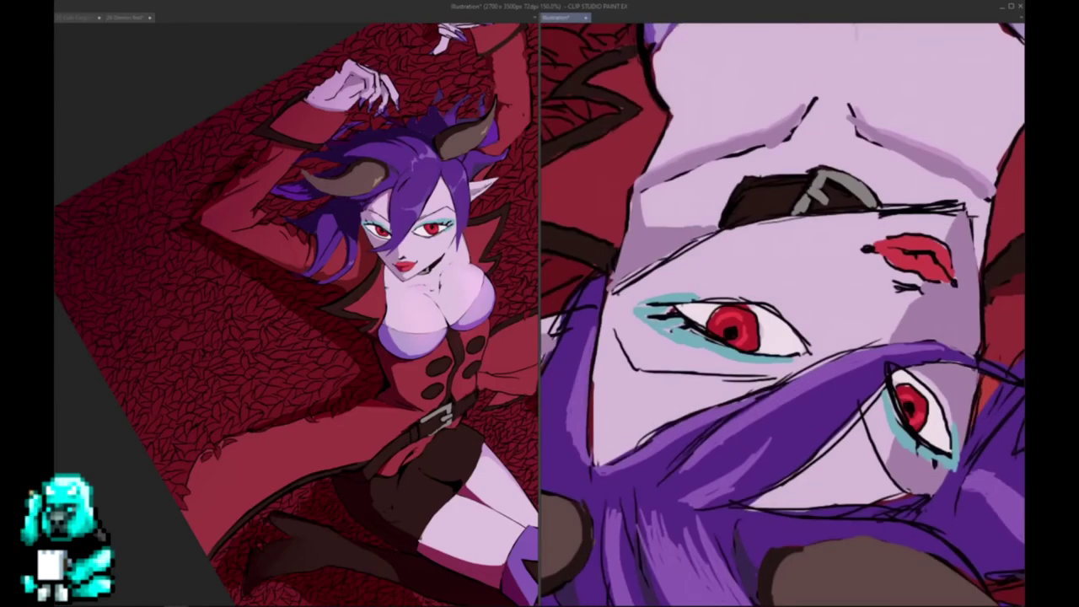
pyautogui.moveTo(847, 293); pyautogui.dragTo(853, 252)
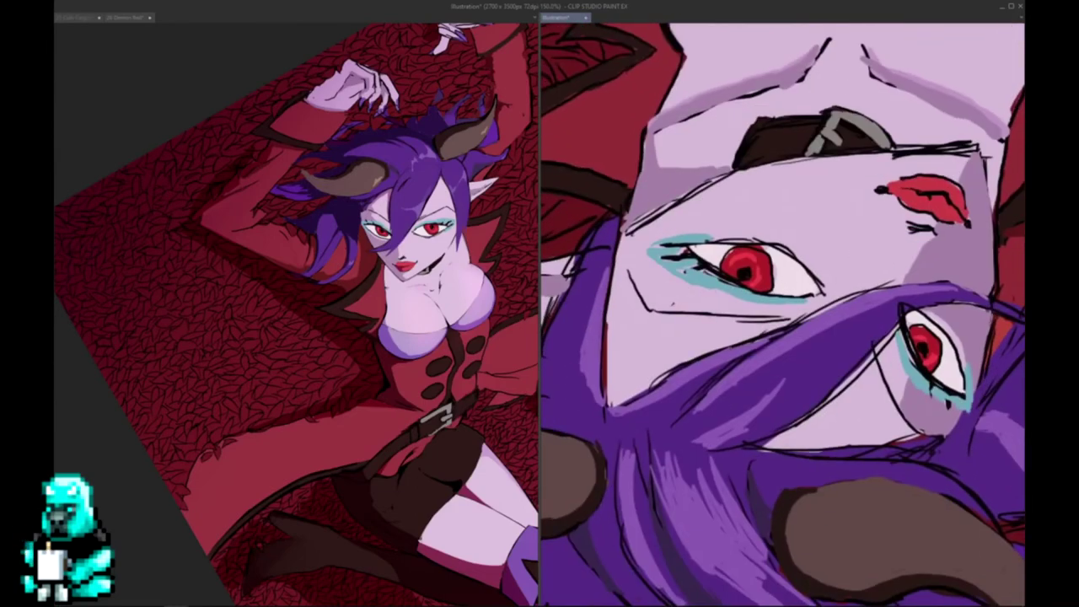
pyautogui.moveTo(853, 252); pyautogui.dragTo(712, 409)
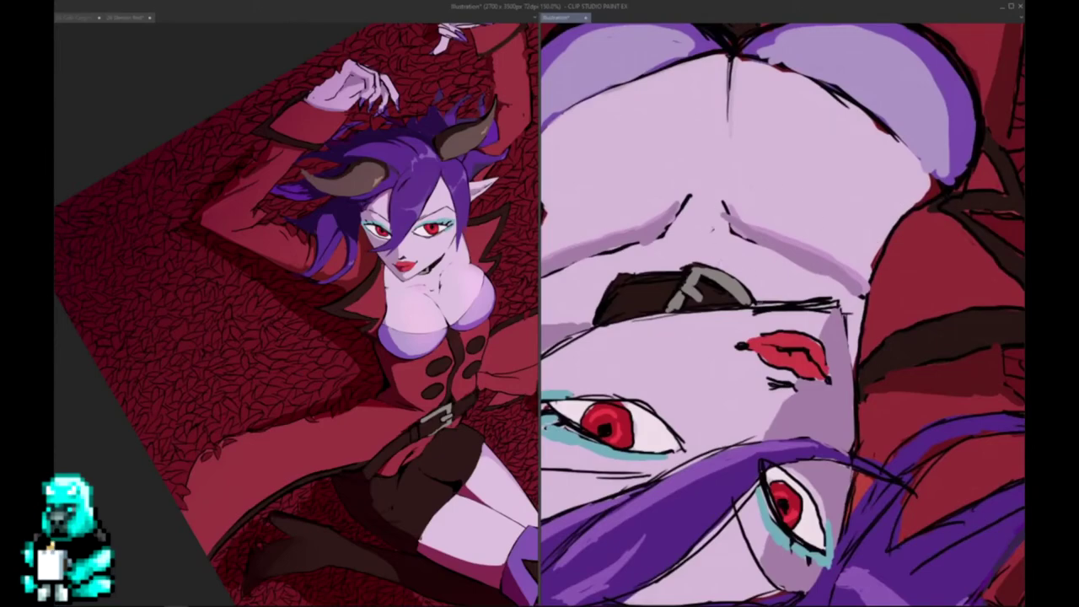
pyautogui.moveTo(677, 242); pyautogui.dragTo(774, 311)
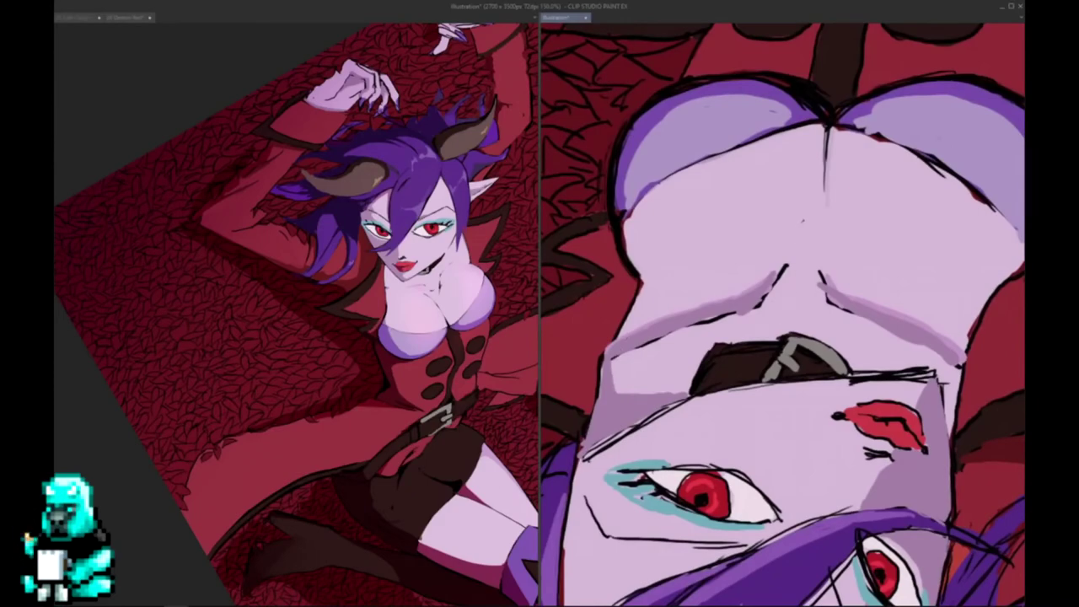
pyautogui.moveTo(657, 446); pyautogui.dragTo(722, 318)
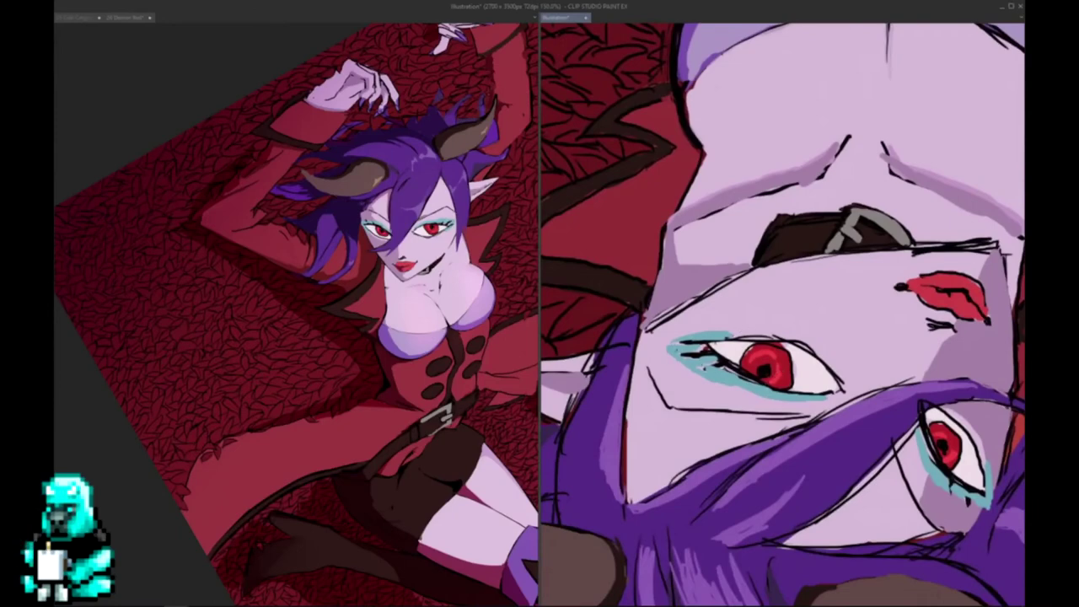
pyautogui.moveTo(783, 366); pyautogui.dragTo(705, 257)
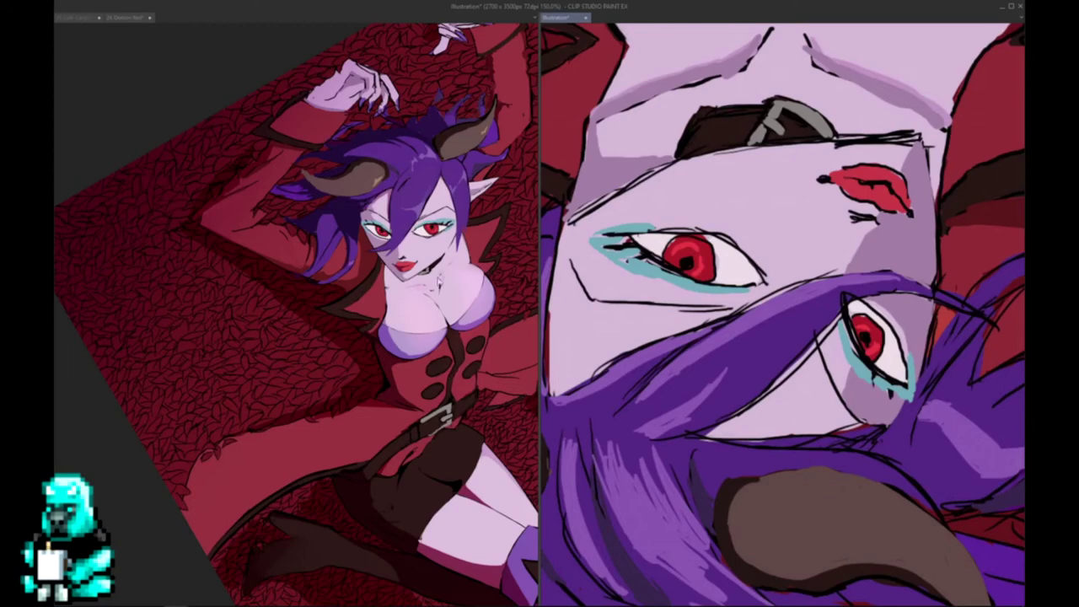
# - Sketch a black arch with a green mark beside it on the flat-shaded demon's chest, and clear the marks
pyautogui.moveTo(706, 196); pyautogui.dragTo(696, 528)
pyautogui.moveTo(634, 351)
pyautogui.mouseDown()
pyautogui.moveTo(632, 378)
pyautogui.moveTo(628, 327)
pyautogui.mouseUp()
pyautogui.hotkey('ctrl', 'z')
pyautogui.moveTo(639, 374)
pyautogui.mouseDown()
pyautogui.moveTo(661, 289)
pyautogui.moveTo(685, 270)
pyautogui.moveTo(746, 268)
pyautogui.moveTo(789, 304)
pyautogui.moveTo(788, 373)
pyautogui.mouseUp()
pyautogui.moveTo(763, 284); pyautogui.dragTo(792, 354)
pyautogui.moveTo(660, 300); pyautogui.dragTo(707, 270)
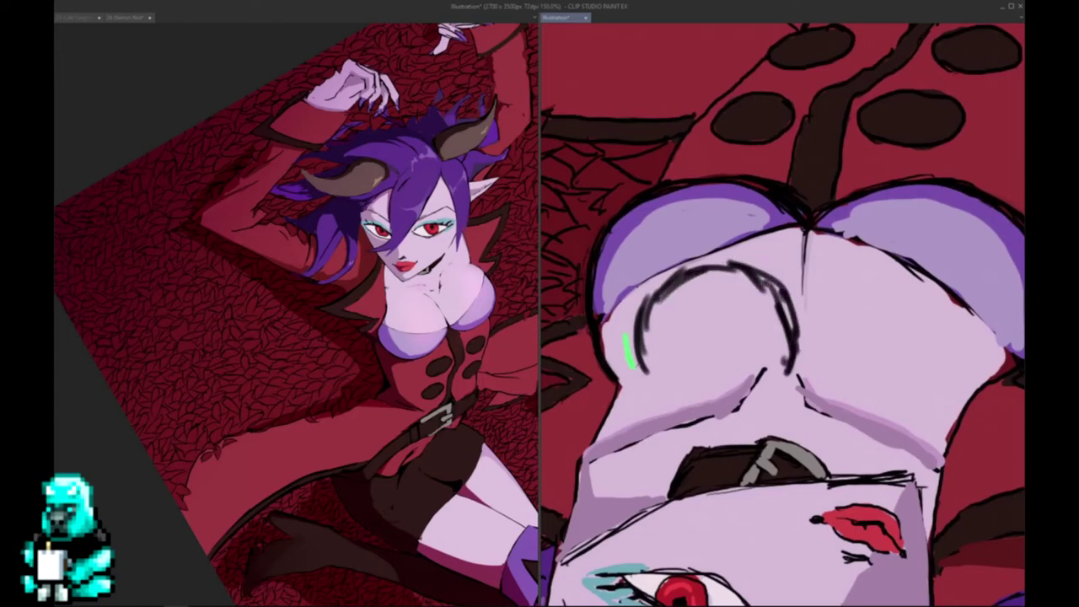
pyautogui.press('Delete')
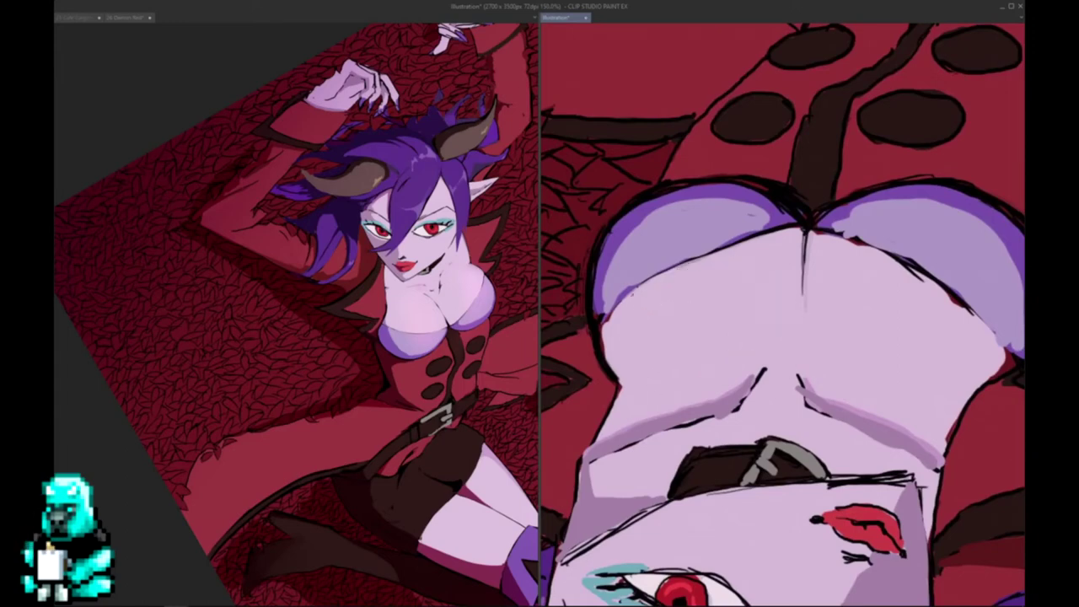
# - Try single curved black strokes across the same side of the chest, and undo each attempt
pyautogui.moveTo(661, 387)
pyautogui.mouseDown()
pyautogui.moveTo(651, 329)
pyautogui.moveTo(724, 289)
pyautogui.moveTo(653, 360)
pyautogui.moveTo(698, 318)
pyautogui.mouseUp()
pyautogui.hotkey('ctrl', 'z')
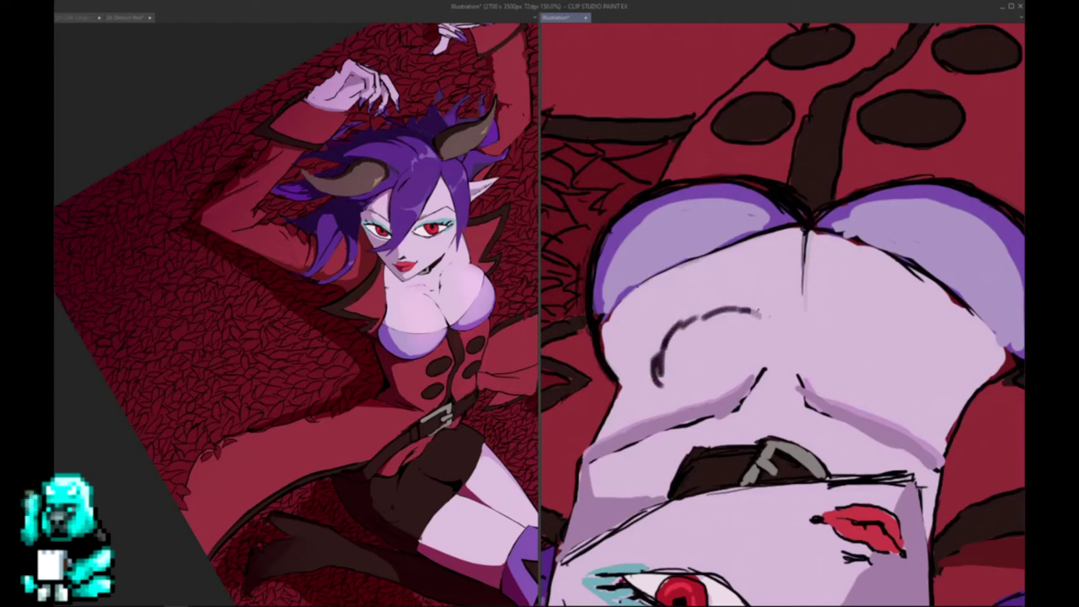
pyautogui.hotkey('ctrl', 'z')
pyautogui.hotkey('ctrl', 'z')
pyautogui.hotkey('ctrl', 'z')
pyautogui.hotkey('ctrl', 'z')
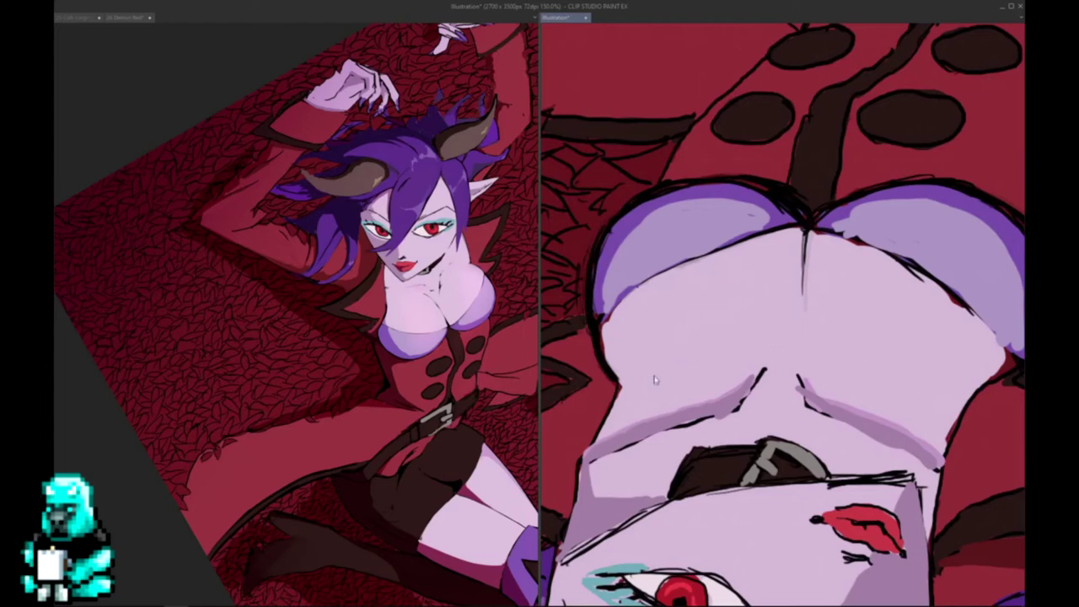
pyautogui.moveTo(660, 389)
pyautogui.mouseDown()
pyautogui.moveTo(634, 311)
pyautogui.moveTo(662, 276)
pyautogui.moveTo(796, 288)
pyautogui.mouseUp()
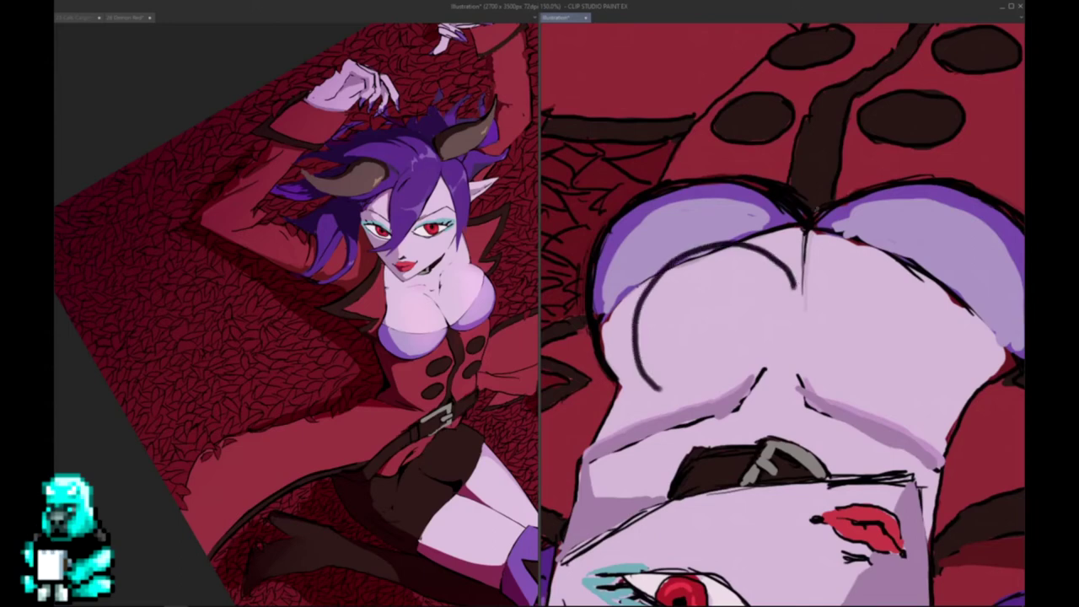
pyautogui.hotkey('ctrl', 'z')
pyautogui.hotkey('ctrl', 'z')
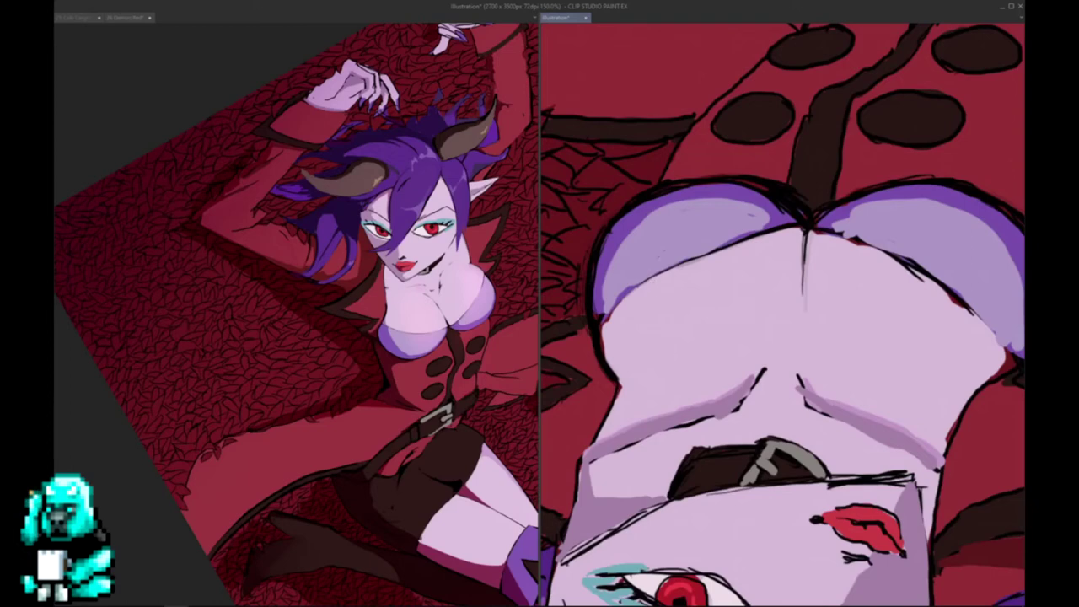
# - Sketch a larger black chest contour overlapping the purple cup and reaching the cleavage, undoing misplaced strokes
pyautogui.moveTo(681, 232)
pyautogui.mouseDown()
pyautogui.moveTo(633, 324)
pyautogui.moveTo(635, 296)
pyautogui.moveTo(638, 366)
pyautogui.mouseUp()
pyautogui.moveTo(641, 288); pyautogui.dragTo(650, 393)
pyautogui.moveTo(636, 336)
pyautogui.mouseDown()
pyautogui.moveTo(656, 401)
pyautogui.moveTo(636, 295)
pyautogui.moveTo(670, 242)
pyautogui.moveTo(746, 220)
pyautogui.mouseUp()
pyautogui.moveTo(673, 239)
pyautogui.mouseDown()
pyautogui.moveTo(712, 218)
pyautogui.moveTo(793, 216)
pyautogui.moveTo(686, 232)
pyautogui.moveTo(799, 229)
pyautogui.mouseUp()
pyautogui.hotkey('ctrl', 'z')
pyautogui.moveTo(700, 221)
pyautogui.mouseDown()
pyautogui.moveTo(758, 218)
pyautogui.moveTo(814, 234)
pyautogui.mouseUp()
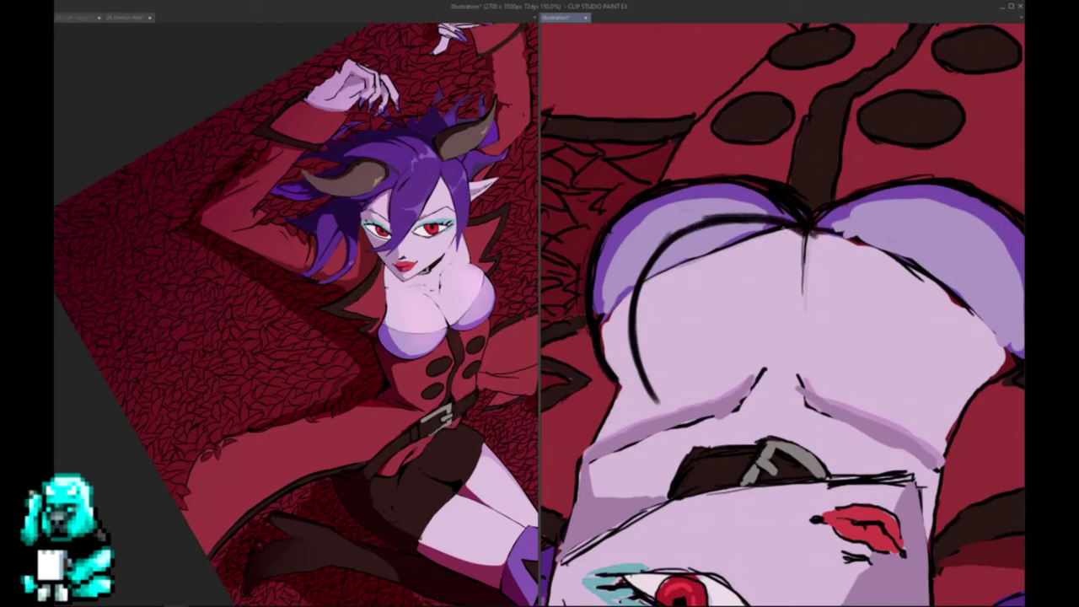
pyautogui.hotkey('ctrl', 'z')
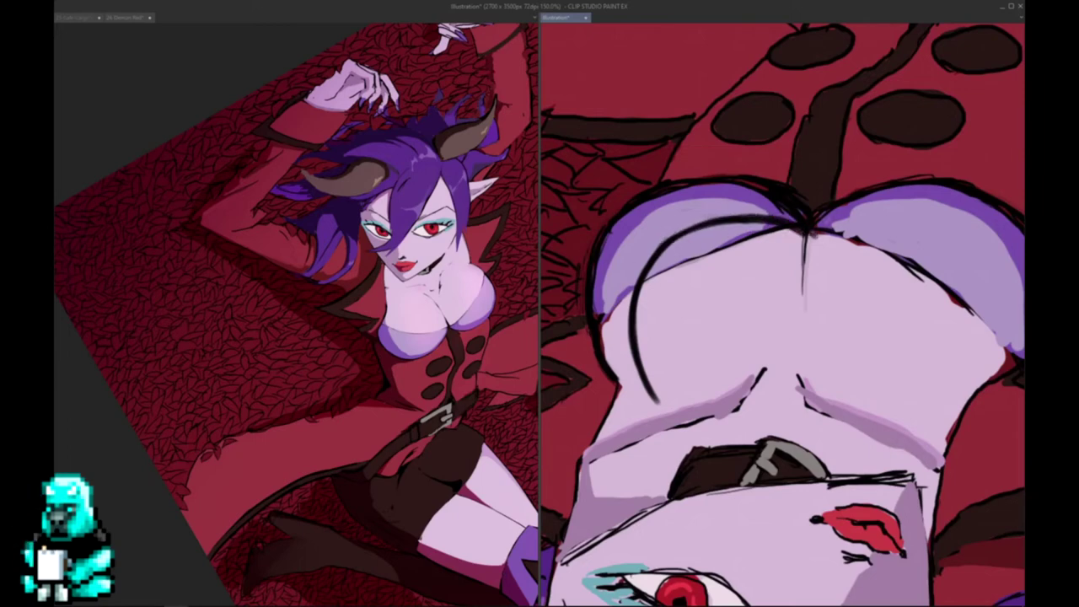
pyautogui.moveTo(724, 228); pyautogui.dragTo(816, 248)
pyautogui.hotkey('ctrl', 'z')
pyautogui.moveTo(738, 221); pyautogui.dragTo(685, 231)
pyautogui.moveTo(655, 398); pyautogui.dragTo(666, 241)
pyautogui.moveTo(796, 229); pyautogui.dragTo(742, 219)
pyautogui.moveTo(675, 239); pyautogui.dragTo(784, 222)
pyautogui.moveTo(725, 158); pyautogui.dragTo(695, 290)
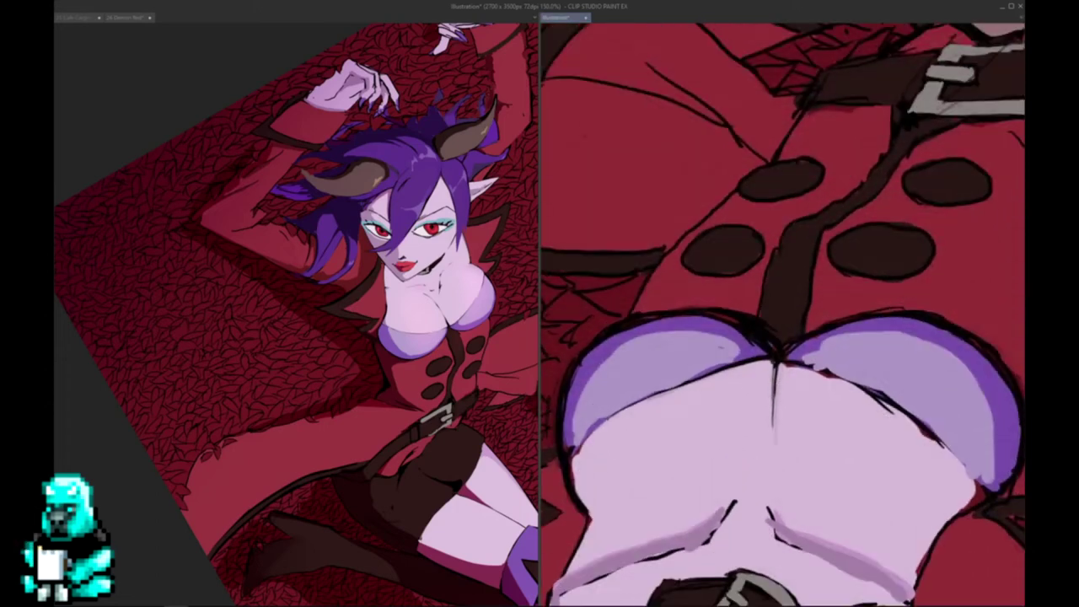
# - Rotate the flat-shaded view around the coat, and shade the button nearest the belt buckle with soft tones, undoing rejected strokes
pyautogui.moveTo(815, 258); pyautogui.dragTo(724, 276)
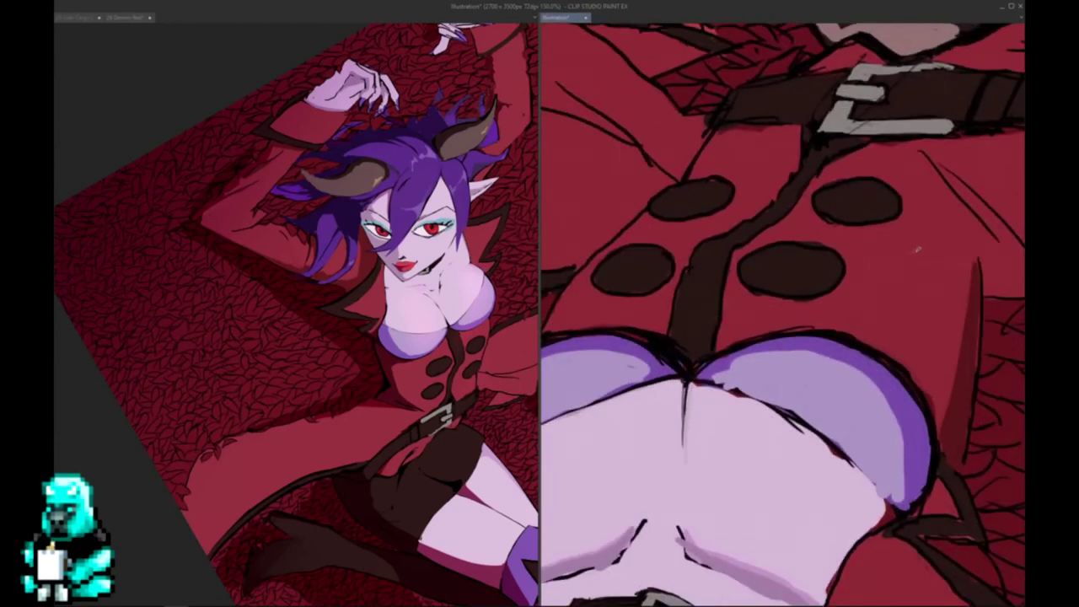
pyautogui.moveTo(885, 258)
pyautogui.mouseDown()
pyautogui.moveTo(860, 275)
pyautogui.moveTo(863, 310)
pyautogui.moveTo(923, 321)
pyautogui.moveTo(966, 285)
pyautogui.moveTo(933, 250)
pyautogui.moveTo(839, 270)
pyautogui.moveTo(843, 336)
pyautogui.moveTo(749, 247)
pyautogui.mouseUp()
pyautogui.hotkey('ctrl', 'z')
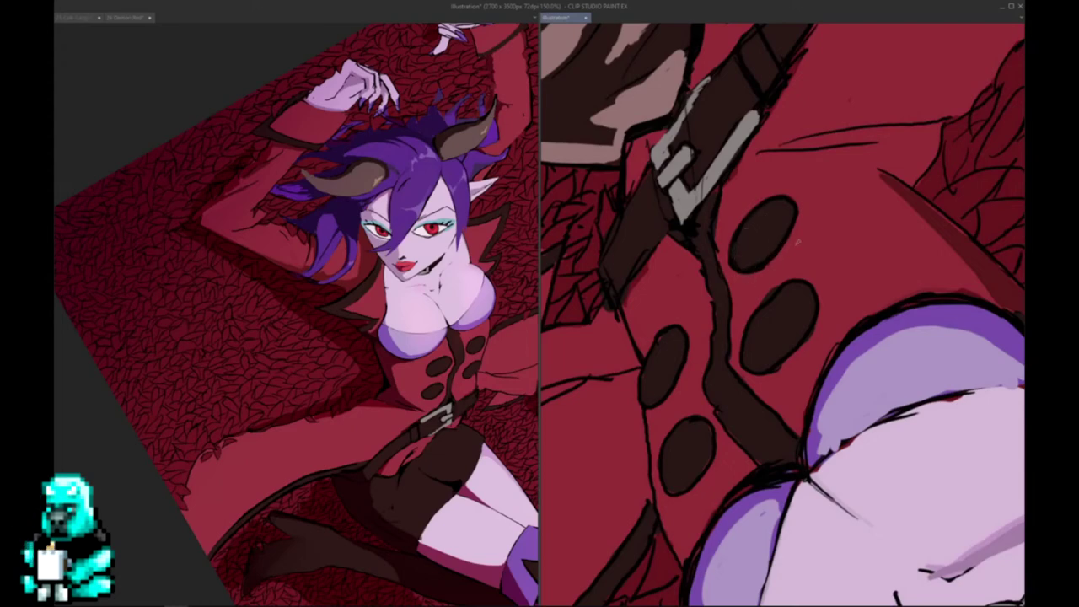
pyautogui.moveTo(761, 247)
pyautogui.mouseDown()
pyautogui.moveTo(777, 221)
pyautogui.moveTo(759, 218)
pyautogui.moveTo(772, 219)
pyautogui.mouseUp()
pyautogui.hotkey('ctrl', 'z')
pyautogui.hotkey('ctrl', 'z')
pyautogui.hotkey('ctrl', 'z')
pyautogui.hotkey('ctrl', 'z')
pyautogui.moveTo(751, 247)
pyautogui.mouseDown()
pyautogui.moveTo(753, 236)
pyautogui.moveTo(753, 245)
pyautogui.mouseUp()
pyautogui.hotkey('ctrl', 'z')
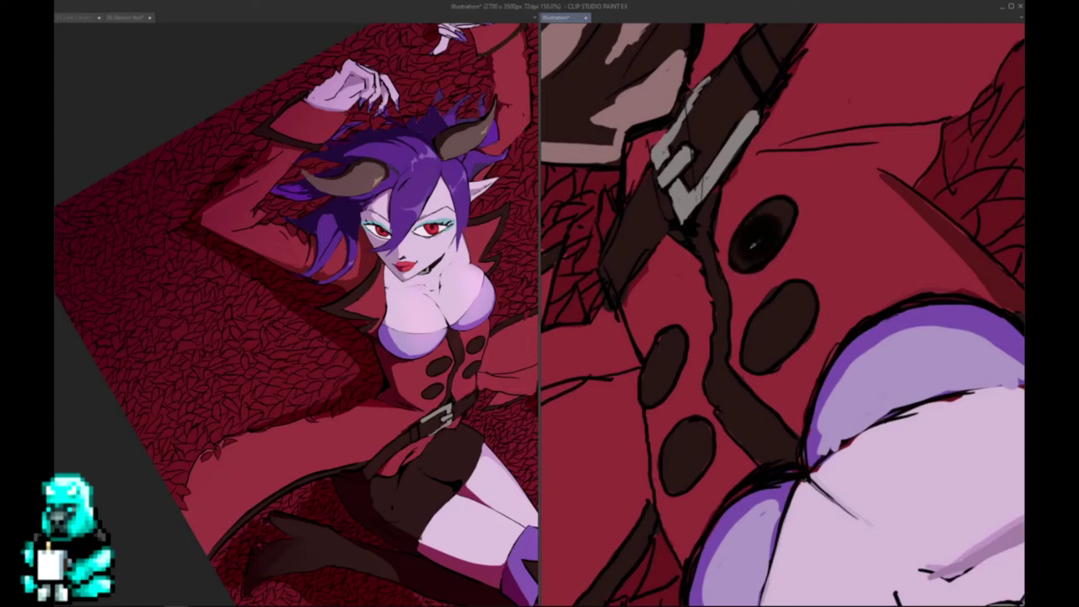
pyautogui.moveTo(779, 208); pyautogui.dragTo(752, 242)
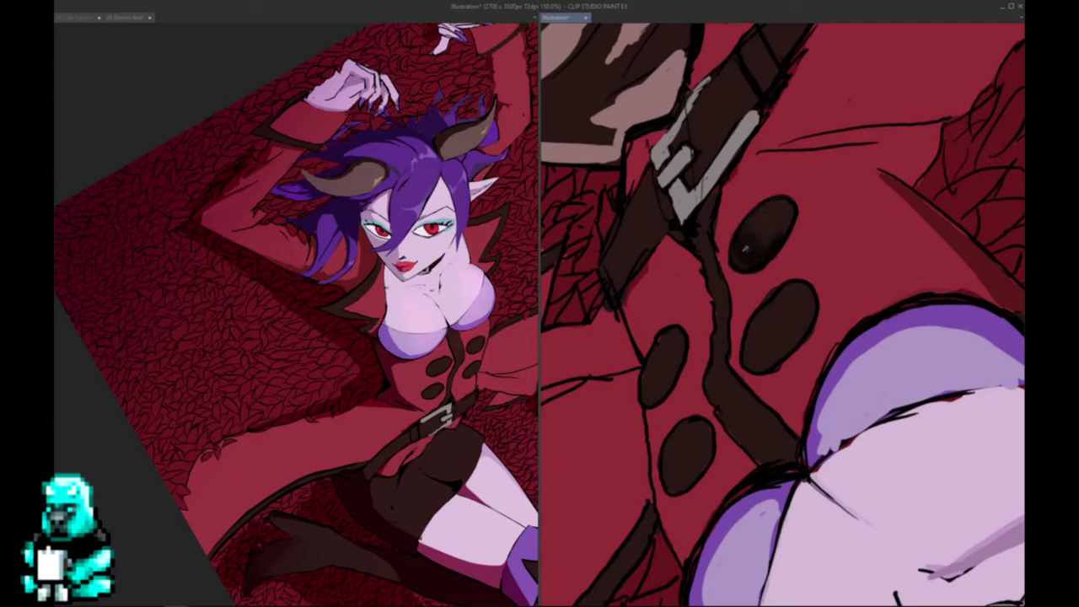
# - Reduce the view to 100%, try a stroke over the purple cup nearest the shaded button, and undo it
pyautogui.scroll(-2, 786, 215)
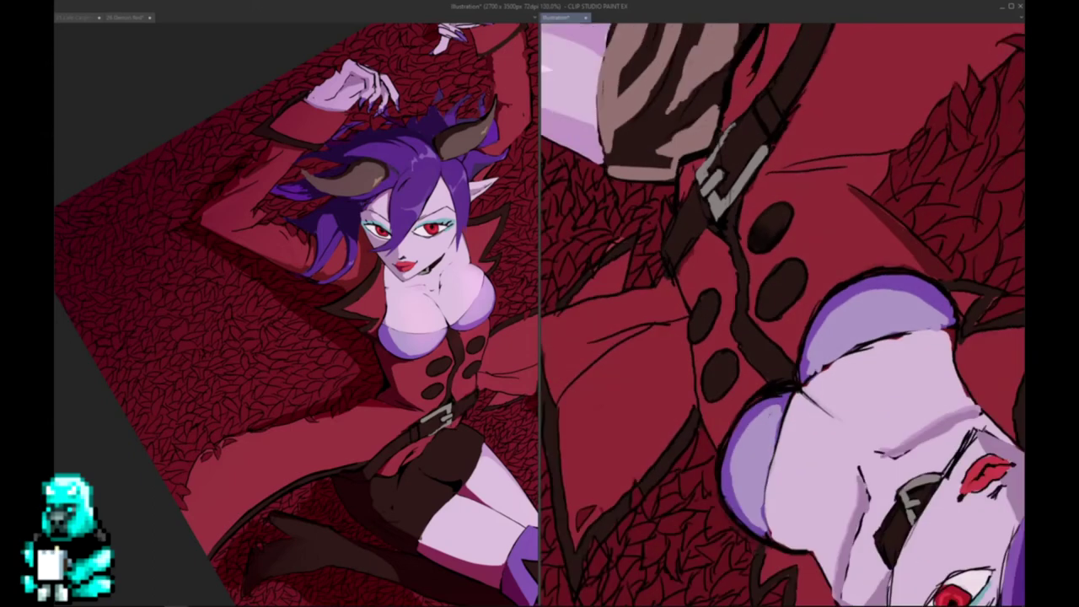
pyautogui.moveTo(805, 357); pyautogui.dragTo(784, 272)
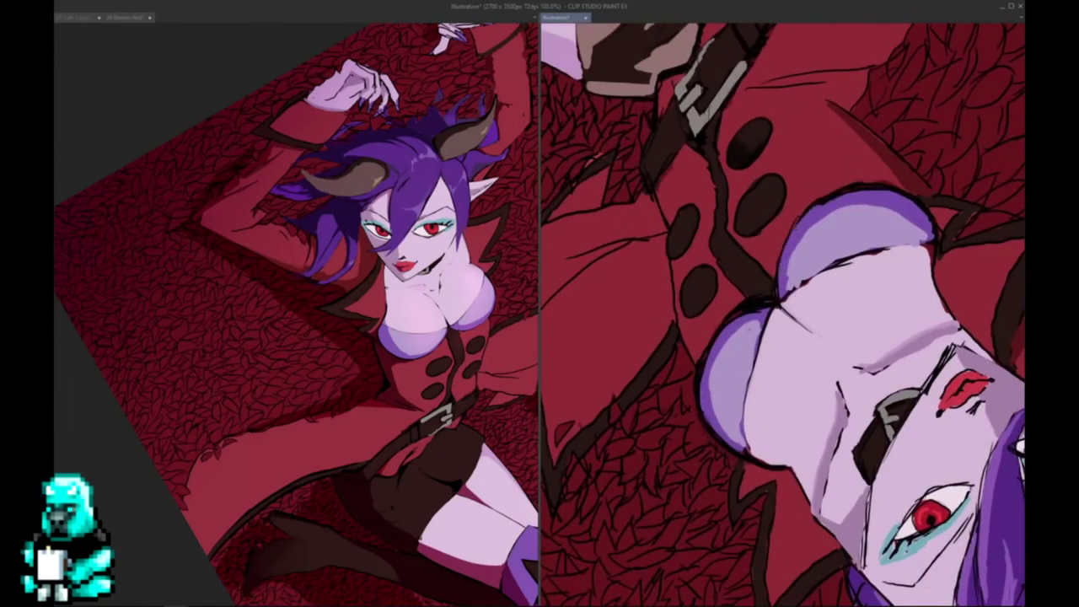
pyautogui.moveTo(839, 221); pyautogui.dragTo(801, 291)
pyautogui.hotkey('ctrl', 'z')
pyautogui.hotkey('ctrl', 'z')
pyautogui.hotkey('ctrl', 'z')
# - Reset the rotation and review the whole flat-shaded illustration at reduced size, comparing it with the shadowed version
pyautogui.scroll(-3, 794, 161)
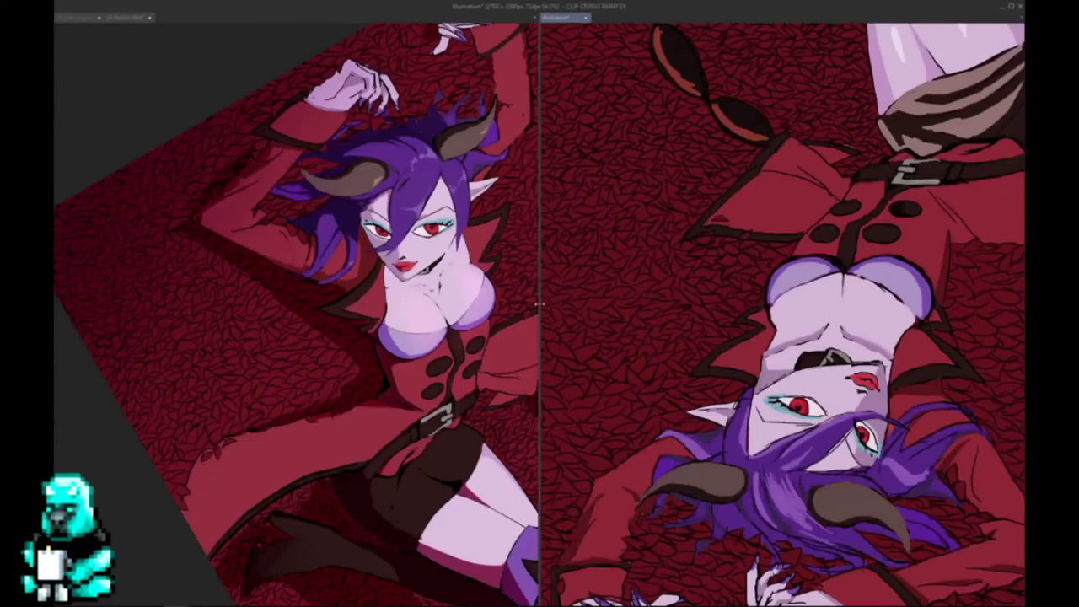
pyautogui.scroll(-5, 626, 321)
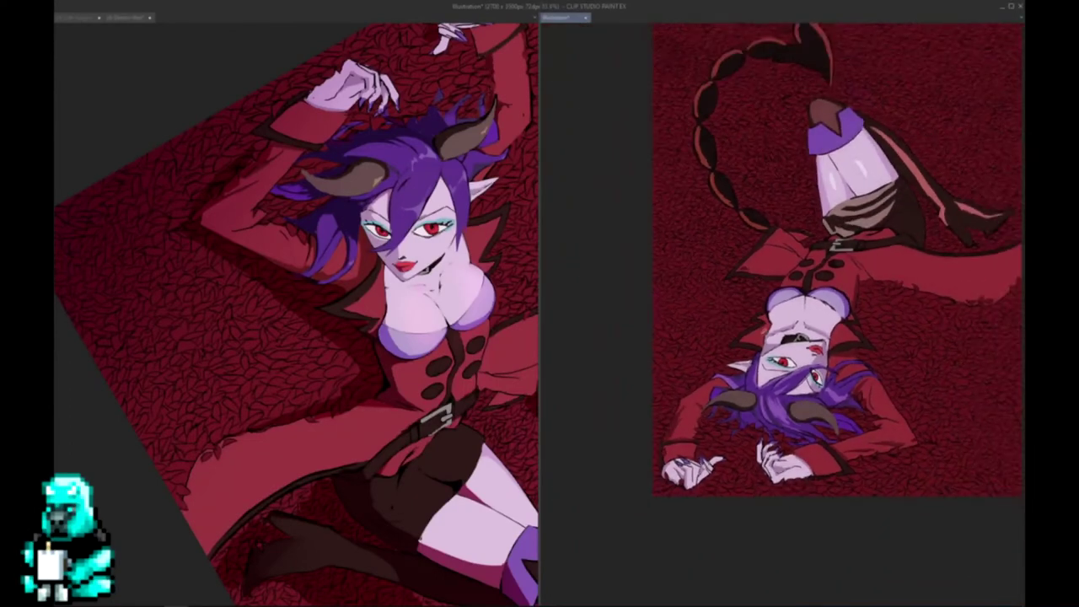
pyautogui.scroll(-3, 805, 291)
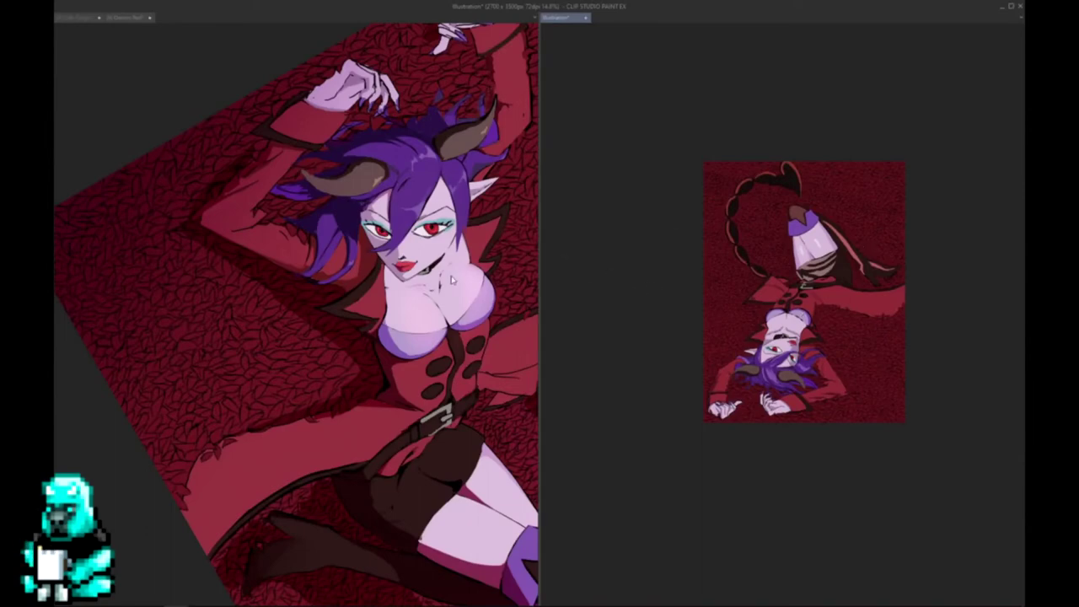
pyautogui.scroll(3, 783, 322)
pyautogui.scroll(4, 786, 396)
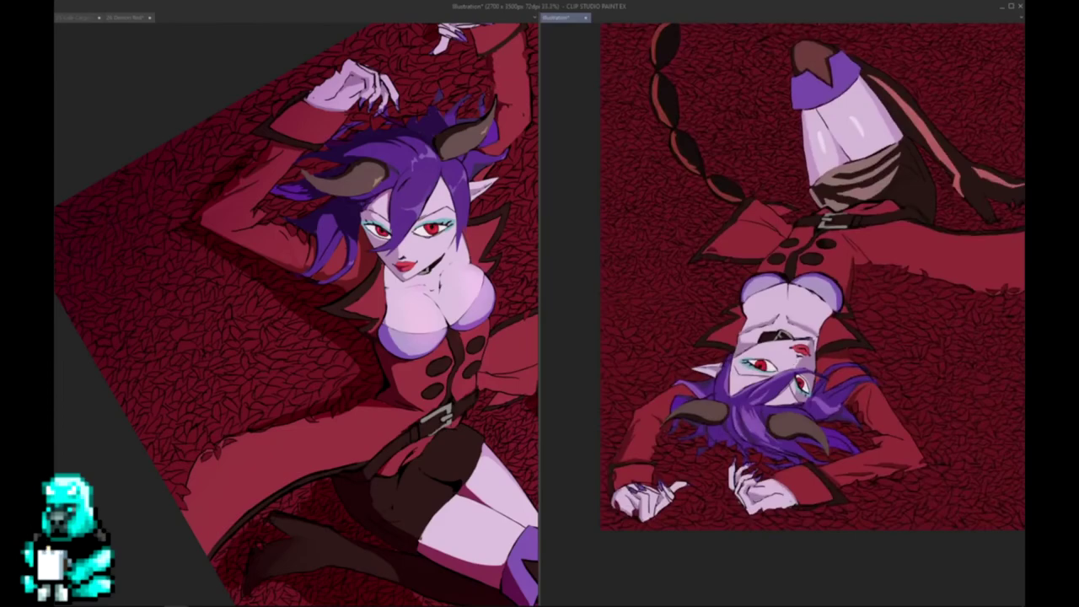
pyautogui.scroll(2, 783, 278)
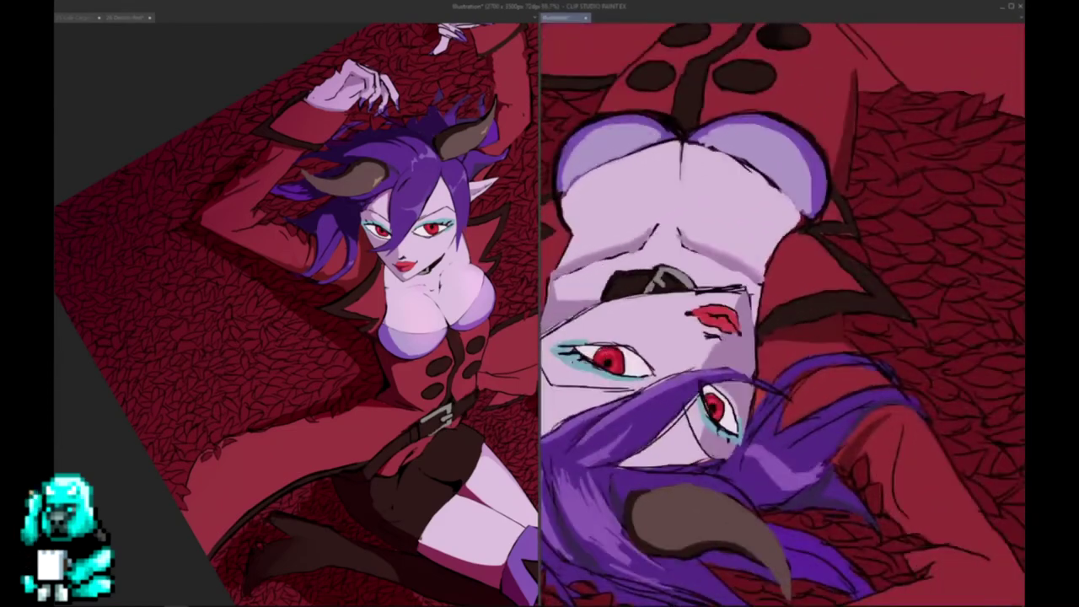
# - Examine the flat-shaded demon's coat, belt and chest up close, and reduce the view to 50%
pyautogui.moveTo(783, 253); pyautogui.dragTo(607, 463)
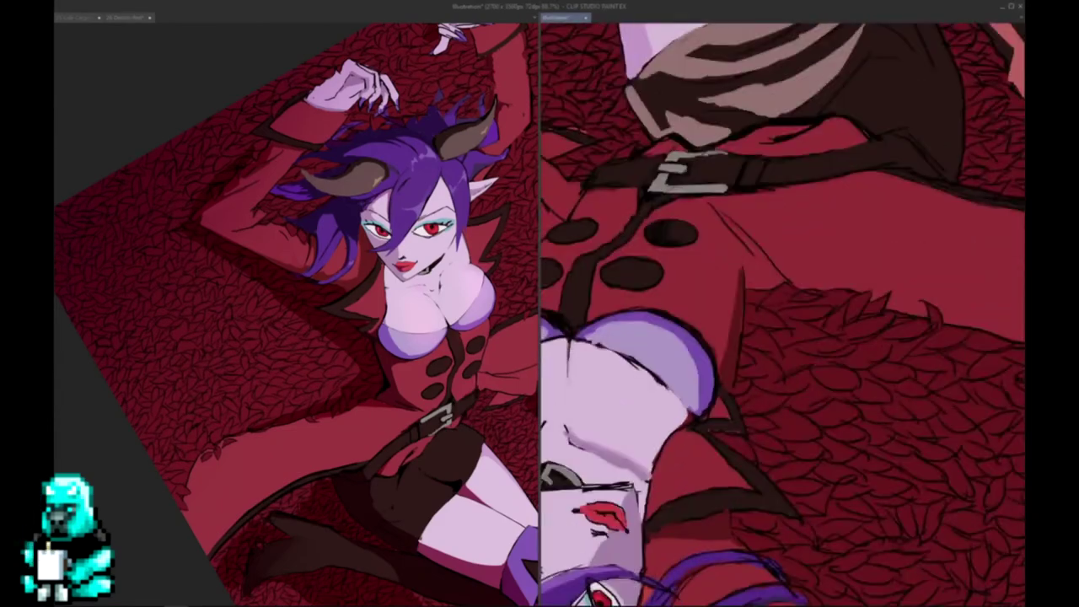
pyautogui.moveTo(759, 143); pyautogui.dragTo(717, 359)
pyautogui.moveTo(688, 122); pyautogui.dragTo(824, 361)
pyautogui.moveTo(782, 315); pyautogui.dragTo(758, 156)
pyautogui.moveTo(742, 497); pyautogui.dragTo(906, 108)
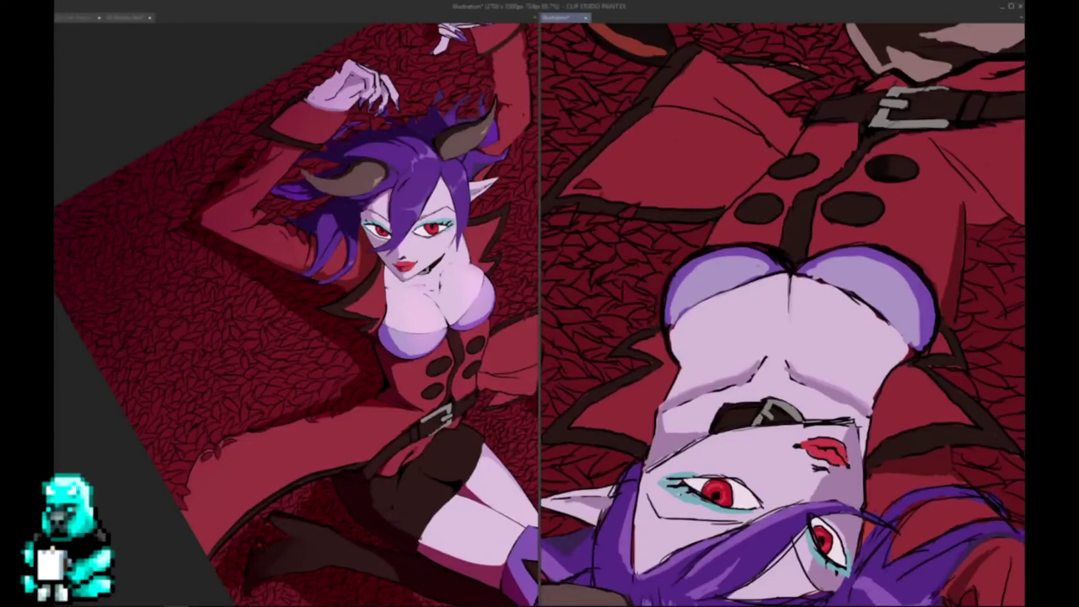
pyautogui.moveTo(783, 314); pyautogui.dragTo(823, 302)
pyautogui.scroll(-4, 910, 168)
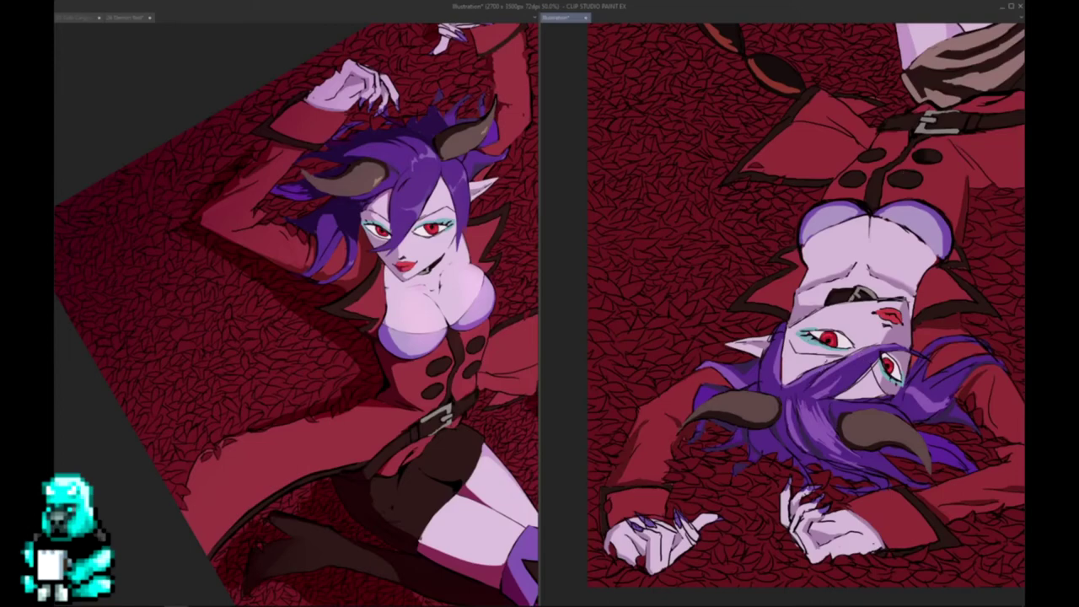
# - Try strokes along the flat-shaded demon's jawline and neck beside the collar buckle, undoing the rejected ones
pyautogui.scroll(4, 825, 356)
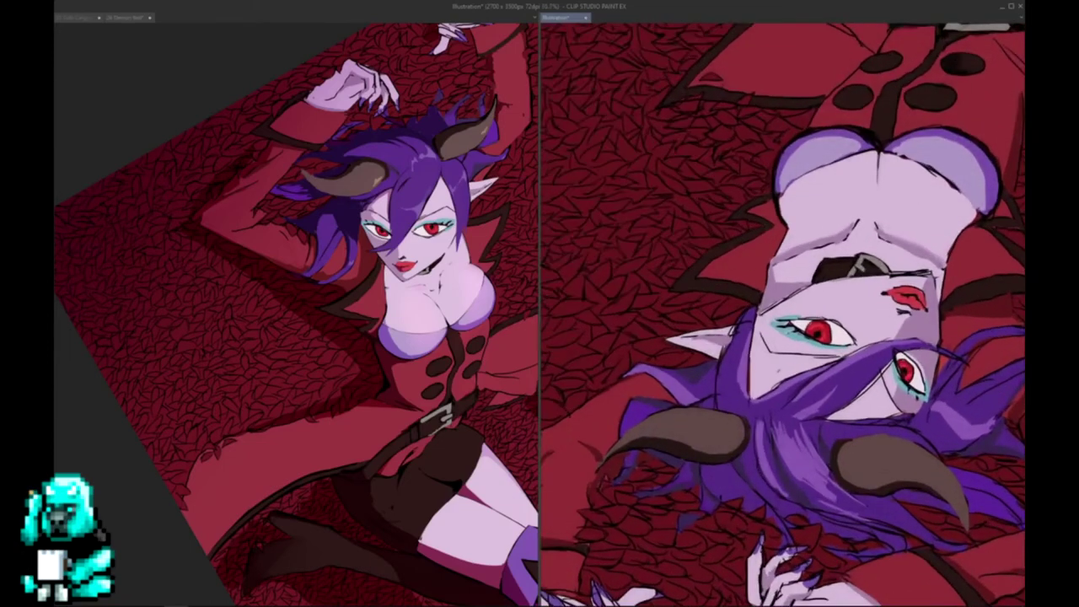
pyautogui.scroll(2, 782, 315)
pyautogui.moveTo(710, 426); pyautogui.dragTo(836, 339)
pyautogui.hotkey('ctrl', 'z')
pyautogui.moveTo(737, 413); pyautogui.dragTo(812, 358)
pyautogui.hotkey('ctrl', 'z')
pyautogui.moveTo(734, 413); pyautogui.dragTo(838, 366)
pyautogui.hotkey('ctrl', 'z')
pyautogui.moveTo(775, 389)
pyautogui.mouseDown()
pyautogui.moveTo(877, 352)
pyautogui.moveTo(796, 388)
pyautogui.mouseUp()
pyautogui.moveTo(873, 356)
pyautogui.mouseDown()
pyautogui.moveTo(777, 394)
pyautogui.moveTo(798, 378)
pyautogui.mouseUp()
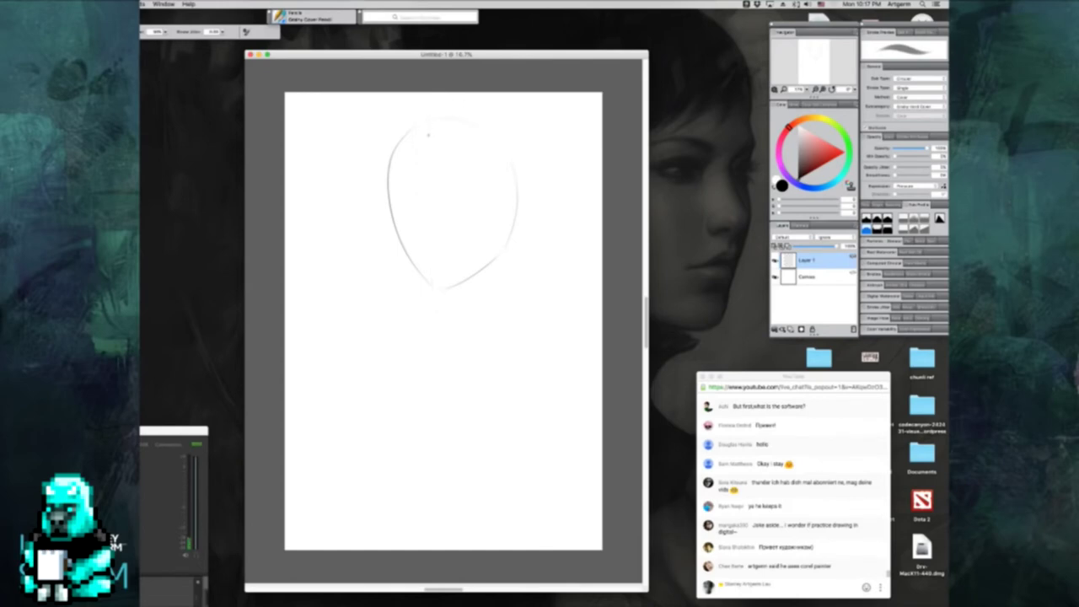
# - Sketch a curved vertical centre line down the egg-shaped head outline, undoing rejected attempts, and begin a cross line
pyautogui.press('super+z')
pyautogui.moveTo(424, 125); pyautogui.dragTo(433, 264)
pyautogui.press('super+z')
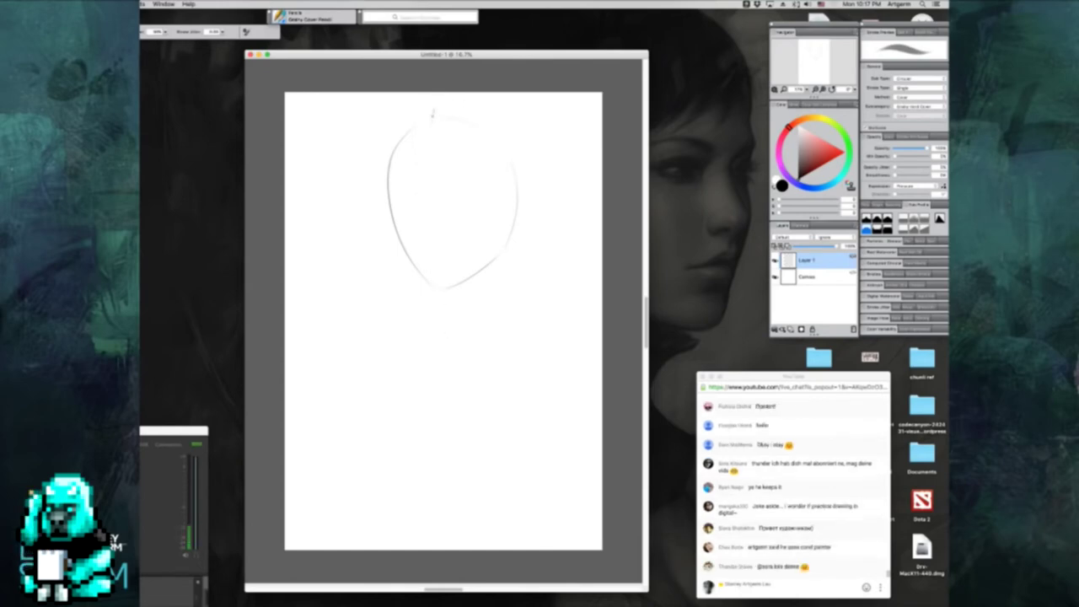
pyautogui.moveTo(434, 108); pyautogui.dragTo(437, 308)
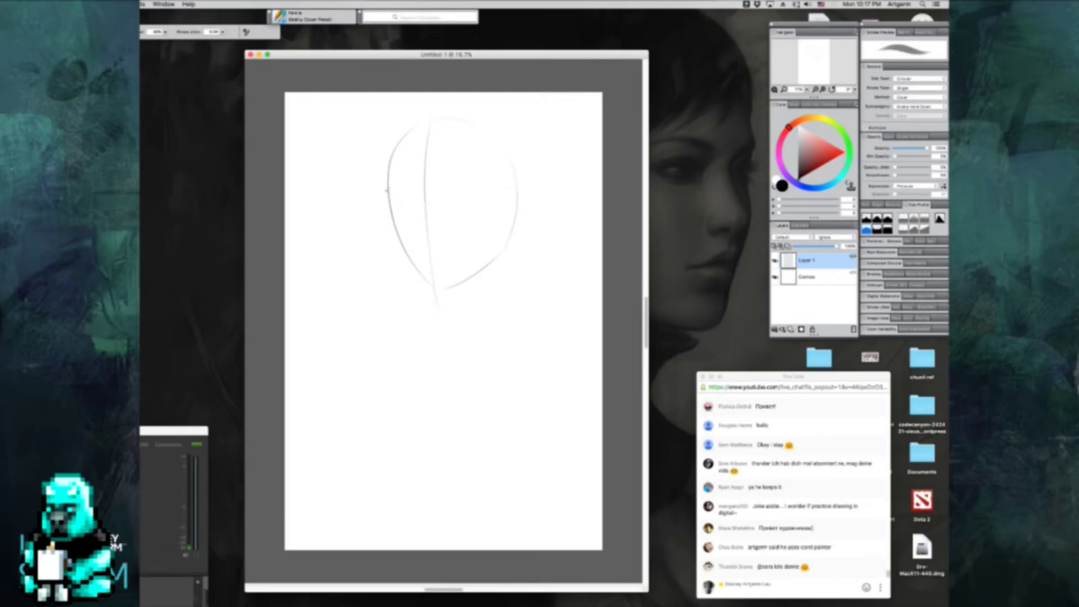
pyautogui.moveTo(486, 196); pyautogui.dragTo(512, 186)
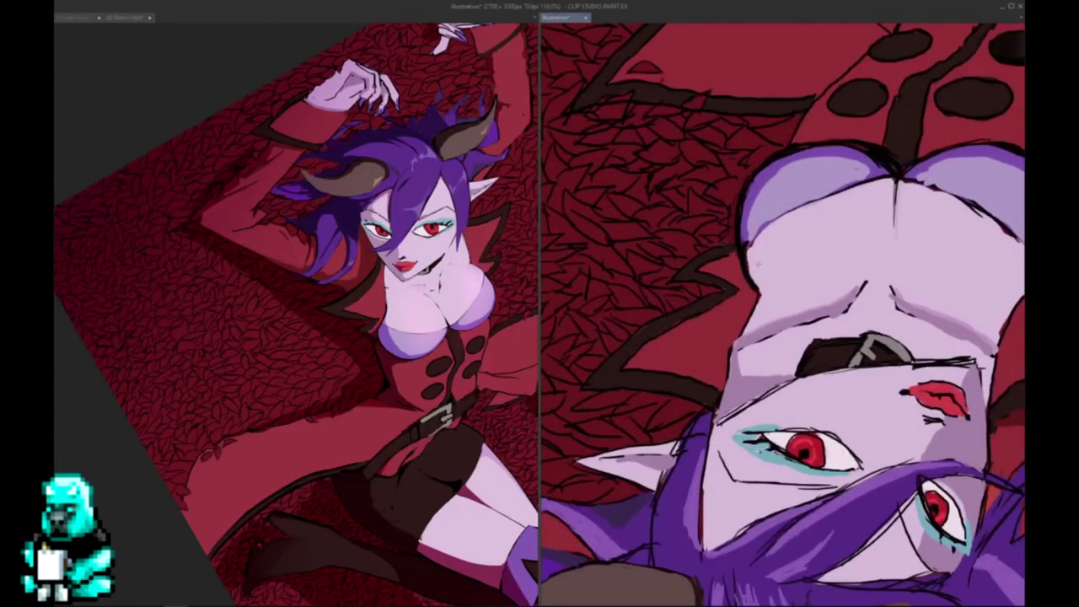
# - Reset the shadowed version's rotation and reduce its view until the whole illustration shows beside the flat-shaded one
pyautogui.moveTo(805, 453); pyautogui.dragTo(710, 503)
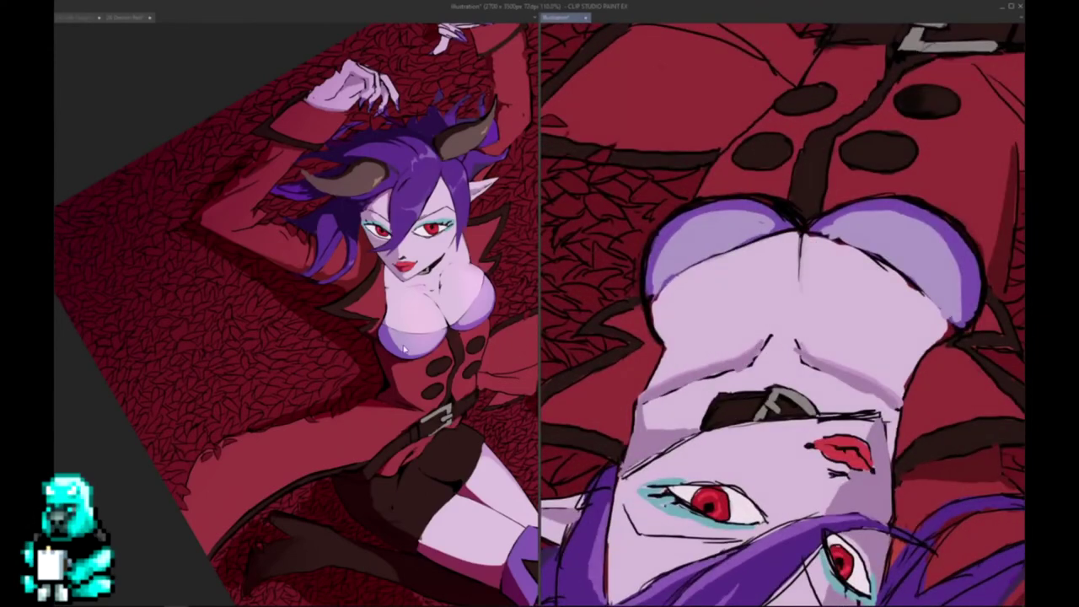
pyautogui.click(368, 332)
pyautogui.scroll(-5, 366, 315)
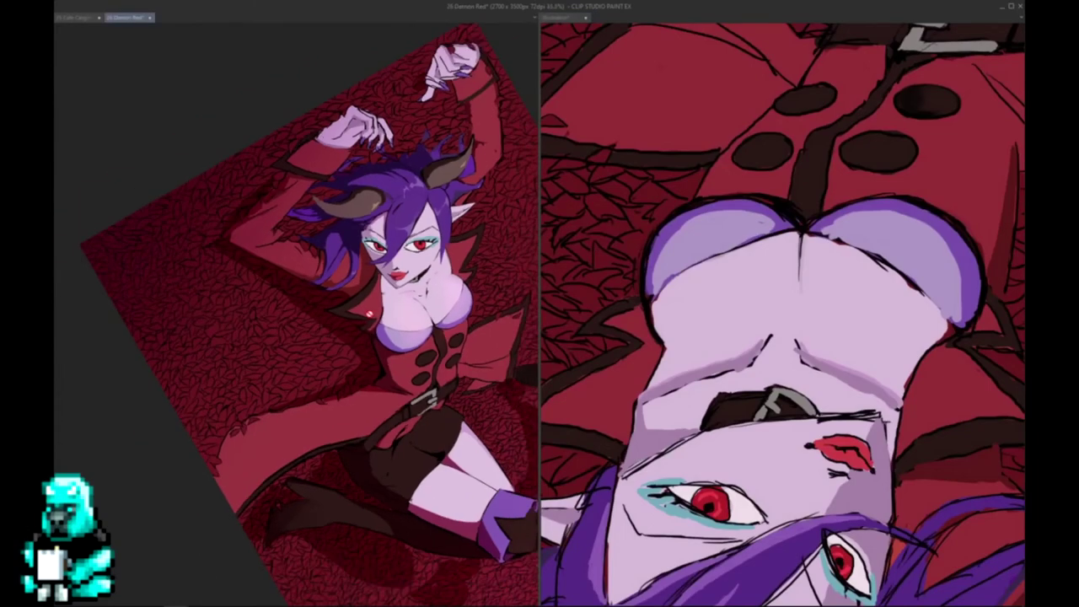
pyautogui.hotkey('ctrl', '@')
pyautogui.moveTo(212, 260); pyautogui.dragTo(346, 333)
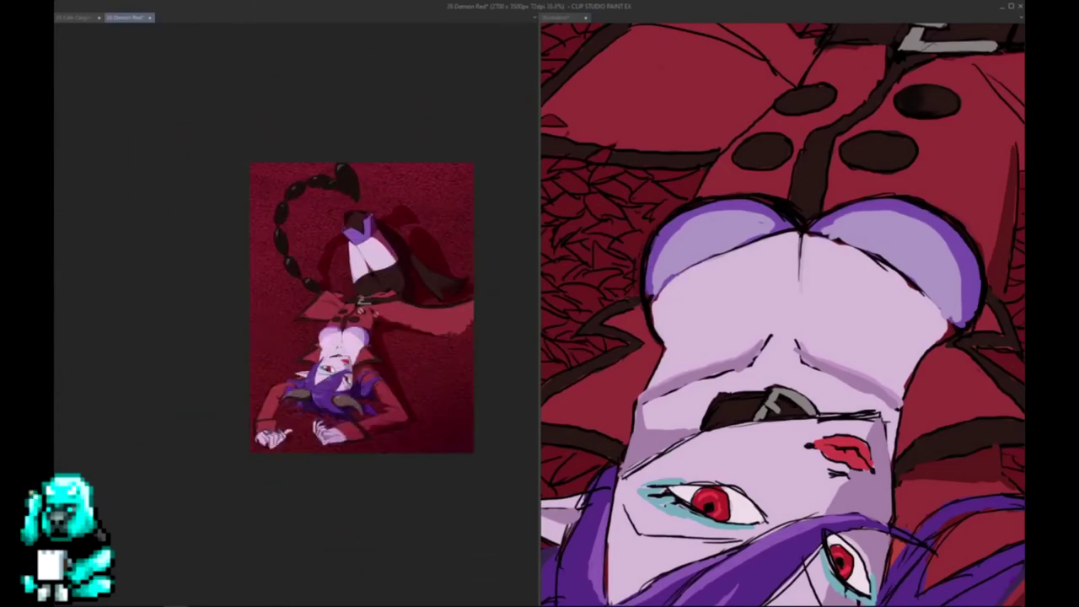
pyautogui.scroll(2, 346, 334)
pyautogui.click(699, 364)
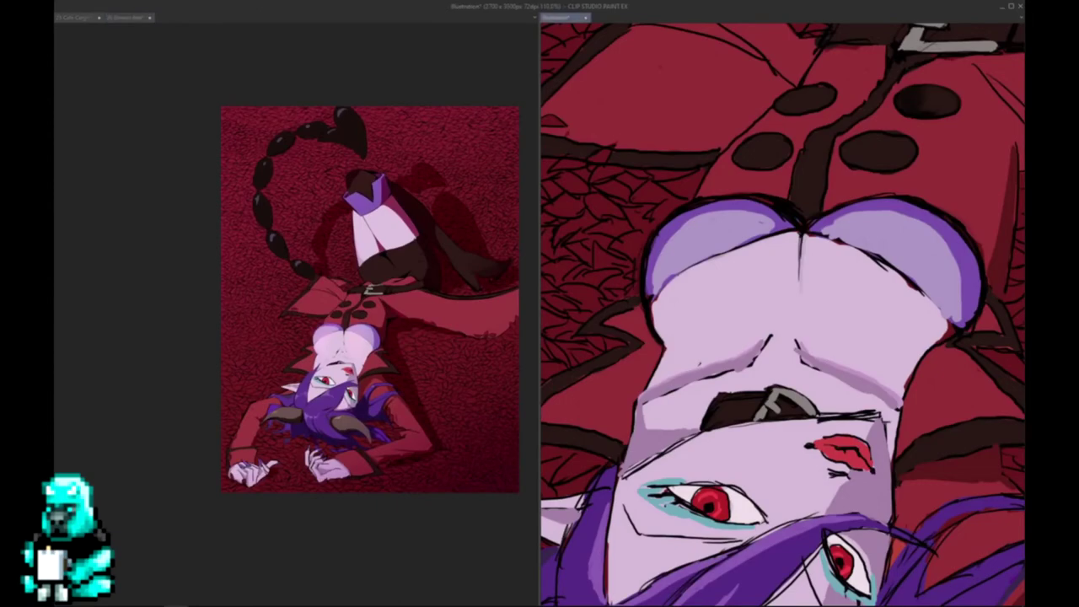
# - Try a short stroke on the flat-shaded red coat near the buttons, and undo it
pyautogui.scroll(-3, 796, 377)
pyautogui.moveTo(153, 598)
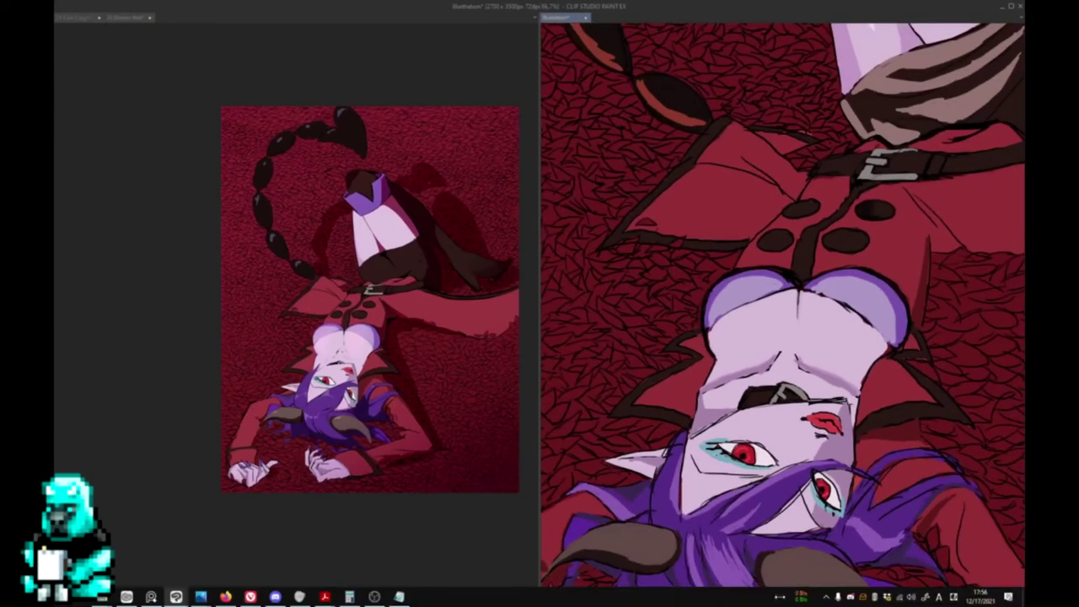
pyautogui.scroll(3, 974, 114)
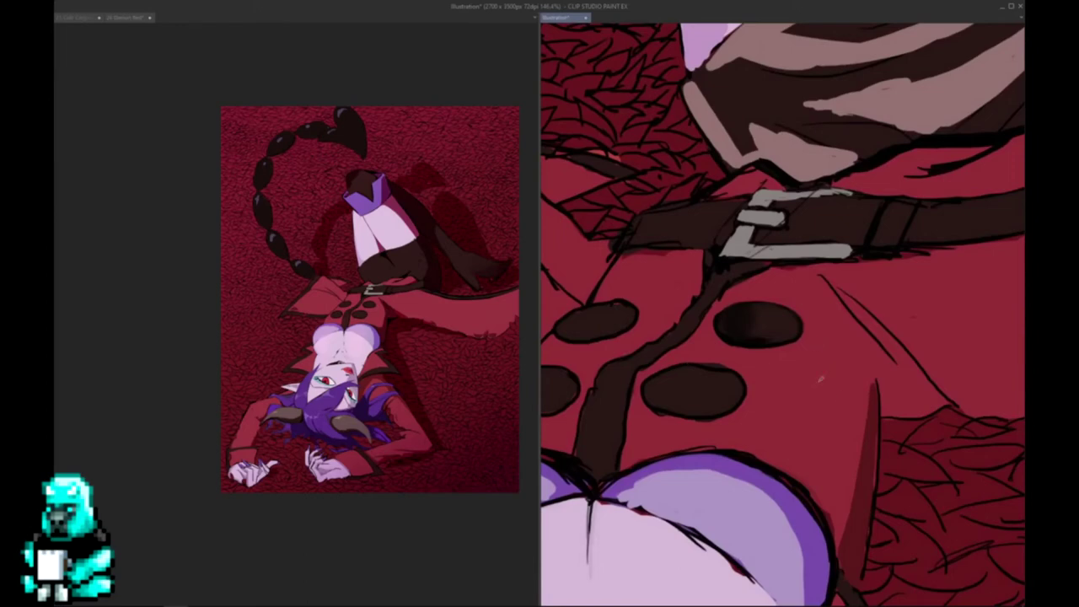
pyautogui.moveTo(827, 369)
pyautogui.mouseDown()
pyautogui.moveTo(780, 382)
pyautogui.moveTo(771, 431)
pyautogui.moveTo(790, 446)
pyautogui.moveTo(827, 457)
pyautogui.moveTo(858, 425)
pyautogui.moveTo(832, 368)
pyautogui.mouseUp()
pyautogui.hotkey('ctrl', 'z')
# - Compare the whole shadowed illustration with the flat-shaded demon's torso, belt and legs
pyautogui.moveTo(438, 422); pyautogui.dragTo(328, 407)
pyautogui.scroll(-3, 341, 401)
pyautogui.scroll(5, 340, 405)
pyautogui.scroll(2, 369, 464)
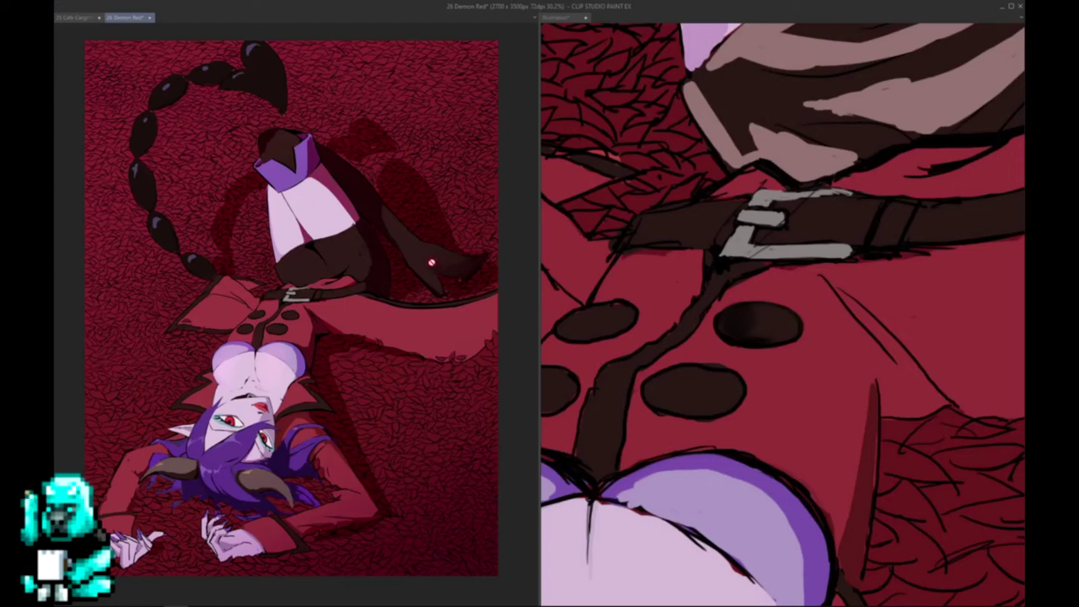
pyautogui.moveTo(274, 199); pyautogui.dragTo(271, 210)
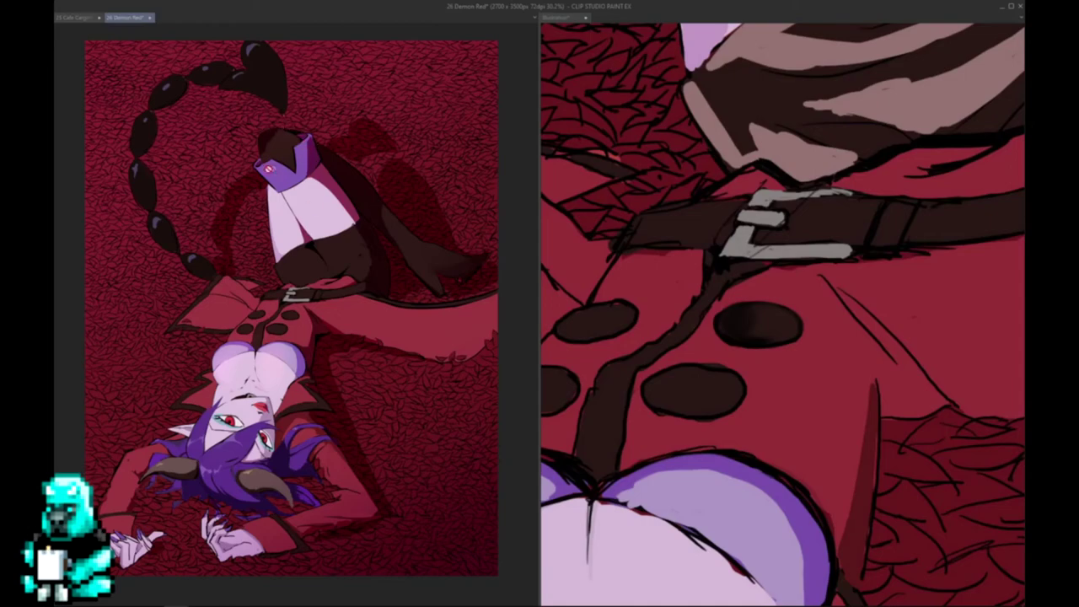
pyautogui.click(851, 211)
pyautogui.scroll(-4, 852, 211)
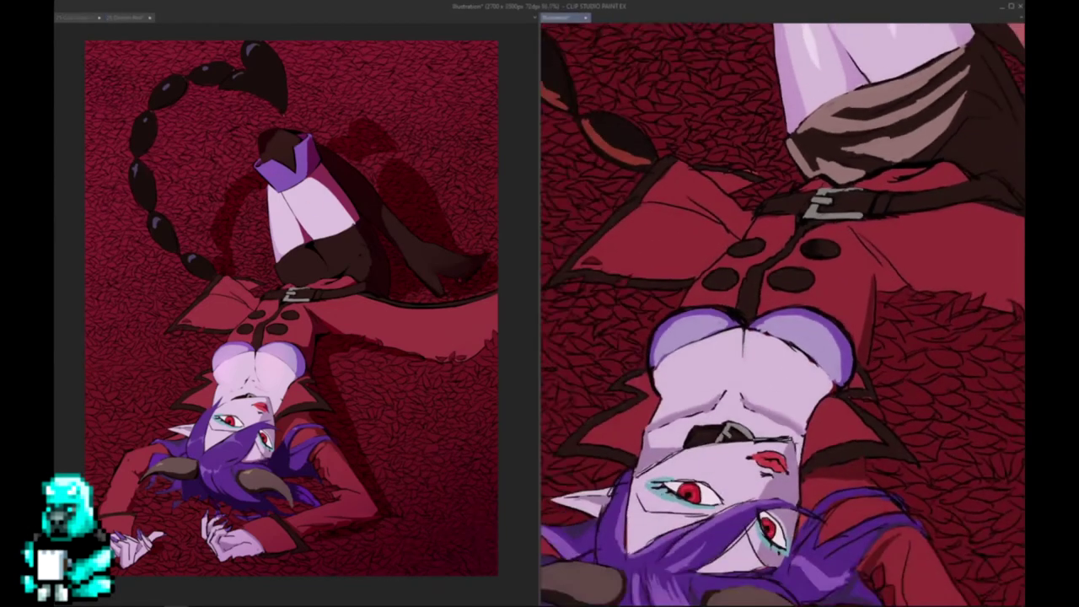
pyautogui.moveTo(877, 169); pyautogui.dragTo(826, 439)
pyautogui.moveTo(783, 88); pyautogui.dragTo(798, 146)
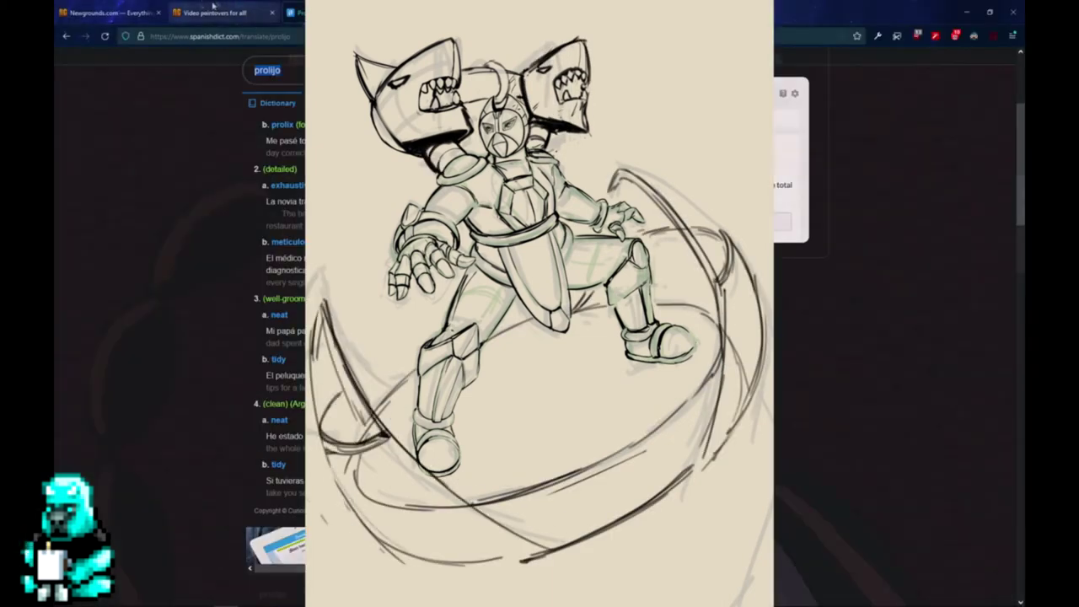
# - Bring up the video paintovers page, and examine the shark-headed armored character's colour paintover as a whole
pyautogui.click(213, 10)
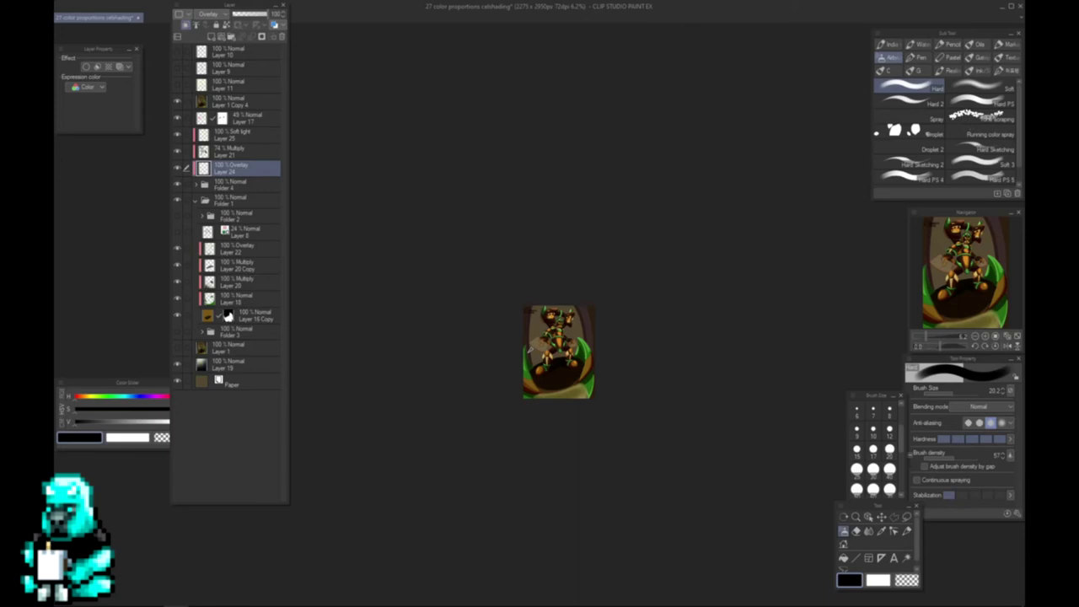
pyautogui.scroll(5, 530, 349)
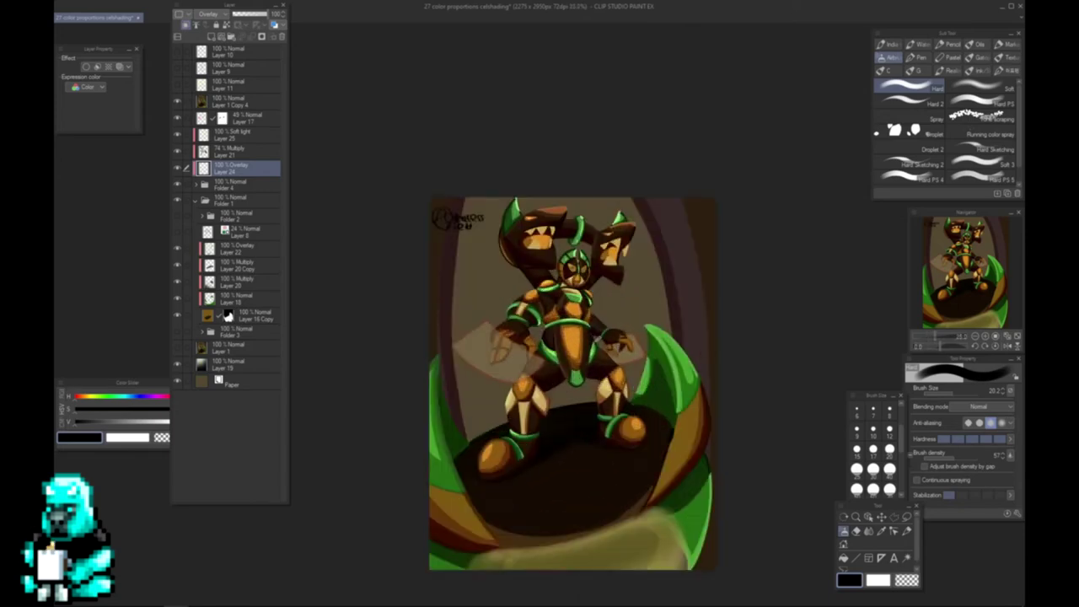
pyautogui.scroll(2, 604, 322)
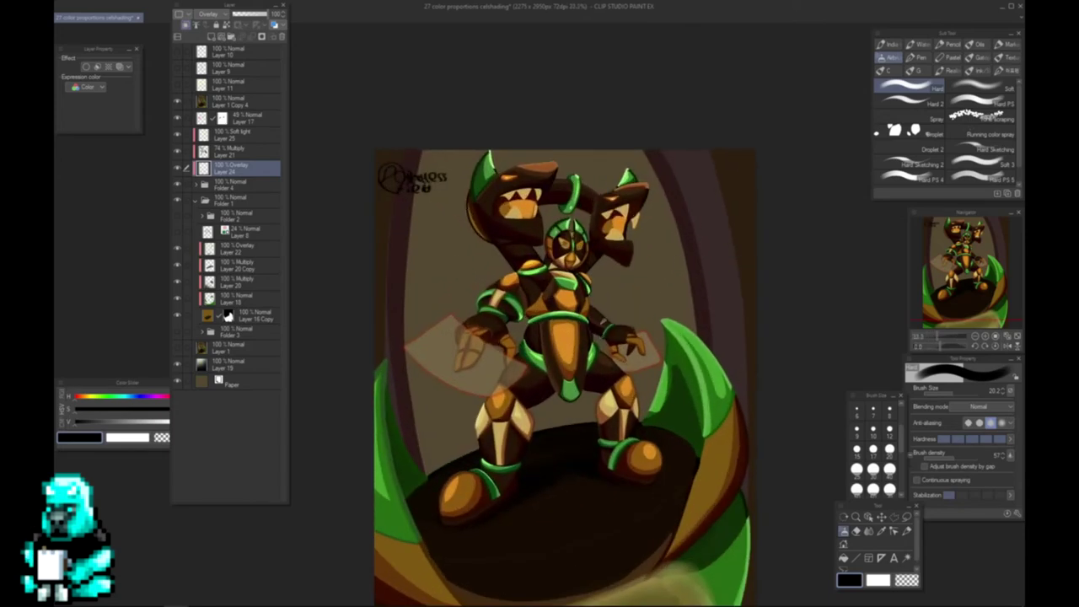
pyautogui.scroll(-1, 603, 335)
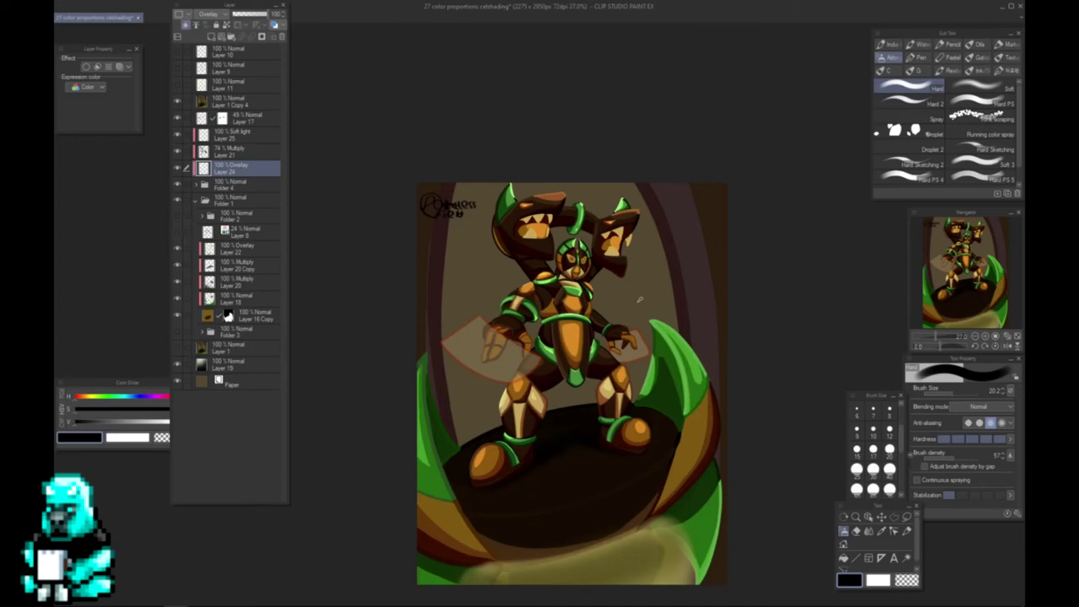
# - Switch to Firefox, search for images of "megaman woodman design", and view the green-background Woodman picture
pyautogui.moveTo(177, 598)
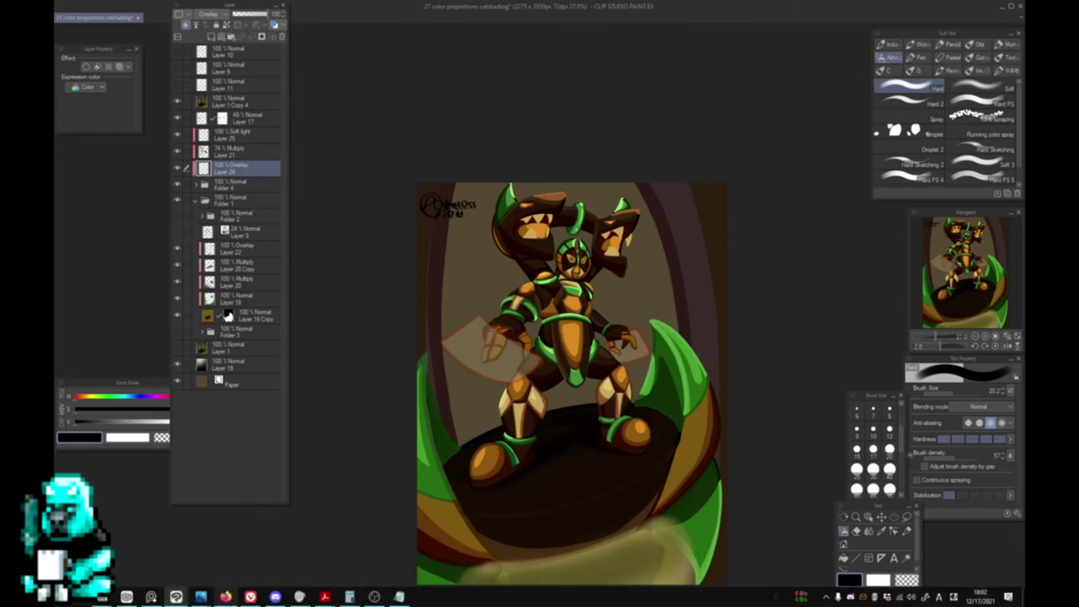
pyautogui.click(226, 597)
pyautogui.click(409, 13)
pyautogui.write('me')
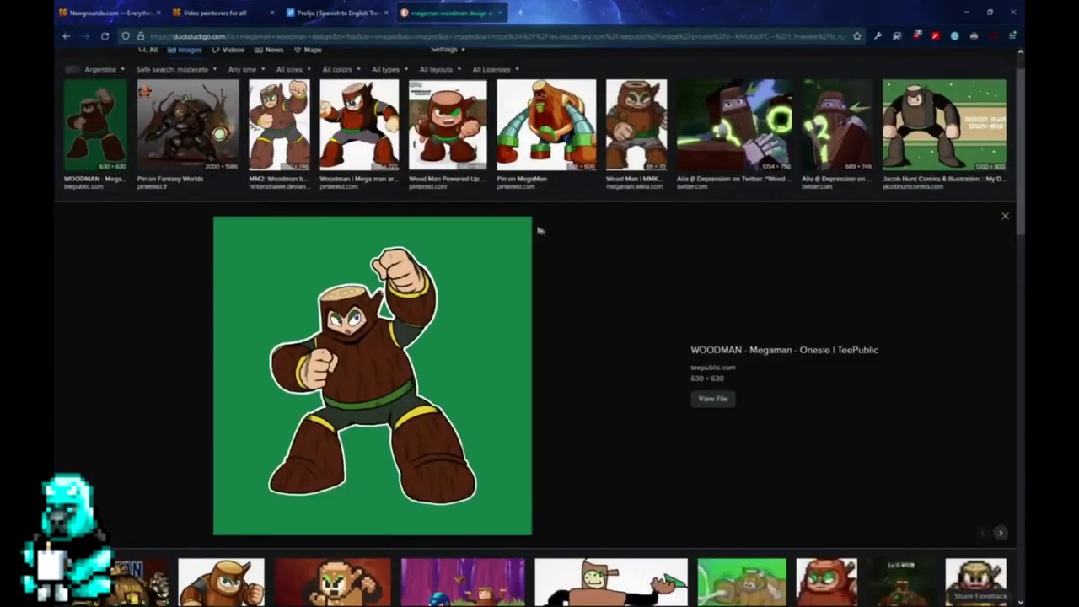
pyautogui.scroll(1, 538, 229)
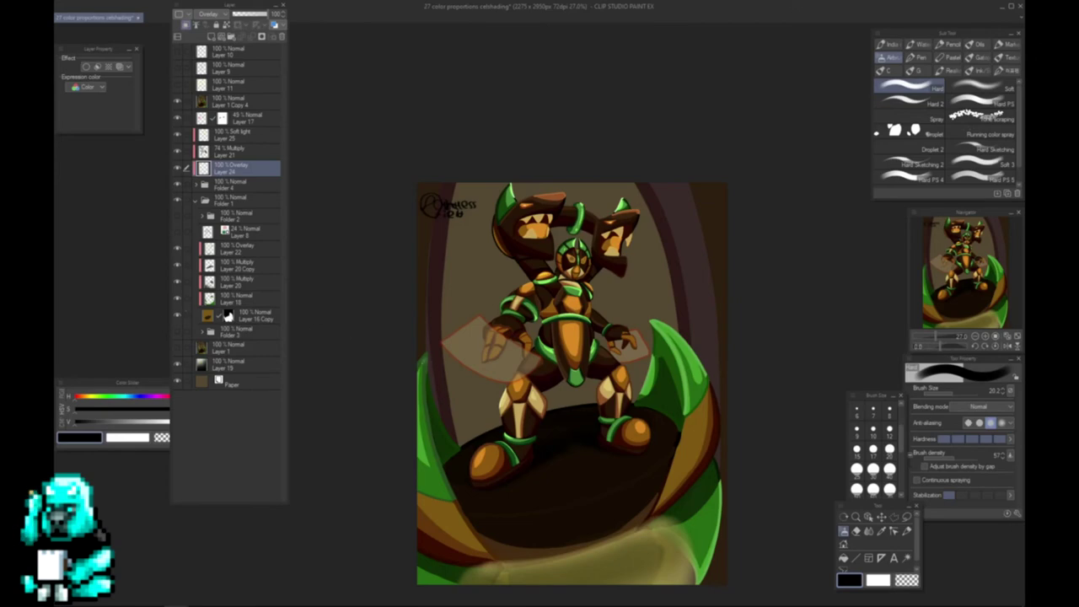
# - Review the Woodman picture and related image results once more, and return to the character paintover in Clip Studio Paint
pyautogui.moveTo(176, 600)
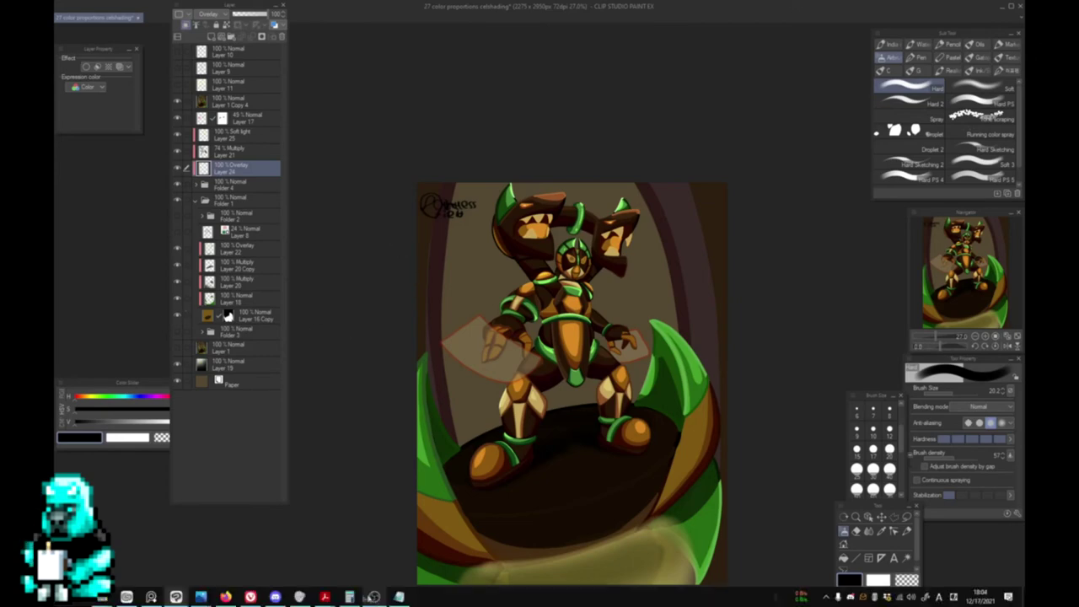
pyautogui.click(176, 599)
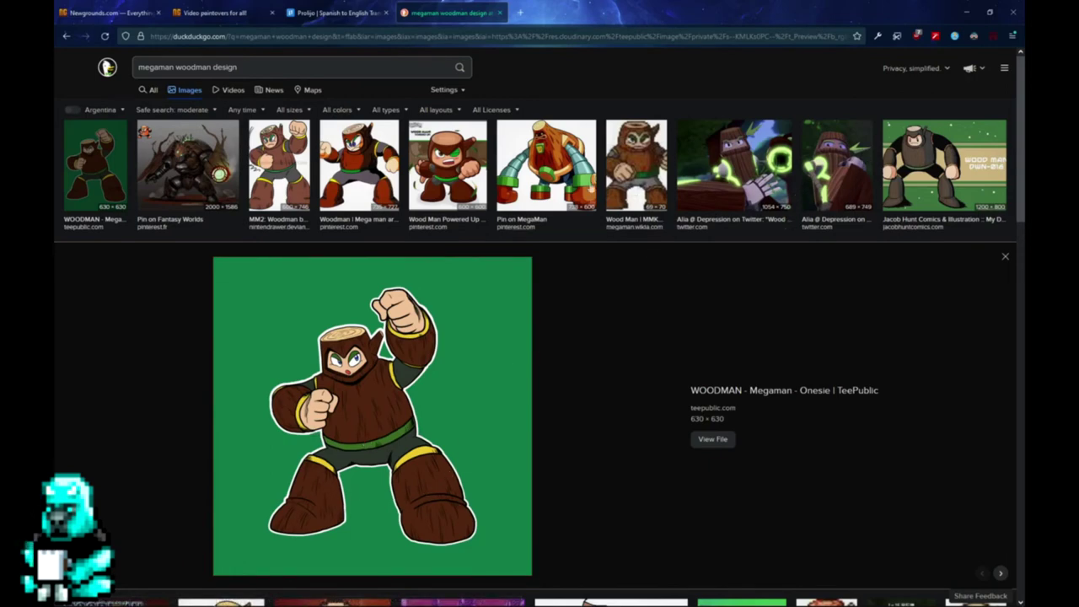
pyautogui.scroll(-3, 437, 164)
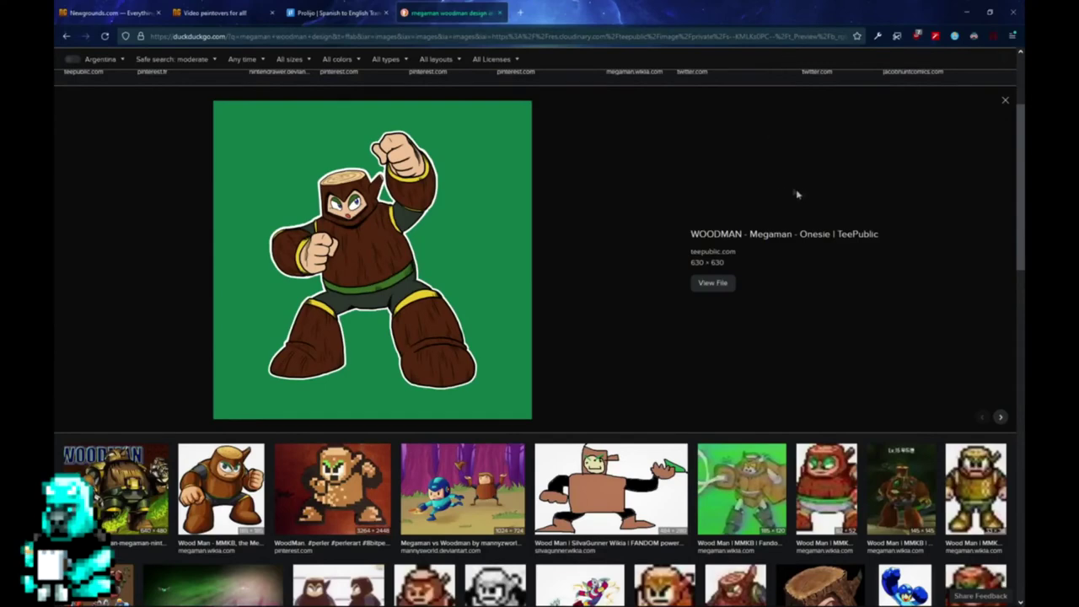
pyautogui.click(964, 10)
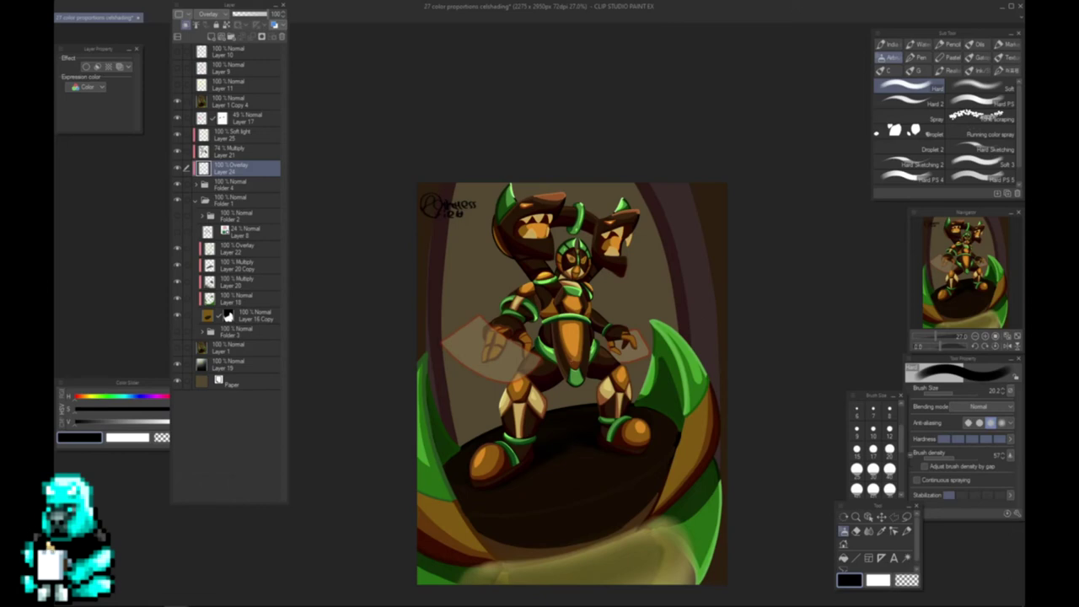
# - Add a layer above Layer 1 Copy 4 and paint the orange plate below the waist with sampled green
pyautogui.click(223, 103)
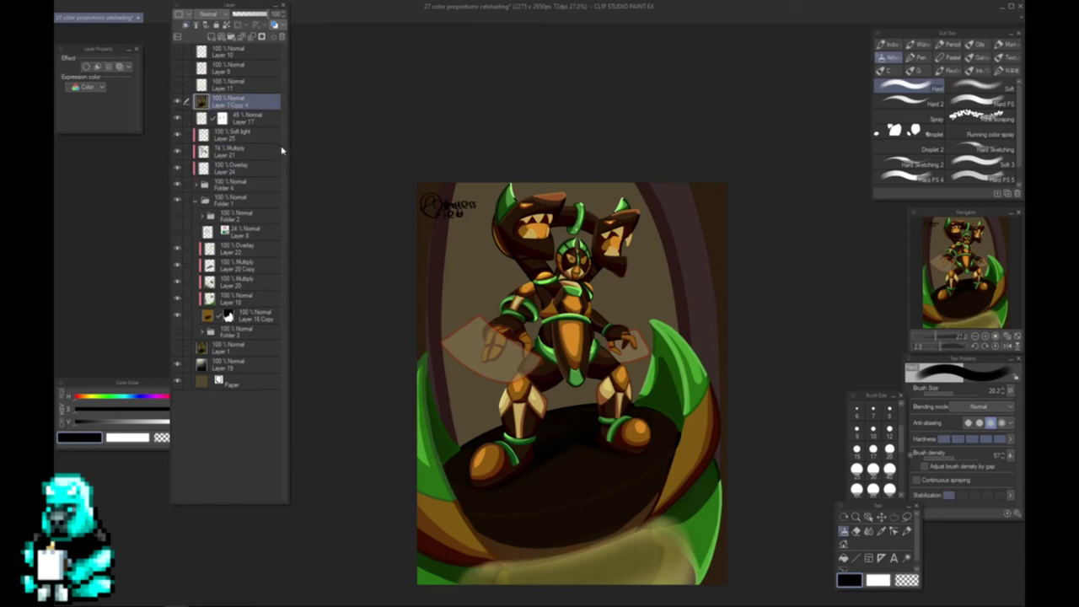
pyautogui.click(214, 38)
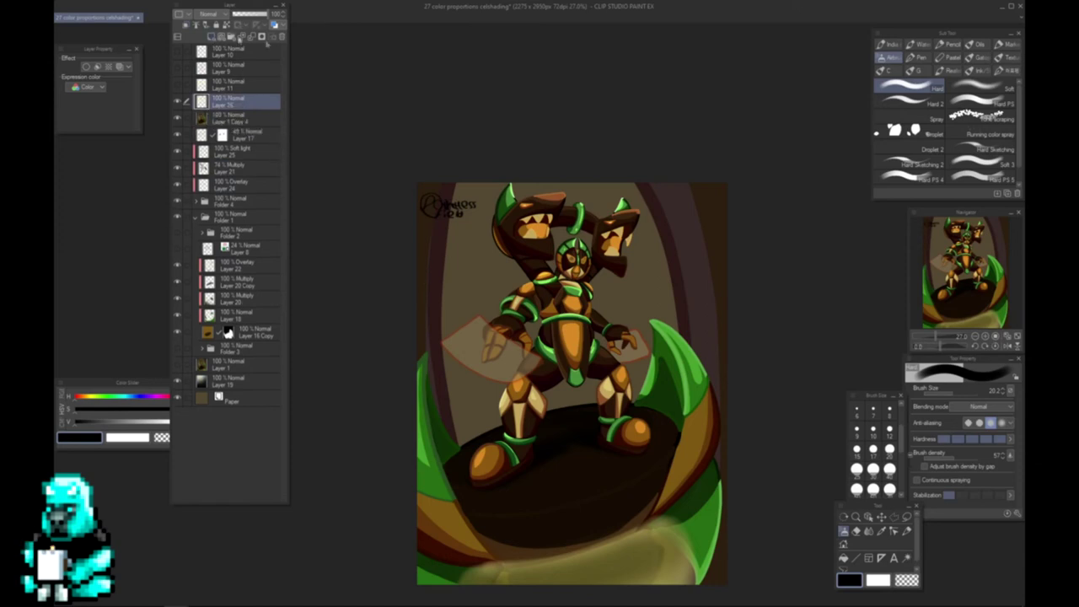
pyautogui.keyDown('alt'); pyautogui.click(572, 337); pyautogui.keyUp('alt')
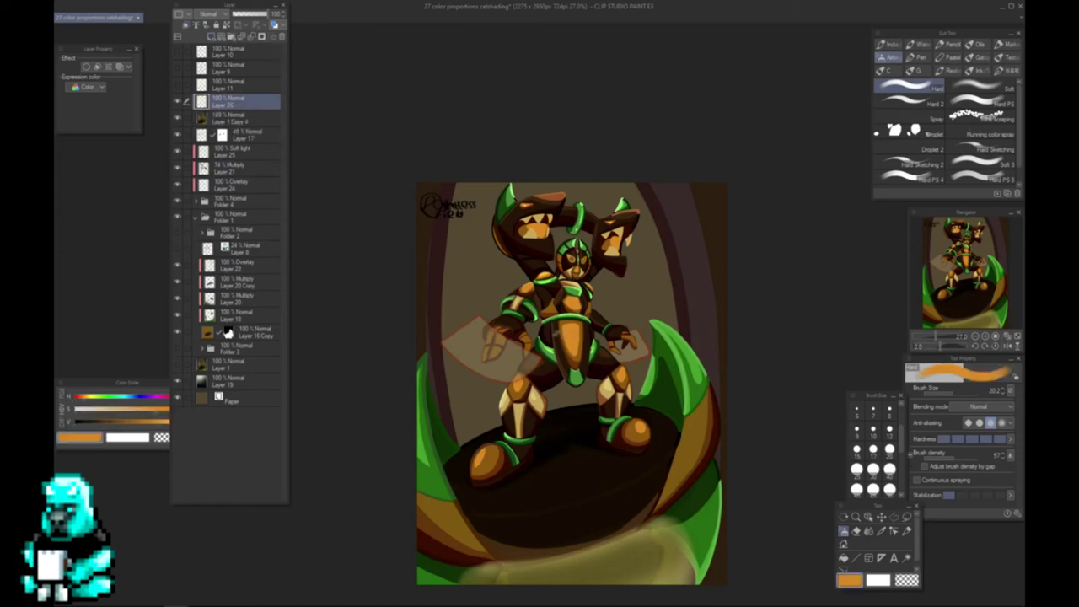
pyautogui.keyDown('alt'); pyautogui.click(577, 364); pyautogui.keyUp('alt')
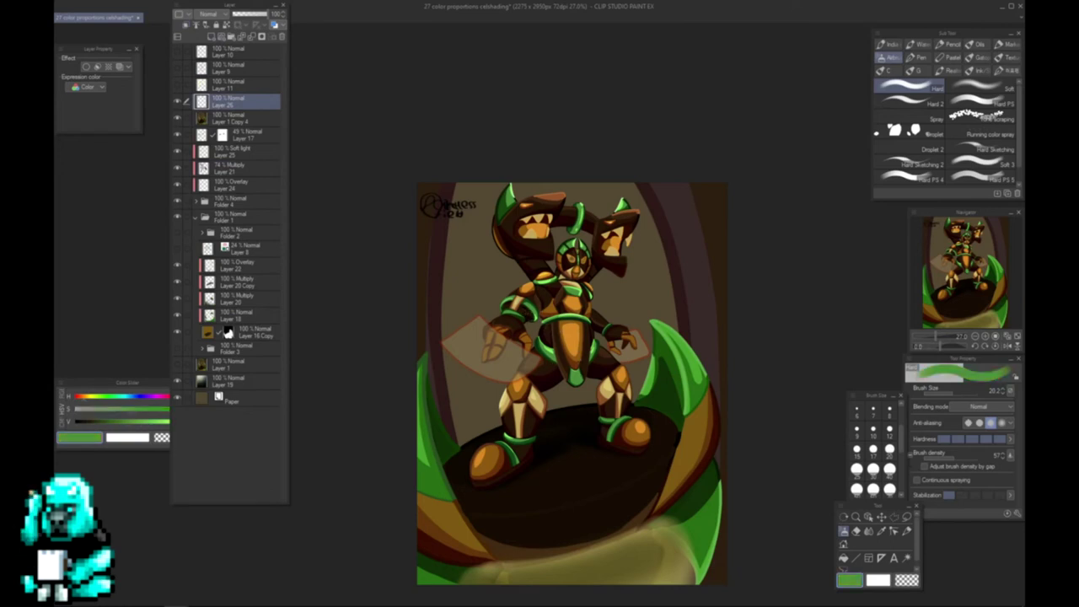
pyautogui.moveTo(560, 341)
pyautogui.mouseDown()
pyautogui.moveTo(571, 371)
pyautogui.moveTo(555, 322)
pyautogui.moveTo(583, 371)
pyautogui.mouseUp()
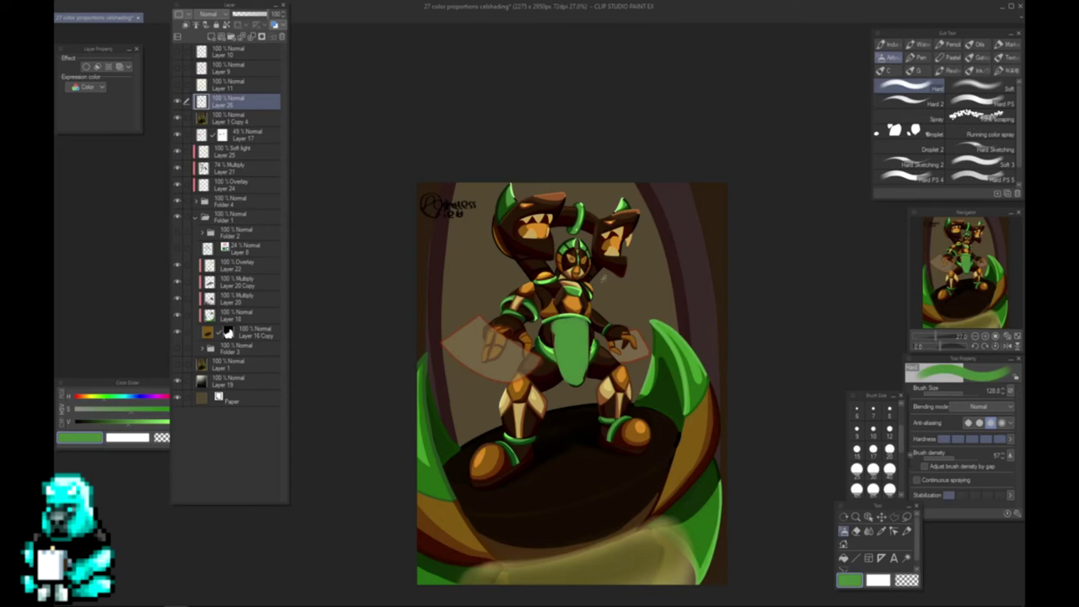
# - Try a sampled orange dab on the lower tip of the green plate, and undo it
pyautogui.press('[')
pyautogui.press('[')
pyautogui.press('[')
pyautogui.keyDown('alt'); pyautogui.click(576, 305); pyautogui.keyUp('alt')
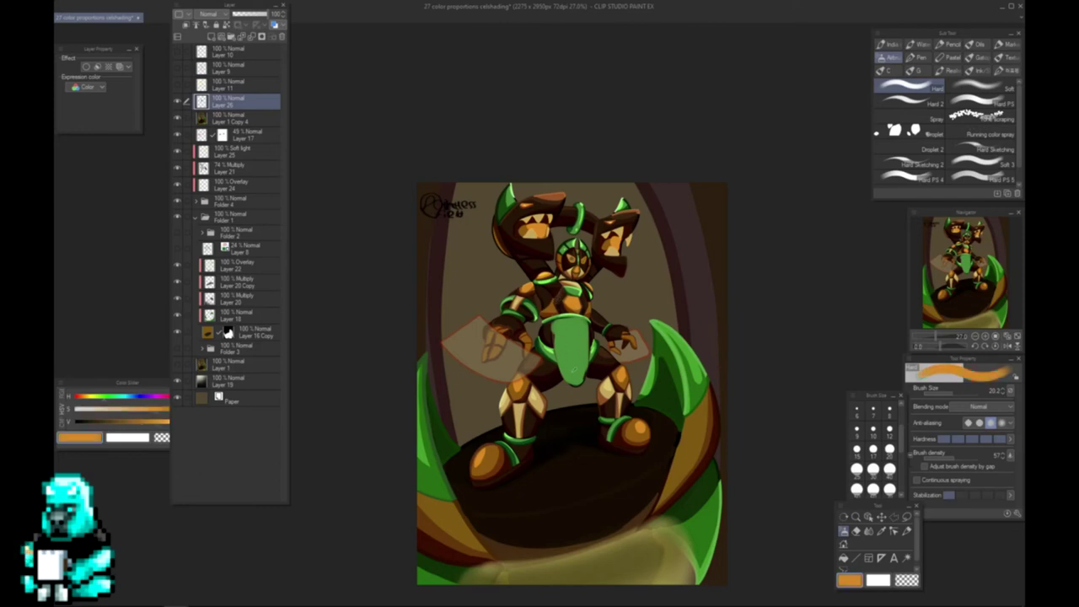
pyautogui.press(']')
pyautogui.press(']')
pyautogui.press(']')
pyautogui.click(576, 379)
pyautogui.hotkey('ctrl', 'z')
# - Recolour the waist belt above the green plate with sampled orange tones, undoing rejected strokes
pyautogui.moveTo(554, 359)
pyautogui.mouseDown()
pyautogui.moveTo(578, 319)
pyautogui.moveTo(594, 318)
pyautogui.moveTo(541, 318)
pyautogui.moveTo(578, 315)
pyautogui.moveTo(565, 313)
pyautogui.mouseUp()
pyautogui.hotkey('ctrl', 'z')
pyautogui.hotkey('ctrl', 'z')
pyautogui.hotkey('ctrl', 'z')
pyautogui.hotkey('ctrl', 'z')
pyautogui.hotkey('ctrl', 'z')
pyautogui.keyDown('alt'); pyautogui.click(564, 313); pyautogui.keyUp('alt')
pyautogui.hotkey('ctrl', 'z')
pyautogui.hotkey('ctrl', 'z')
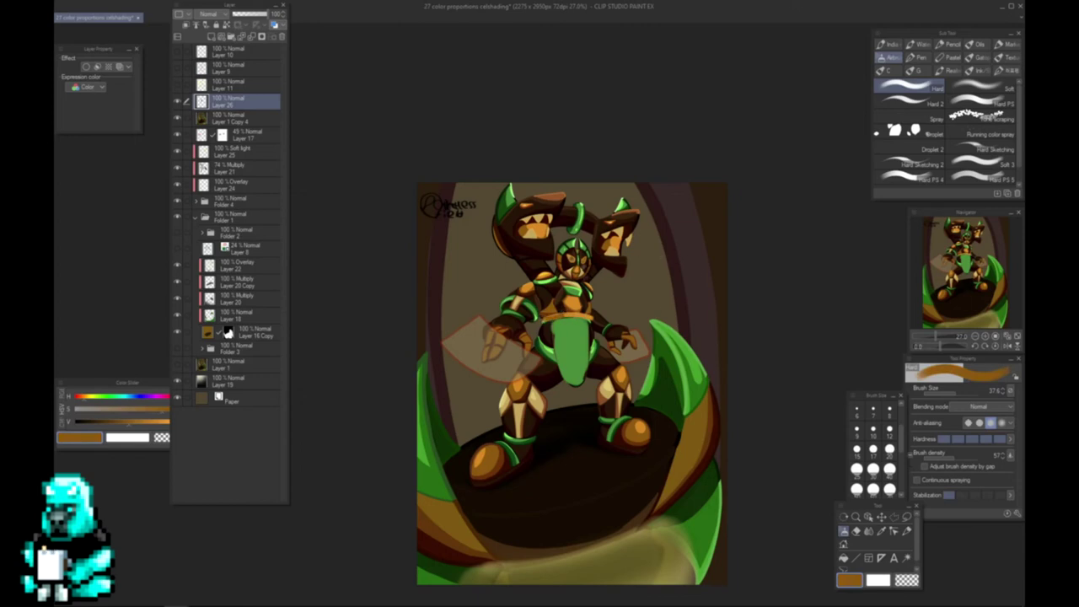
# - Cover the green chest trim with sampled dark brown and repaint the forearm bands in sampled pale yellow
pyautogui.keyDown('alt'); pyautogui.click(577, 297); pyautogui.keyUp('alt')
pyautogui.moveTo(570, 287)
pyautogui.mouseDown()
pyautogui.moveTo(584, 292)
pyautogui.moveTo(566, 286)
pyautogui.mouseUp()
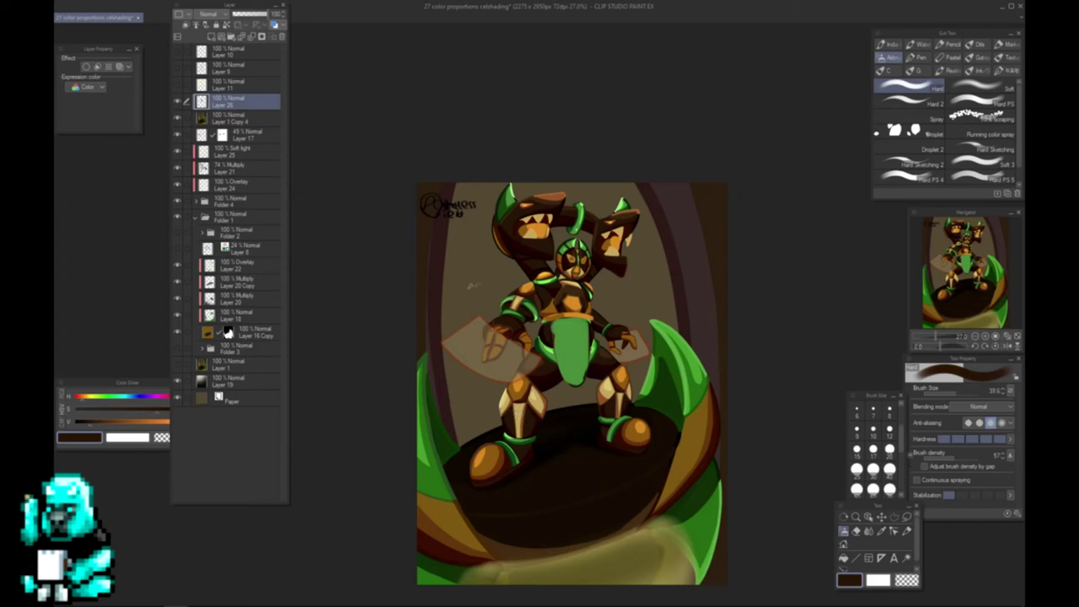
pyautogui.keyDown('alt'); pyautogui.click(525, 304); pyautogui.keyUp('alt')
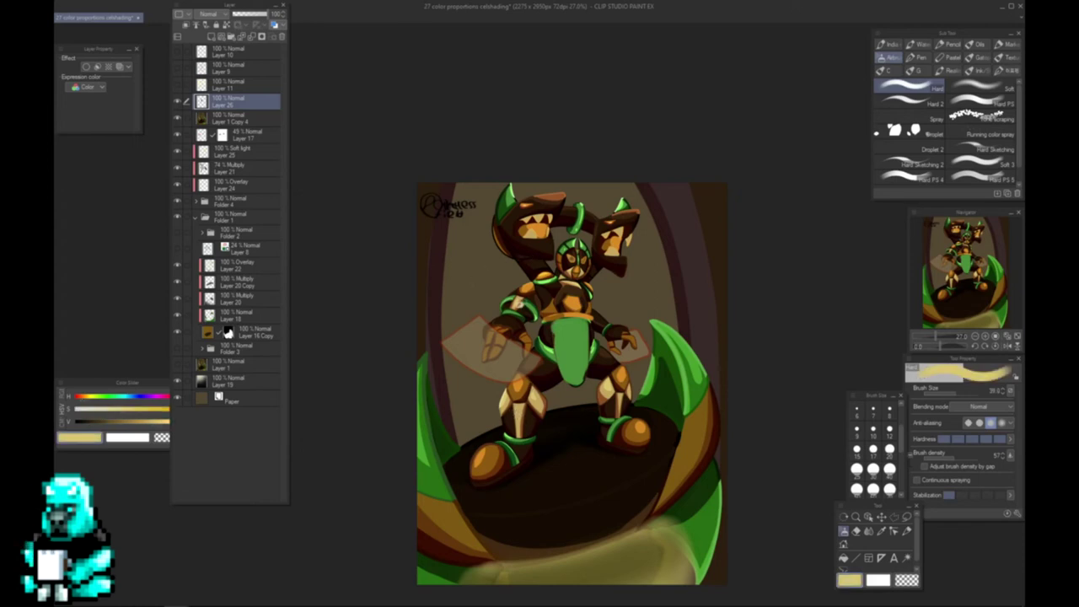
pyautogui.moveTo(504, 313); pyautogui.dragTo(526, 321)
pyautogui.keyDown('alt'); pyautogui.click(513, 316); pyautogui.keyUp('alt')
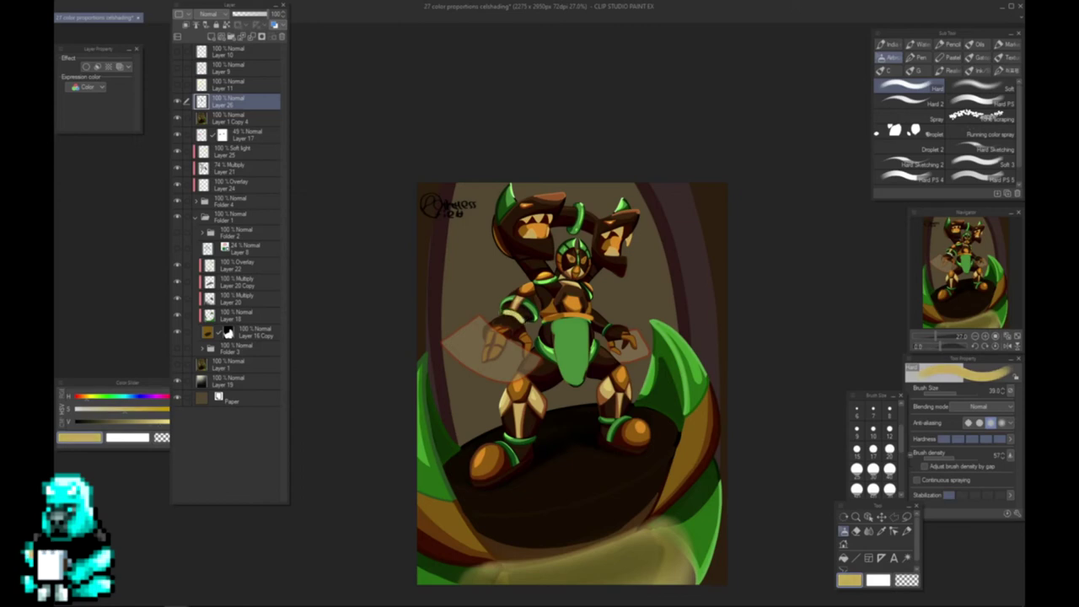
pyautogui.keyDown('alt'); pyautogui.click(606, 328); pyautogui.keyUp('alt')
pyautogui.moveTo(607, 324); pyautogui.dragTo(606, 336)
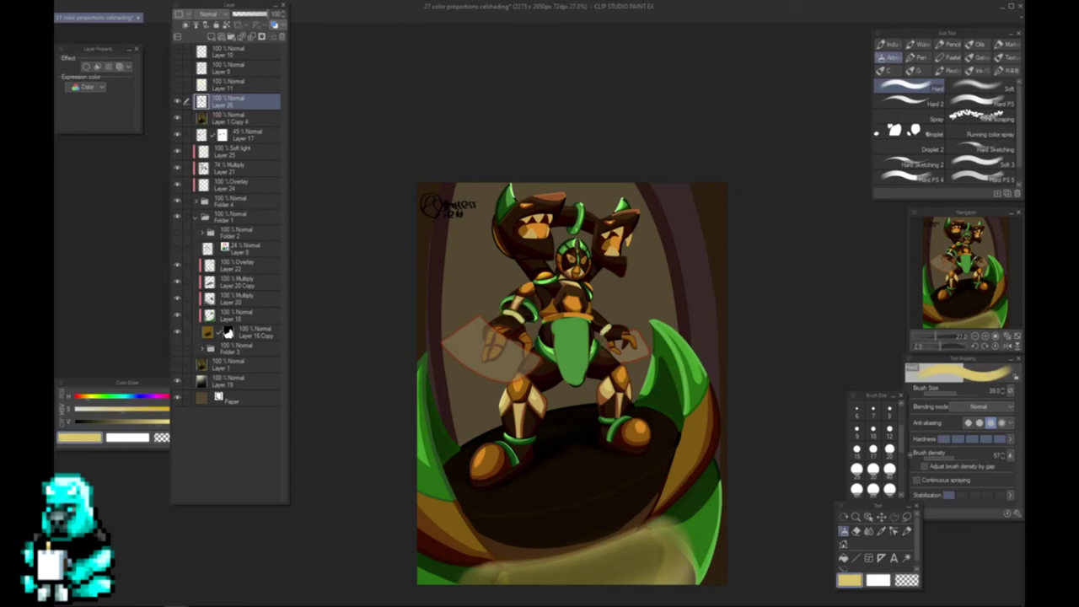
# - Recolour the green ankle bands on both legs with sampled pale yellow, undoing the extra strokes
pyautogui.moveTo(516, 399)
pyautogui.mouseDown()
pyautogui.moveTo(526, 400)
pyautogui.moveTo(526, 441)
pyautogui.mouseUp()
pyautogui.keyDown('alt'); pyautogui.click(519, 427); pyautogui.keyUp('alt')
pyautogui.moveTo(600, 419); pyautogui.dragTo(619, 421)
pyautogui.moveTo(518, 444)
pyautogui.mouseDown()
pyautogui.moveTo(503, 440)
pyautogui.moveTo(514, 462)
pyautogui.mouseUp()
pyautogui.hotkey('ctrl', 'z')
pyautogui.hotkey('ctrl', 'z')
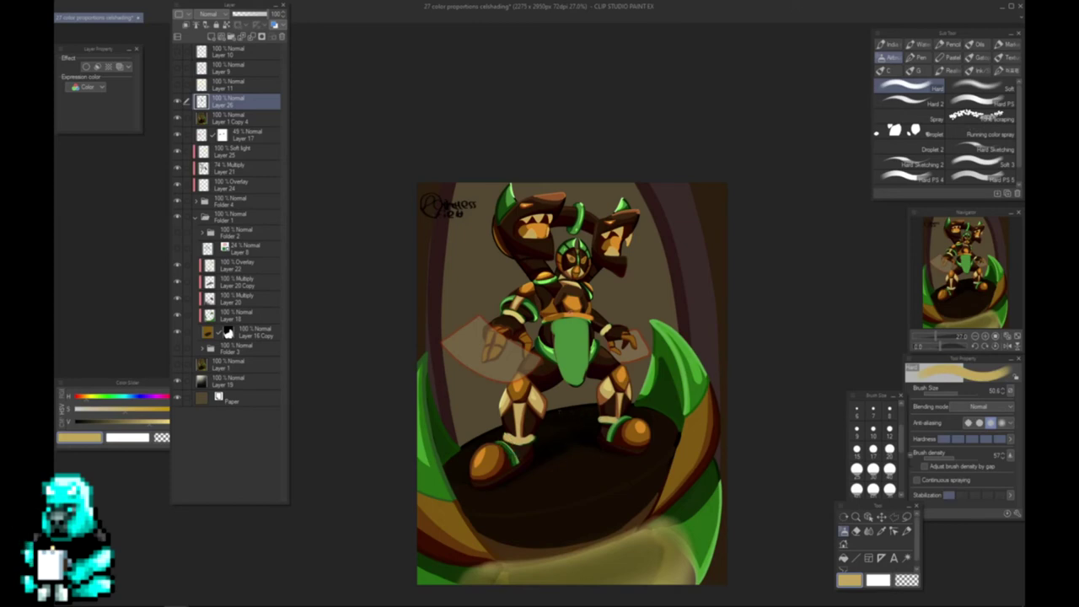
# - Paint sampled green onto the boots just below the ankle bands, undoing rejected strokes
pyautogui.keyDown('alt'); pyautogui.click(614, 435); pyautogui.keyUp('alt')
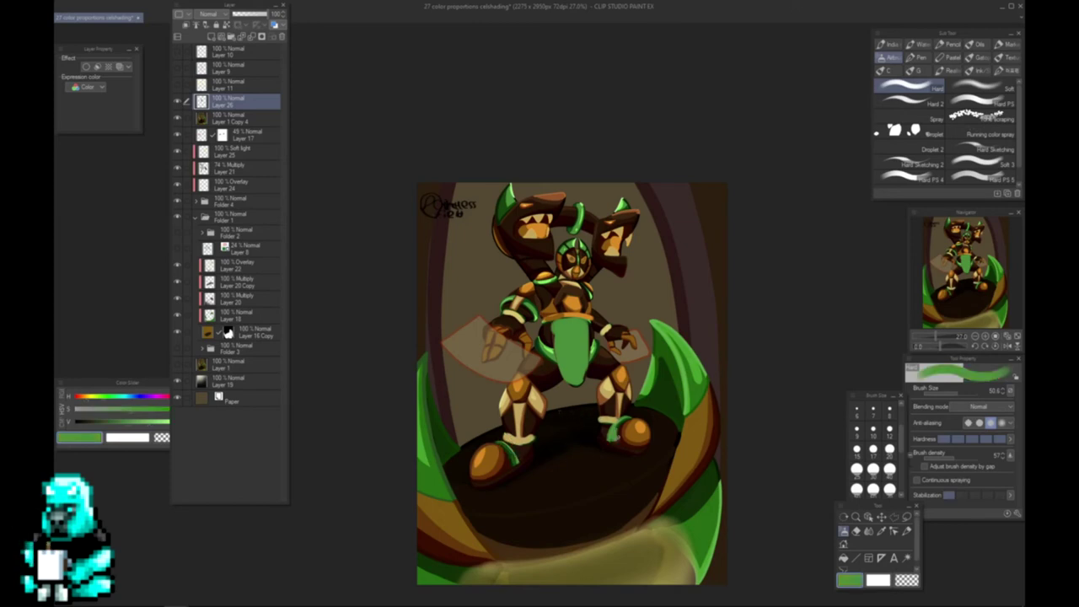
pyautogui.moveTo(619, 426); pyautogui.dragTo(618, 444)
pyautogui.hotkey('ctrl', 'z')
pyautogui.hotkey('ctrl', 'z')
pyautogui.hotkey('ctrl', 'z')
pyautogui.hotkey('ctrl', 'z')
pyautogui.moveTo(508, 448)
pyautogui.mouseDown()
pyautogui.moveTo(515, 467)
pyautogui.moveTo(523, 463)
pyautogui.mouseUp()
pyautogui.hotkey('ctrl', 'z')
pyautogui.hotkey('ctrl', 'z')
# - Try sampled green strokes on the shark head's horn and the large curved fin, and undo them
pyautogui.moveTo(511, 187); pyautogui.dragTo(529, 191)
pyautogui.hotkey('ctrl', 'z')
pyautogui.keyDown('alt'); pyautogui.click(503, 208); pyautogui.keyUp('alt')
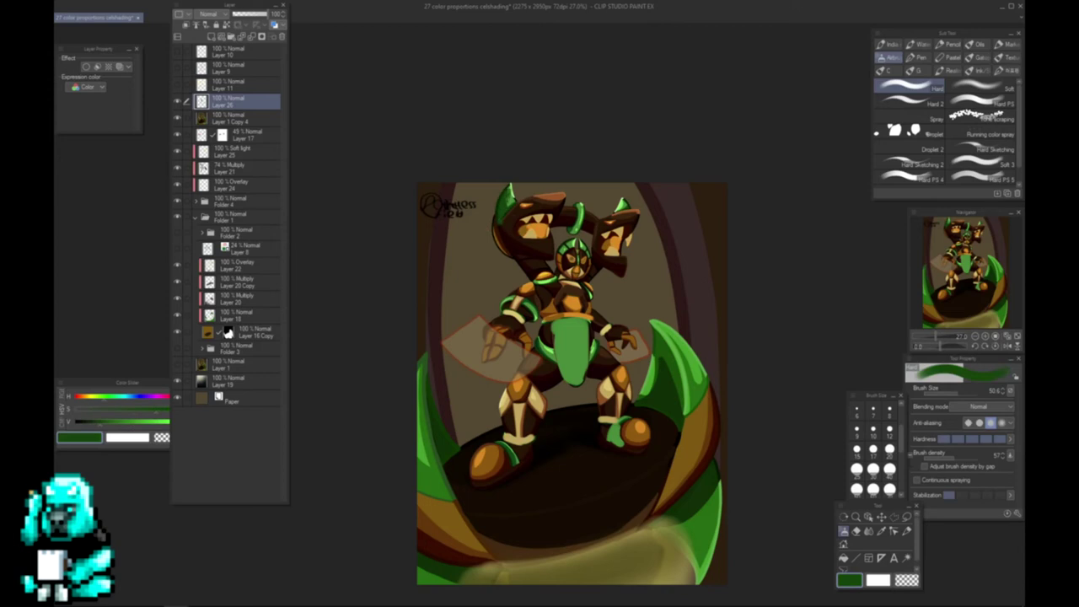
pyautogui.moveTo(661, 379)
pyautogui.mouseDown()
pyautogui.moveTo(700, 359)
pyautogui.moveTo(698, 374)
pyautogui.mouseUp()
pyautogui.hotkey('ctrl', 'z')
pyautogui.keyDown('ctrl'); pyautogui.keyDown('alt'); pyautogui.moveTo(579, 260); pyautogui.dragTo(573, 259); pyautogui.keyUp('alt'); pyautogui.keyUp('ctrl')
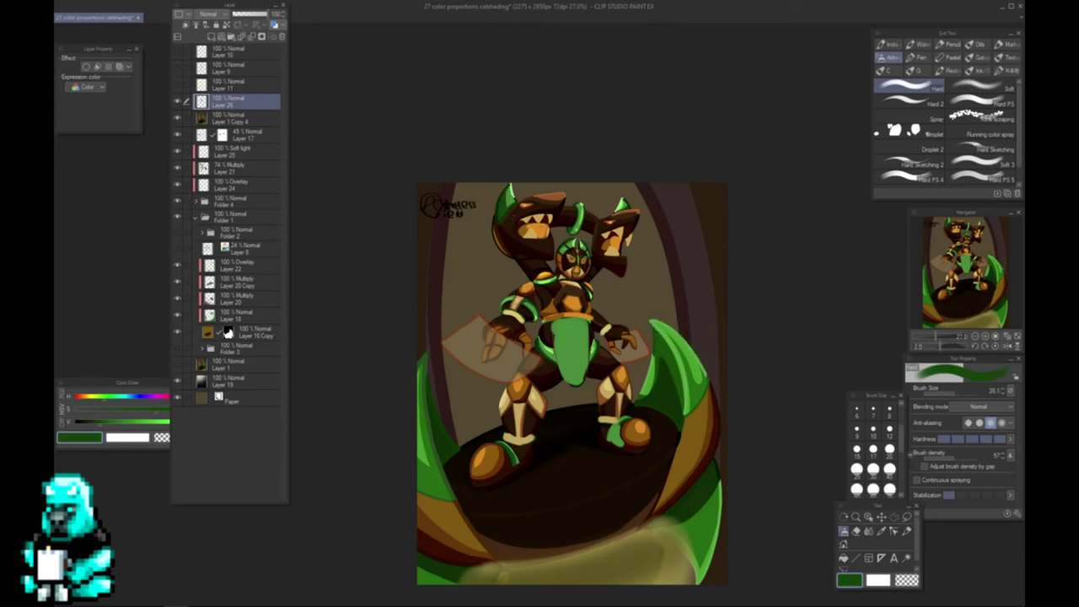
# - Paint over both orange boots with the lighter green sampled from the forearm armor
pyautogui.keyDown('alt'); pyautogui.click(512, 304); pyautogui.keyUp('alt')
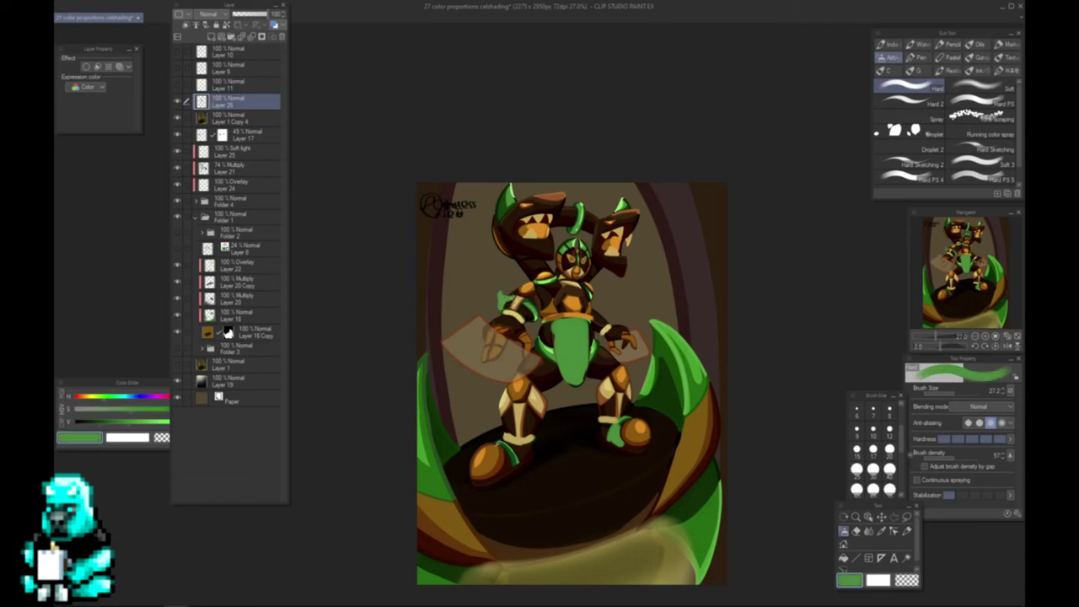
pyautogui.moveTo(516, 455)
pyautogui.mouseDown()
pyautogui.moveTo(501, 434)
pyautogui.moveTo(480, 446)
pyautogui.moveTo(475, 459)
pyautogui.moveTo(501, 451)
pyautogui.moveTo(479, 477)
pyautogui.mouseUp()
pyautogui.press(']')
pyautogui.moveTo(638, 441)
pyautogui.mouseDown()
pyautogui.moveTo(623, 420)
pyautogui.moveTo(637, 409)
pyautogui.moveTo(637, 445)
pyautogui.mouseUp()
pyautogui.moveTo(529, 464); pyautogui.dragTo(504, 476)
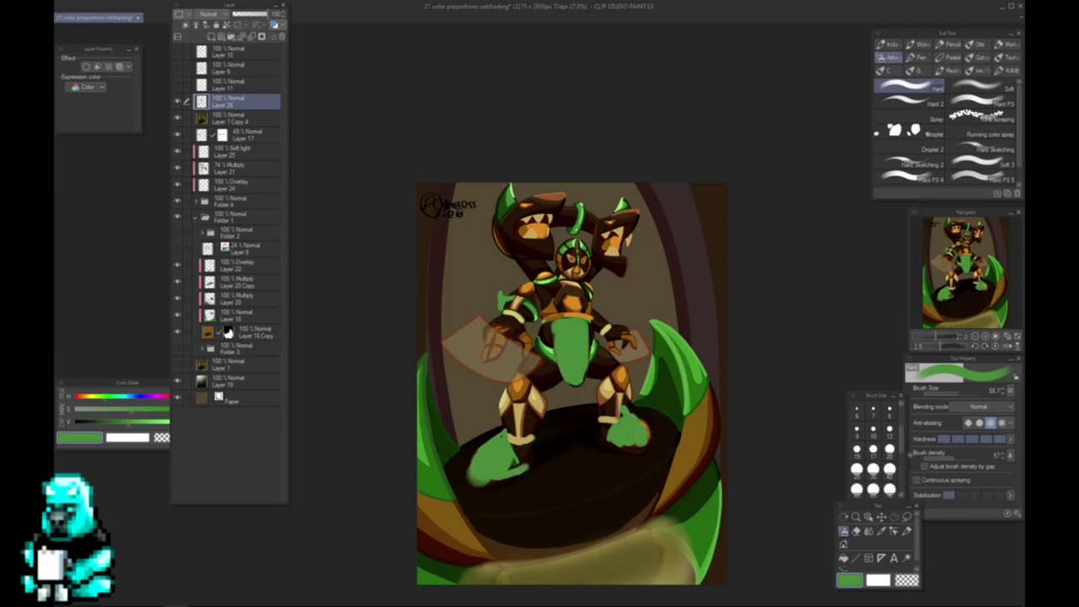
# - Undo all the recolouring strokes on the boots, bands, belt and waist plate to restore the original colours
pyautogui.hotkey('ctrl', 'z')
pyautogui.hotkey('ctrl', 'z')
pyautogui.hotkey('ctrl', 'z')
pyautogui.hotkey('ctrl', 'z')
pyautogui.hotkey('ctrl', 'z')
pyautogui.hotkey('ctrl', 'z')
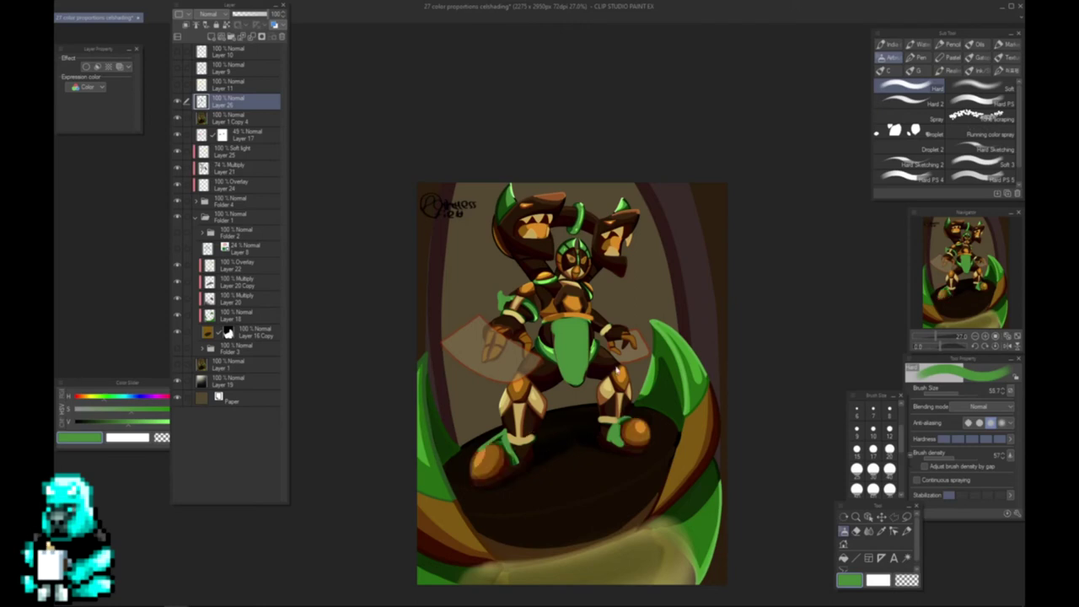
pyautogui.hotkey('ctrl', 'z')
pyautogui.hotkey('ctrl', 'z')
pyautogui.hotkey('ctrl', 'z')
pyautogui.hotkey('ctrl', 'z')
pyautogui.hotkey('ctrl', 'z')
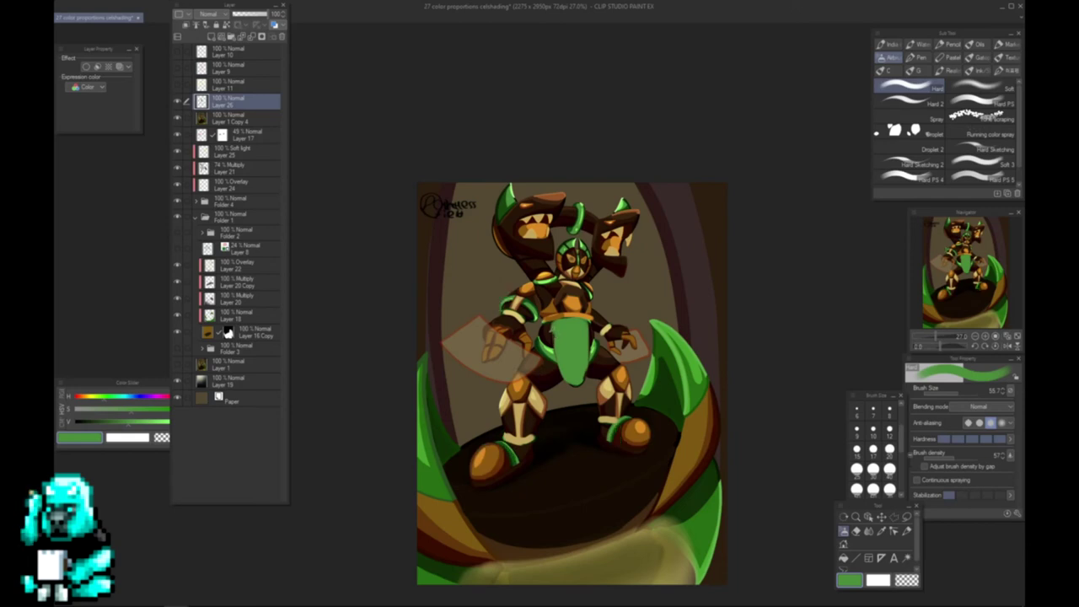
pyautogui.hotkey('ctrl', 'z')
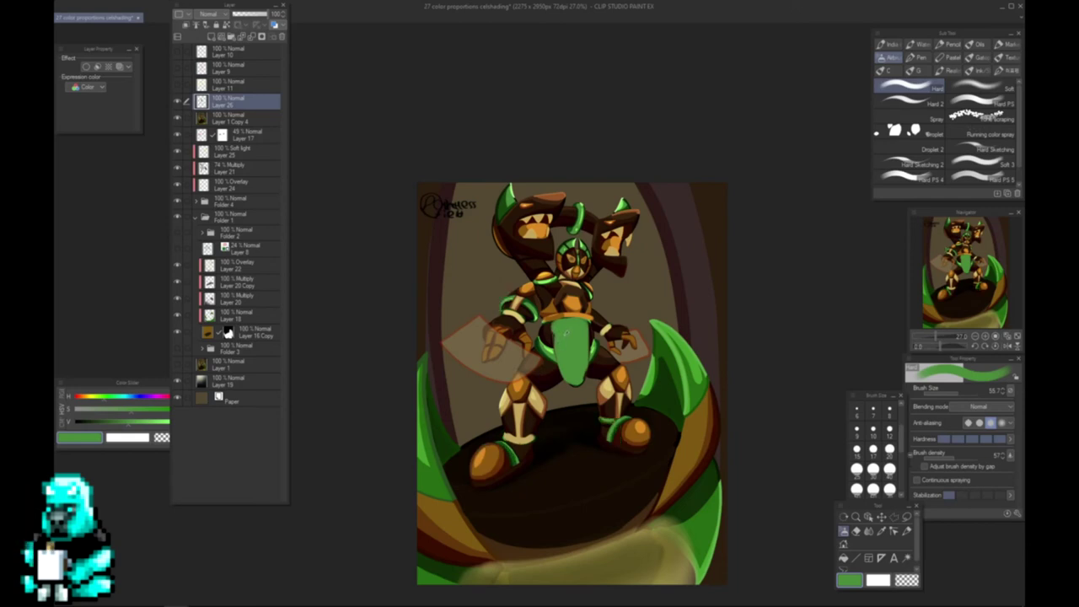
pyautogui.hotkey('ctrl', 'z')
pyautogui.hotkey('ctrl', 'z')
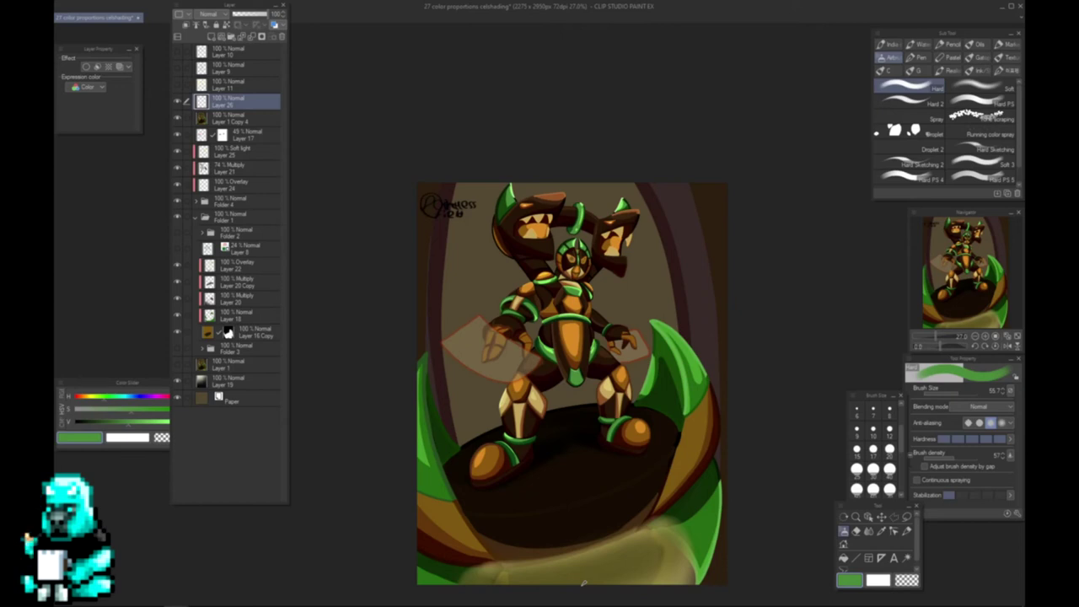
# - Try thinner green strokes on the chest and front boot, undo them, and toggle Layer 26's visibility
pyautogui.press('[')
pyautogui.press('[')
pyautogui.press('[')
pyautogui.hotkey('ctrl', 'z')
pyautogui.moveTo(562, 306)
pyautogui.mouseDown()
pyautogui.moveTo(584, 293)
pyautogui.moveTo(586, 308)
pyautogui.mouseUp()
pyautogui.moveTo(506, 440); pyautogui.dragTo(517, 463)
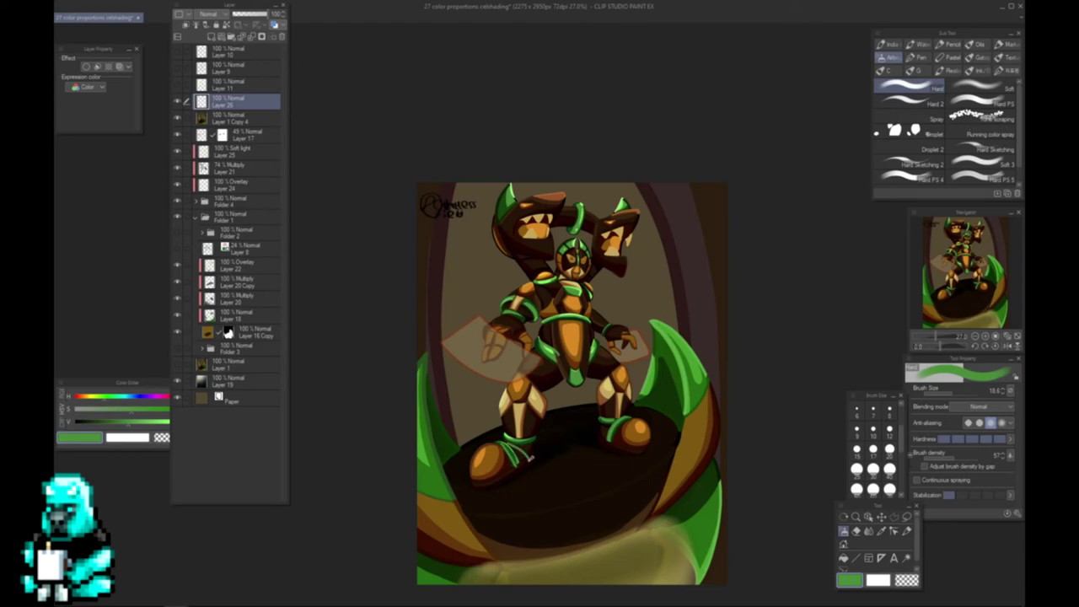
pyautogui.hotkey('ctrl', 'z')
pyautogui.click(177, 102)
pyautogui.click(178, 104)
pyautogui.click(178, 103)
# - Try green guide strokes across the character's hips and legs, undoing each one
pyautogui.moveTo(419, 404)
pyautogui.mouseDown()
pyautogui.moveTo(737, 380)
pyautogui.moveTo(413, 379)
pyautogui.moveTo(727, 373)
pyautogui.moveTo(533, 386)
pyautogui.mouseUp()
pyautogui.hotkey('ctrl', 'z')
pyautogui.moveTo(366, 368)
pyautogui.mouseDown()
pyautogui.moveTo(790, 369)
pyautogui.moveTo(405, 373)
pyautogui.moveTo(553, 379)
pyautogui.mouseUp()
pyautogui.hotkey('ctrl', 'z')
pyautogui.moveTo(571, 322)
pyautogui.mouseDown()
pyautogui.moveTo(538, 329)
pyautogui.moveTo(612, 337)
pyautogui.moveTo(536, 347)
pyautogui.moveTo(608, 339)
pyautogui.moveTo(547, 334)
pyautogui.mouseUp()
pyautogui.hotkey('ctrl', 'z')
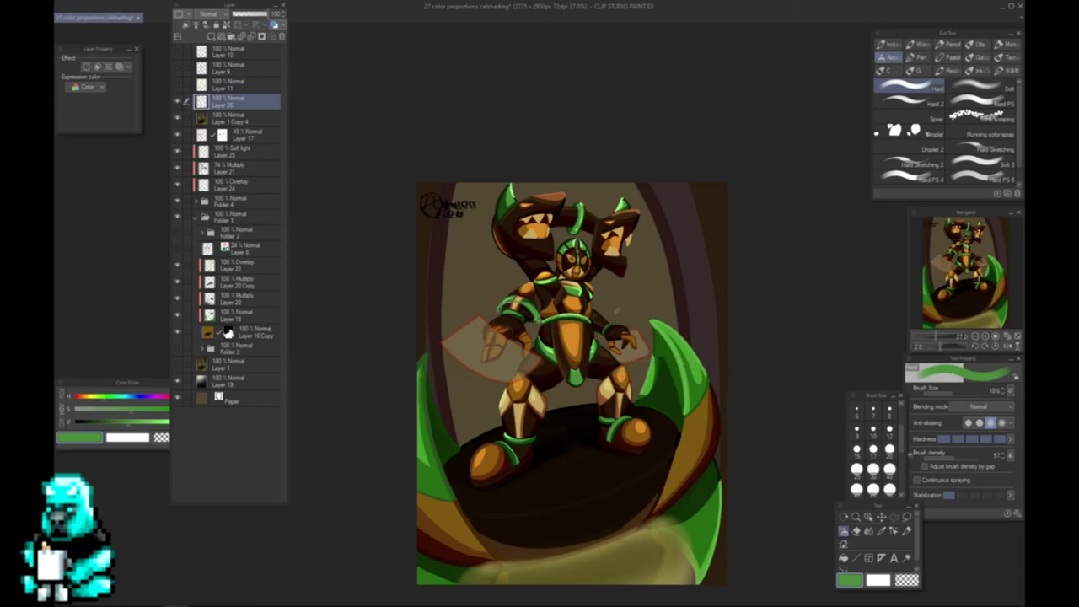
pyautogui.moveTo(624, 403)
pyautogui.mouseDown()
pyautogui.moveTo(553, 409)
pyautogui.moveTo(688, 412)
pyautogui.moveTo(519, 438)
pyautogui.moveTo(523, 511)
pyautogui.moveTo(529, 415)
pyautogui.moveTo(572, 435)
pyautogui.moveTo(582, 423)
pyautogui.mouseUp()
pyautogui.hotkey('ctrl', 'z')
pyautogui.hotkey('ctrl', 'z')
pyautogui.hotkey('ctrl', 'z')
pyautogui.hotkey('ctrl', 'z')
# - Try green guide strokes along the waist plate and the front leg, and undo them
pyautogui.moveTo(557, 346)
pyautogui.mouseDown()
pyautogui.moveTo(591, 397)
pyautogui.moveTo(561, 417)
pyautogui.mouseUp()
pyautogui.hotkey('ctrl', 'z')
pyautogui.moveTo(557, 346); pyautogui.dragTo(595, 342)
pyautogui.hotkey('ctrl', 'z')
pyautogui.moveTo(511, 422)
pyautogui.mouseDown()
pyautogui.moveTo(611, 403)
pyautogui.moveTo(477, 452)
pyautogui.mouseUp()
pyautogui.hotkey('ctrl', 'z')
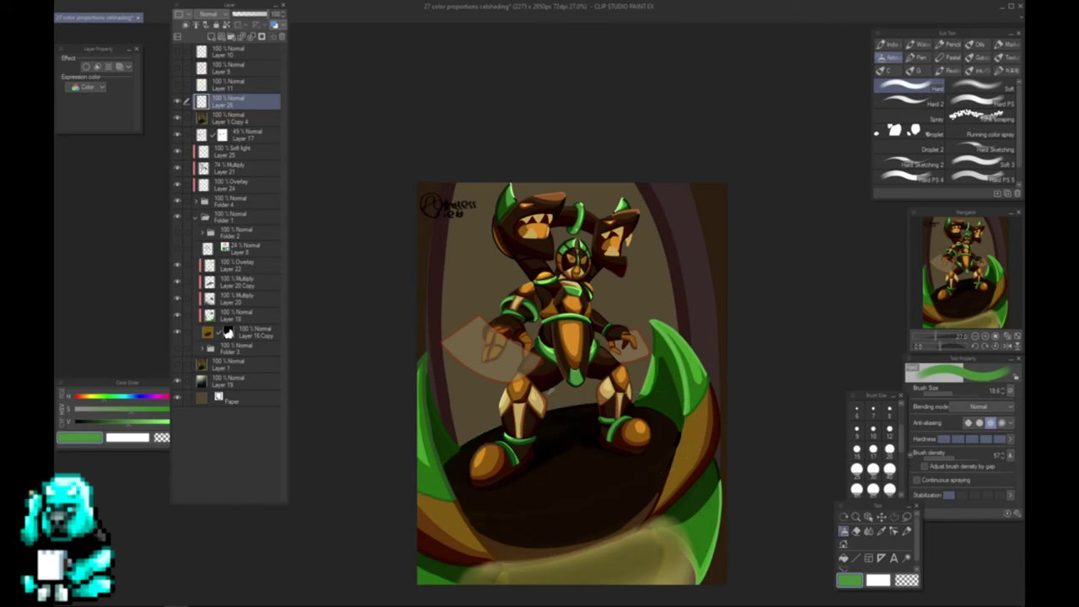
# - Try green guide strokes between the legs and from the front foot up to the head, undoing each one
pyautogui.moveTo(620, 400)
pyautogui.mouseDown()
pyautogui.moveTo(533, 415)
pyautogui.moveTo(442, 496)
pyautogui.moveTo(658, 482)
pyautogui.moveTo(625, 400)
pyautogui.mouseUp()
pyautogui.hotkey('ctrl', 'z')
pyautogui.moveTo(545, 413)
pyautogui.mouseDown()
pyautogui.moveTo(504, 515)
pyautogui.moveTo(663, 415)
pyautogui.mouseUp()
pyautogui.hotkey('ctrl', 'z')
pyautogui.moveTo(588, 400)
pyautogui.mouseDown()
pyautogui.moveTo(529, 411)
pyautogui.moveTo(658, 456)
pyautogui.moveTo(590, 402)
pyautogui.mouseUp()
pyautogui.hotkey('ctrl', 'z')
pyautogui.moveTo(505, 465)
pyautogui.mouseDown()
pyautogui.moveTo(516, 412)
pyautogui.moveTo(600, 258)
pyautogui.mouseUp()
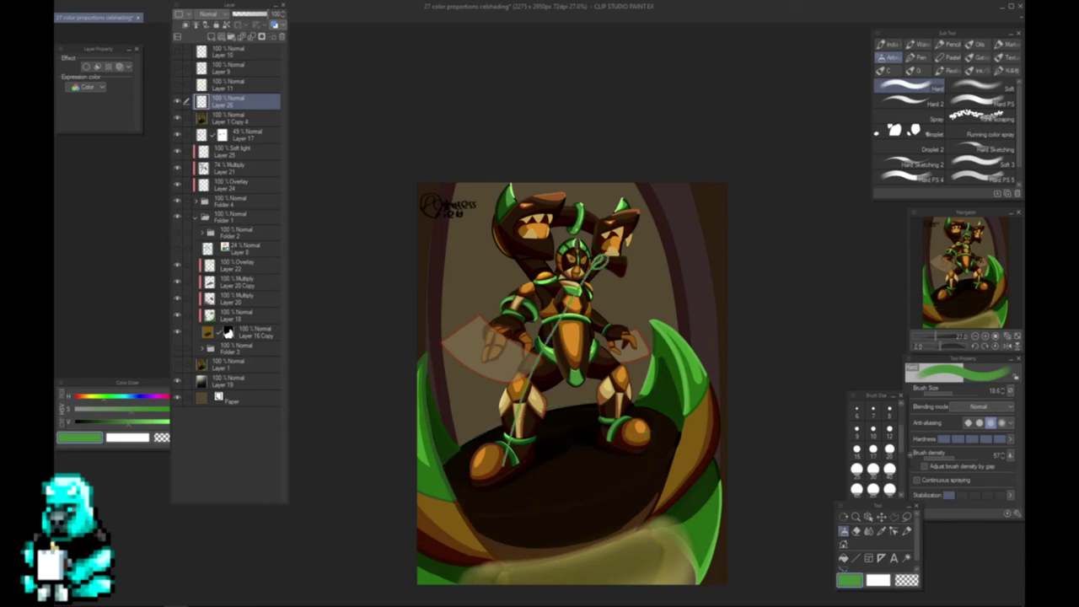
pyautogui.hotkey('ctrl', 'z')
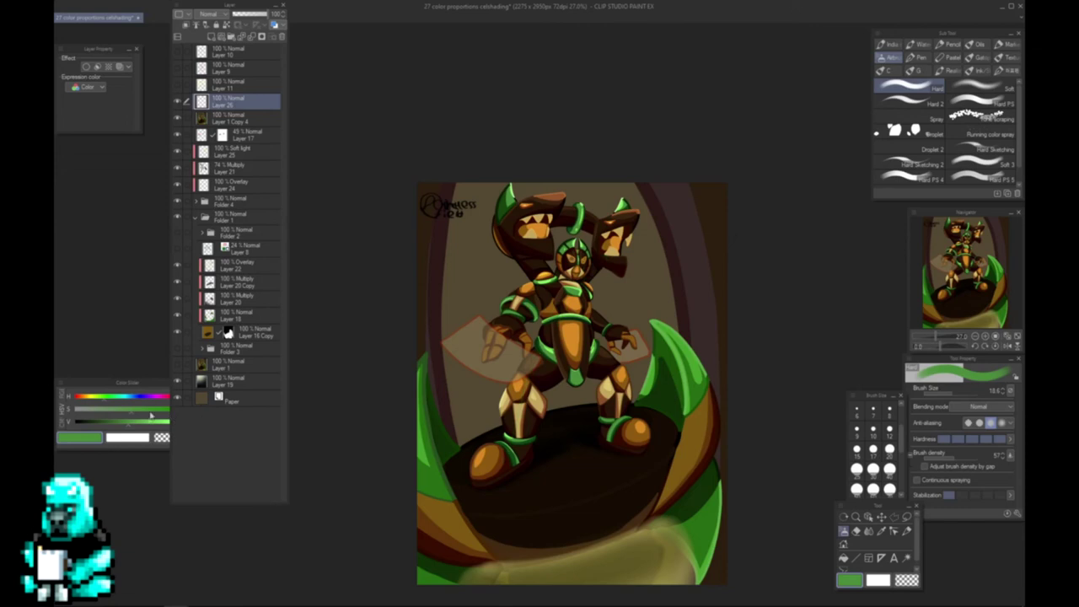
# - Switch the brush colour to bright red and draw guides from both feet to the head, with an arch between the legs
pyautogui.click(75, 396)
pyautogui.click(142, 409)
pyautogui.moveTo(145, 421); pyautogui.dragTo(193, 421)
pyautogui.moveTo(519, 445)
pyautogui.mouseDown()
pyautogui.moveTo(558, 274)
pyautogui.moveTo(577, 258)
pyautogui.mouseUp()
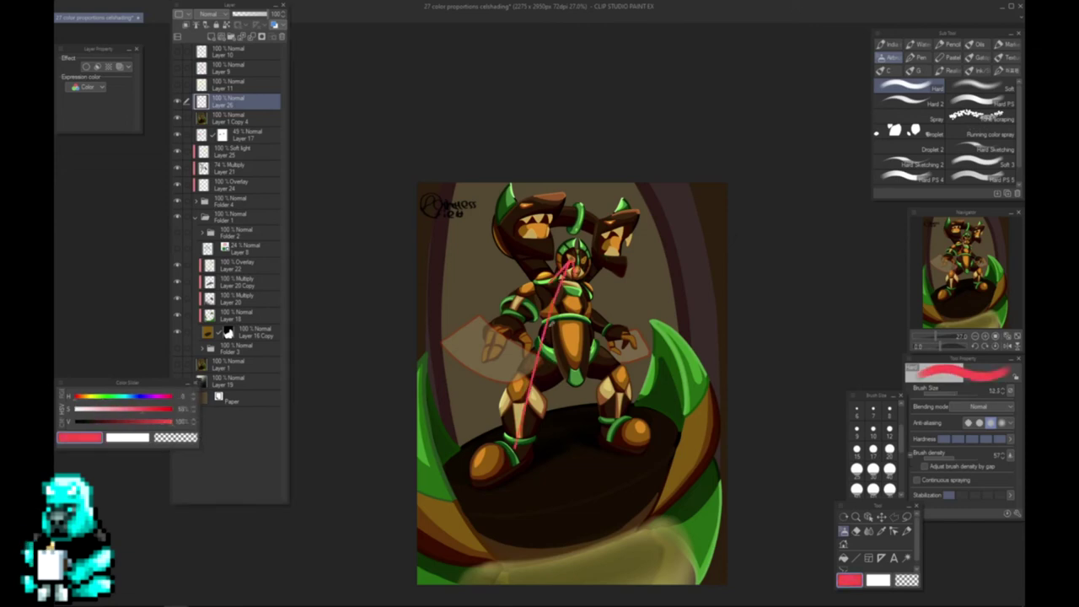
pyautogui.hotkey('ctrl', 'z')
pyautogui.moveTo(501, 464)
pyautogui.mouseDown()
pyautogui.moveTo(580, 244)
pyautogui.moveTo(624, 423)
pyautogui.moveTo(595, 320)
pyautogui.mouseUp()
pyautogui.moveTo(526, 429)
pyautogui.mouseDown()
pyautogui.moveTo(574, 356)
pyautogui.moveTo(624, 419)
pyautogui.moveTo(518, 433)
pyautogui.mouseUp()
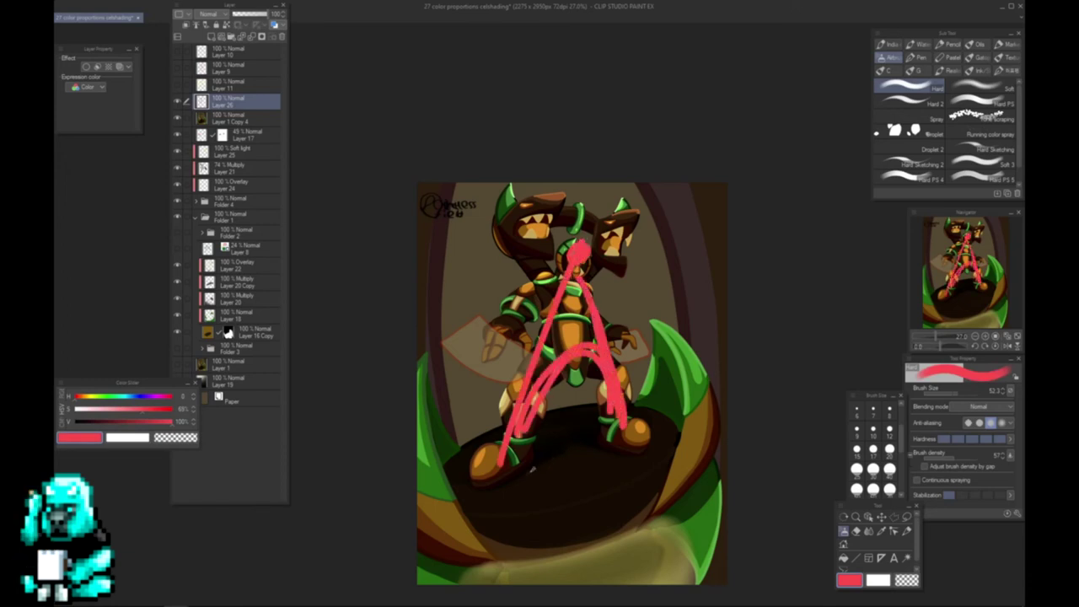
# - Draw a straight slanted red ground line across the canvas beneath both feet, redoing the first attempt
pyautogui.moveTo(454, 502); pyautogui.dragTo(684, 408)
pyautogui.hotkey('ctrl', 'z')
pyautogui.hotkey('ctrl', 'z')
pyautogui.moveTo(418, 491); pyautogui.dragTo(700, 416)
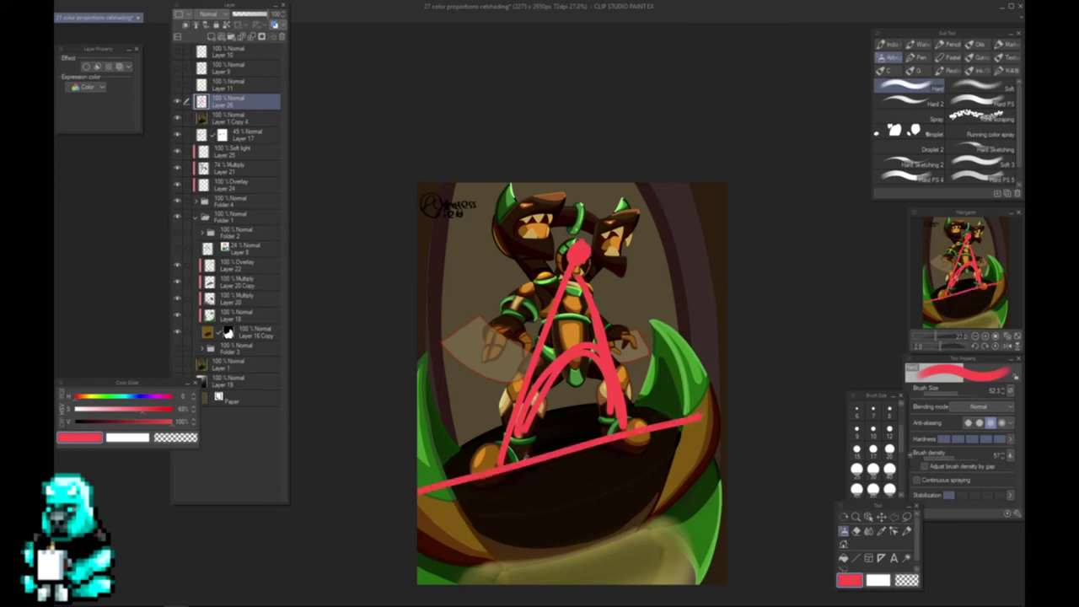
# - Try rotating the red guide drawing clockwise, restore it, and delete Layer 26
pyautogui.hotkey('ctrl', 't')
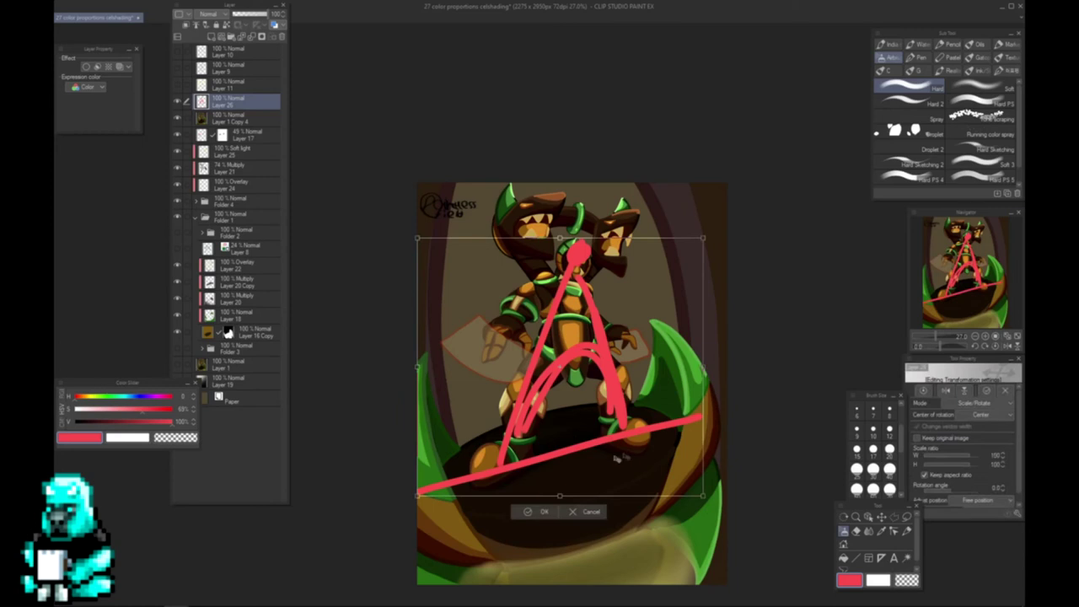
pyautogui.moveTo(736, 445)
pyautogui.mouseDown()
pyautogui.moveTo(724, 479)
pyautogui.moveTo(735, 461)
pyautogui.moveTo(747, 465)
pyautogui.moveTo(734, 472)
pyautogui.mouseUp()
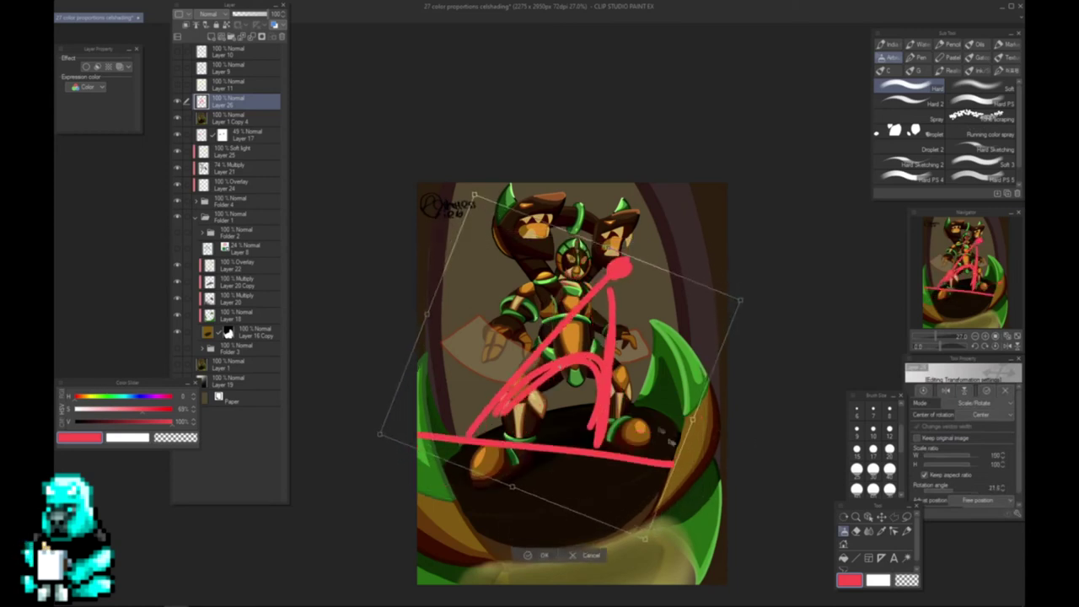
pyautogui.click(542, 552)
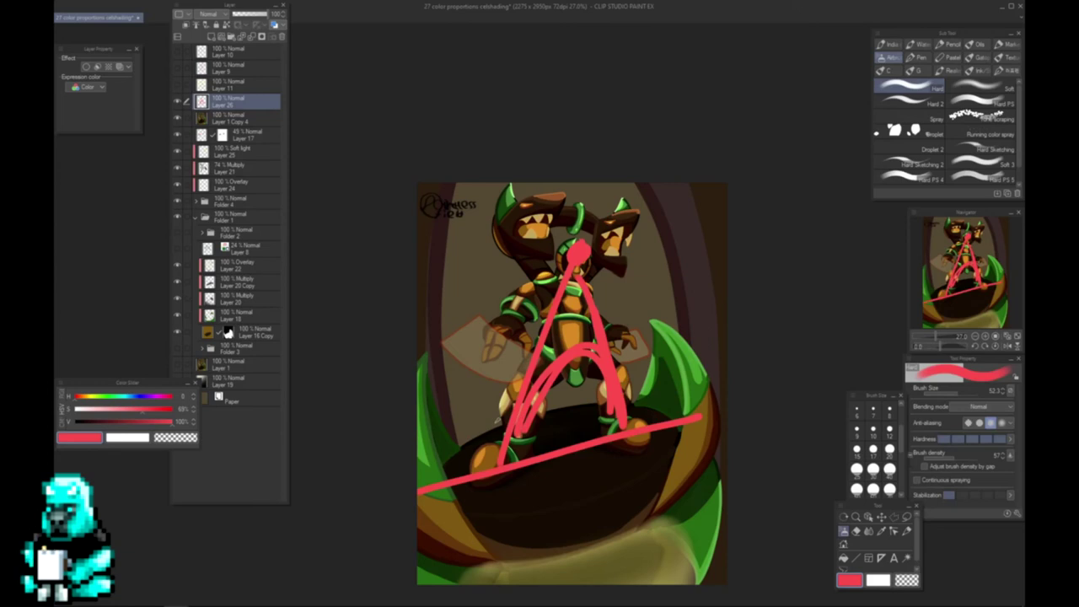
pyautogui.press('Delete')
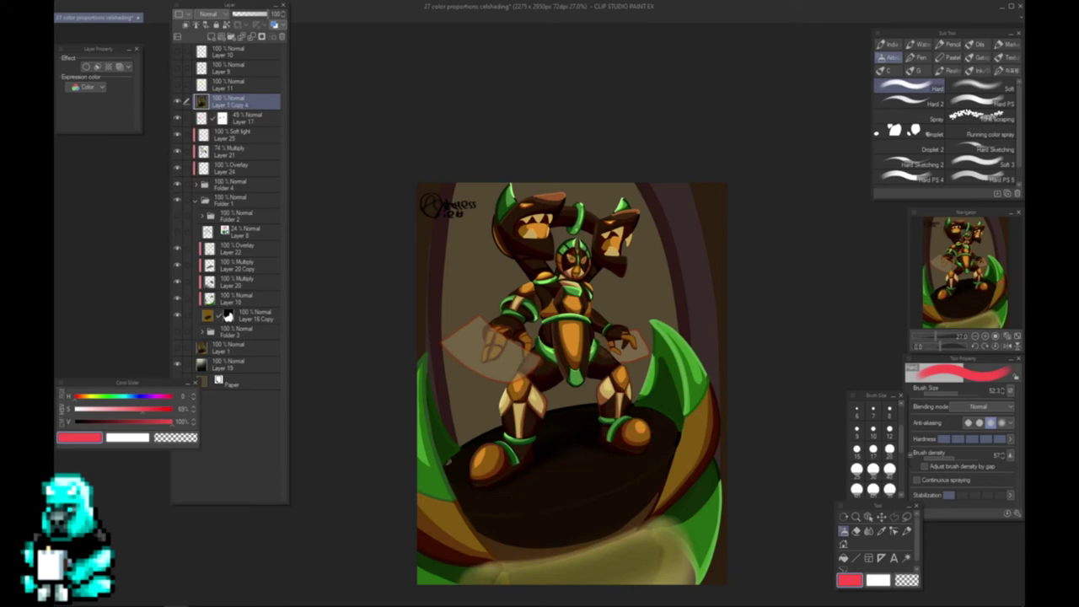
# - Try slanted red lines marking the ground angle around the feet, undoing rejected ones
pyautogui.moveTo(661, 436); pyautogui.dragTo(486, 479)
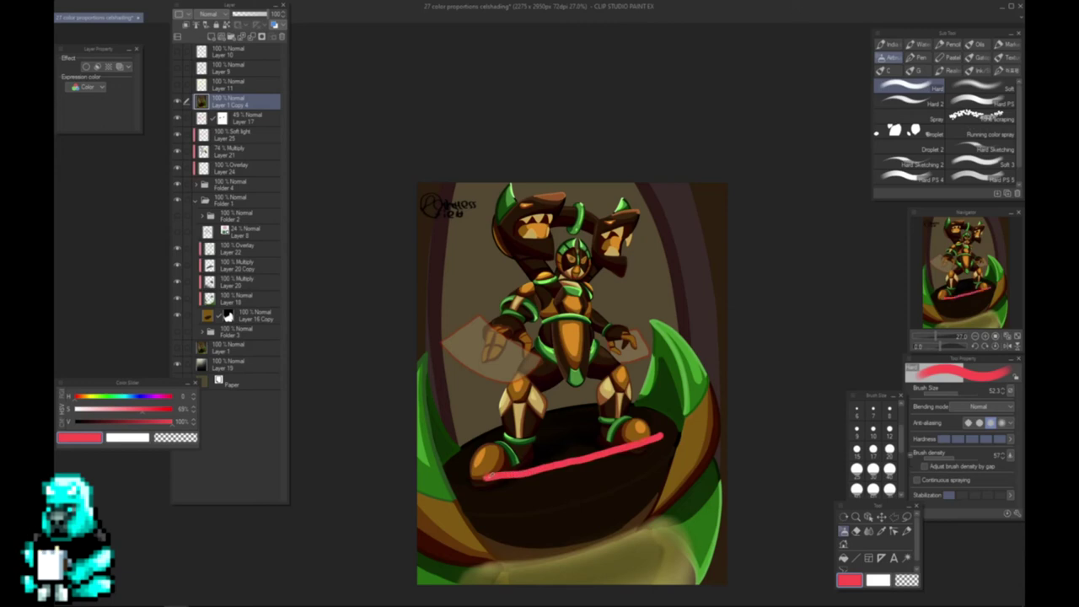
pyautogui.hotkey('ctrl', 'z')
pyautogui.moveTo(487, 484); pyautogui.dragTo(634, 439)
pyautogui.hotkey('ctrl', 'z')
pyautogui.moveTo(509, 486); pyautogui.dragTo(629, 463)
pyautogui.moveTo(540, 452); pyautogui.dragTo(621, 434)
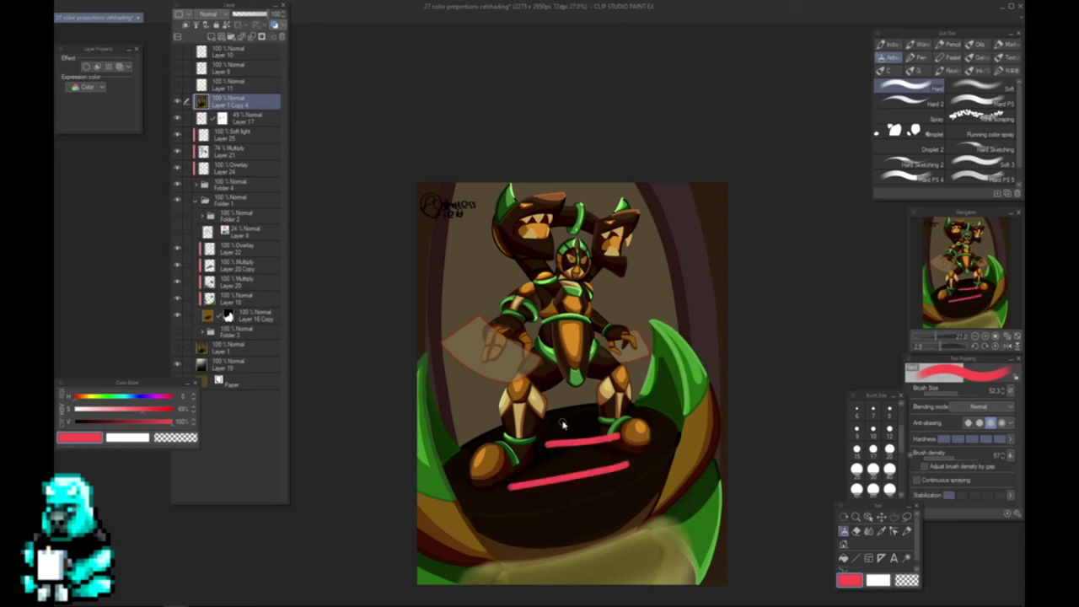
pyautogui.hotkey('ctrl', 'z')
# - Circle the ground spot between the feet in red and undo the remaining red marks
pyautogui.moveTo(565, 411)
pyautogui.mouseDown()
pyautogui.moveTo(583, 419)
pyautogui.moveTo(570, 409)
pyautogui.mouseUp()
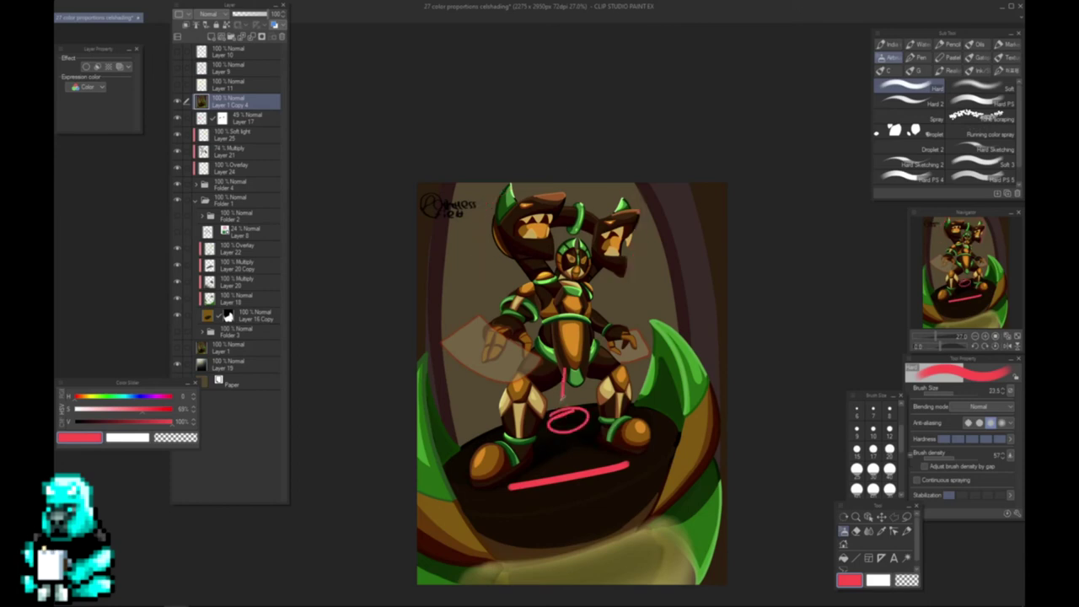
pyautogui.hotkey('ctrl', 'z')
pyautogui.hotkey('ctrl', 'z')
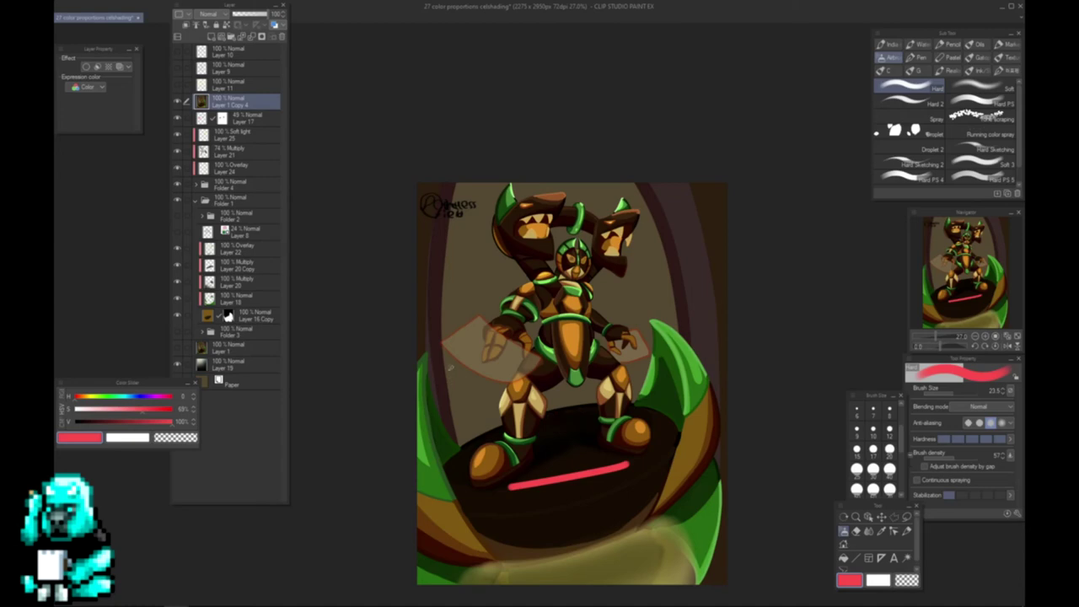
pyautogui.hotkey('ctrl', 'z')
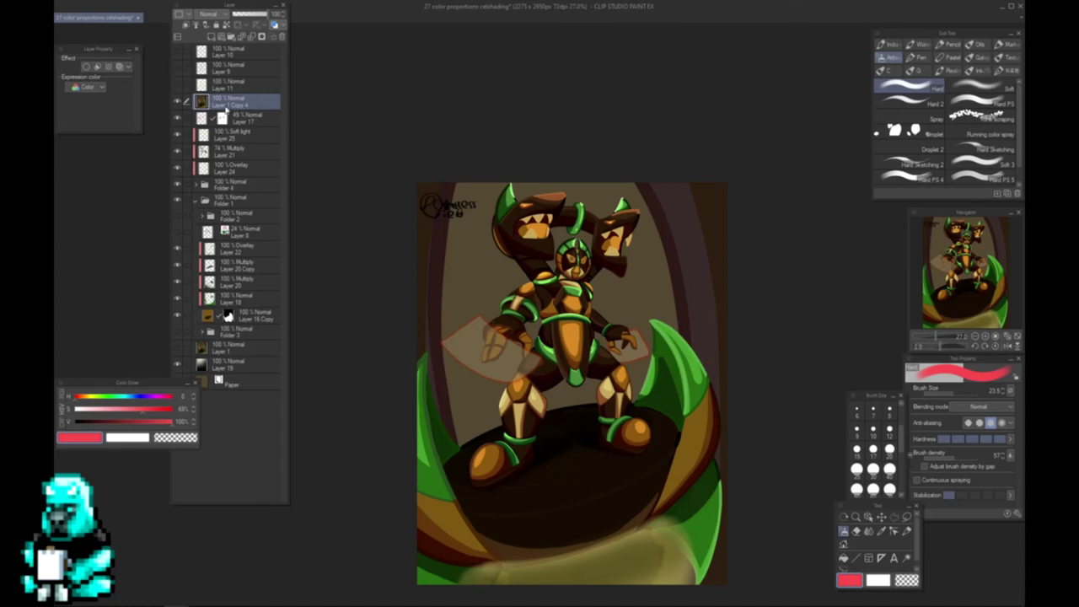
# - Hide Layer 1 Copy 4 and Layer 17 to reveal the repainted version, and check the contents of Folder 3
pyautogui.click(177, 102)
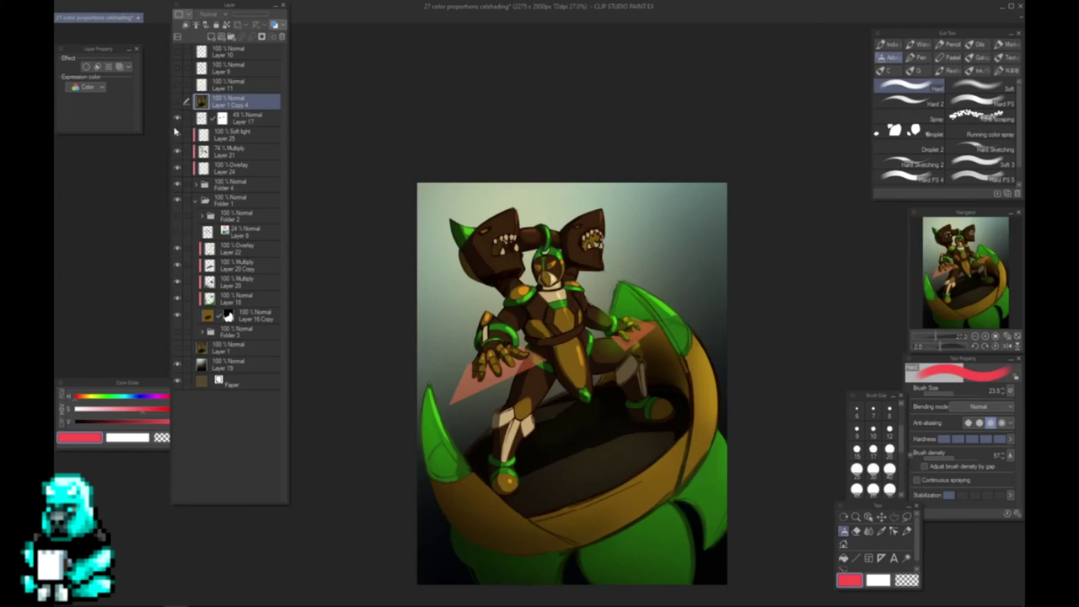
pyautogui.click(177, 118)
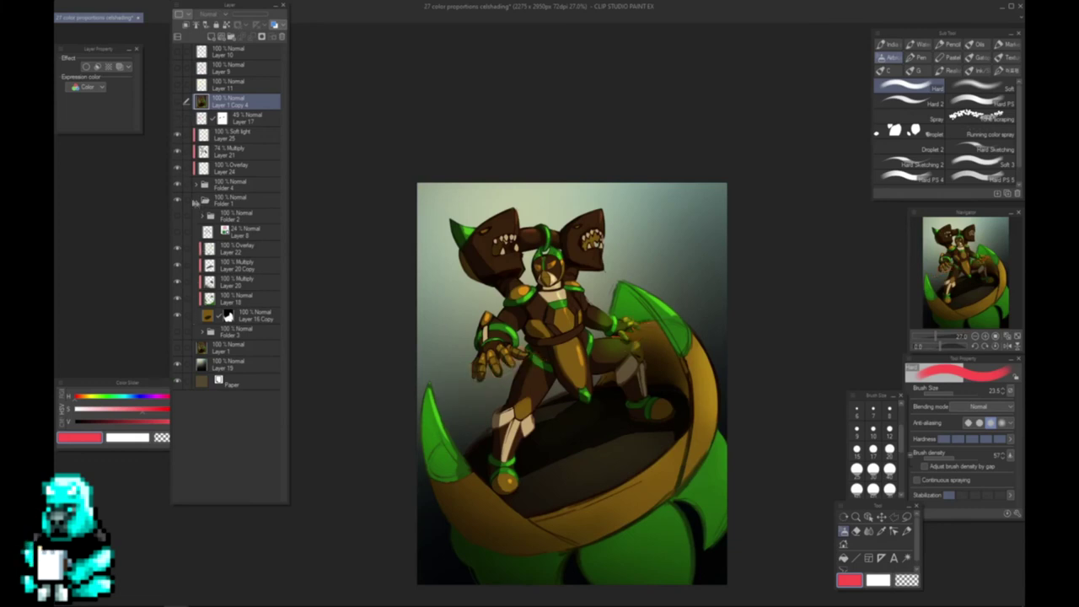
pyautogui.click(178, 201)
pyautogui.click(178, 201)
pyautogui.click(203, 333)
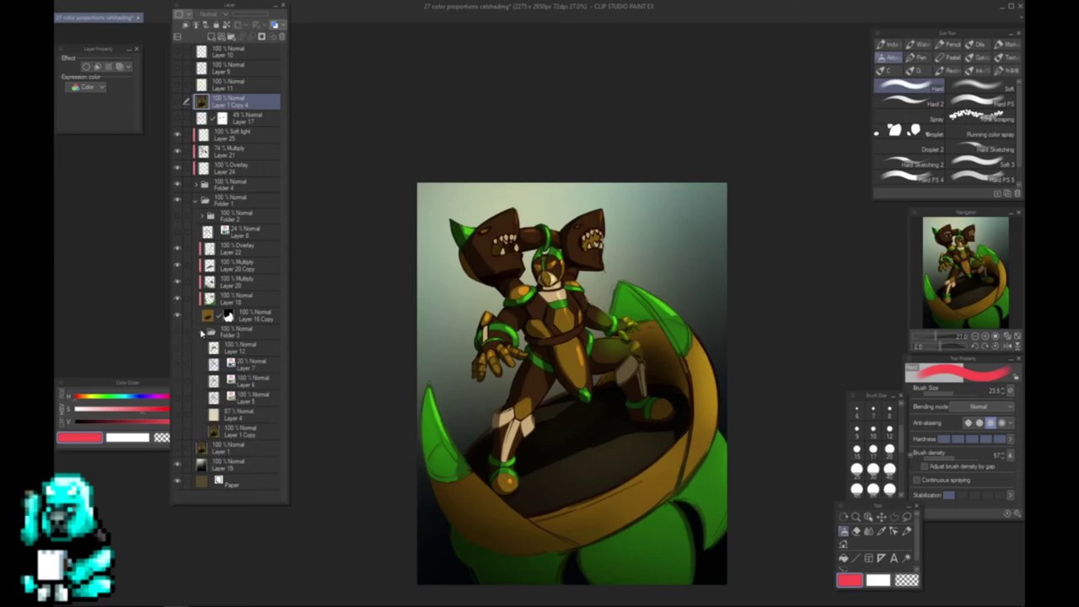
pyautogui.click(202, 333)
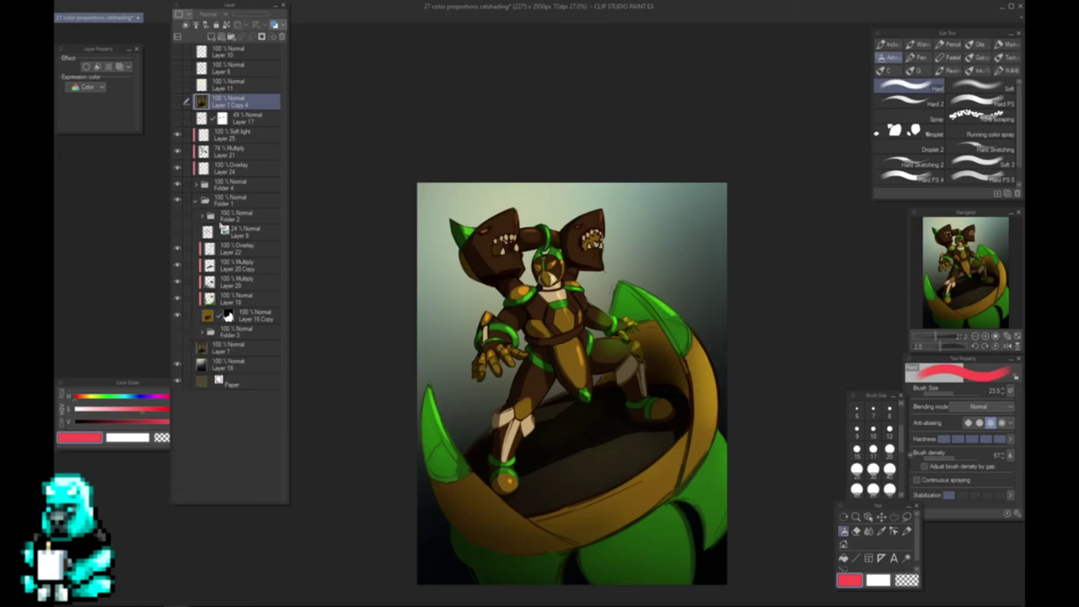
# - Expand Folder 4, isolate its line art on Layer 14, and show the brown Paper layer behind it
pyautogui.click(195, 187)
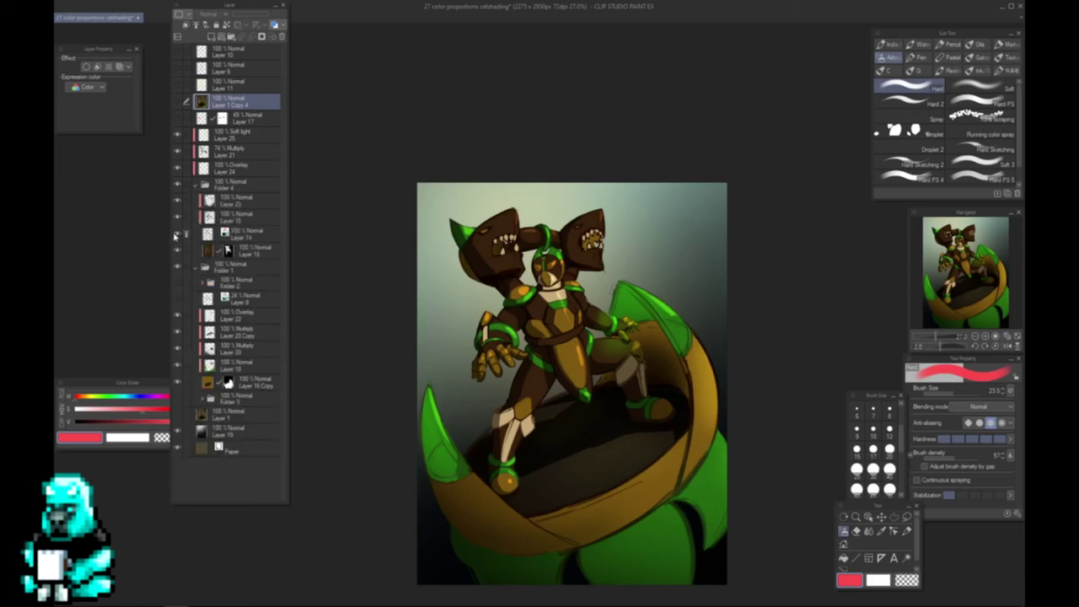
pyautogui.keyDown('alt'); pyautogui.click(176, 234); pyautogui.keyUp('alt')
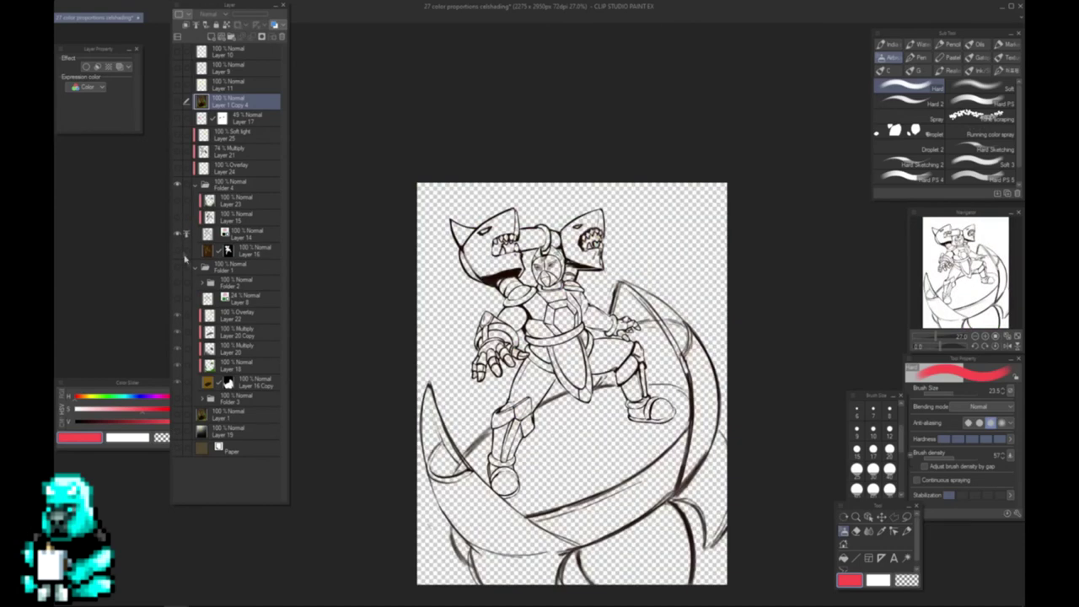
pyautogui.click(177, 448)
pyautogui.moveTo(577, 450); pyautogui.dragTo(562, 389)
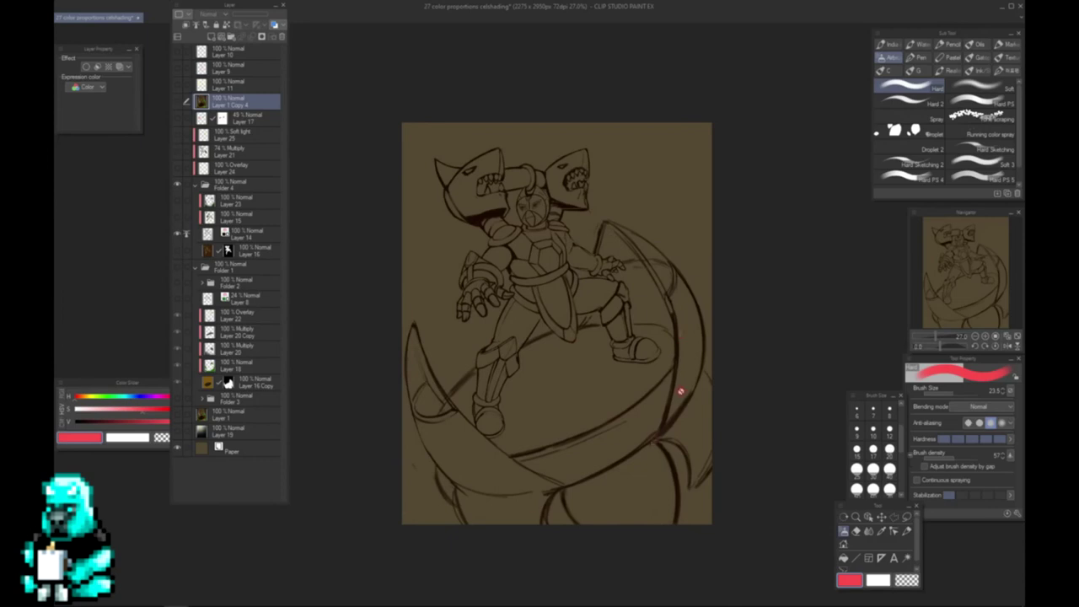
# - Toggle Layer 1 Copy 4 on and off to compare the original painting with the new line art
pyautogui.click(179, 103)
pyautogui.click(178, 103)
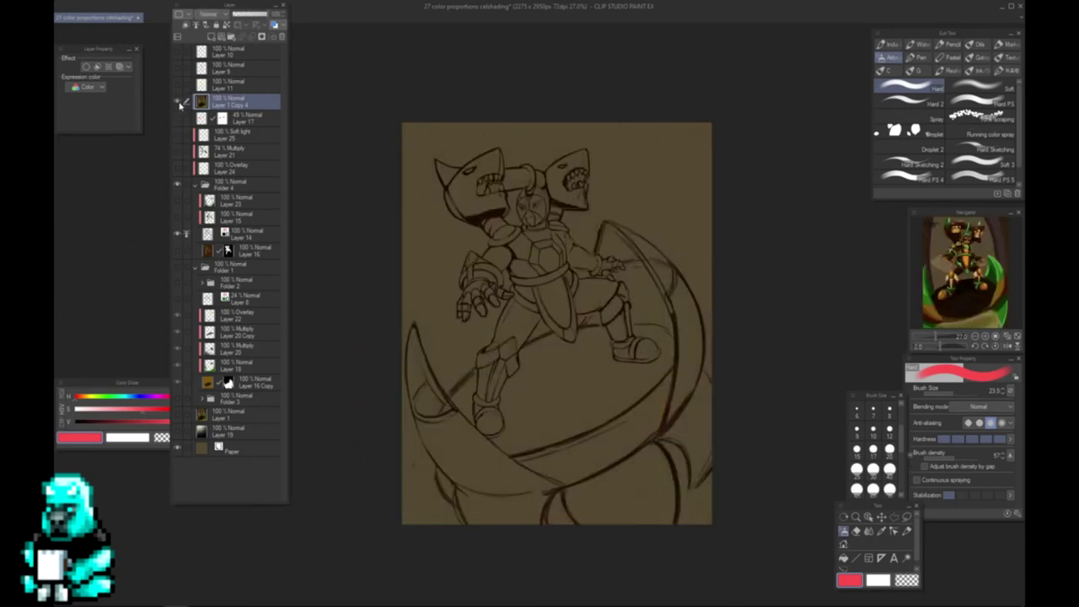
pyautogui.click(178, 103)
pyautogui.click(179, 103)
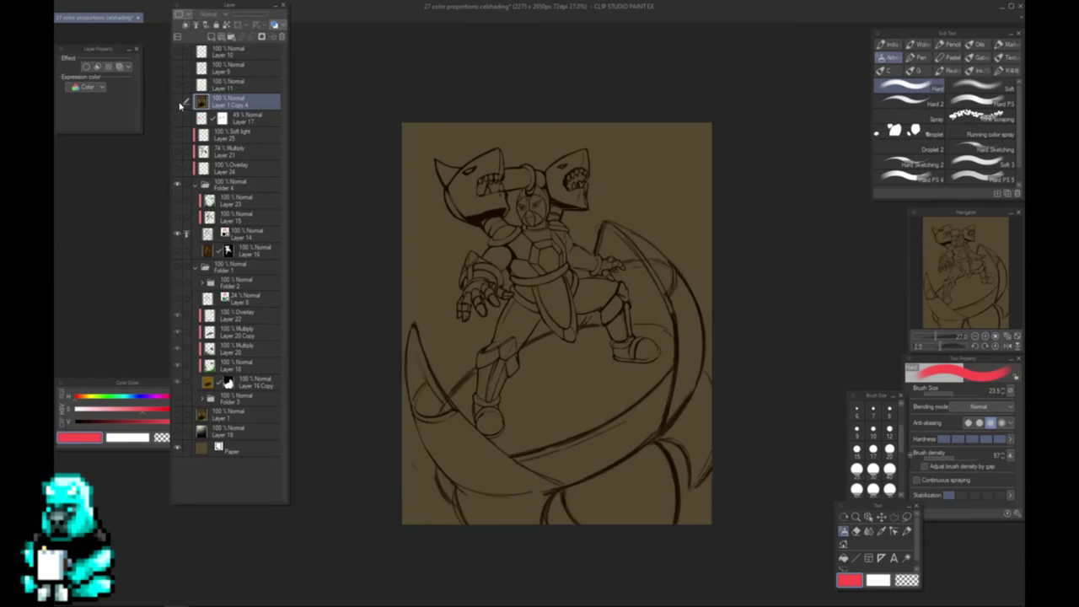
pyautogui.click(179, 103)
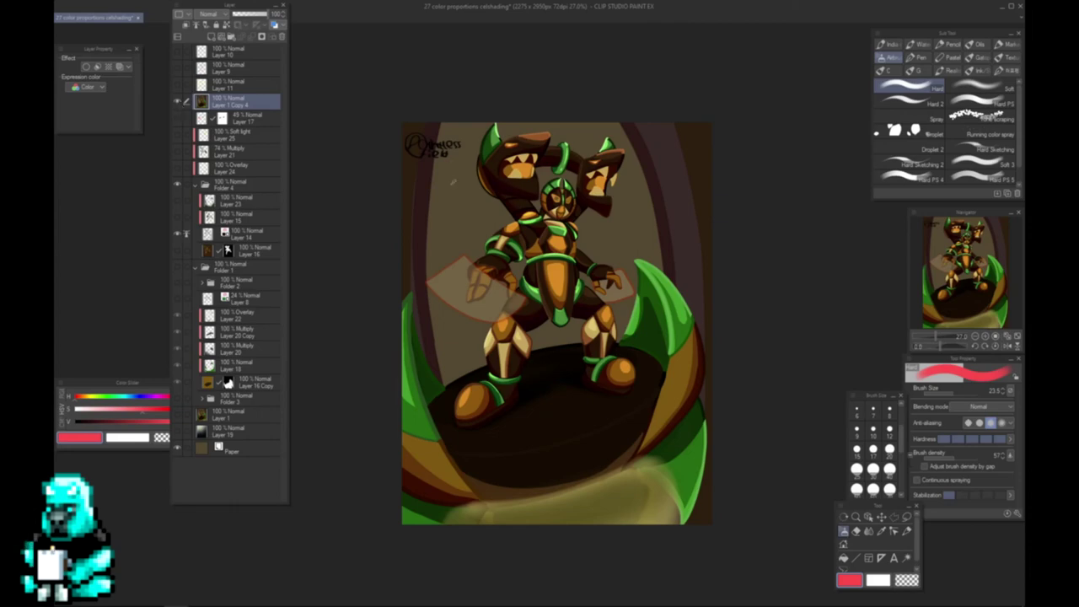
# - Sketch a small red box with a bent line inside it on the background beside the character's shark head
pyautogui.scroll(3, 456, 202)
pyautogui.moveTo(452, 165)
pyautogui.mouseDown()
pyautogui.moveTo(445, 205)
pyautogui.moveTo(473, 241)
pyautogui.mouseUp()
pyautogui.moveTo(423, 171)
pyautogui.mouseDown()
pyautogui.moveTo(432, 267)
pyautogui.moveTo(421, 173)
pyautogui.moveTo(450, 250)
pyautogui.moveTo(481, 249)
pyautogui.moveTo(429, 242)
pyautogui.moveTo(486, 244)
pyautogui.moveTo(422, 148)
pyautogui.moveTo(486, 149)
pyautogui.moveTo(426, 190)
pyautogui.moveTo(425, 257)
pyautogui.mouseUp()
pyautogui.hotkey('ctrl', 'z')
pyautogui.hotkey('ctrl', 'z')
pyautogui.hotkey('ctrl', 'z')
pyautogui.moveTo(494, 157); pyautogui.dragTo(494, 257)
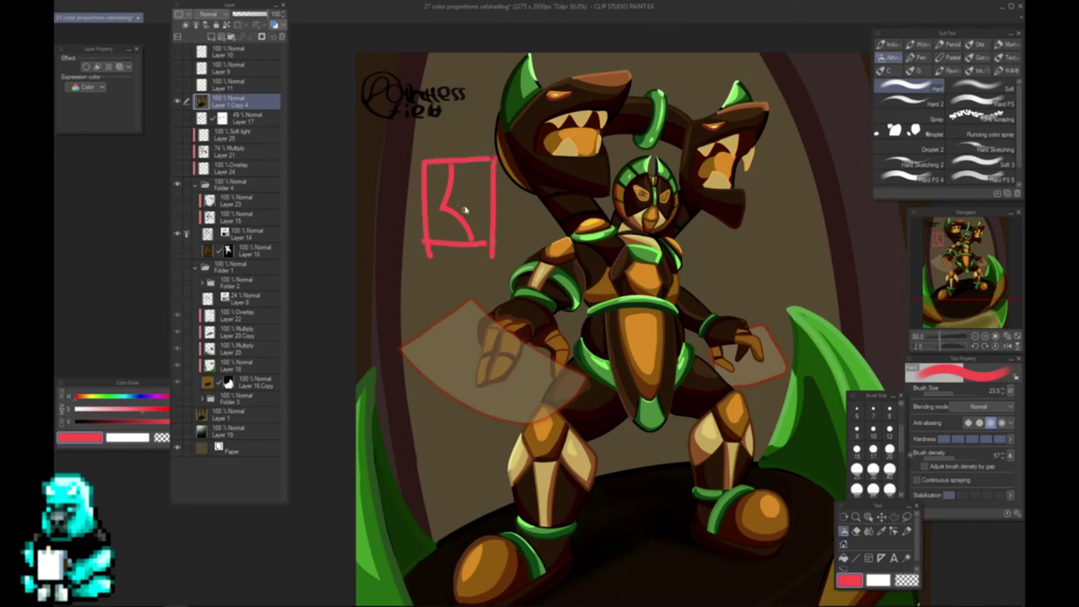
# - Try thin and thick brush sizes over the red box sketch, from 5.7 up to 34
pyautogui.press('[')
pyautogui.press('[')
pyautogui.press('[')
pyautogui.press('[')
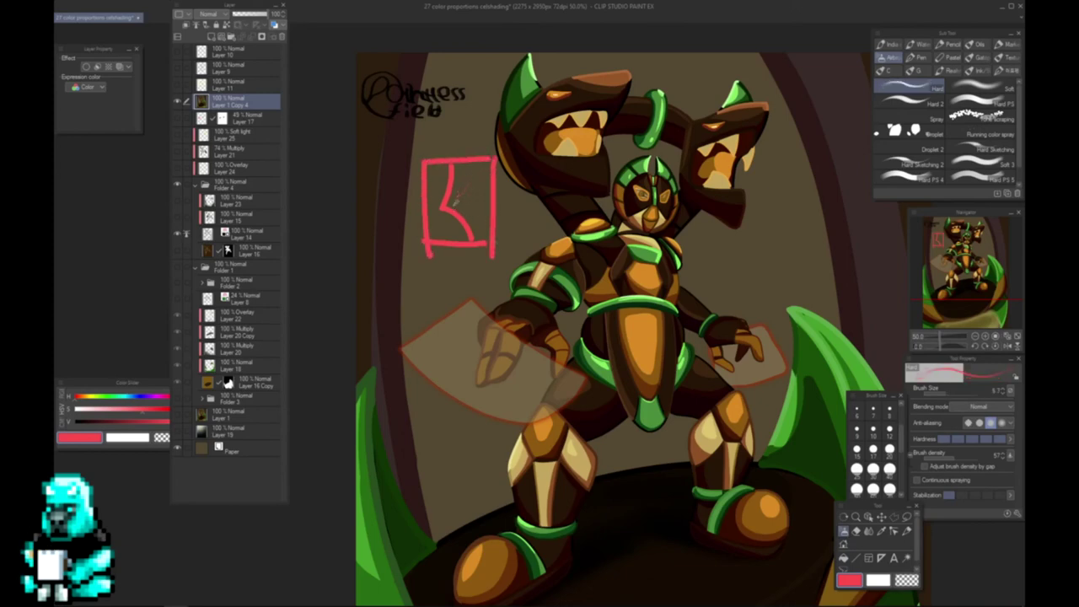
pyautogui.press(']')
pyautogui.press(']')
pyautogui.press(']')
pyautogui.press(']')
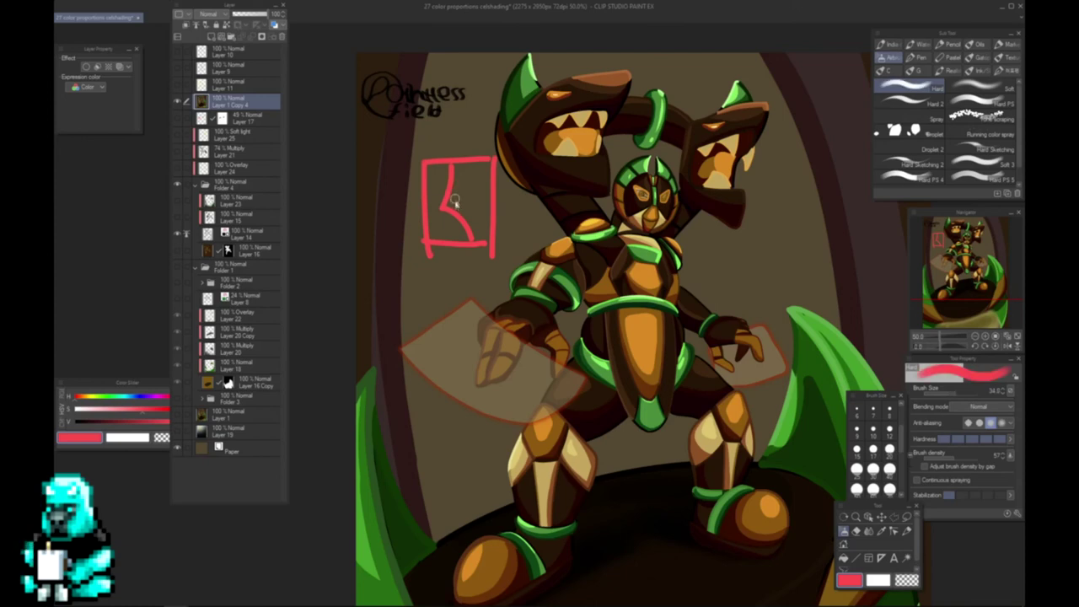
pyautogui.press('[')
pyautogui.press('[')
pyautogui.press('[')
pyautogui.press('[')
pyautogui.press(']')
pyautogui.press(']')
pyautogui.press(']')
# - Try a straight diagonal in place of the bent line in the red box, sample the background brown, and undo the strokes
pyautogui.moveTo(455, 176)
pyautogui.mouseDown()
pyautogui.moveTo(462, 215)
pyautogui.moveTo(454, 167)
pyautogui.moveTo(468, 226)
pyautogui.mouseUp()
pyautogui.press('c')
pyautogui.moveTo(446, 189)
pyautogui.mouseDown()
pyautogui.moveTo(447, 226)
pyautogui.moveTo(444, 175)
pyautogui.moveTo(465, 230)
pyautogui.moveTo(452, 175)
pyautogui.mouseUp()
pyautogui.hotkey('ctrl', 'z')
pyautogui.keyDown('alt'); pyautogui.click(440, 201); pyautogui.keyUp('alt')
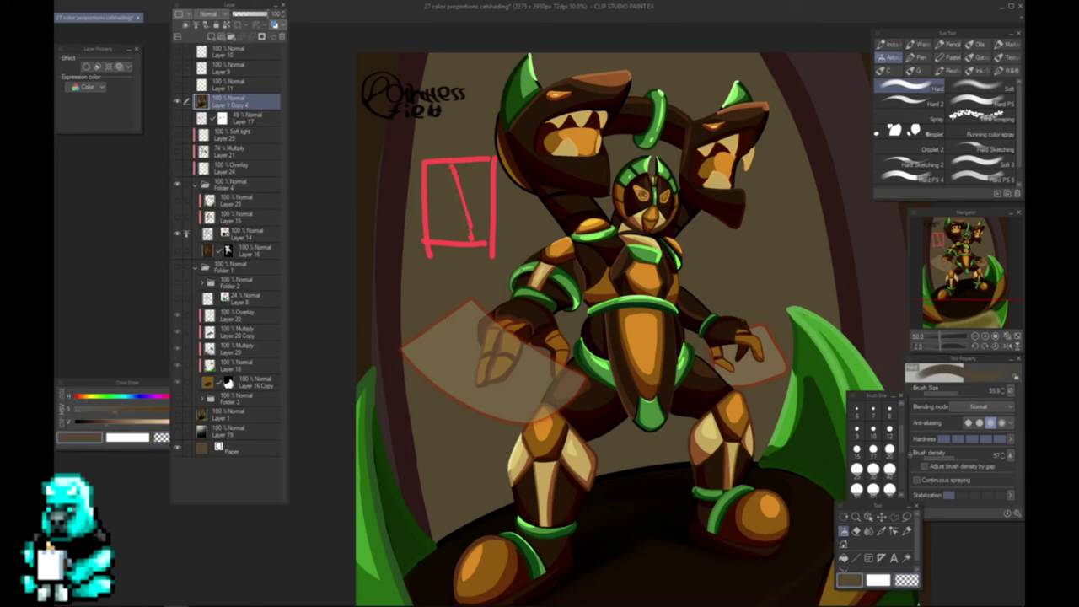
pyautogui.hotkey('ctrl', 'z')
pyautogui.hotkey('ctrl', 'z')
pyautogui.hotkey('ctrl', 'z')
pyautogui.hotkey('ctrl', 'z')
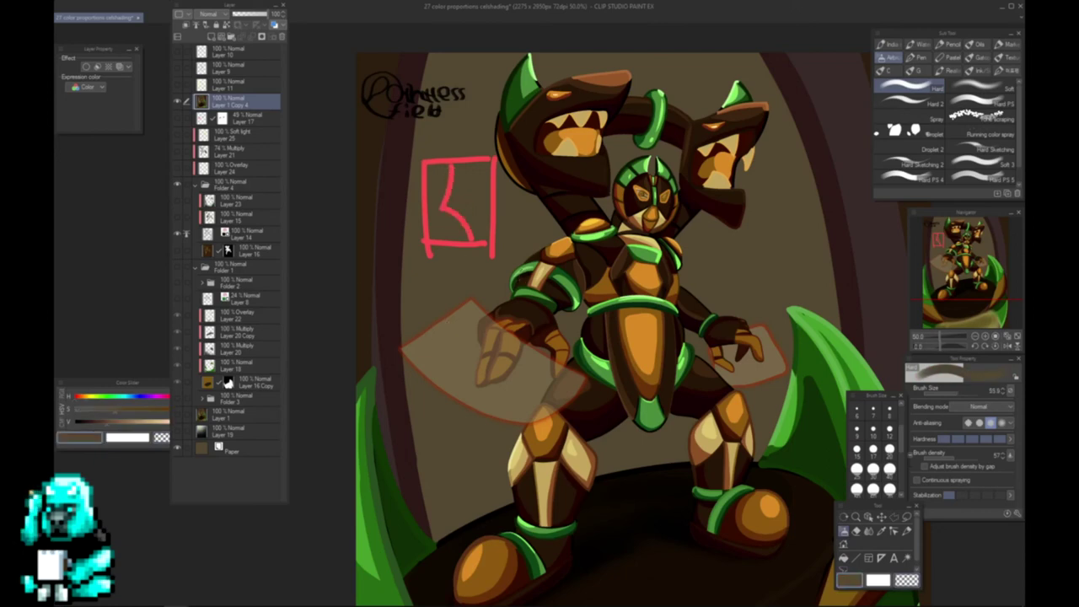
# - Try reshaping the line inside the red box with strokes in the sampled red and background brown
pyautogui.keyDown('alt'); pyautogui.click(465, 161); pyautogui.keyUp('alt')
pyautogui.moveTo(467, 164); pyautogui.dragTo(498, 242)
pyautogui.hotkey('ctrl', 'z')
pyautogui.moveTo(461, 160)
pyautogui.mouseDown()
pyautogui.moveTo(487, 243)
pyautogui.moveTo(469, 164)
pyautogui.moveTo(449, 217)
pyautogui.mouseUp()
pyautogui.hotkey('ctrl', 'z')
pyautogui.keyDown('alt'); pyautogui.click(458, 209); pyautogui.keyUp('alt')
pyautogui.keyDown('alt'); pyautogui.click(441, 187); pyautogui.keyUp('alt')
pyautogui.moveTo(449, 181)
pyautogui.mouseDown()
pyautogui.moveTo(469, 236)
pyautogui.moveTo(467, 192)
pyautogui.moveTo(476, 224)
pyautogui.mouseUp()
# - Undo the trial strokes and the whole red box sketch
pyautogui.hotkey('ctrl', 'z')
pyautogui.hotkey('ctrl', 'z')
pyautogui.hotkey('ctrl', 'z')
pyautogui.hotkey('ctrl', 'z')
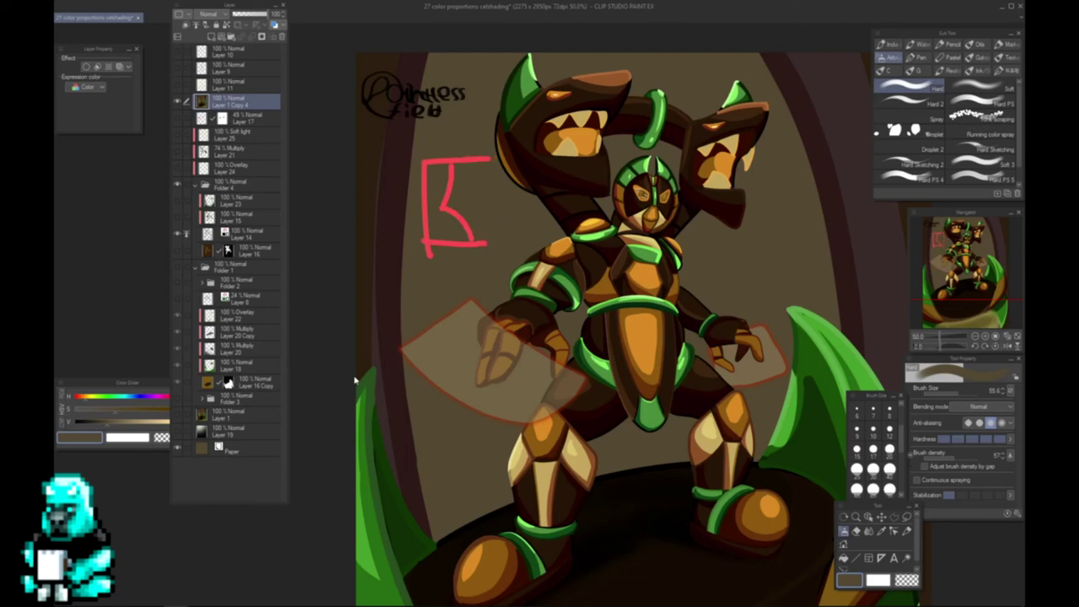
pyautogui.hotkey('ctrl', 'z')
pyautogui.hotkey('ctrl', 'z')
pyautogui.hotkey('ctrl', 'z')
pyautogui.hotkey('ctrl', 'z')
pyautogui.hotkey('ctrl', 'z')
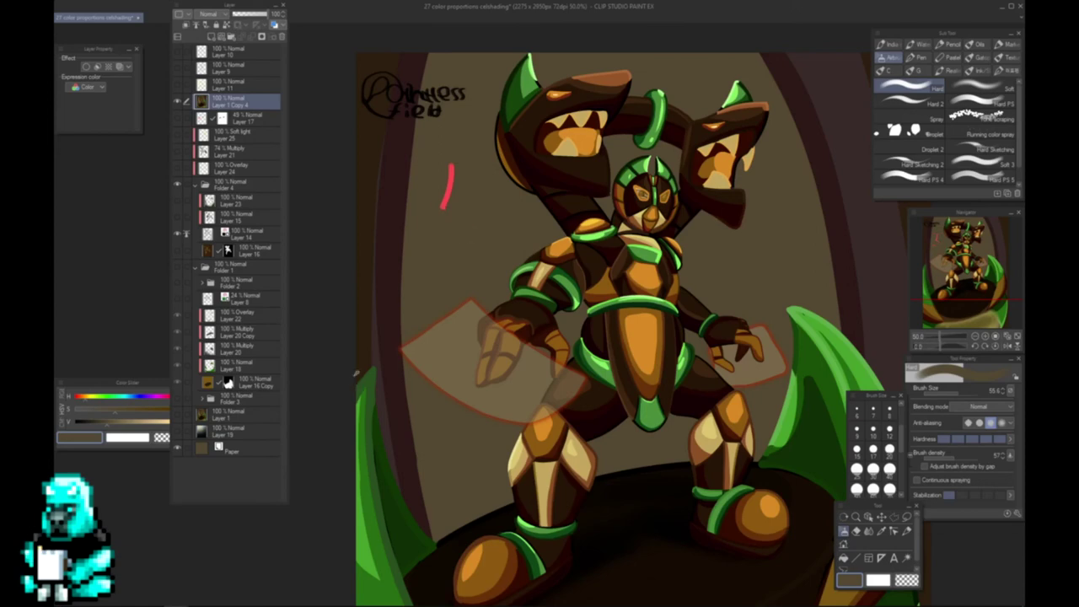
pyautogui.hotkey('ctrl', 'z')
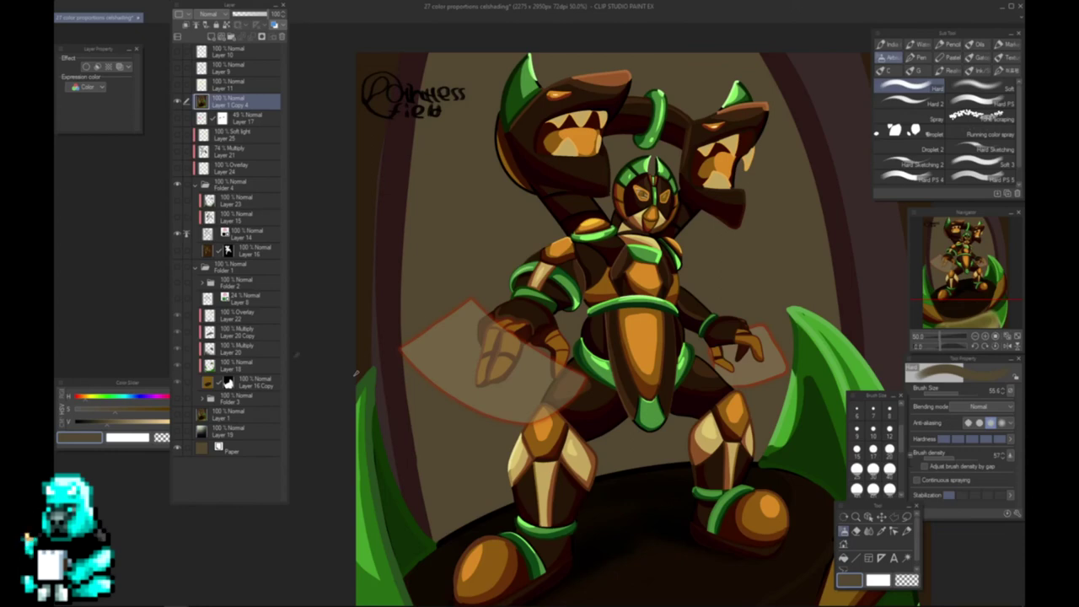
# - Hide and restore Layer 1 Copy 4 to compare the original pose with the redrawn line art
pyautogui.click(178, 102)
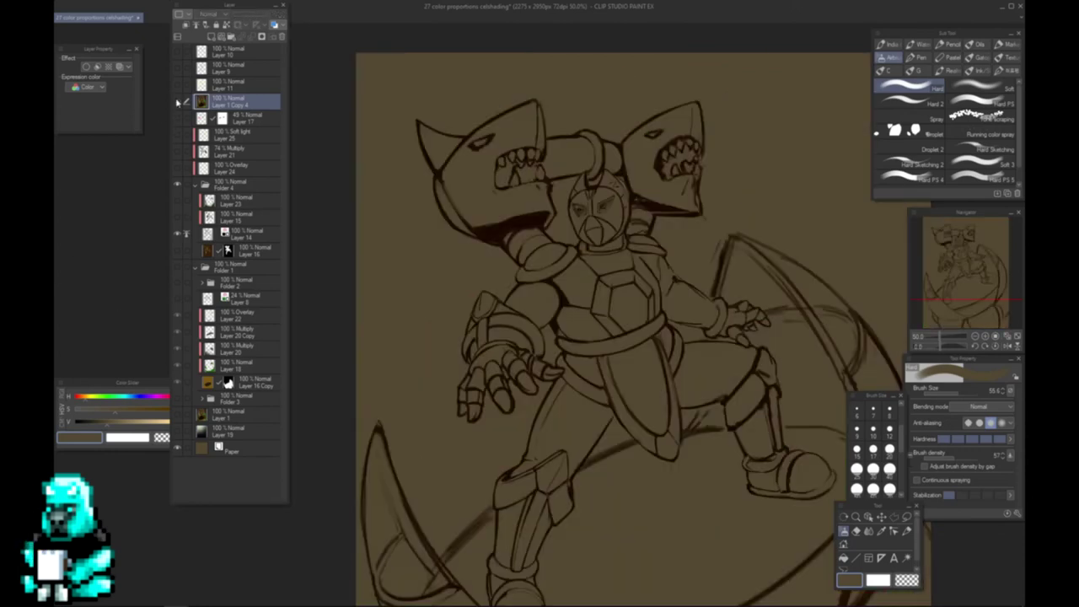
pyautogui.click(178, 102)
pyautogui.scroll(-1, 578, 281)
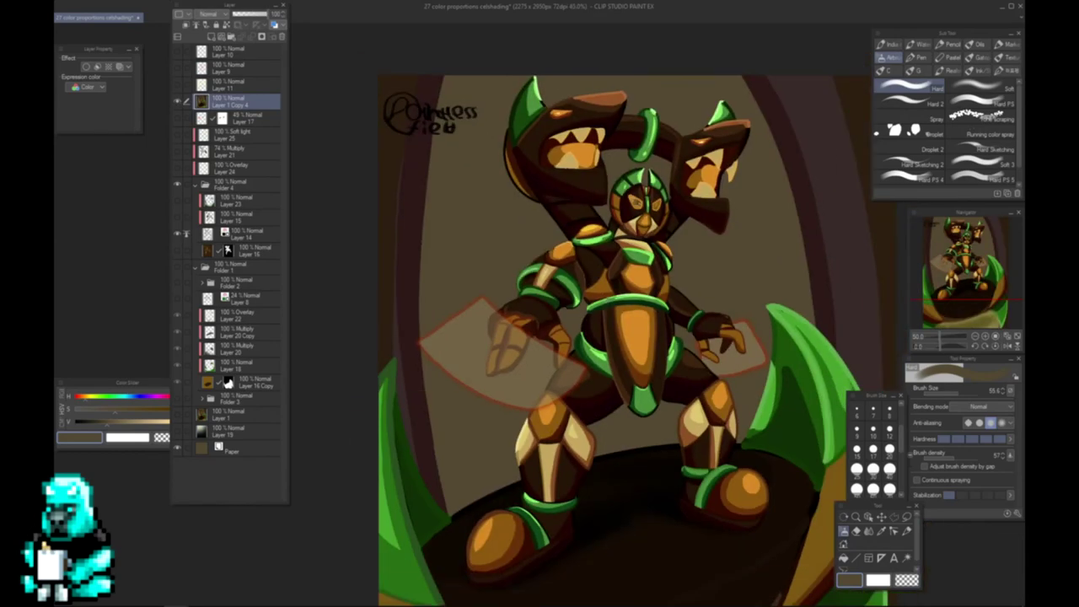
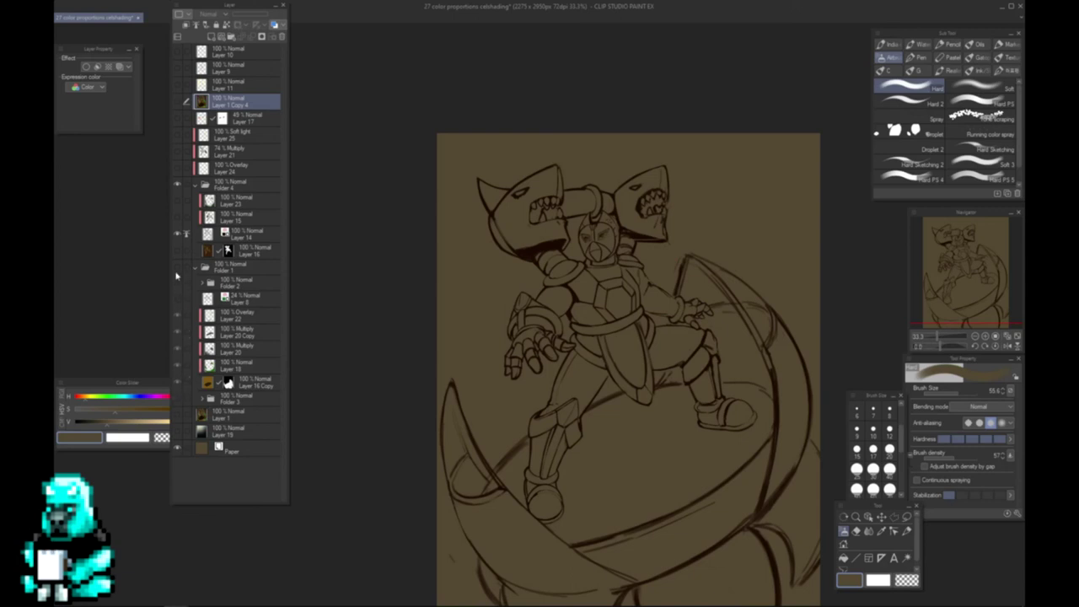
# - Show Folder 1 with the painted monster and Layer 16 with the character's flat colours
pyautogui.click(177, 270)
pyautogui.click(177, 270)
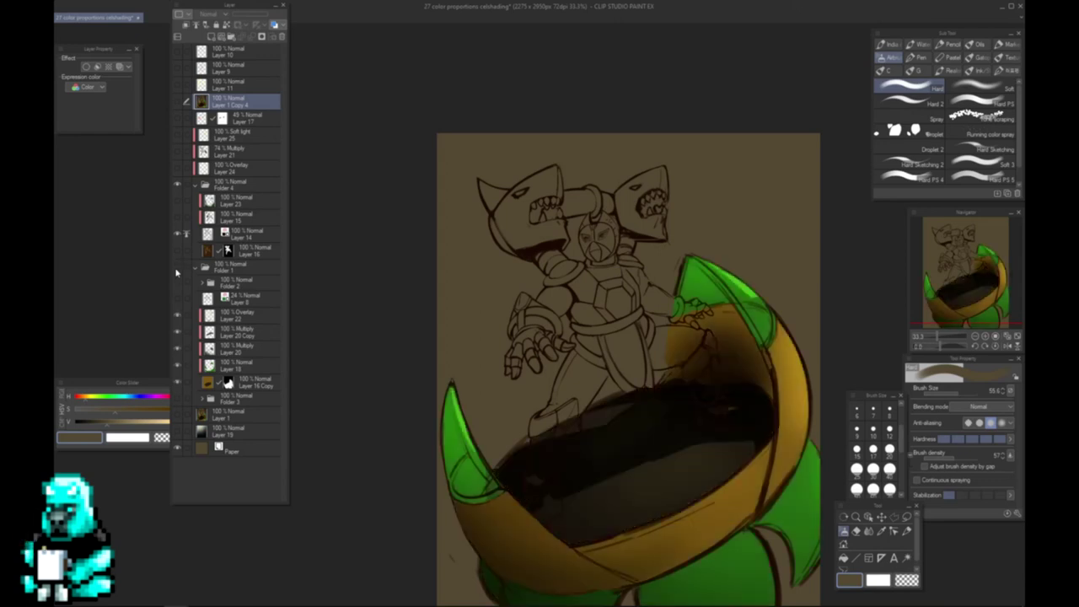
pyautogui.click(177, 270)
pyautogui.moveTo(476, 419); pyautogui.dragTo(466, 343)
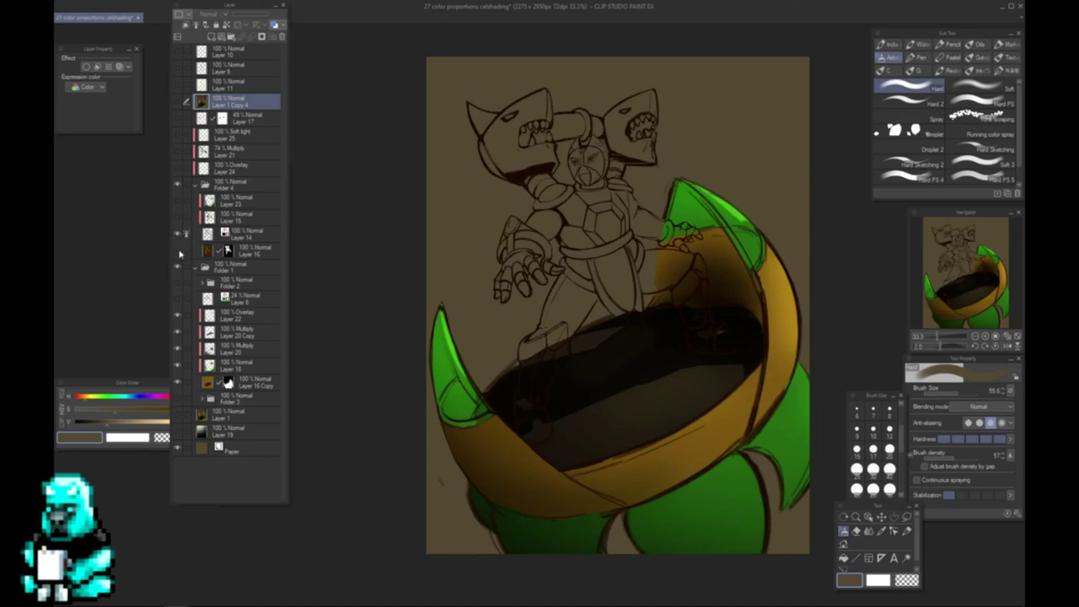
pyautogui.click(178, 252)
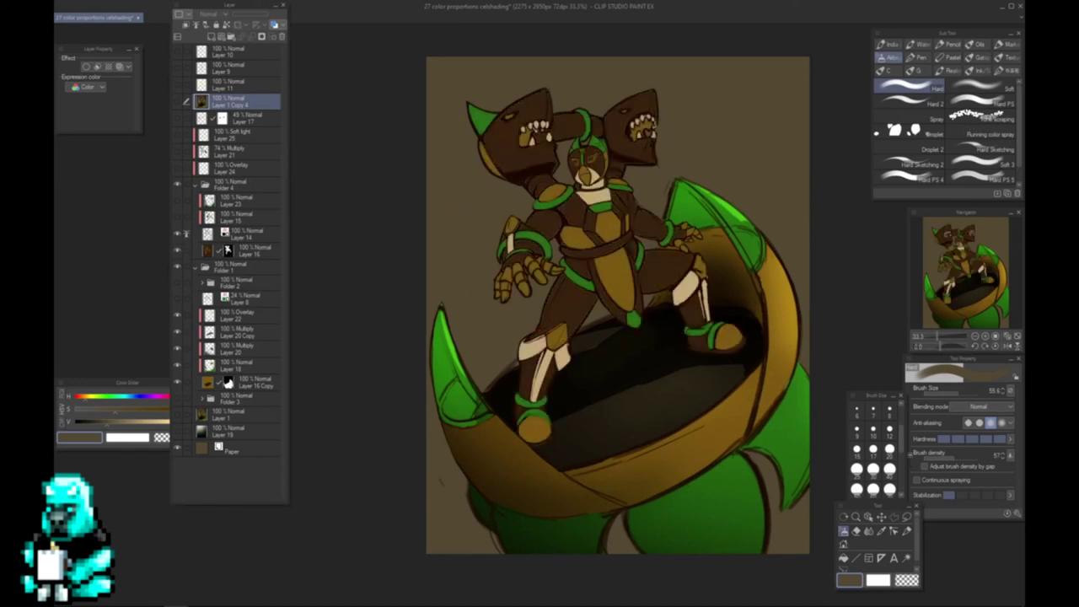
pyautogui.moveTo(642, 221); pyautogui.dragTo(631, 257)
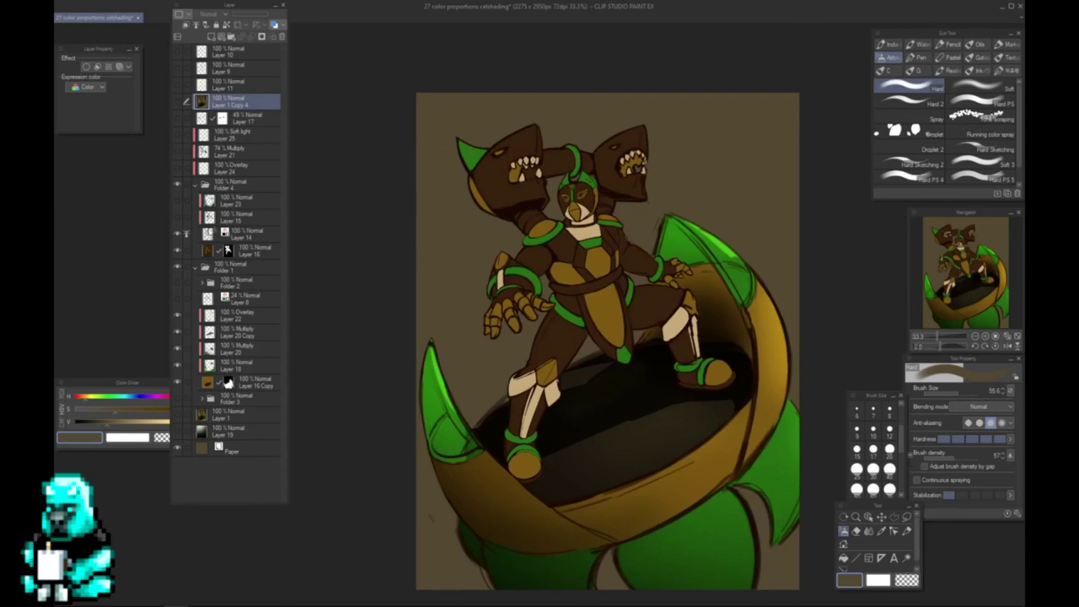
# - Show shading Layers 15 and 23, toggling Layer 23 to compare, plus Overlay Layer 24 and Multiply Layer 21
pyautogui.click(177, 217)
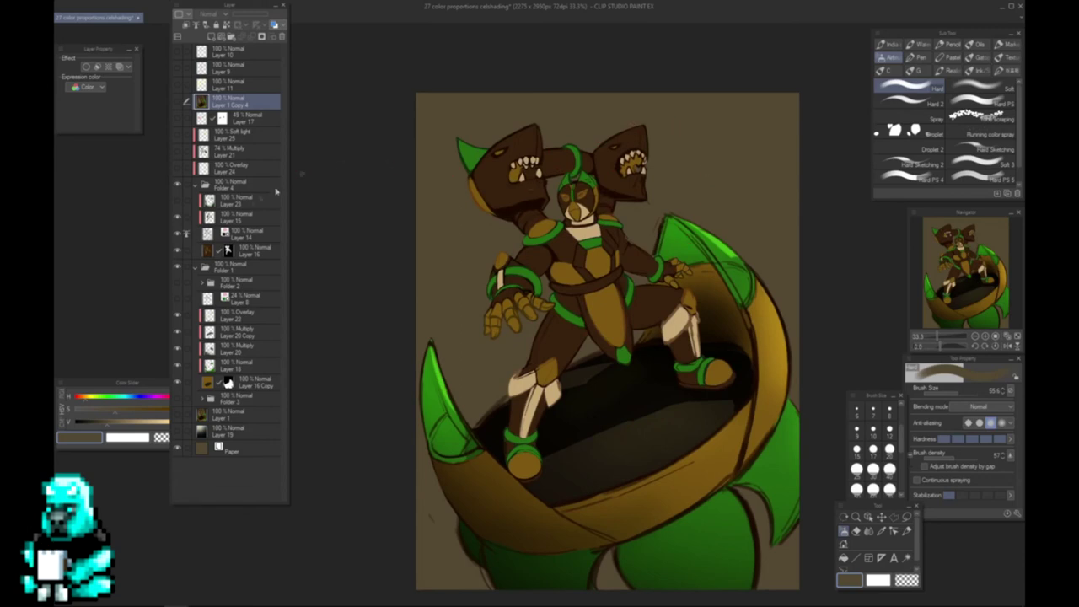
pyautogui.click(178, 200)
pyautogui.click(177, 200)
pyautogui.click(177, 201)
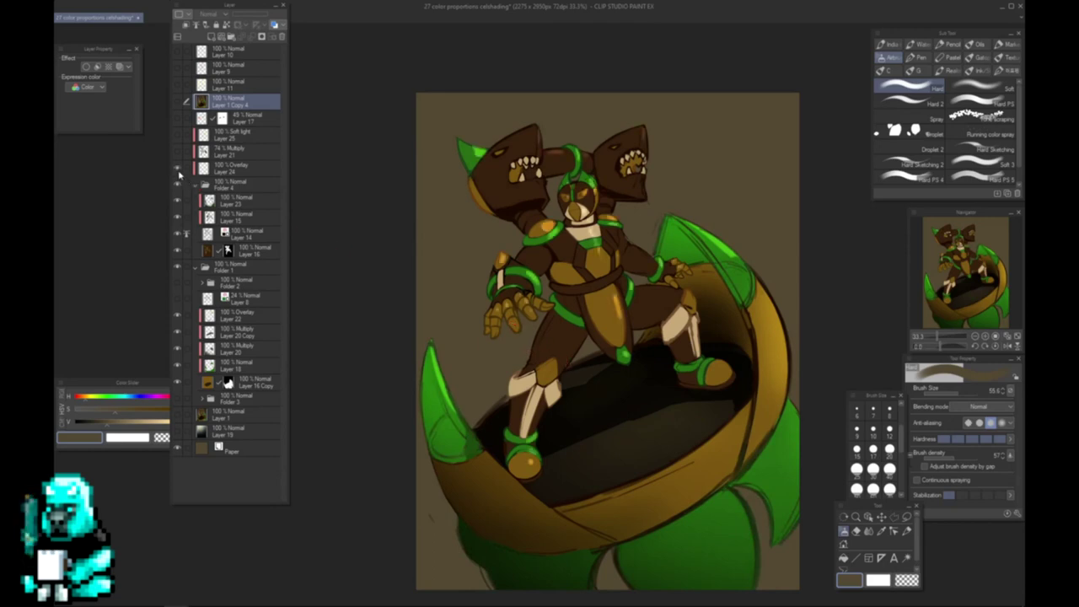
pyautogui.click(177, 152)
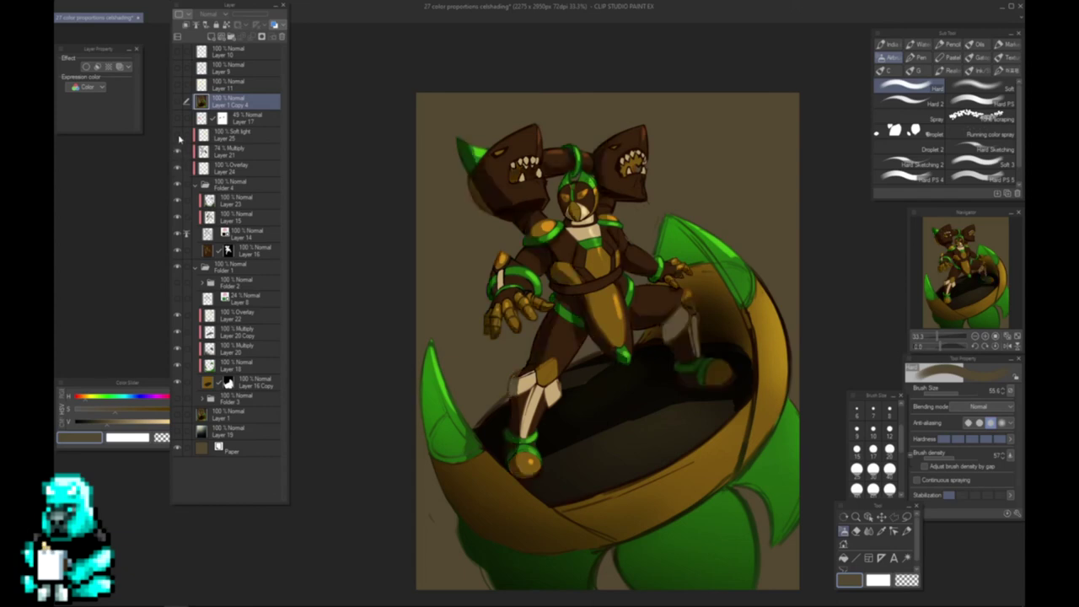
# - Show Soft light Layer 25 after toggling it to compare, select it, and switch the drawing colour to transparent
pyautogui.click(177, 135)
pyautogui.click(177, 136)
pyautogui.click(177, 135)
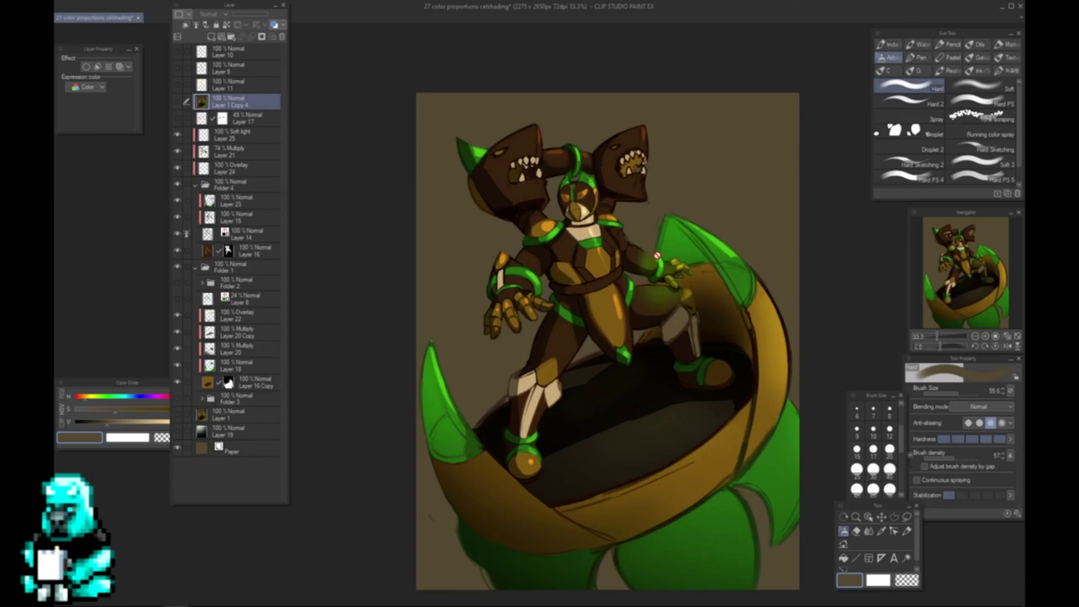
pyautogui.click(236, 135)
pyautogui.press('c')
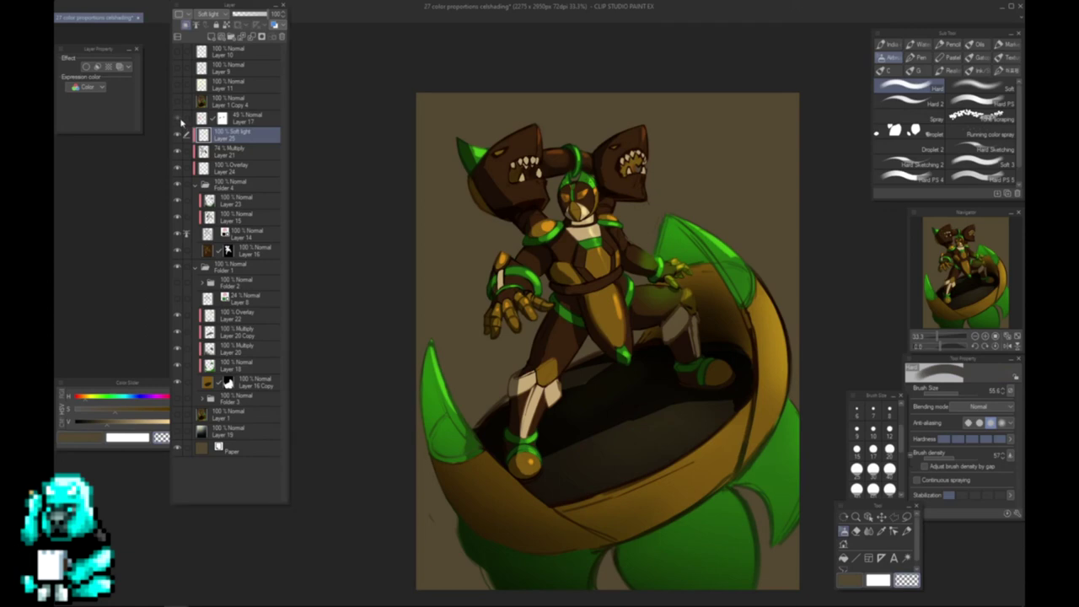
# - Show the red hand guides on Layer 17 and toggle Layer 1 Copy 4 to compare the original with the repaint
pyautogui.click(178, 119)
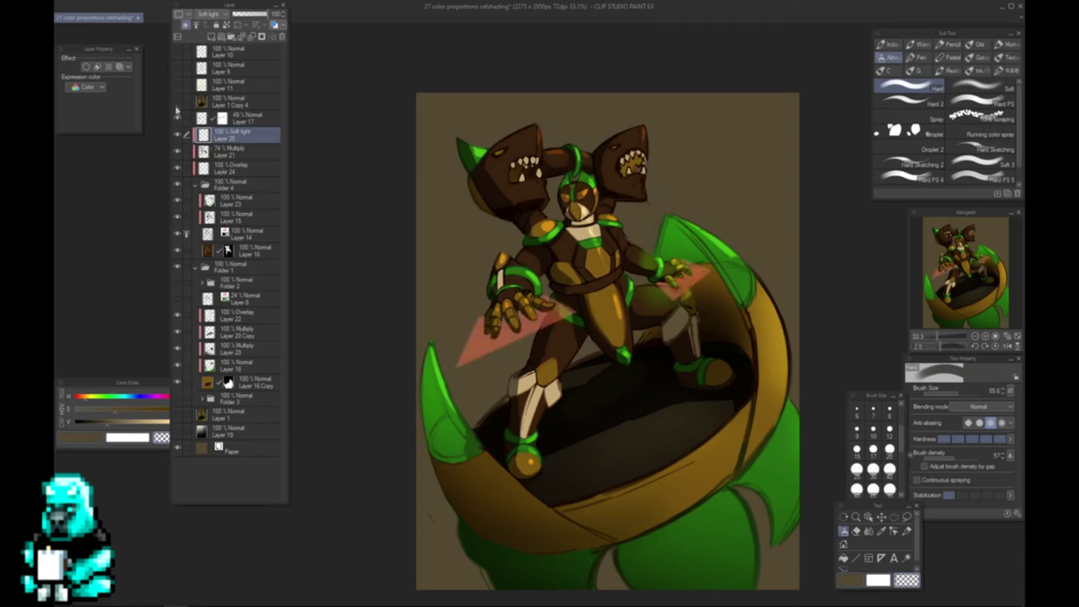
pyautogui.click(177, 101)
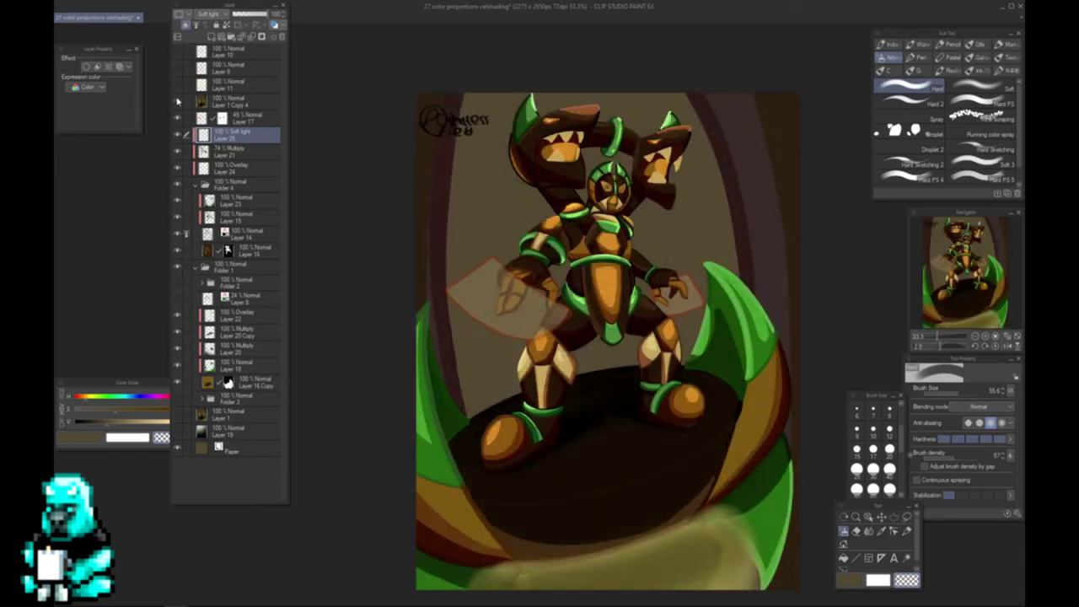
pyautogui.click(177, 101)
pyautogui.click(177, 102)
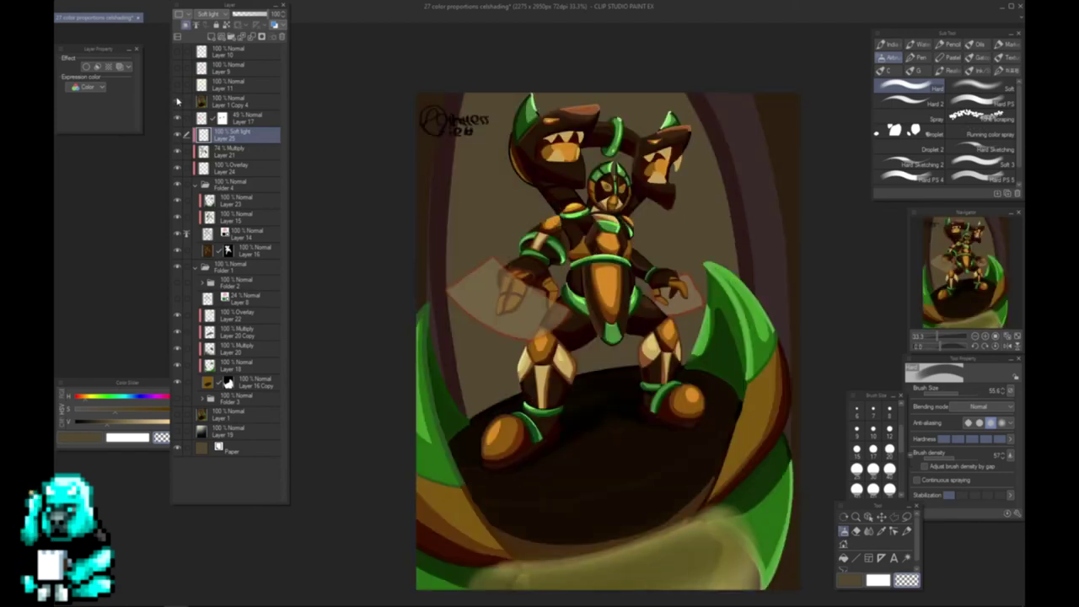
pyautogui.click(177, 101)
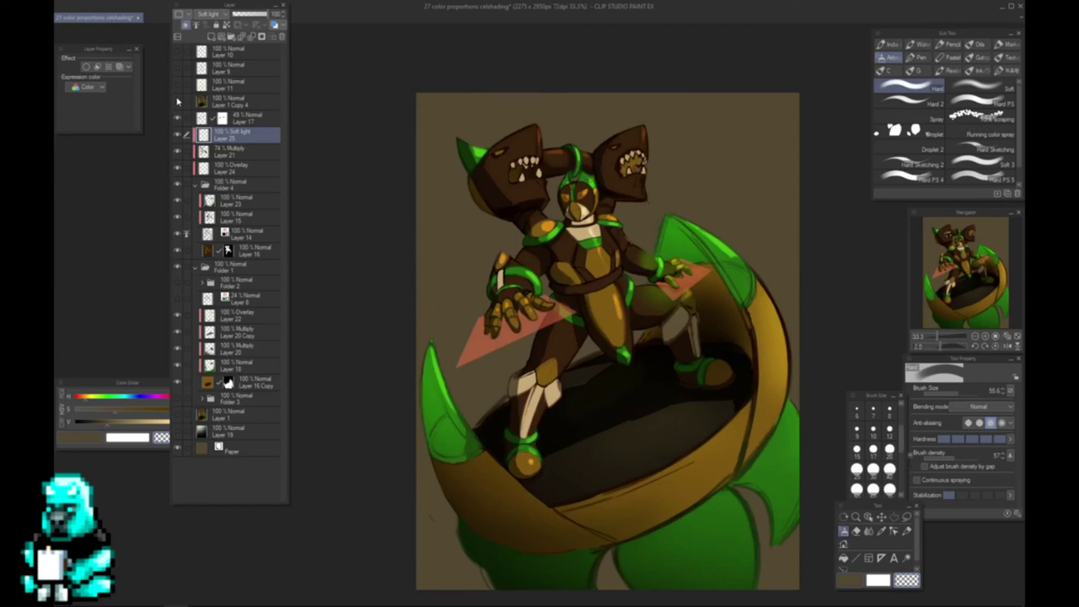
# - Make Overlay Layer 24 active, sample the orange on the front boot, and set the brush density to 40
pyautogui.keyDown('ctrl'); pyautogui.keyDown('shift'); pyautogui.click(534, 461); pyautogui.keyUp('shift'); pyautogui.keyUp('ctrl')
pyautogui.keyDown('alt'); pyautogui.click(534, 461); pyautogui.keyUp('alt')
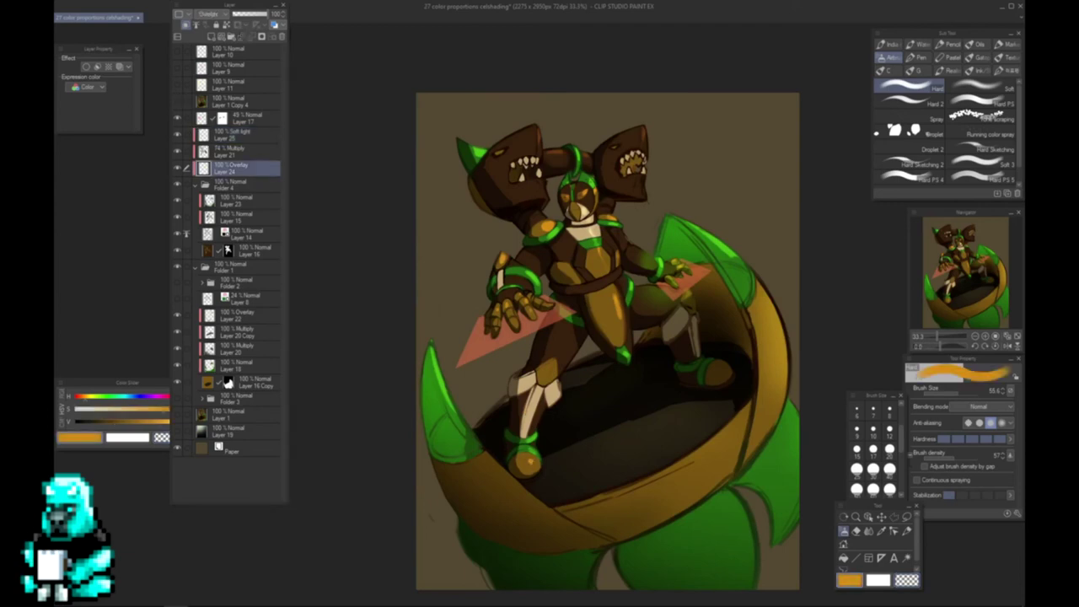
pyautogui.keyDown('alt'); pyautogui.click(531, 461); pyautogui.keyUp('alt')
pyautogui.click(946, 457)
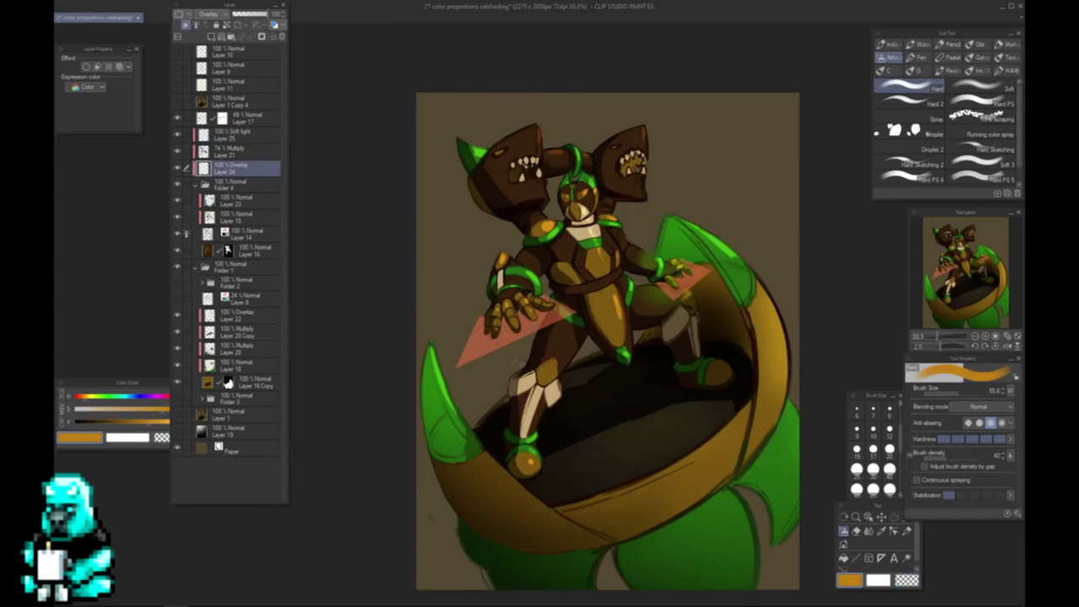
# - Set the eyedropper to pick up color from layer and sample the front boot's highlight colour with the brush
pyautogui.press('i')
pyautogui.click(978, 60)
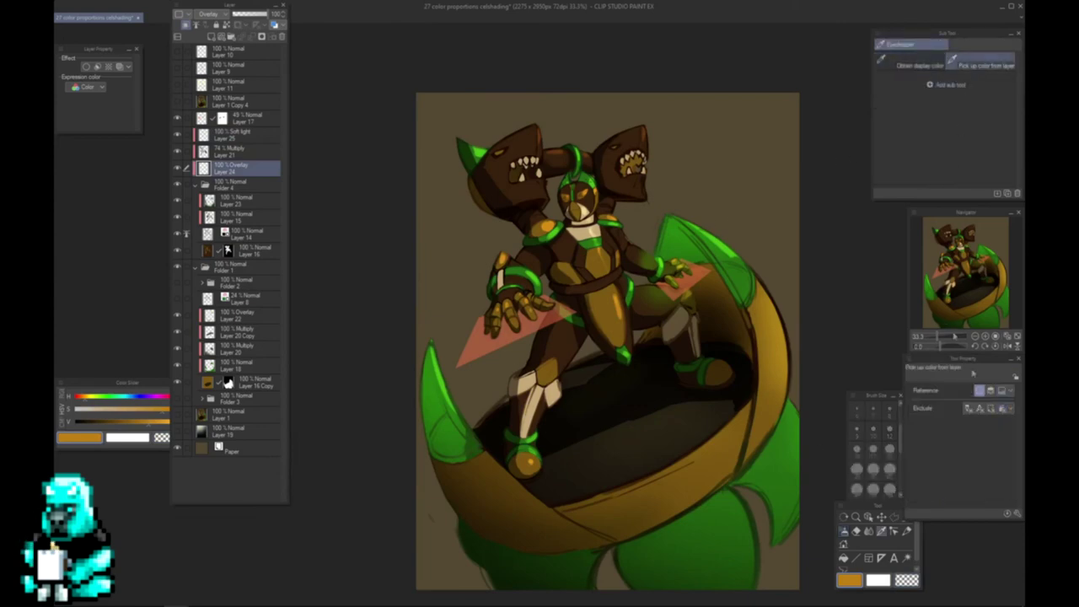
pyautogui.press('b')
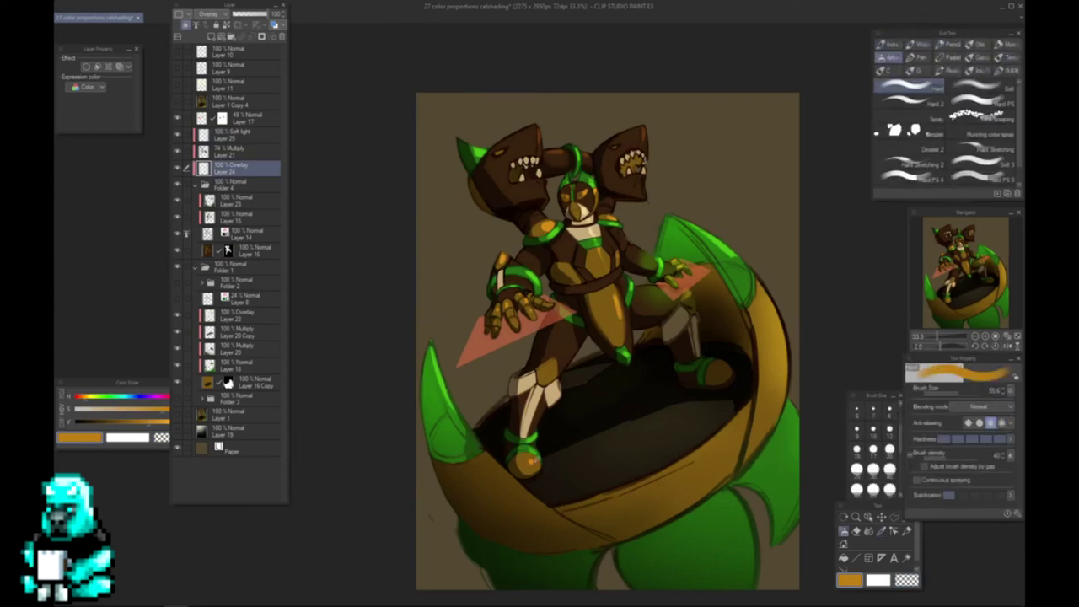
pyautogui.keyDown('alt'); pyautogui.click(532, 465); pyautogui.keyUp('alt')
# - Set the brush density to 22 and brush a pale cream highlight onto the front boot's toe
pyautogui.click(530, 463)
pyautogui.hotkey('ctrl', 'z')
pyautogui.click(529, 462)
pyautogui.click(935, 459)
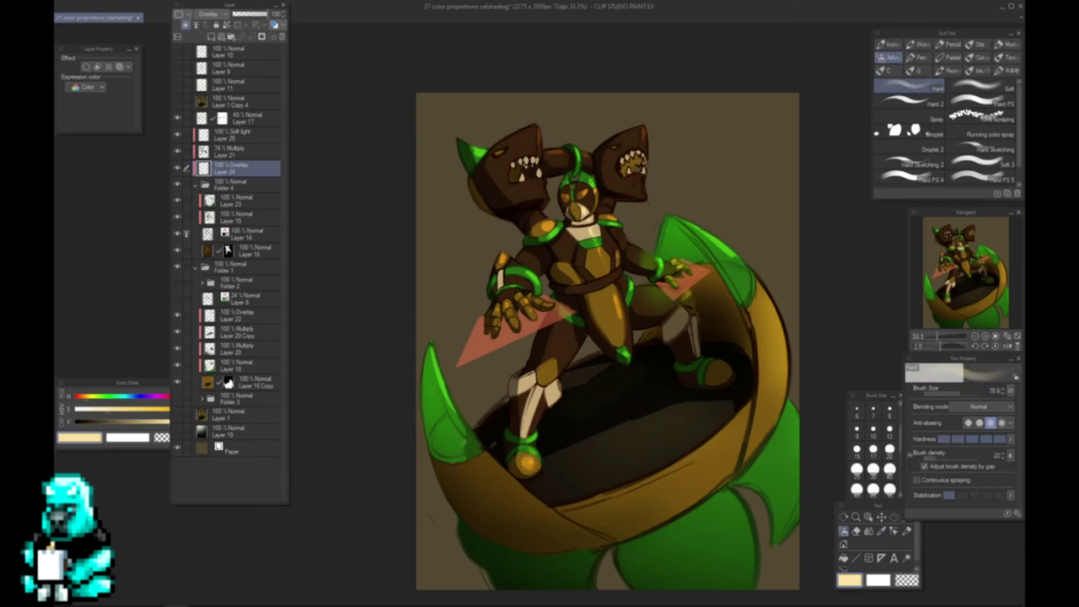
pyautogui.moveTo(523, 465); pyautogui.dragTo(525, 459)
# - Brush a soft highlight on the long orange plate below the waist, retrying the stroke and alternating with transparent colour
pyautogui.moveTo(618, 310)
pyautogui.mouseDown()
pyautogui.moveTo(617, 294)
pyautogui.moveTo(615, 331)
pyautogui.moveTo(600, 302)
pyautogui.moveTo(614, 332)
pyautogui.moveTo(621, 326)
pyautogui.mouseUp()
pyautogui.hotkey('ctrl', 'z')
pyautogui.press('c')
pyautogui.press('c')
pyautogui.press('c')
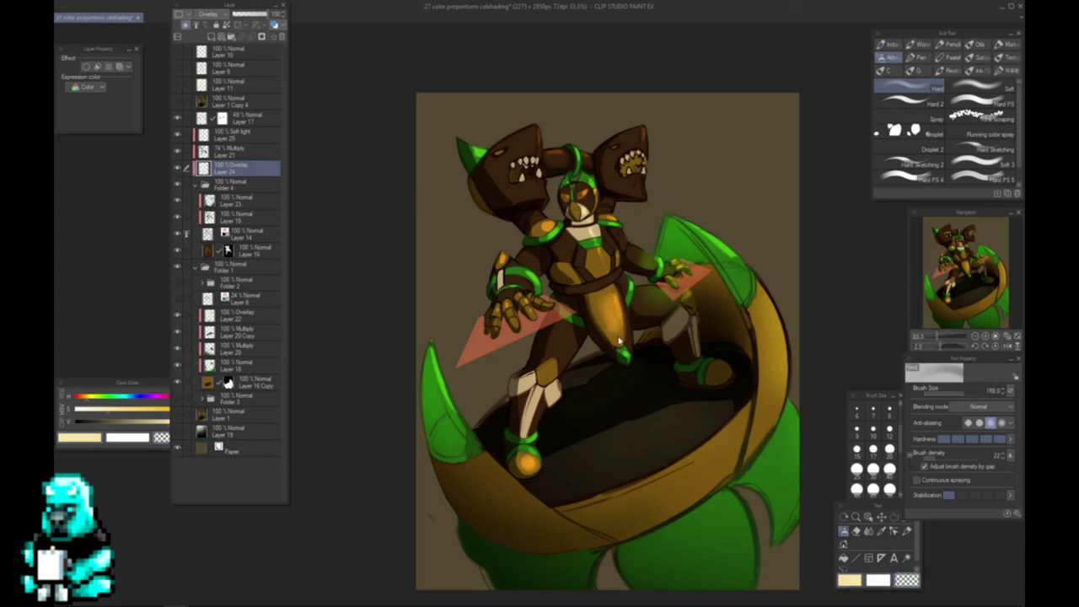
# - Undo the recent highlight strokes on the front boot and the waist plate
pyautogui.hotkey('ctrl', 'z')
pyautogui.hotkey('ctrl', 'z')
pyautogui.hotkey('ctrl', 'z')
pyautogui.hotkey('ctrl', 'z')
pyautogui.hotkey('ctrl', 'z')
pyautogui.hotkey('ctrl', 'z')
pyautogui.scroll(1, 620, 341)
pyautogui.moveTo(655, 296); pyautogui.dragTo(657, 328)
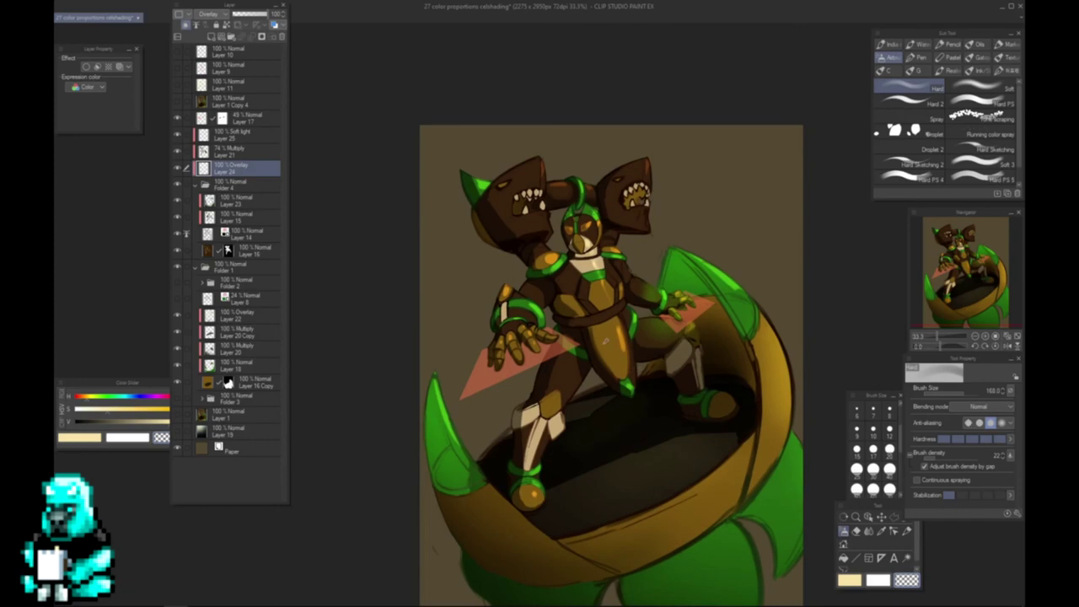
# - Make Soft light Layer 25 active and retouch the glow on the forearm beside the far green wristband
pyautogui.click(240, 135)
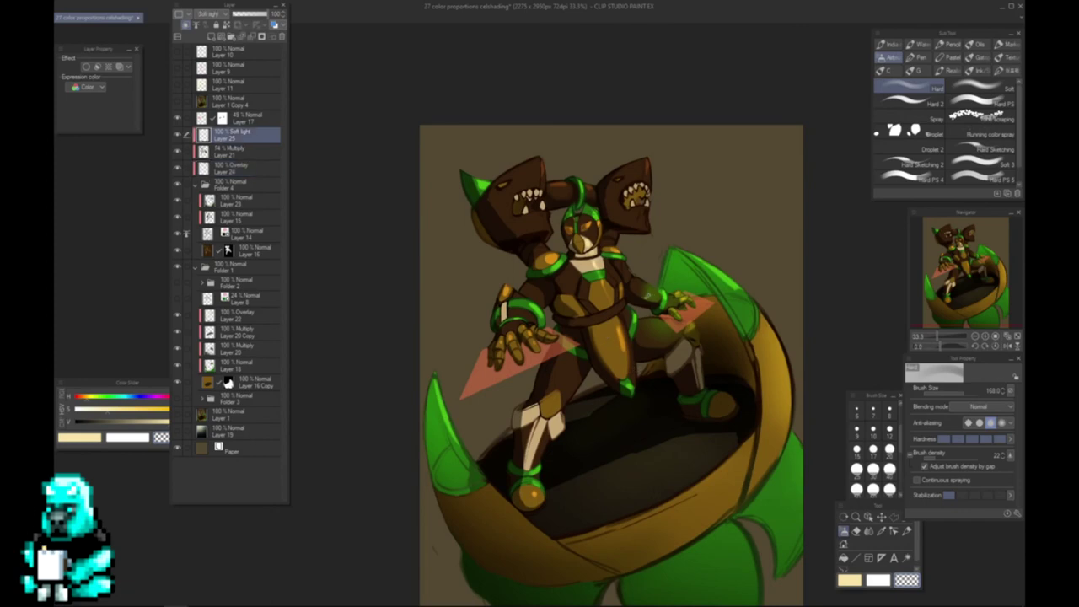
pyautogui.press('c')
pyautogui.moveTo(648, 285); pyautogui.dragTo(641, 279)
# - Show the gradient background on Layer 19 and toggle Layer 1 Copy 4 to compare the original with the repaint
pyautogui.click(177, 433)
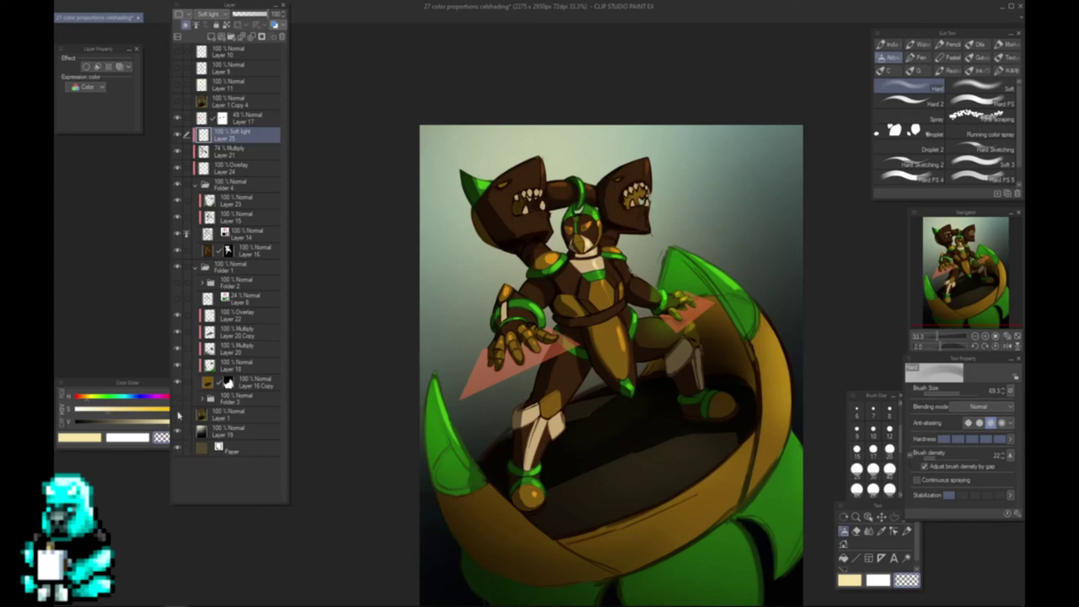
pyautogui.scroll(-2, 504, 359)
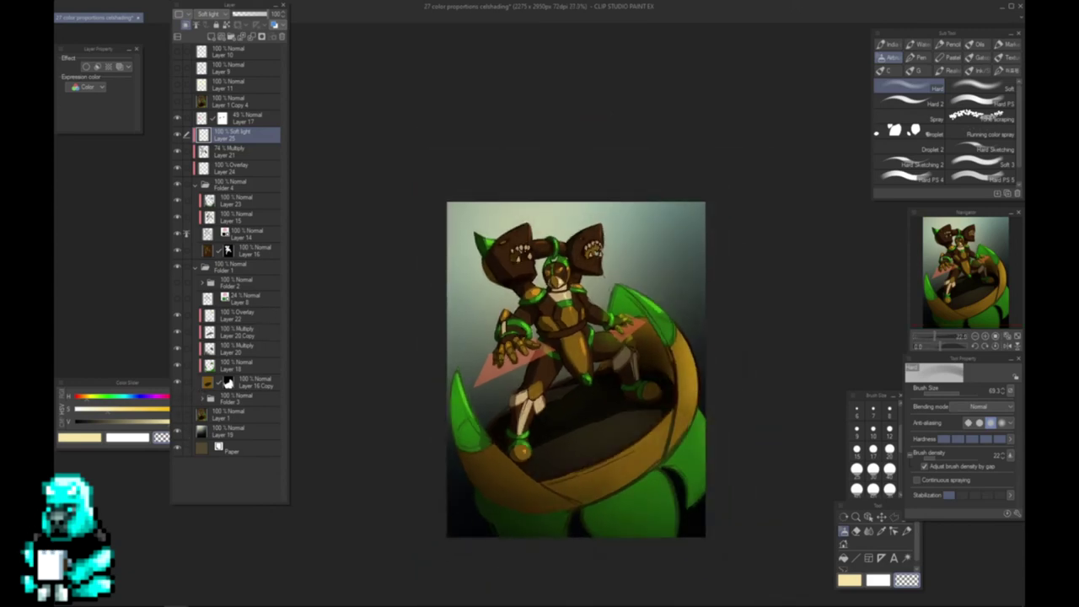
pyautogui.moveTo(504, 362); pyautogui.dragTo(482, 389)
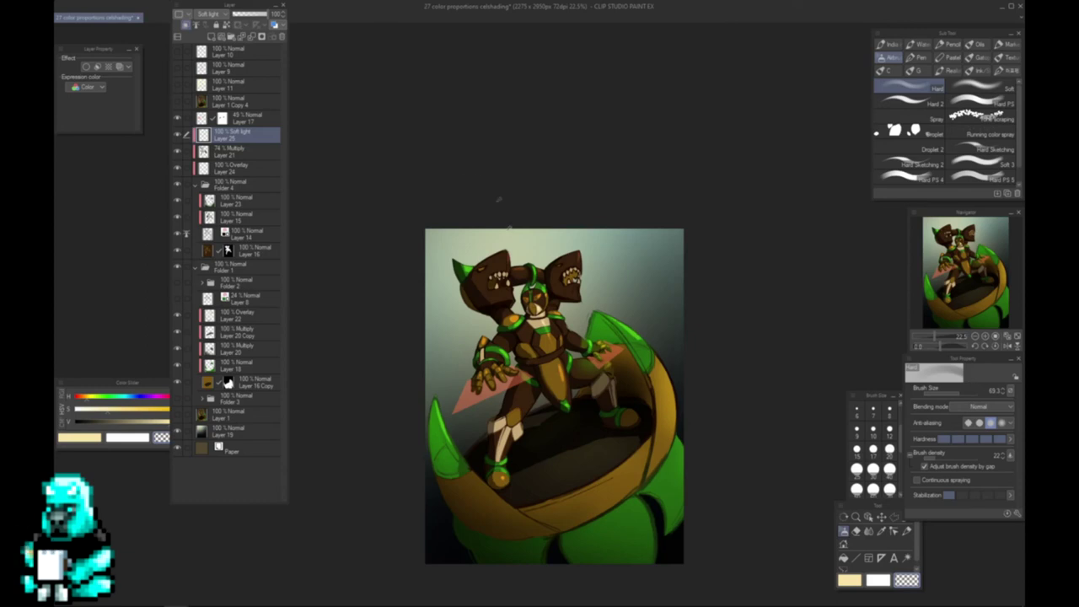
pyautogui.click(177, 103)
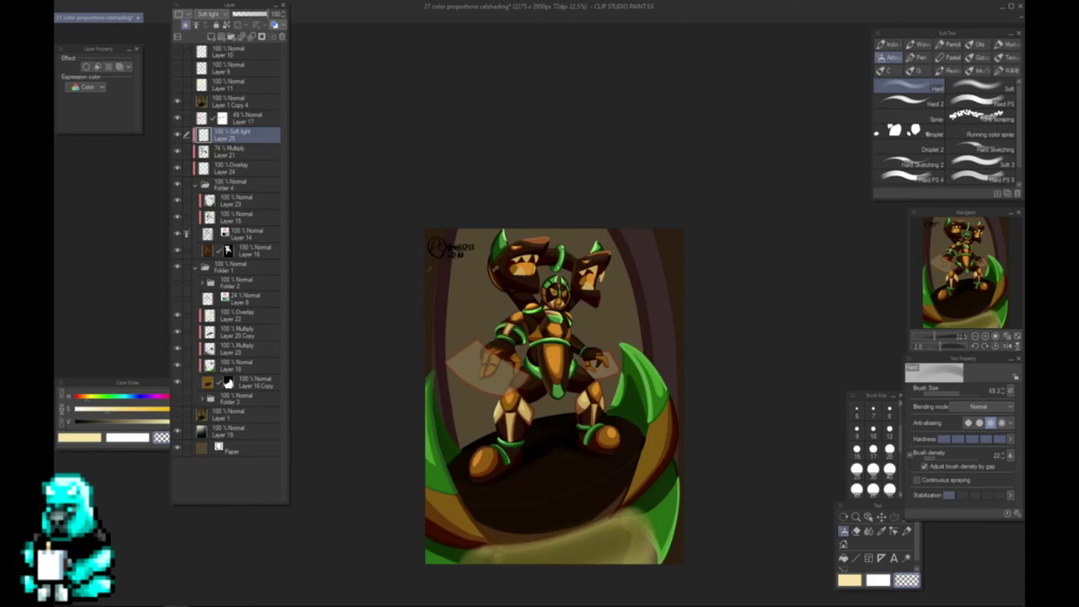
pyautogui.click(177, 101)
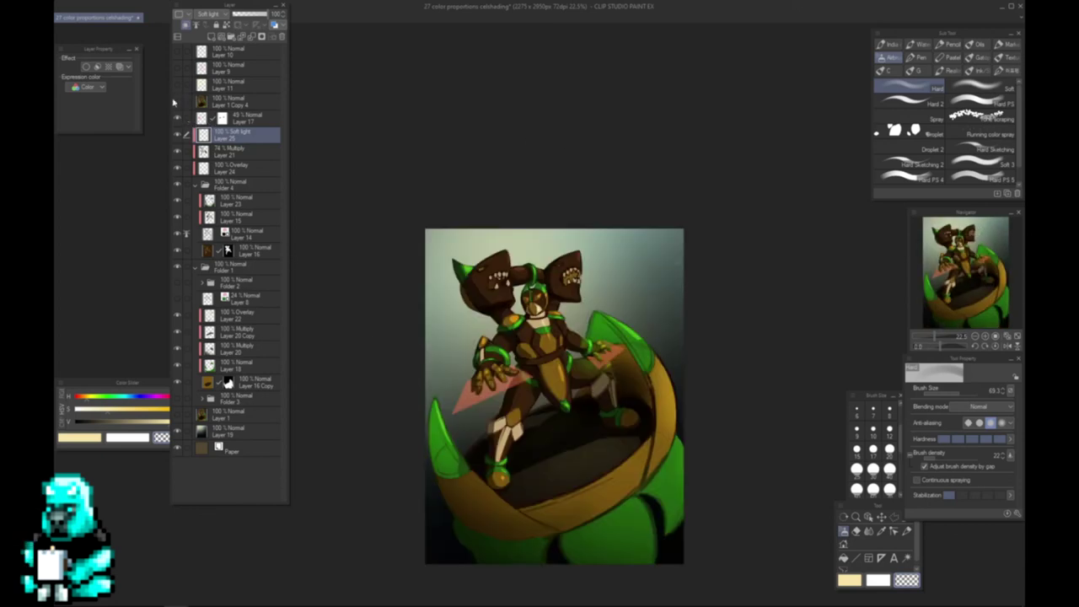
pyautogui.click(177, 102)
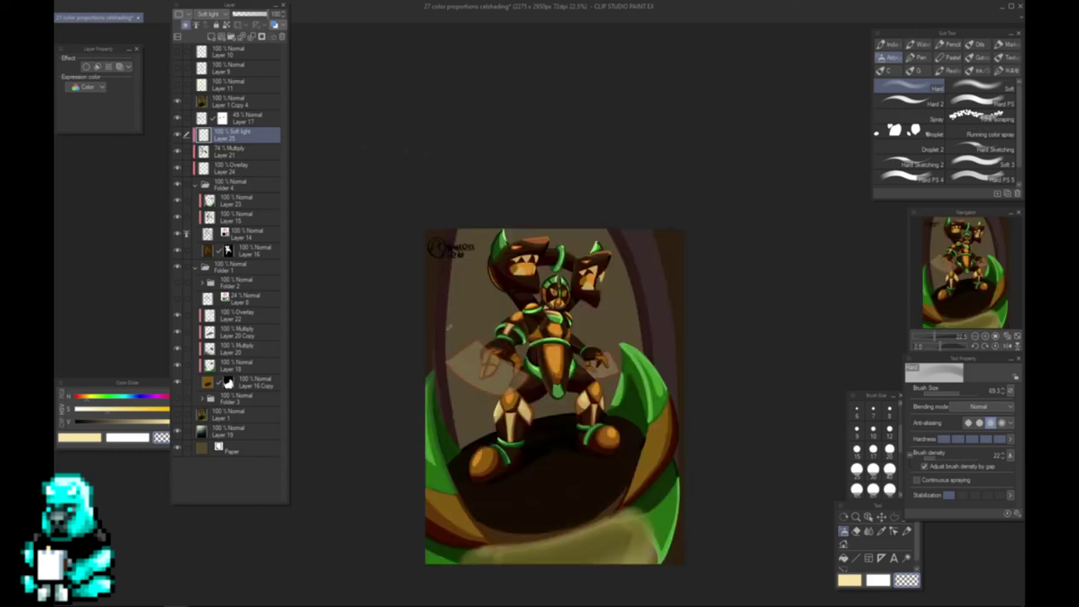
# - On Layer 1 Copy 4, try sketching a curved foreground rim in yellow (H 44, S 54, V 97), and undo it
pyautogui.click(236, 101)
pyautogui.click(127, 410)
pyautogui.click(144, 421)
pyautogui.moveTo(156, 426); pyautogui.dragTo(171, 422)
pyautogui.moveTo(446, 564)
pyautogui.mouseDown()
pyautogui.moveTo(478, 521)
pyautogui.moveTo(583, 514)
pyautogui.moveTo(669, 574)
pyautogui.moveTo(587, 501)
pyautogui.moveTo(442, 534)
pyautogui.moveTo(609, 592)
pyautogui.moveTo(496, 580)
pyautogui.mouseUp()
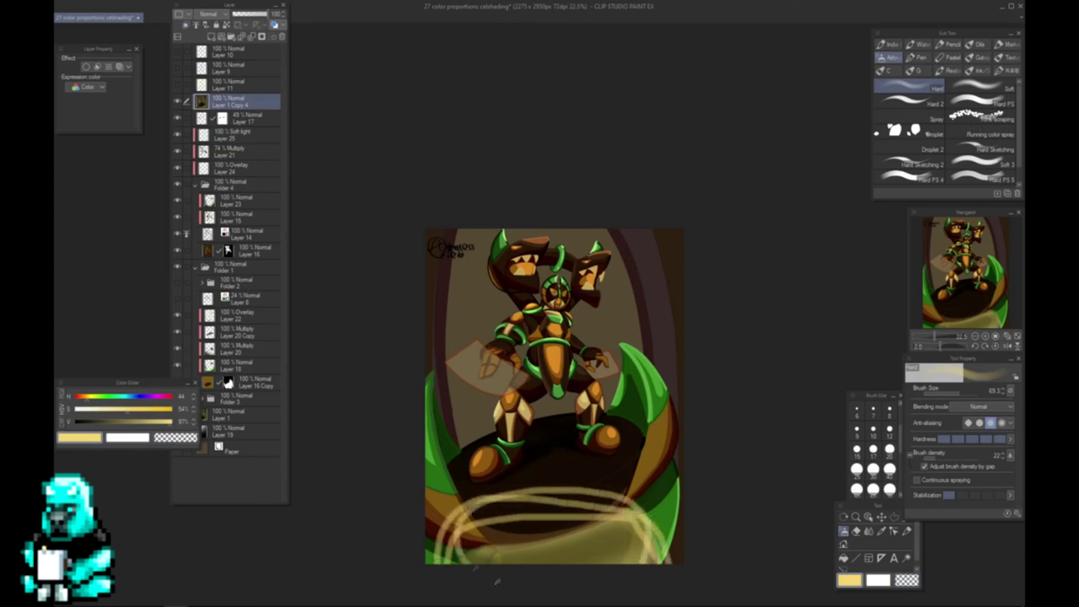
pyautogui.hotkey('ctrl', 'z')
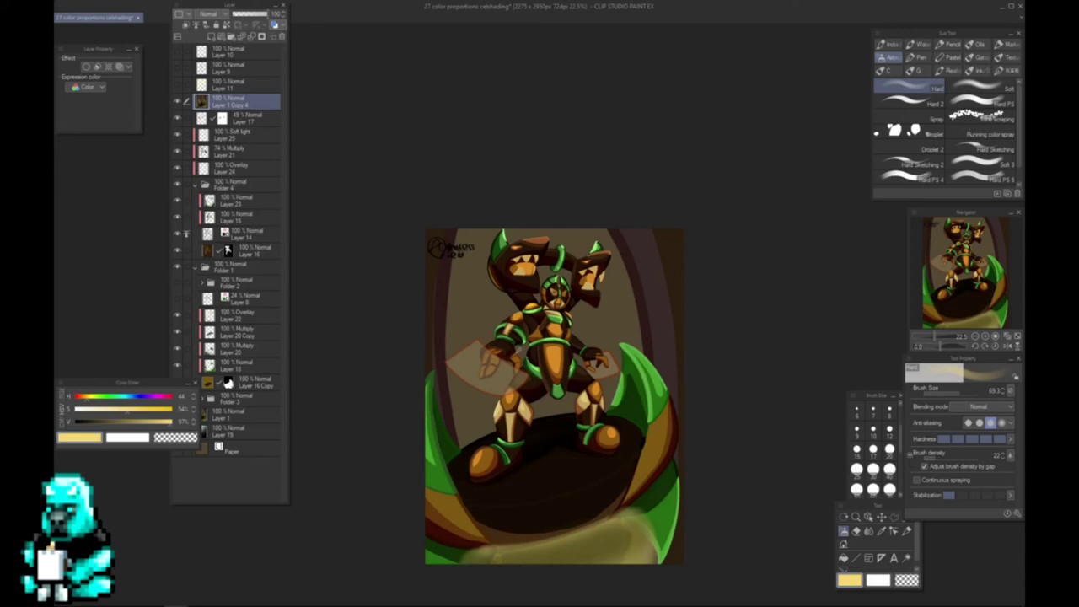
# - Add a black Saturation layer above Layer 1 Copy 4 and toggle it to check the artwork's values in grayscale
pyautogui.press('F1')
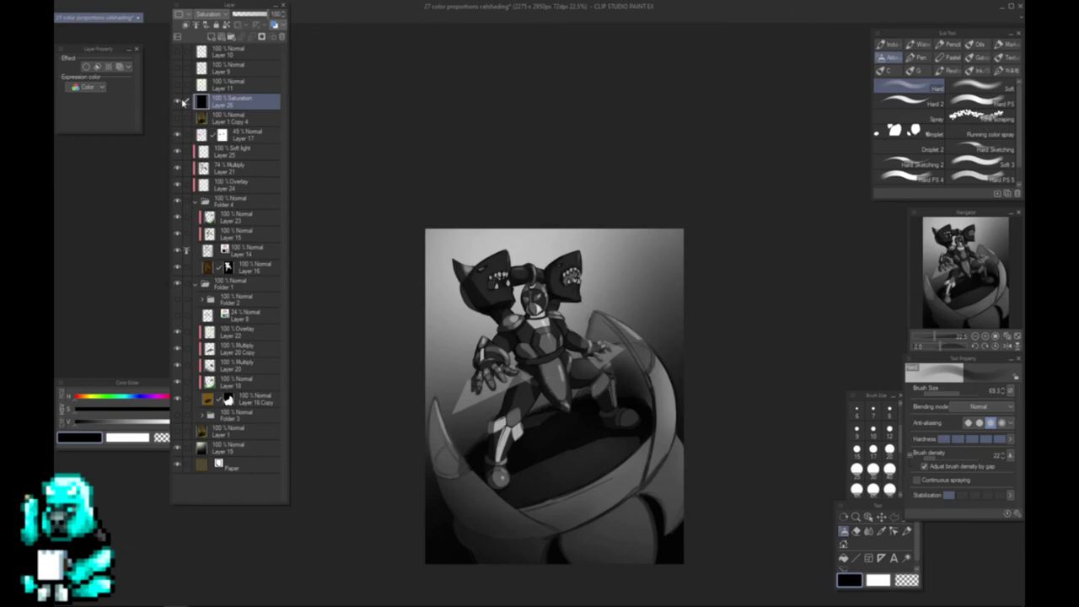
pyautogui.click(178, 101)
pyautogui.click(178, 101)
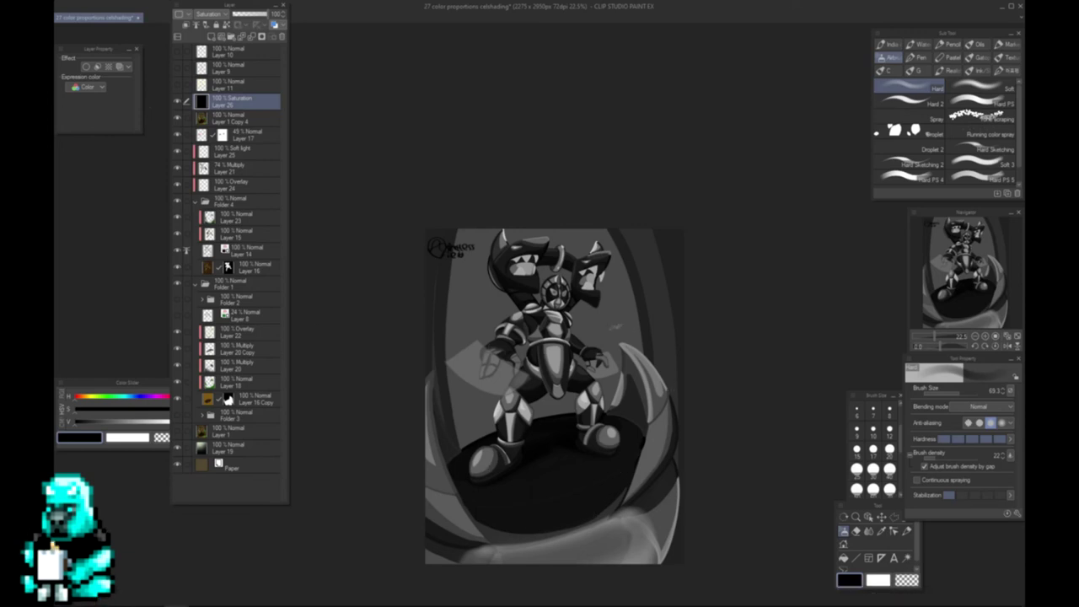
# - Hide the Saturation layer and Layer 1 Copy 4 to show the repaint in colour
pyautogui.click(177, 101)
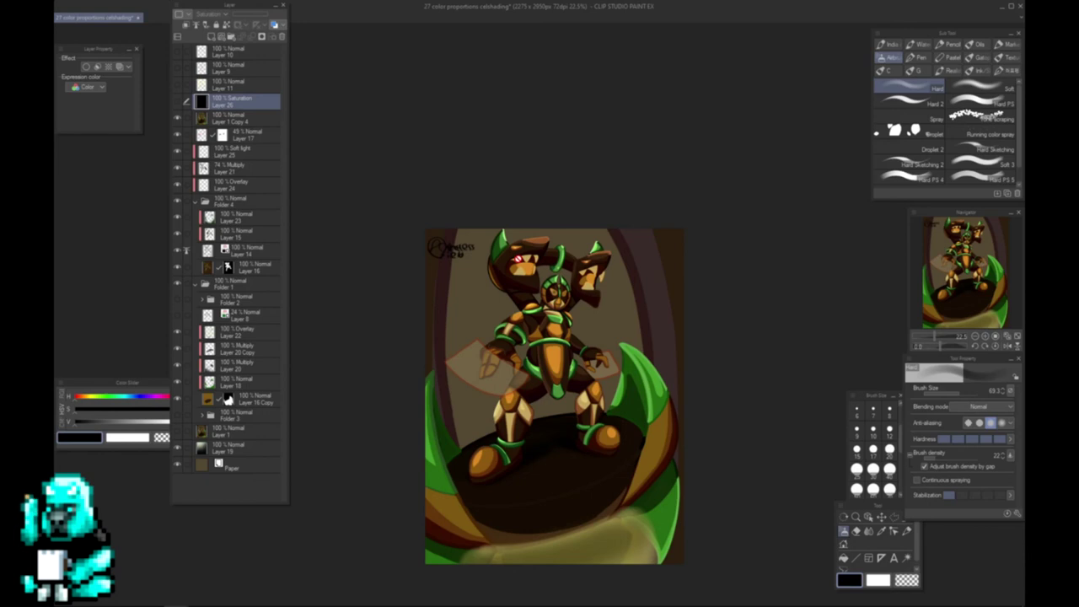
pyautogui.click(180, 120)
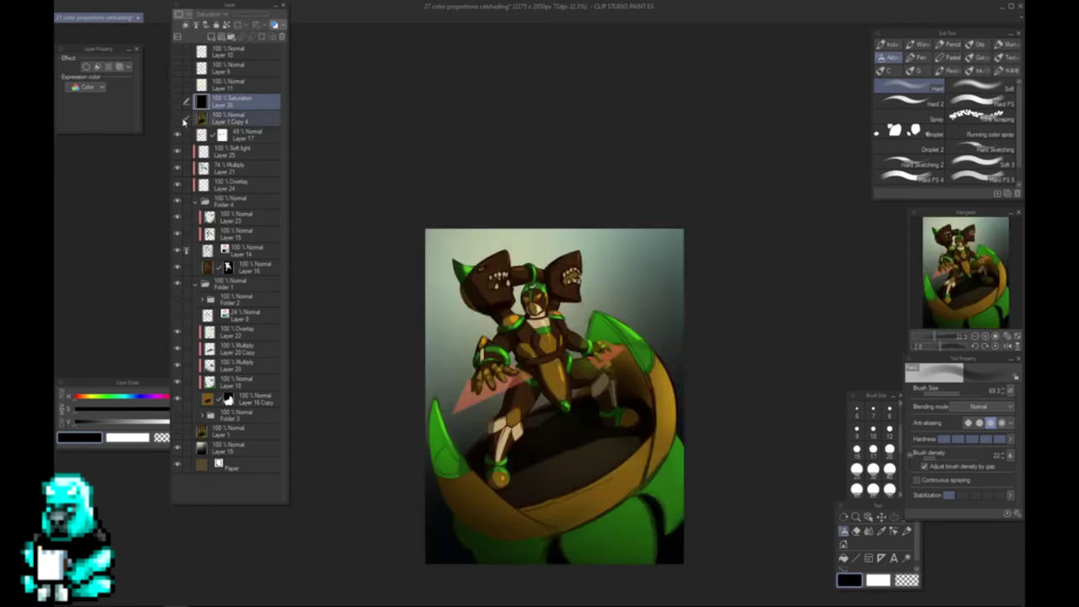